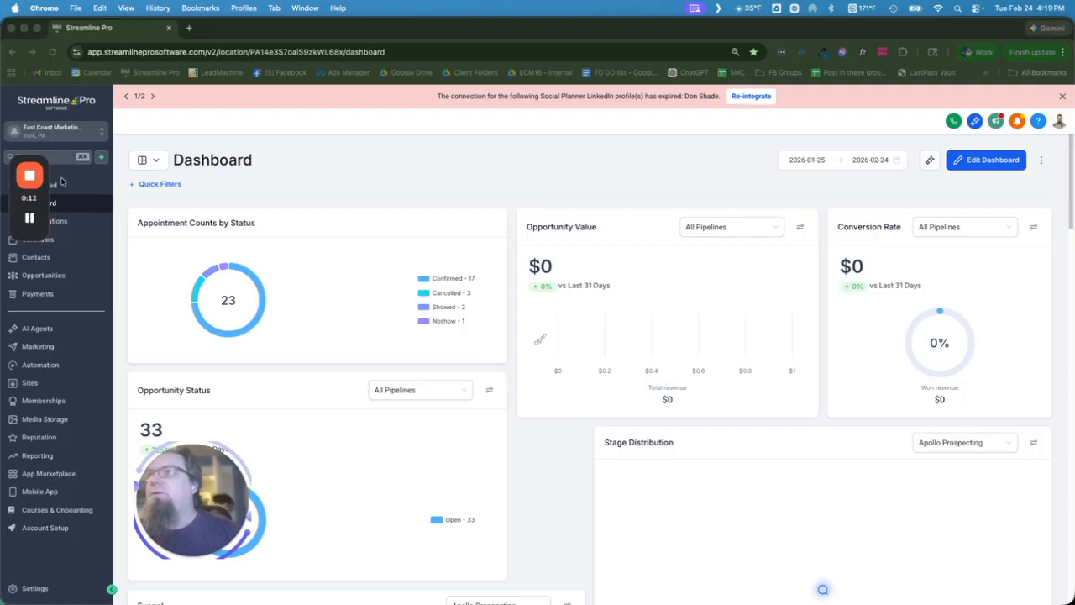
# - Switch from the East Coast Marketing 16 sub-account to the agency view and open its account snapshots
pyautogui.click(80, 133)
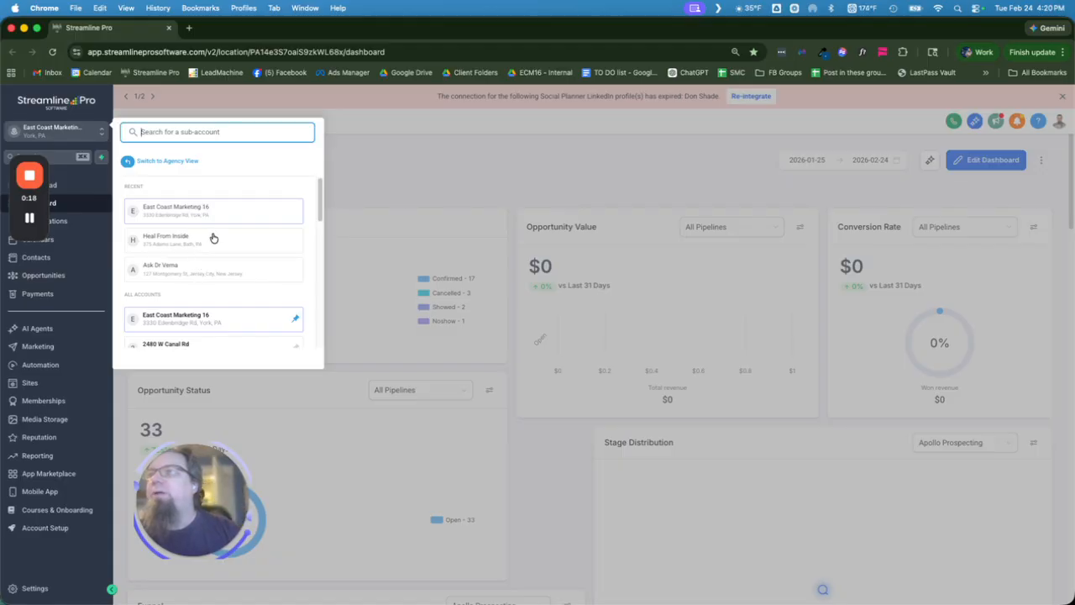
pyautogui.scroll(-5, 204, 278)
pyautogui.scroll(5, 202, 278)
pyautogui.click(185, 161)
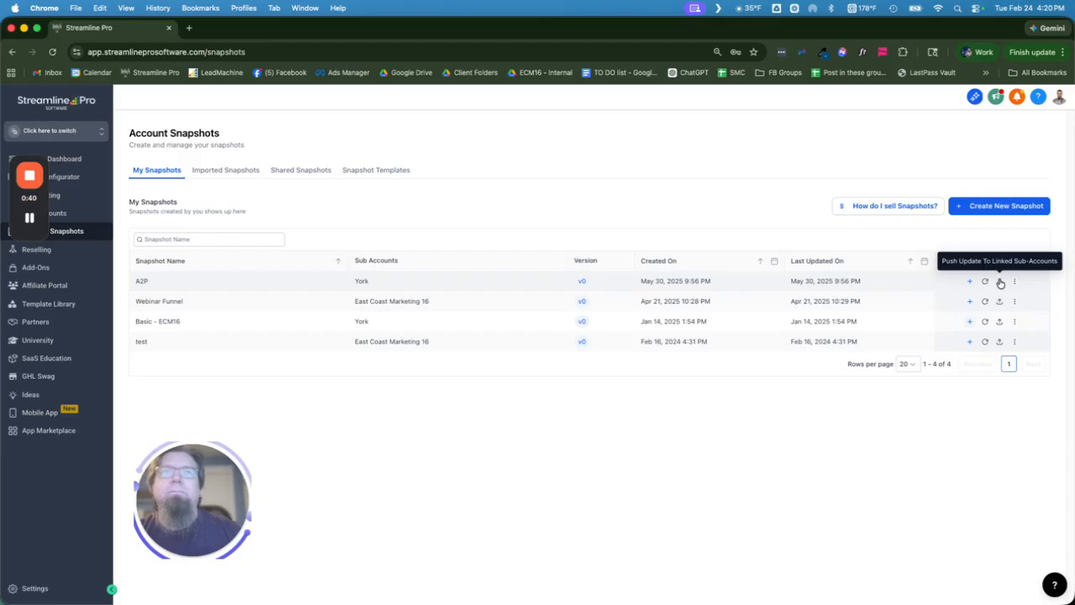
# - Examine the A2P snapshot's linked sub-accounts and linked assets, and return to the snapshot list
pyautogui.click(1015, 282)
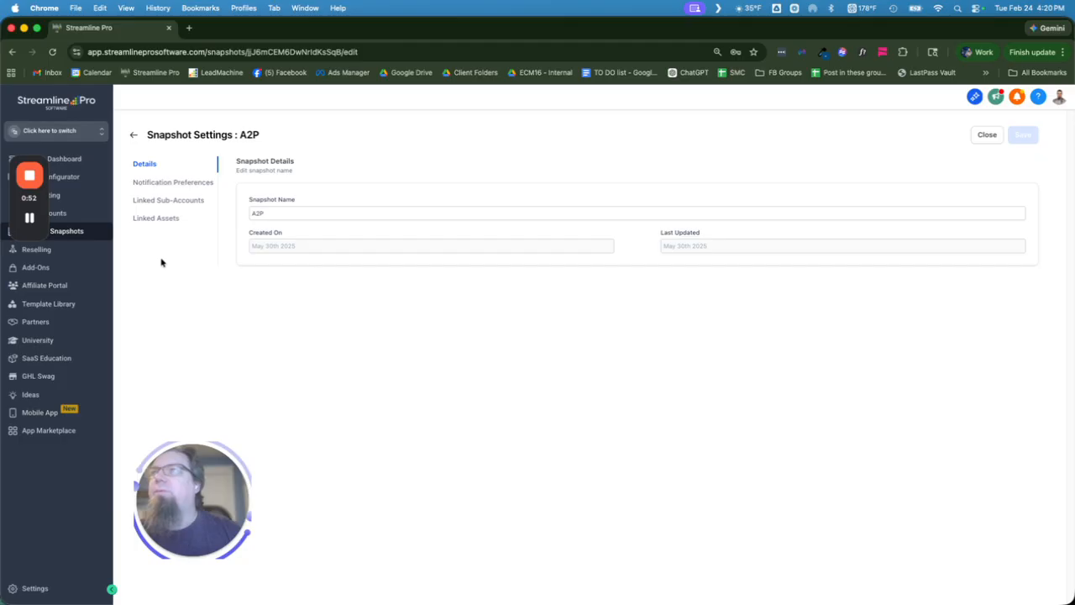
pyautogui.click(163, 202)
pyautogui.click(164, 218)
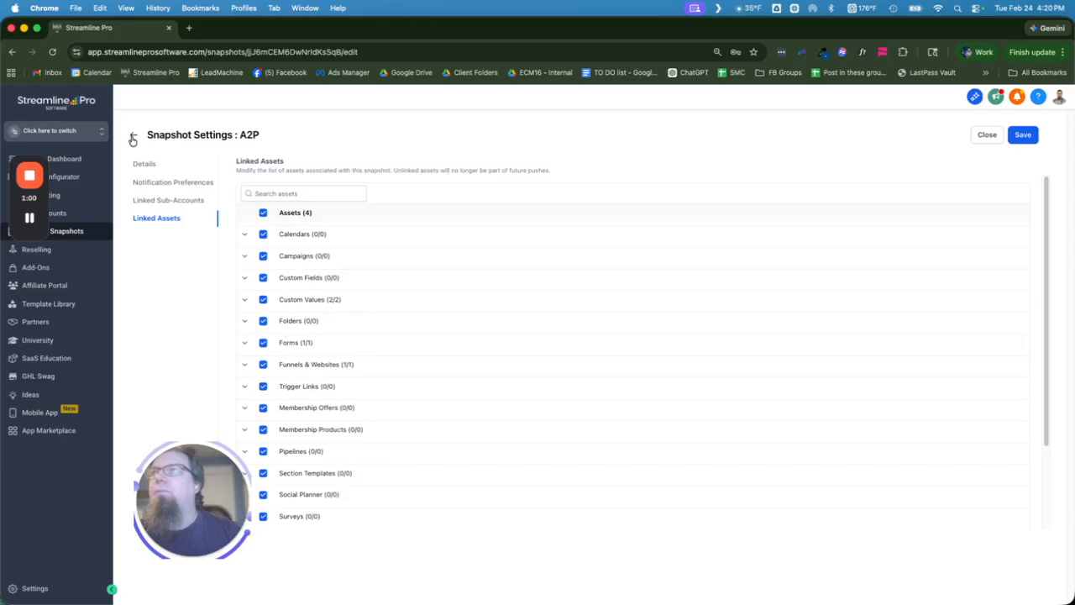
pyautogui.click(131, 138)
pyautogui.click(623, 134)
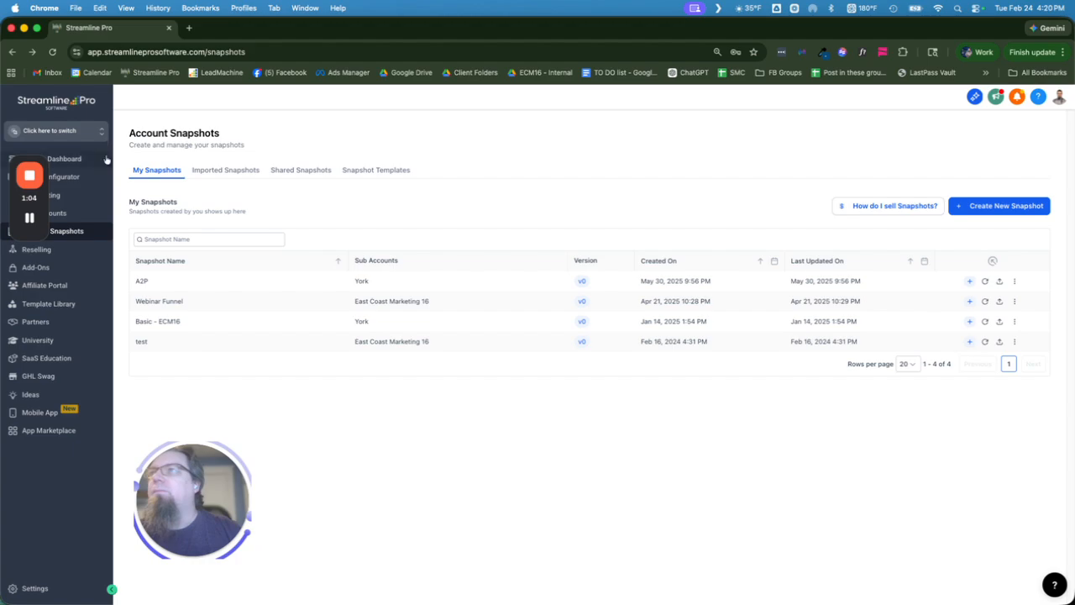
# - Find the target client's sub-account in the agency's sub-account list and open its client management page
pyautogui.click(69, 213)
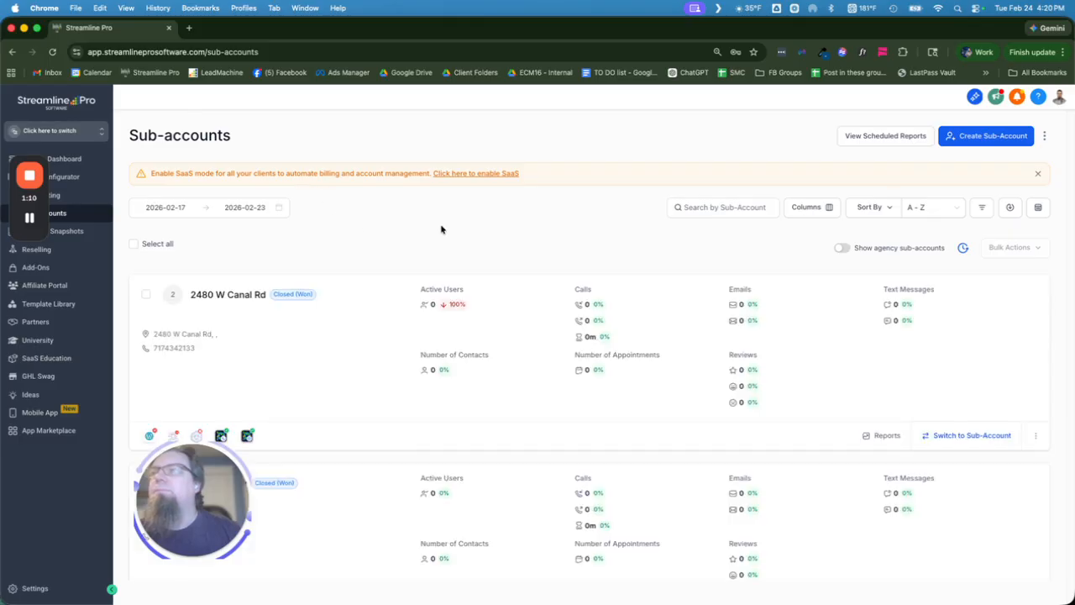
pyautogui.scroll(-5, 676, 423)
pyautogui.moveTo(204, 485); pyautogui.dragTo(78, 510)
pyautogui.scroll(-10, 521, 373)
pyautogui.scroll(5, 579, 352)
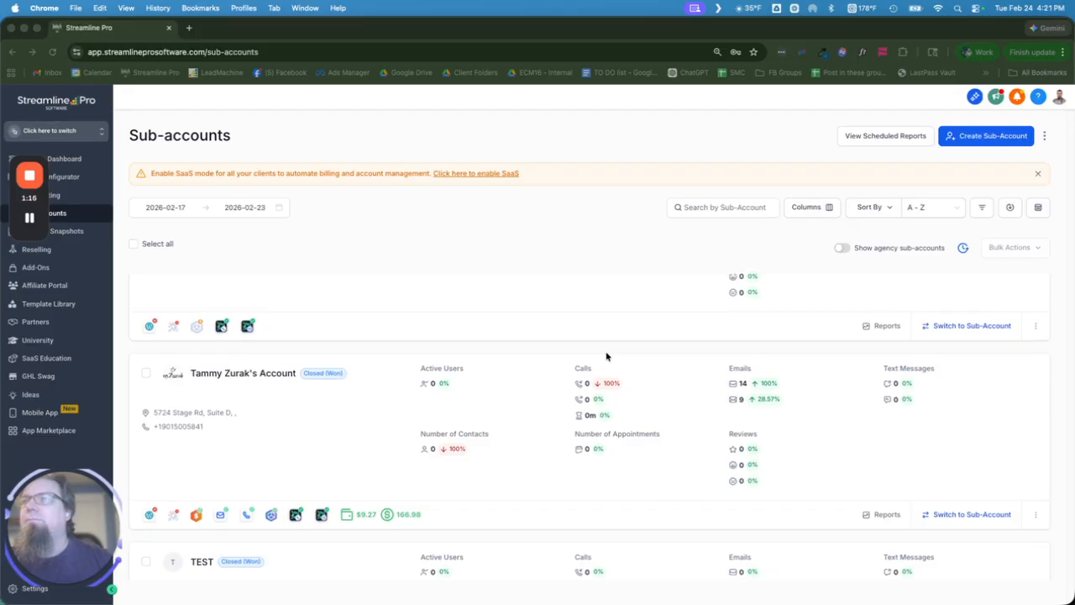
pyautogui.scroll(3, 606, 357)
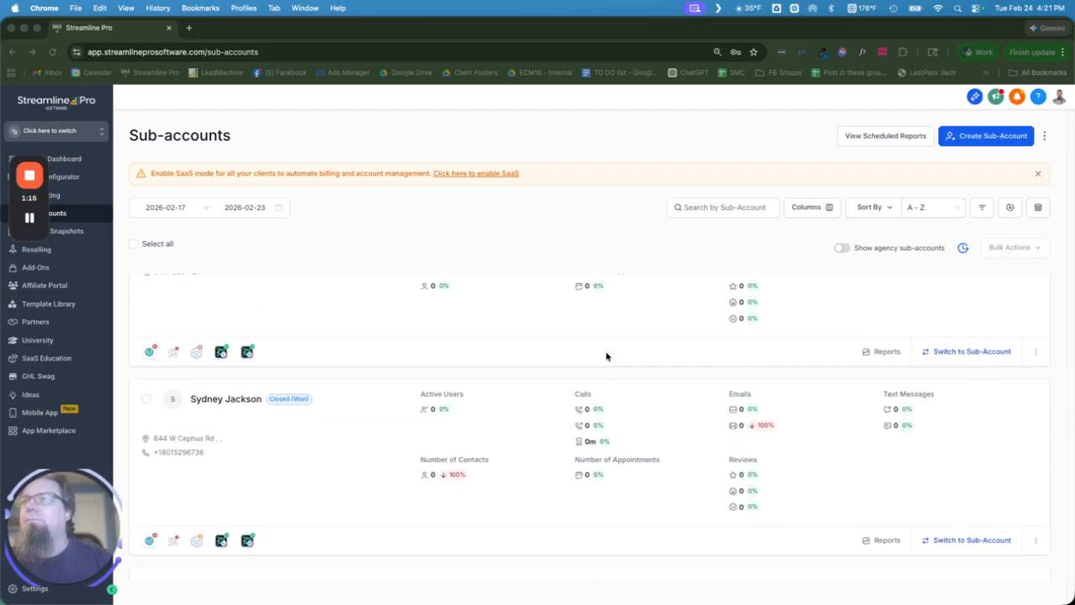
pyautogui.click(1036, 541)
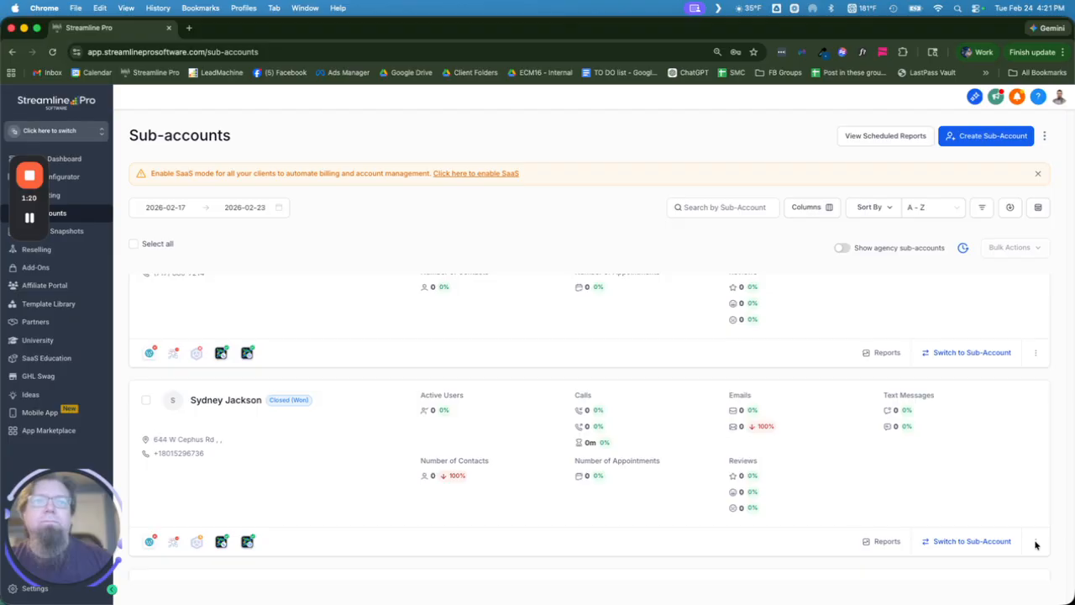
pyautogui.click(1036, 544)
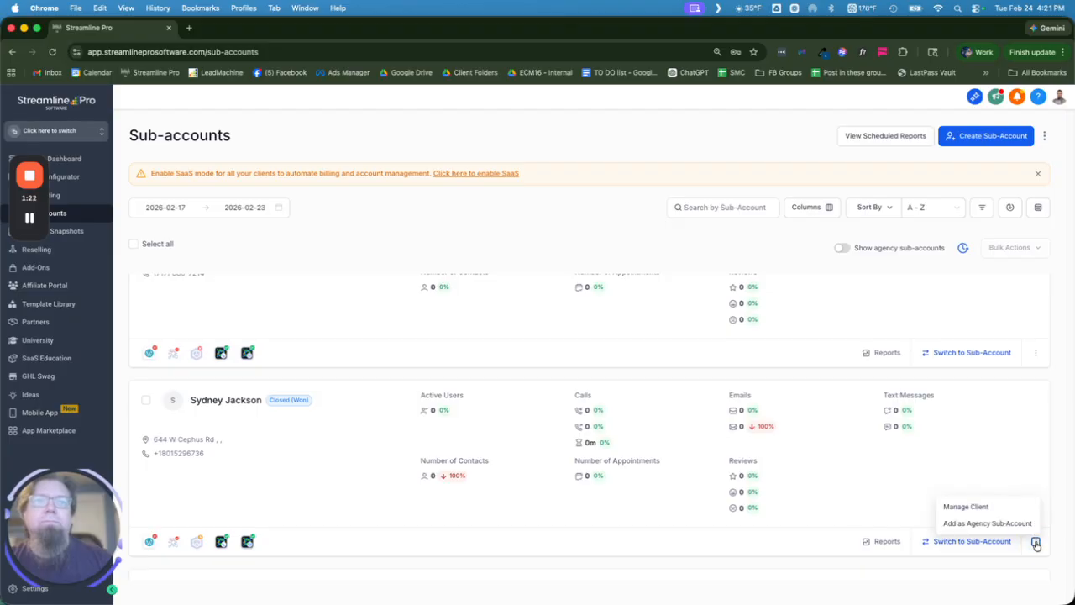
pyautogui.click(999, 508)
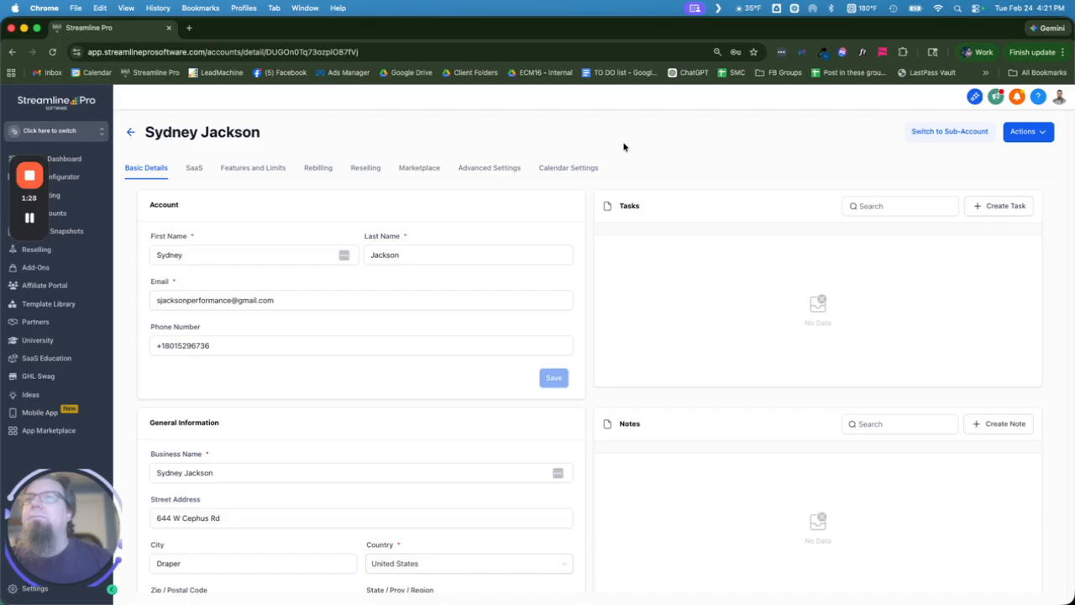
# - Start loading the A2P snapshot into the client's sub-account with all of its assets selected
pyautogui.click(1029, 132)
pyautogui.click(1006, 157)
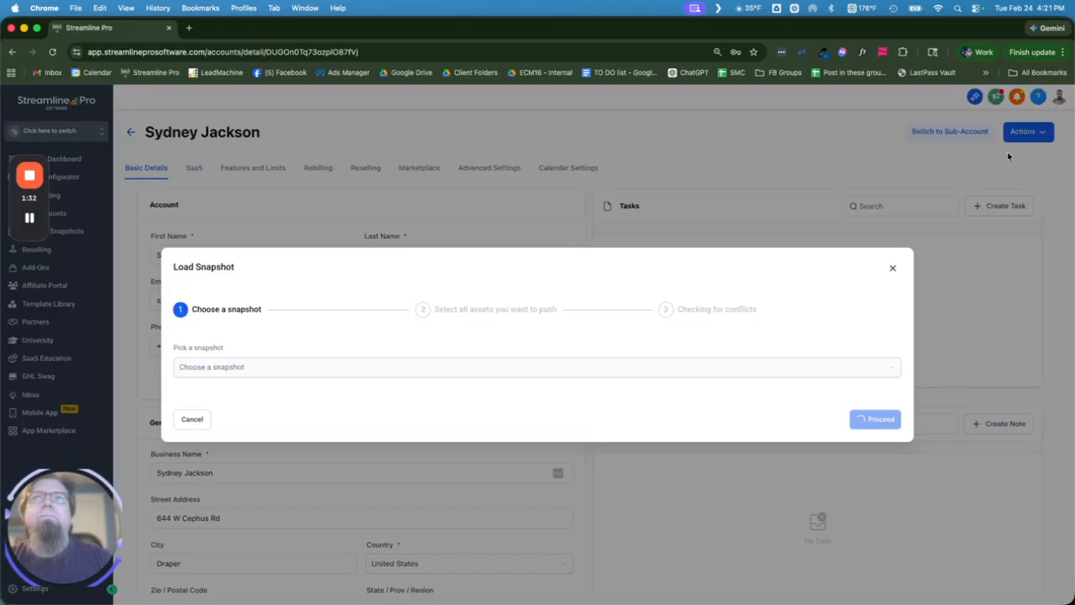
pyautogui.click(243, 367)
pyautogui.click(243, 446)
pyautogui.click(893, 419)
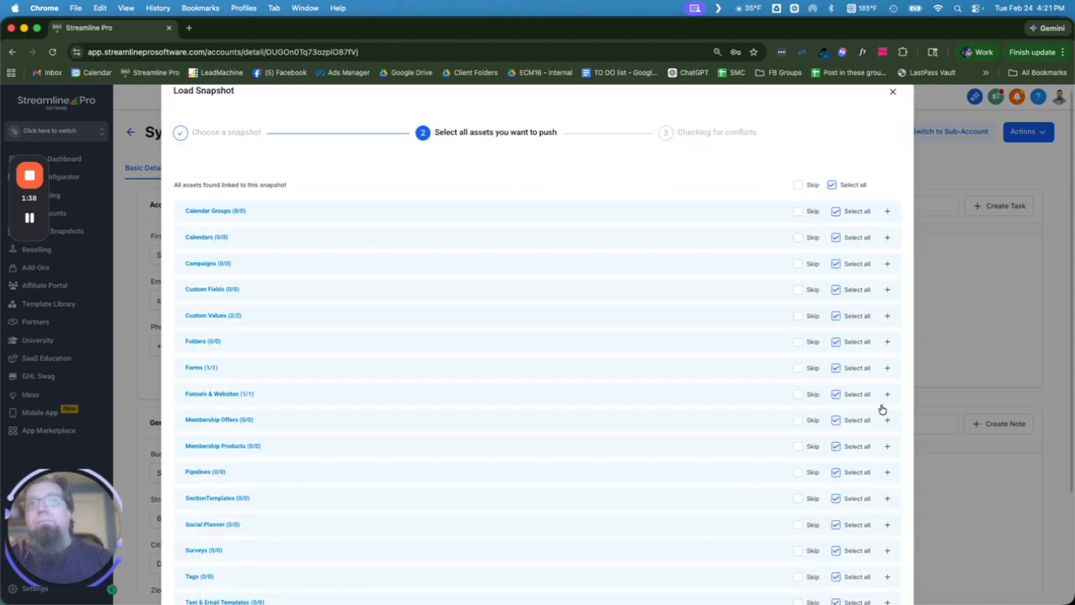
pyautogui.scroll(-3, 873, 403)
pyautogui.click(886, 579)
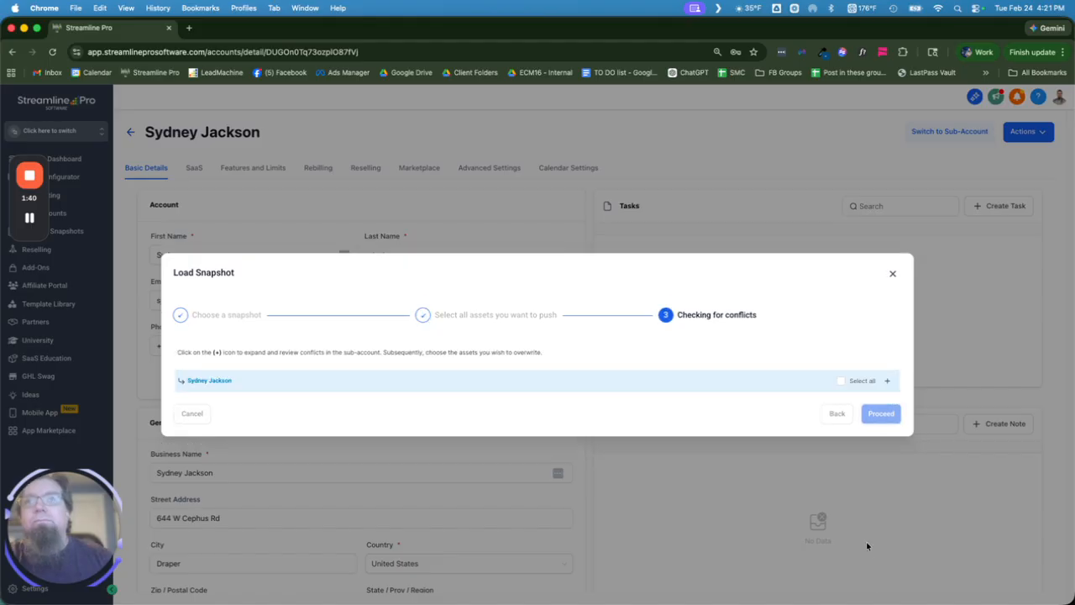
# - Allow overwriting of all conflicting assets, review the conflicts, and push the snapshot by entering "Confirm"
pyautogui.click(839, 382)
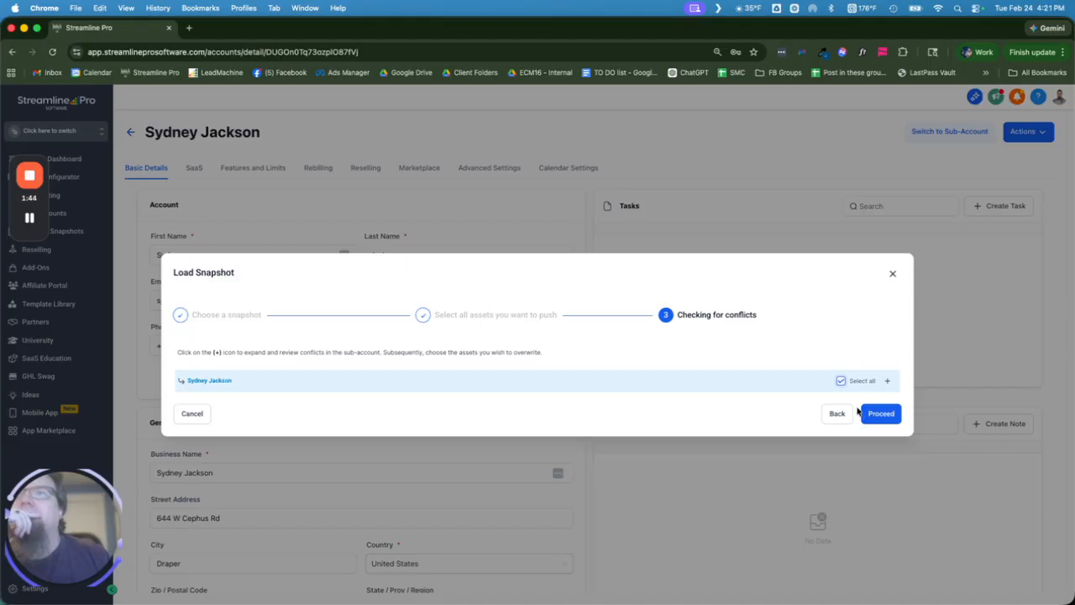
pyautogui.click(886, 382)
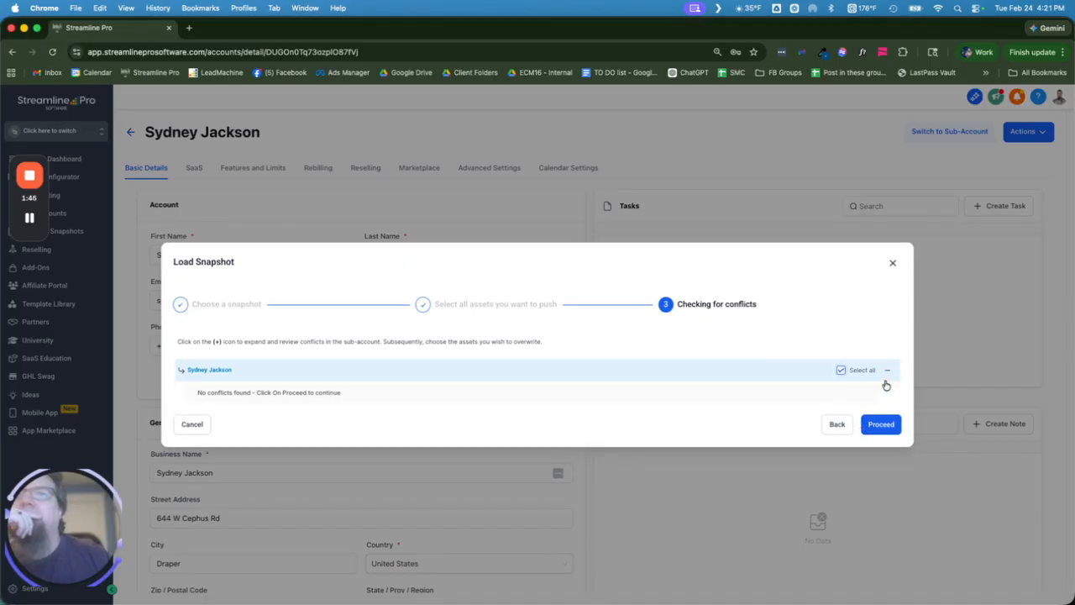
pyautogui.click(873, 425)
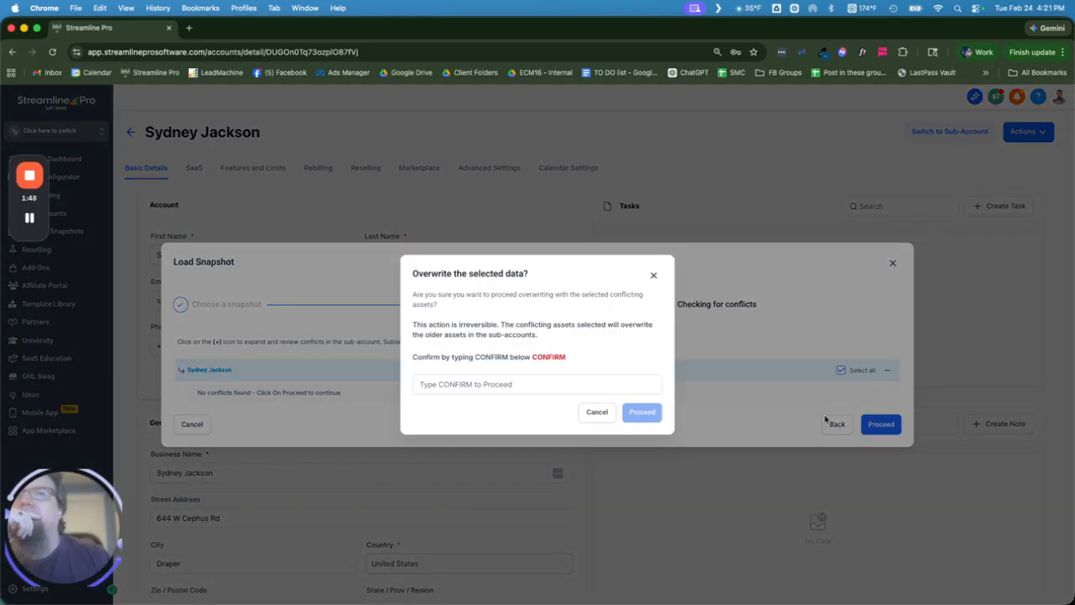
pyautogui.click(585, 385)
pyautogui.write('Confi')
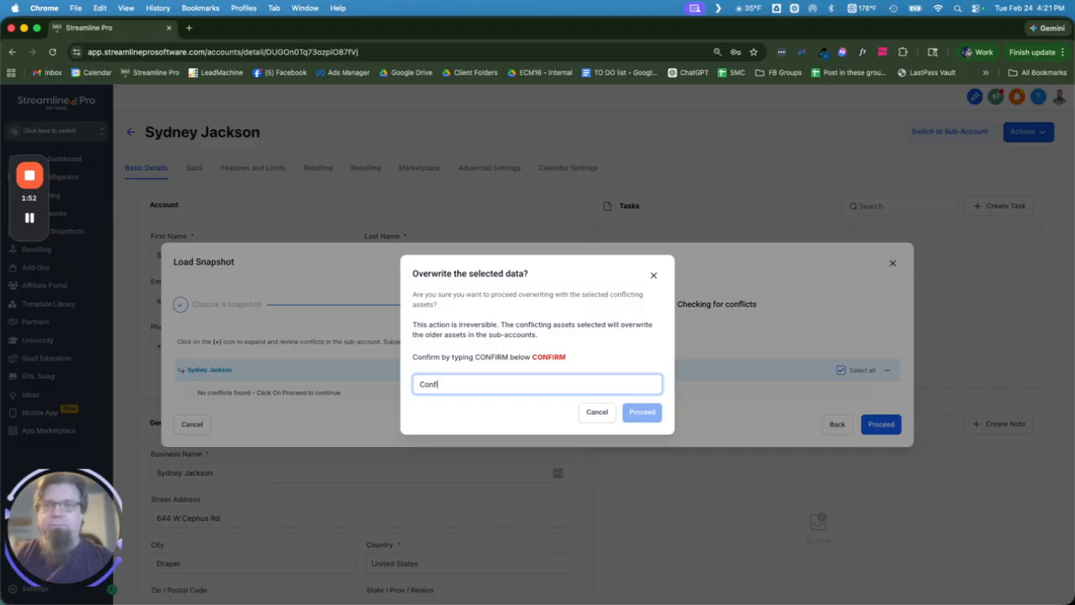
pyautogui.write('rm')
pyautogui.click(640, 412)
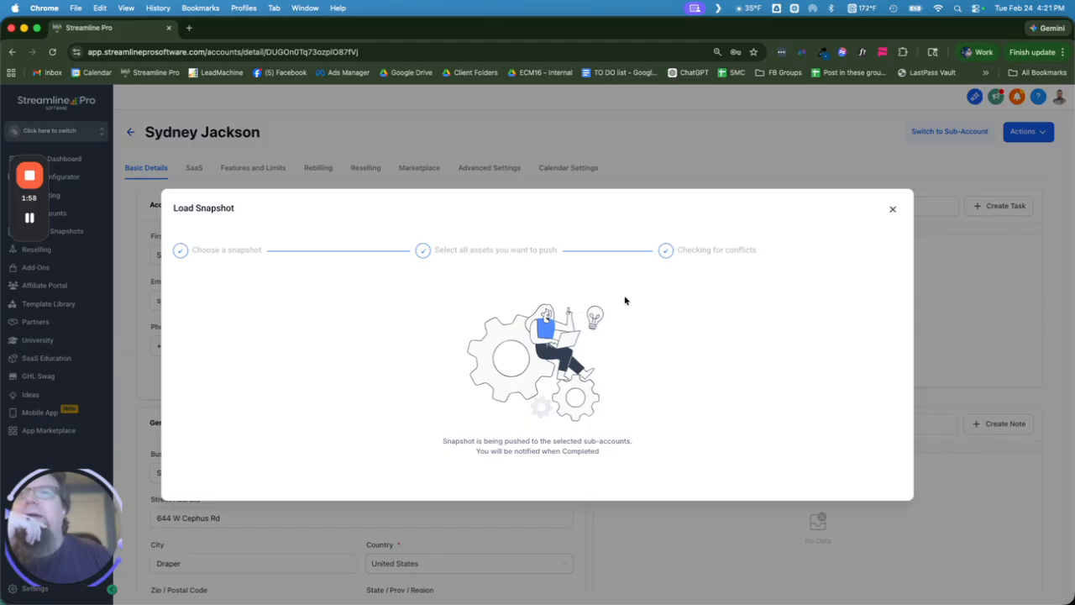
pyautogui.click(894, 211)
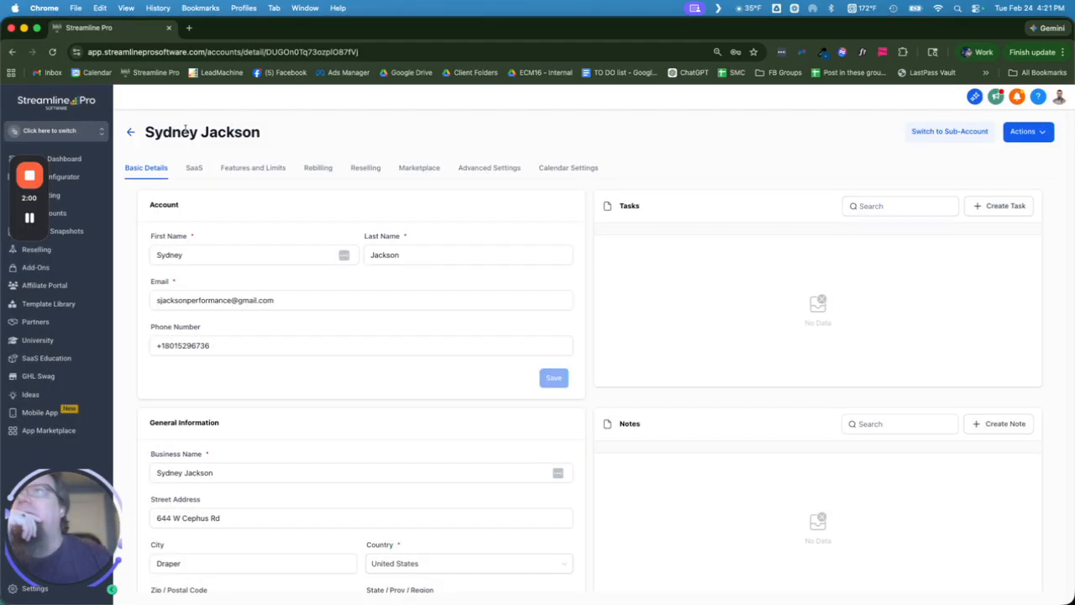
# - Switch to the sub-account of the client who received the snapshot
pyautogui.click(70, 139)
pyautogui.scroll(-5, 220, 231)
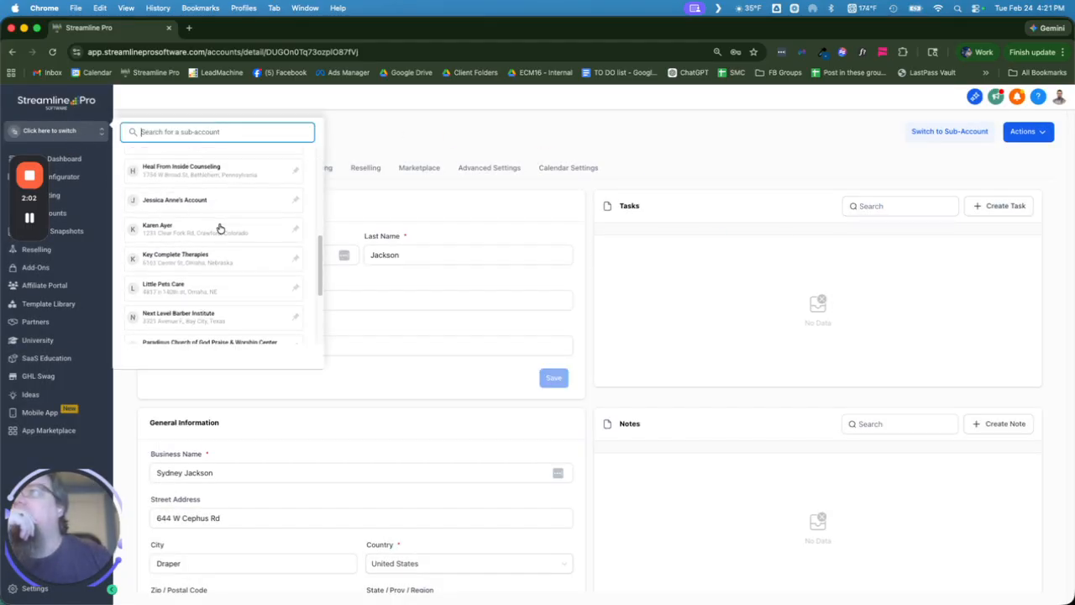
pyautogui.scroll(-1, 219, 243)
pyautogui.click(210, 283)
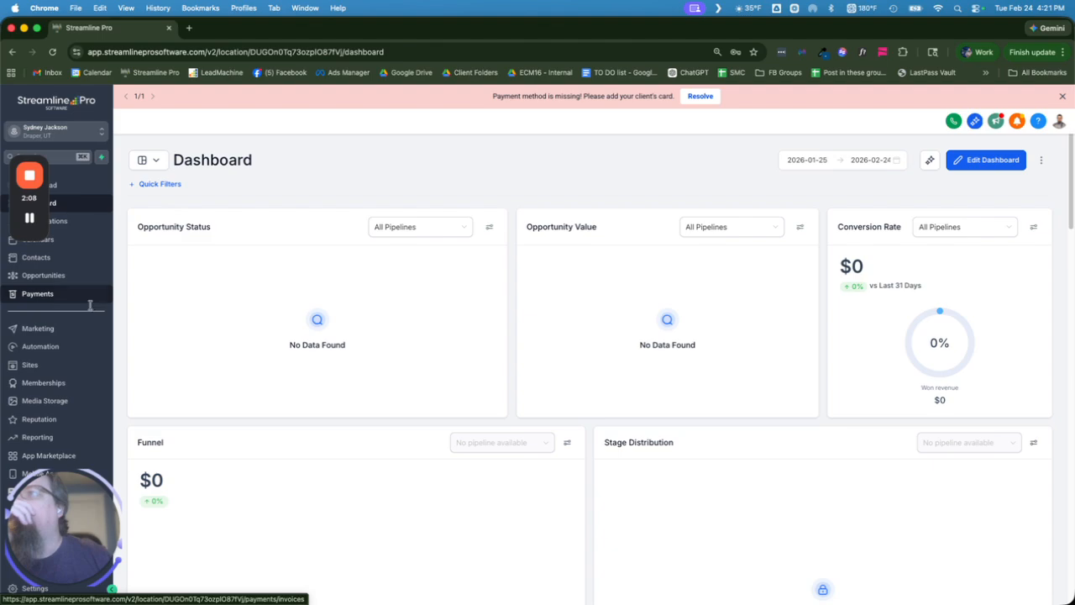
# - Look inside the Funnel Templates folder of the client's funnels, and open the site named Website
pyautogui.click(74, 364)
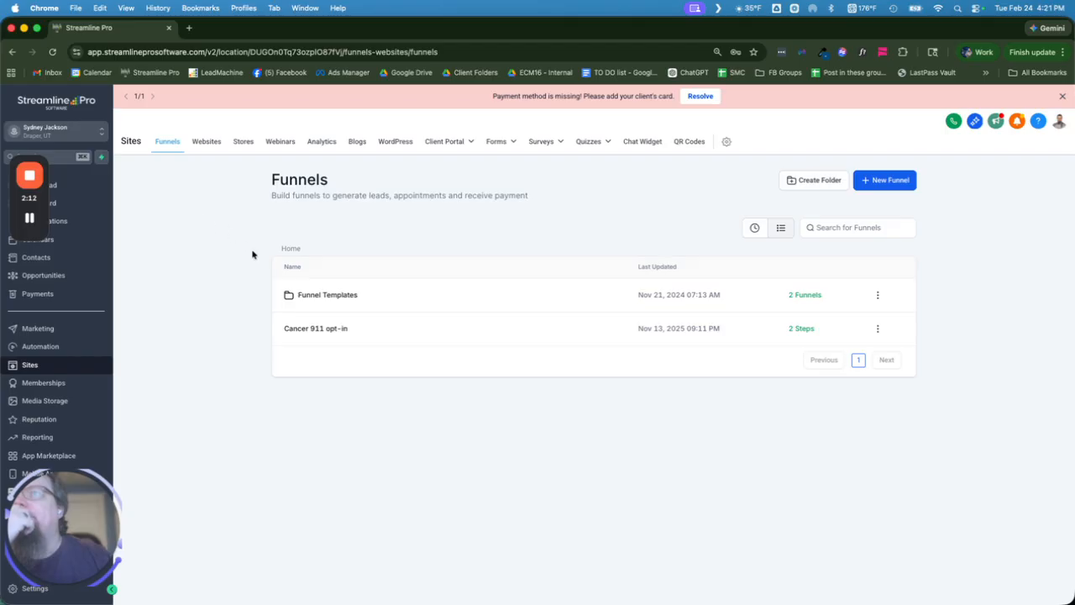
pyautogui.click(312, 296)
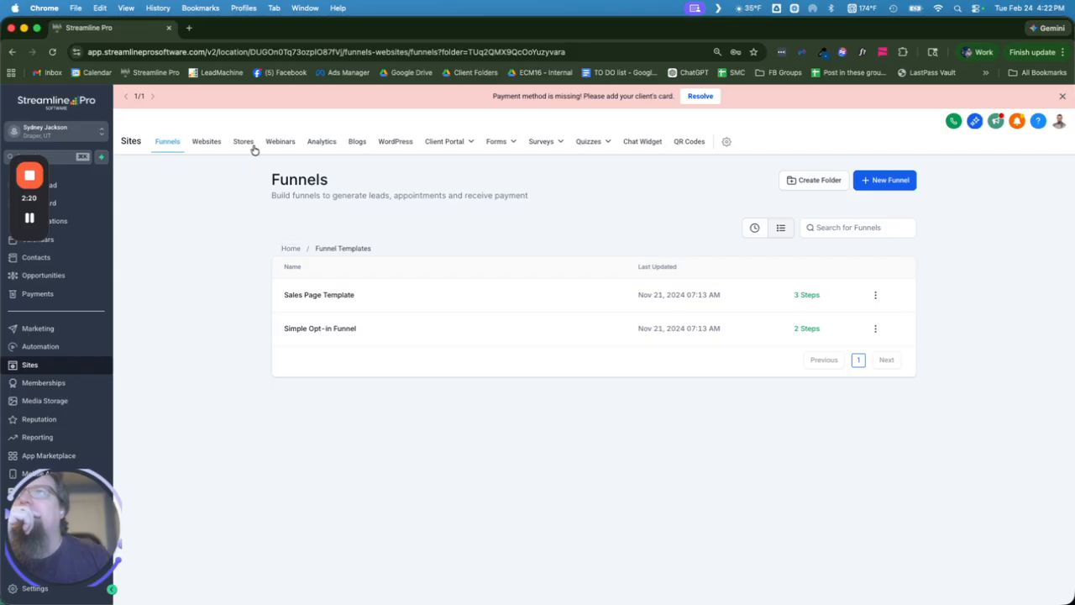
pyautogui.click(215, 145)
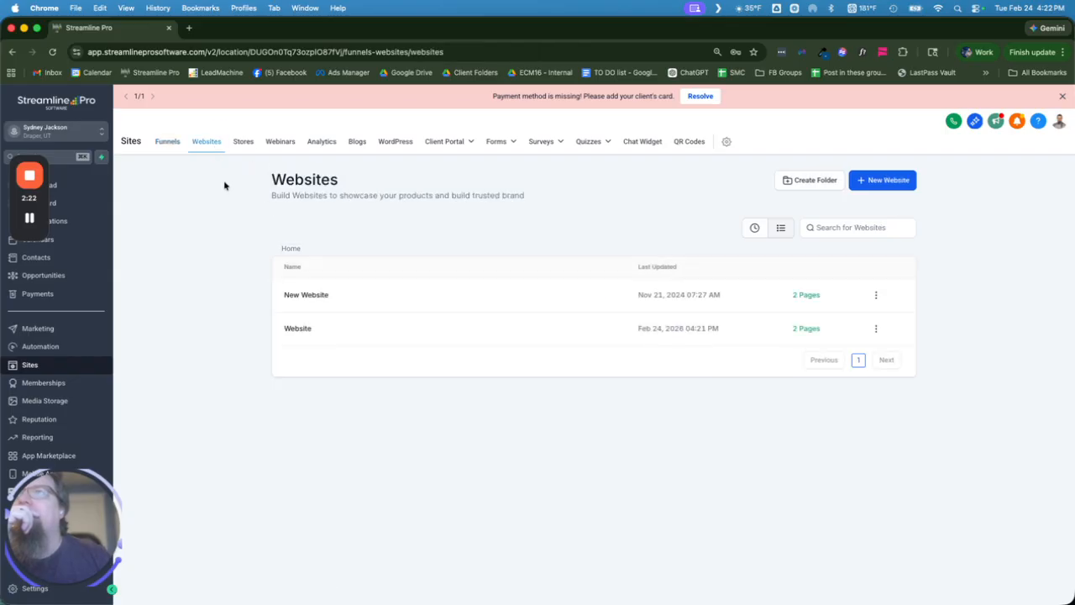
pyautogui.click(300, 329)
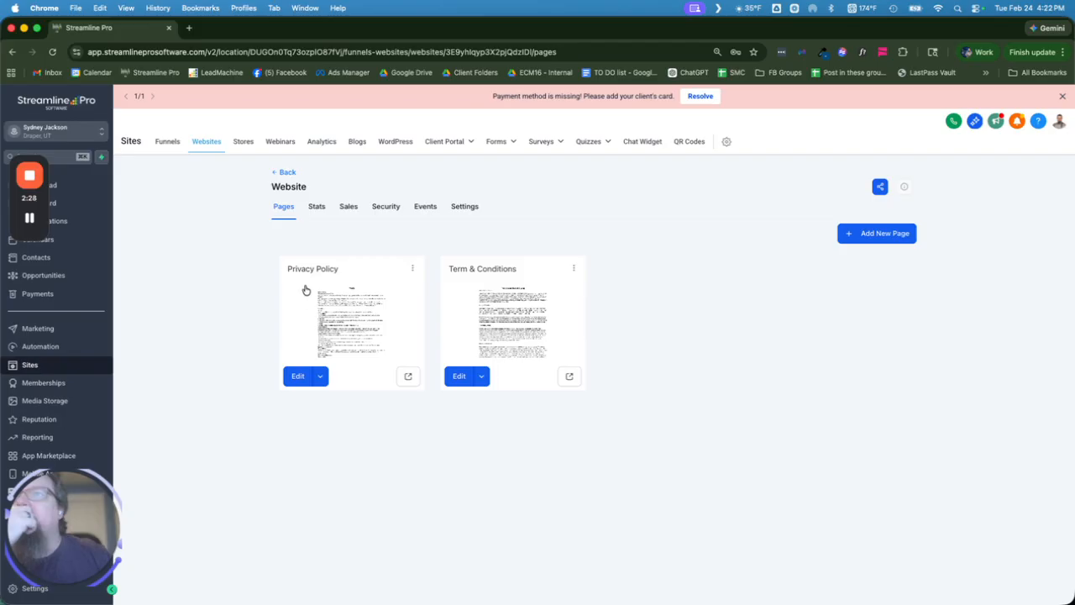
# - Preview the site's Privacy Policy page, read through it, and return to the site's page overview
pyautogui.click(407, 378)
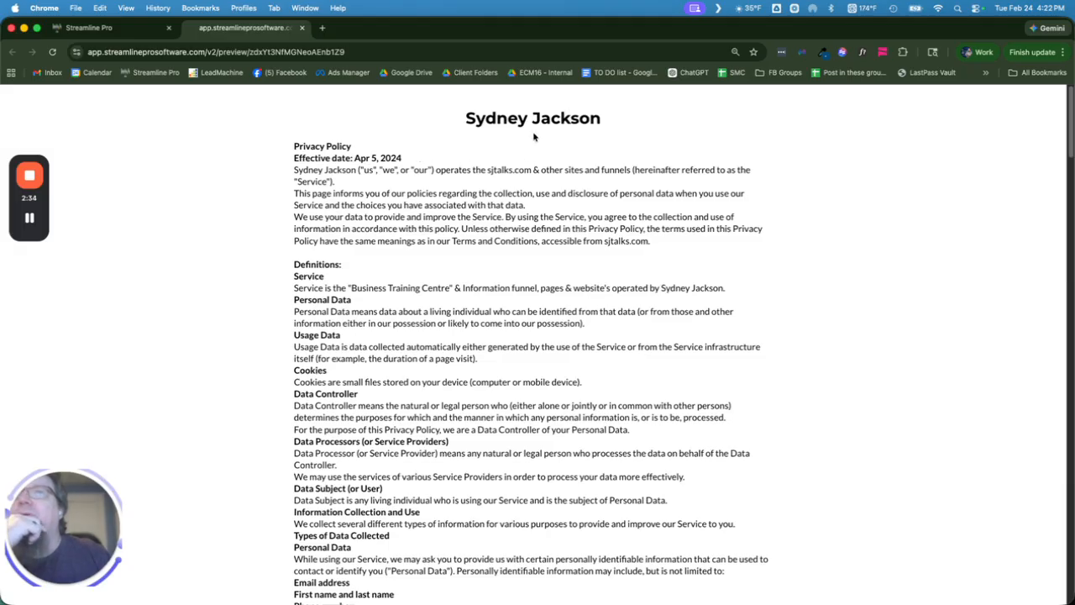
pyautogui.scroll(-6, 498, 181)
pyautogui.scroll(5, 497, 185)
pyautogui.scroll(2, 498, 183)
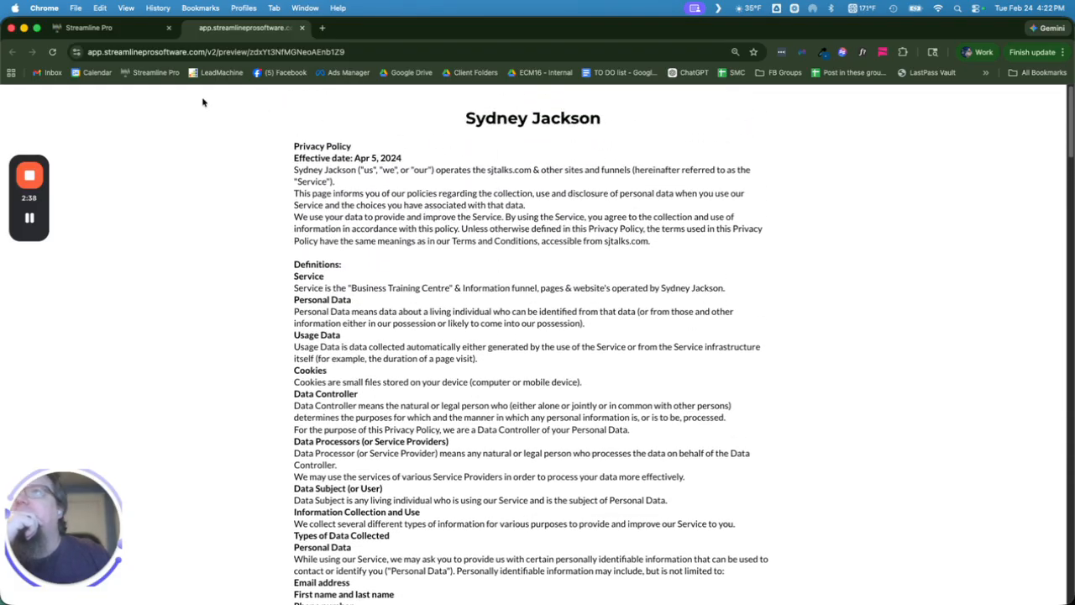
pyautogui.scroll(-15, 420, 198)
pyautogui.click(148, 28)
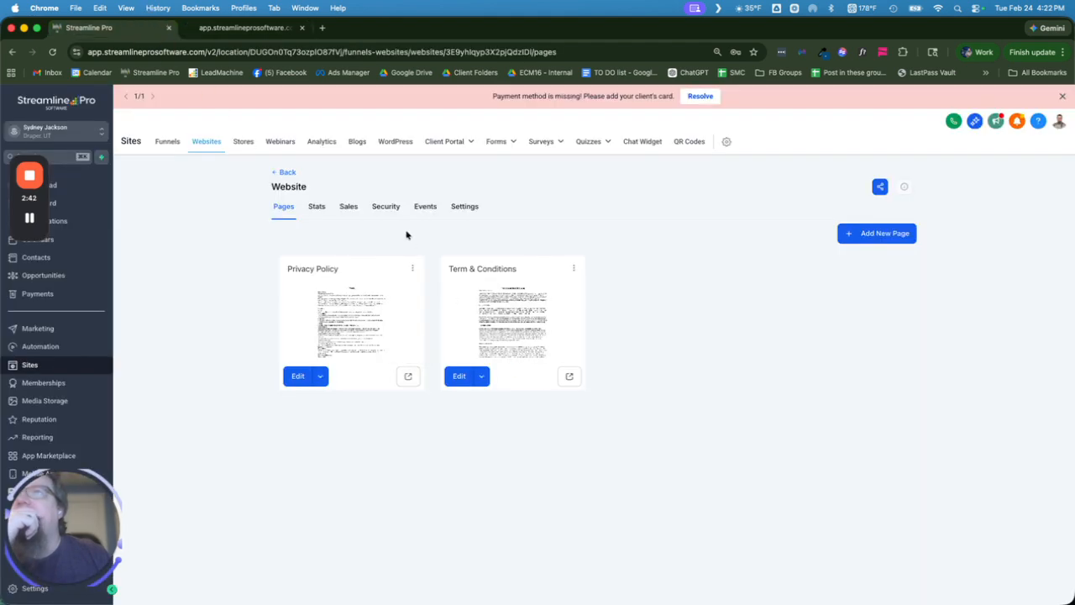
# - Open the A2P Form for editing and select the Privacy Policy link text in its footer
pyautogui.click(490, 156)
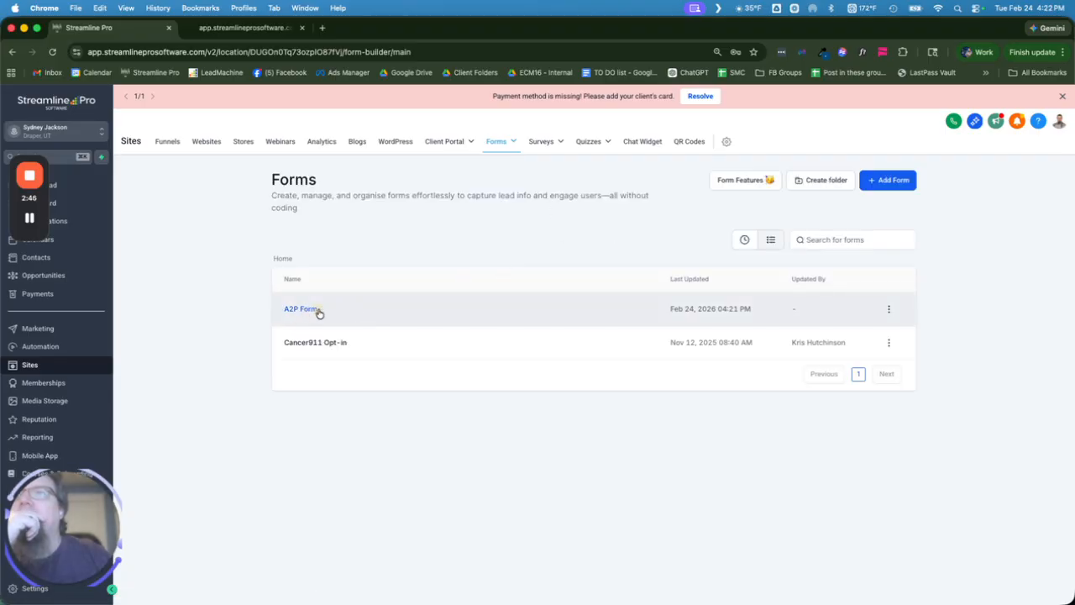
pyautogui.click(353, 310)
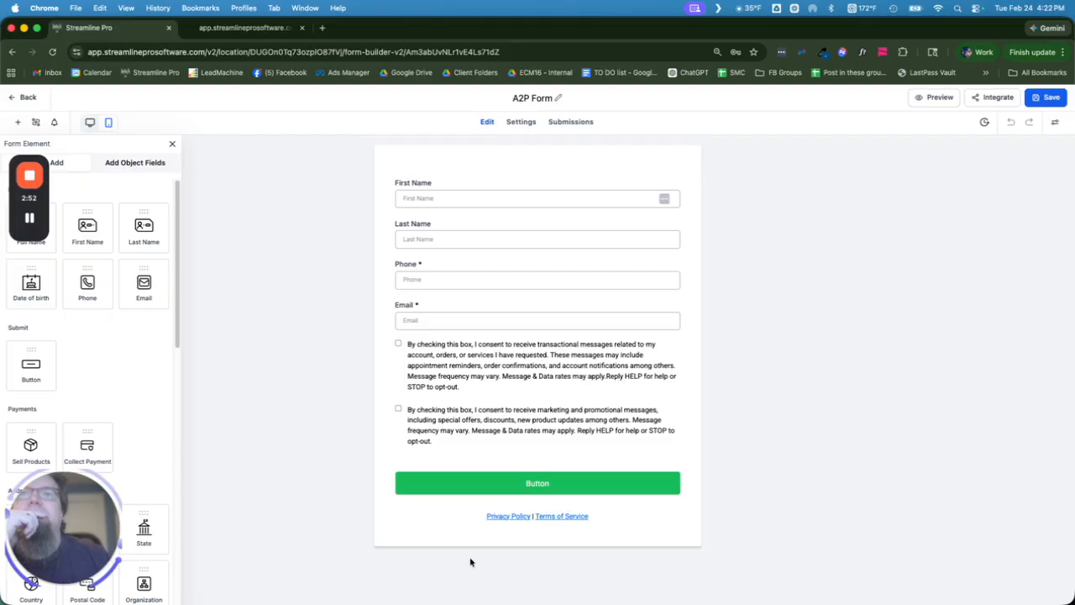
pyautogui.click(512, 520)
pyautogui.doubleClick(508, 547)
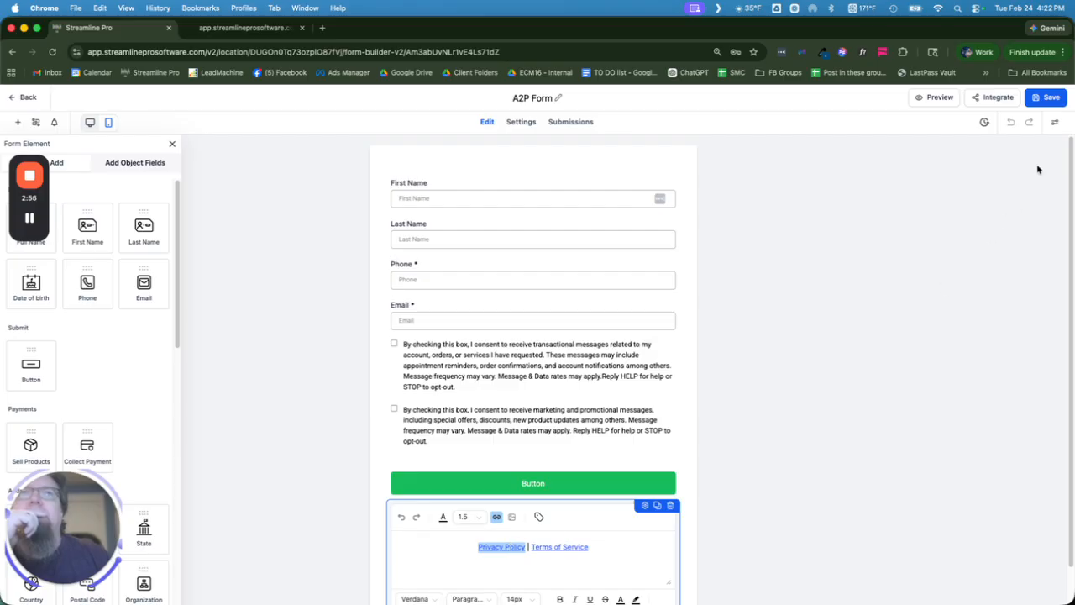
# - Preview the A2P Form, test its Privacy Policy link, and switch to the open privacy policy page preview
pyautogui.click(924, 104)
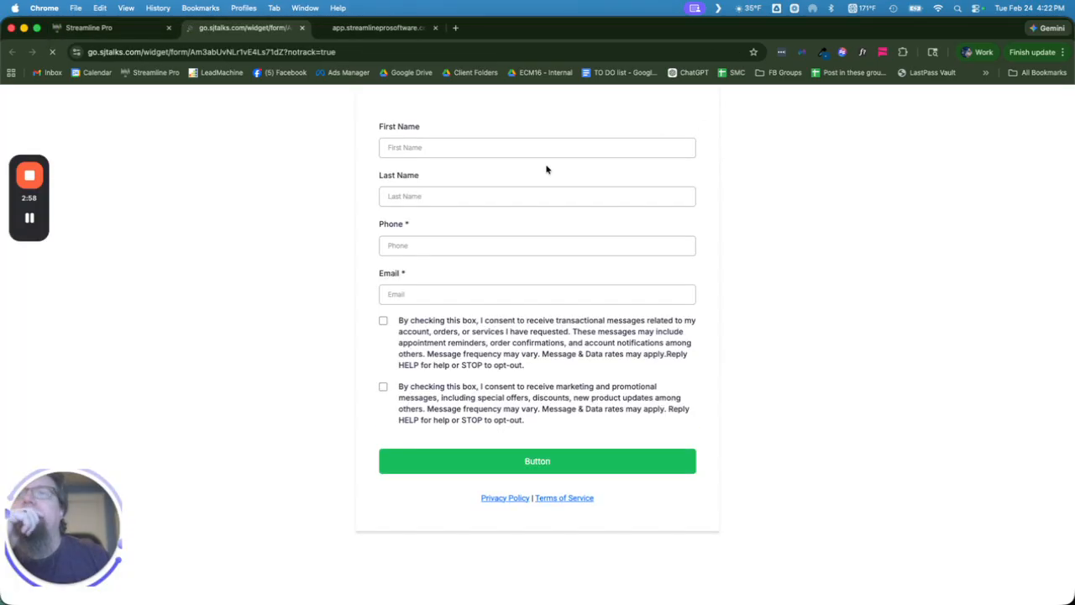
pyautogui.click(494, 498)
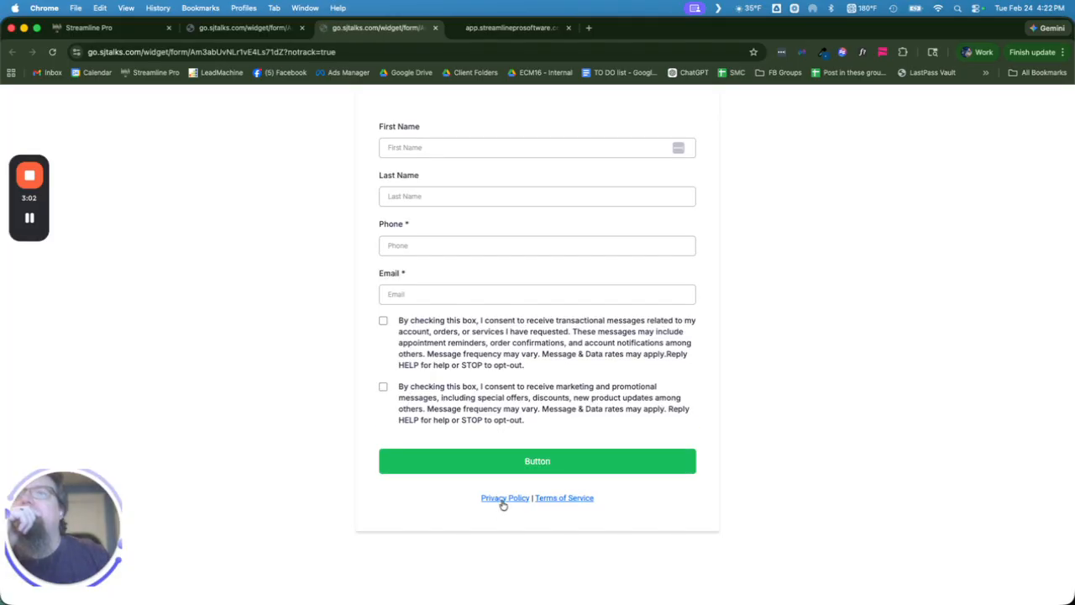
pyautogui.click(512, 28)
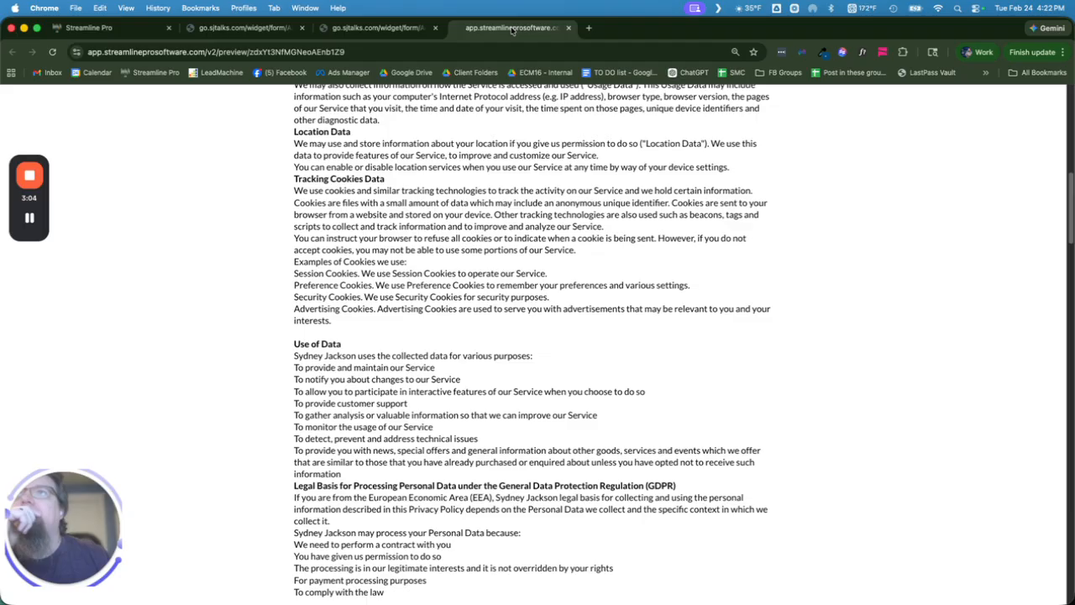
# - Check the beginning of the privacy policy preview, test the form preview's Terms of Service link, and return to the A2P Form editor
pyautogui.scroll(15, 475, 218)
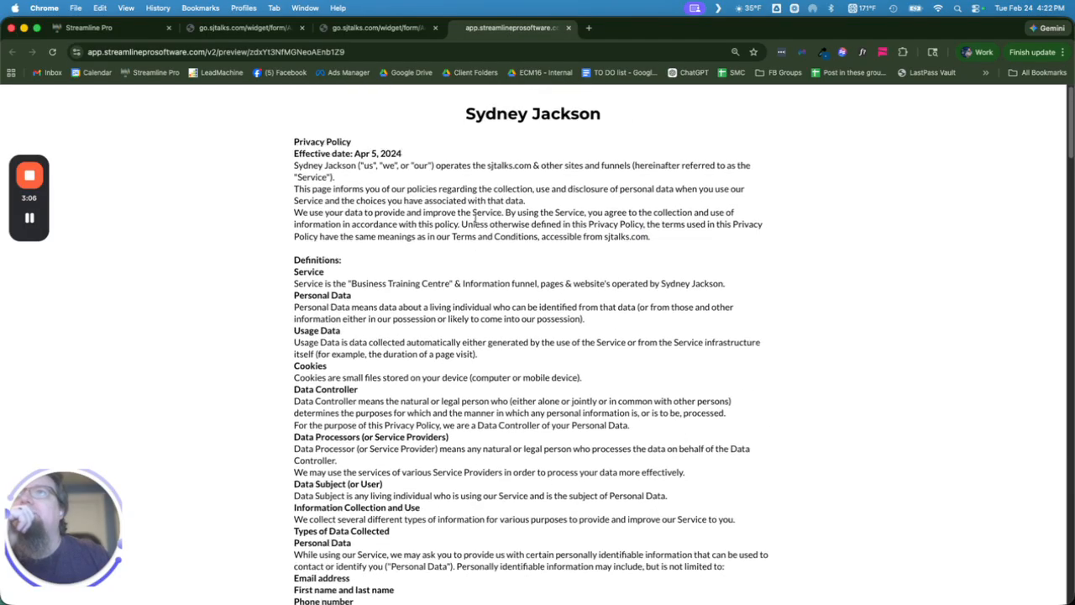
pyautogui.click(399, 29)
pyautogui.click(578, 500)
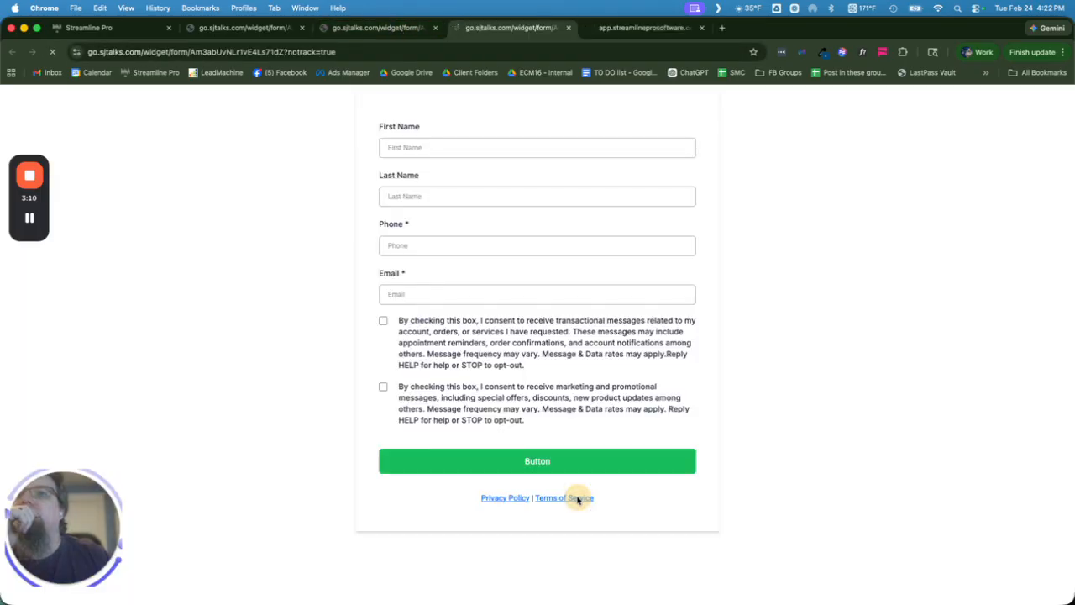
pyautogui.click(391, 30)
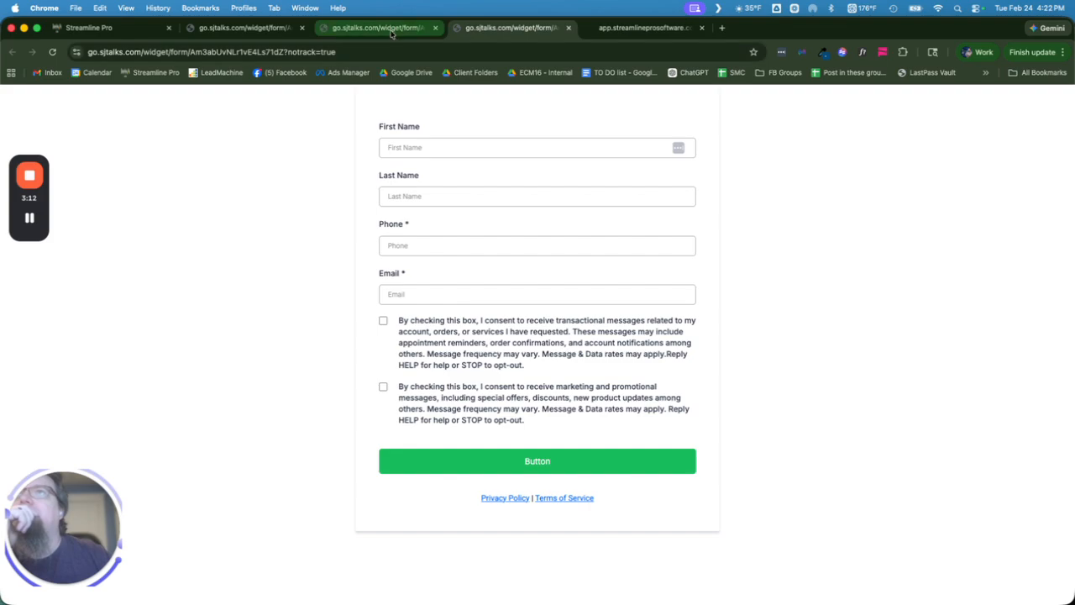
pyautogui.click(240, 28)
pyautogui.click(143, 29)
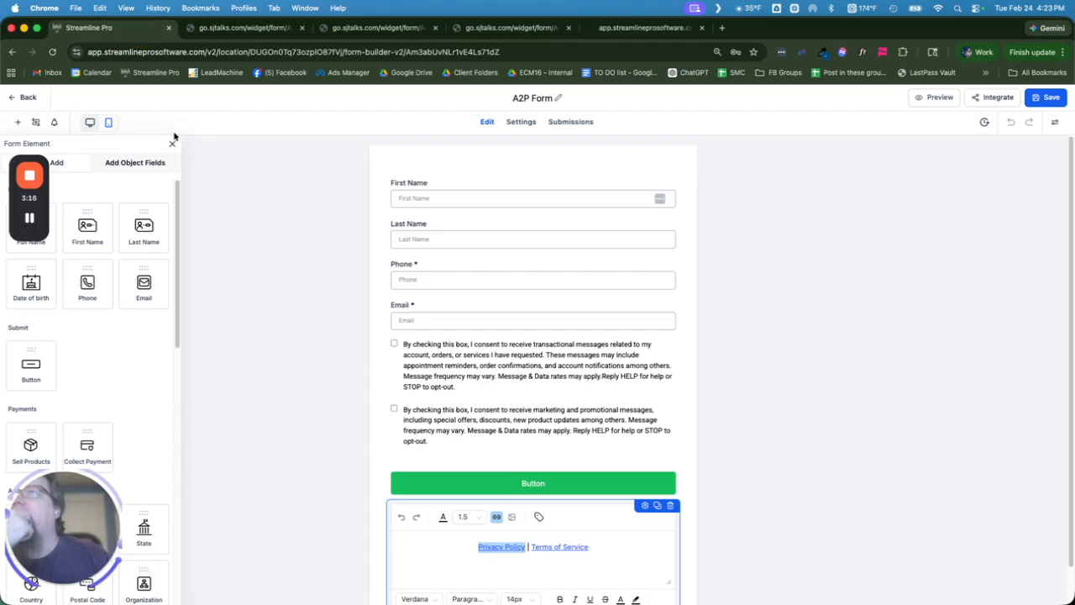
# - Leave the form editor and open the settings of the site named Website
pyautogui.click(19, 101)
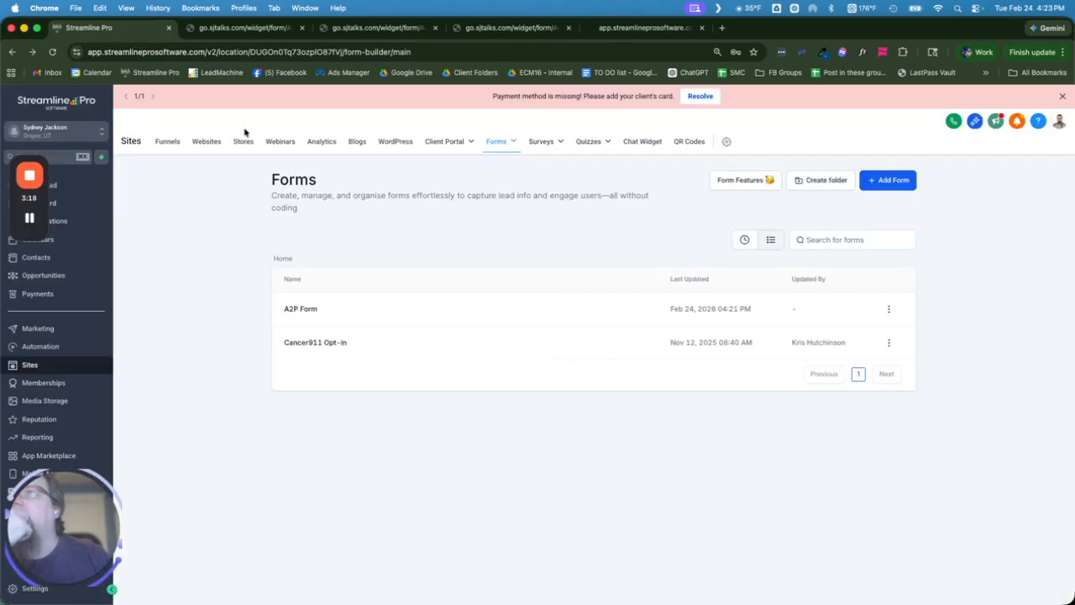
pyautogui.click(206, 141)
pyautogui.click(341, 336)
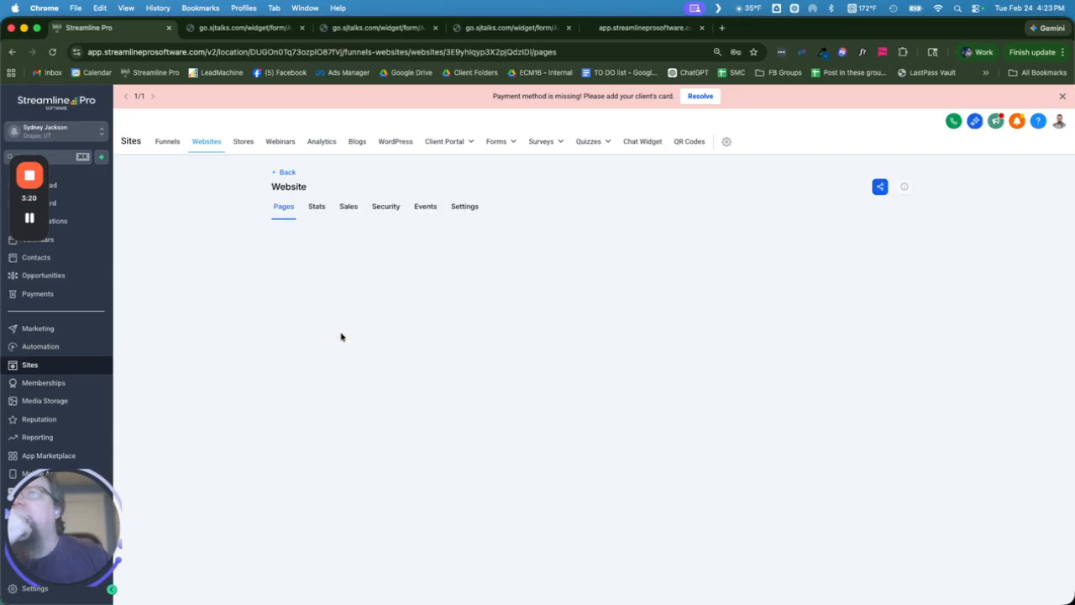
pyautogui.click(474, 207)
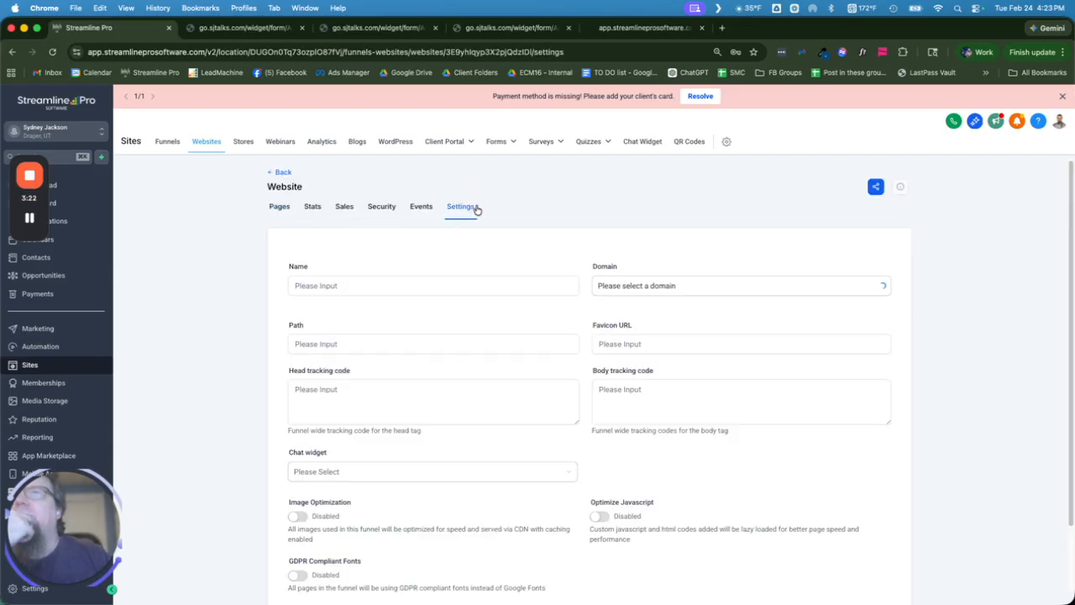
# - Assign the domain pages.sjtalks.com to the site, save its settings, and go back to the site's pages
pyautogui.click(656, 294)
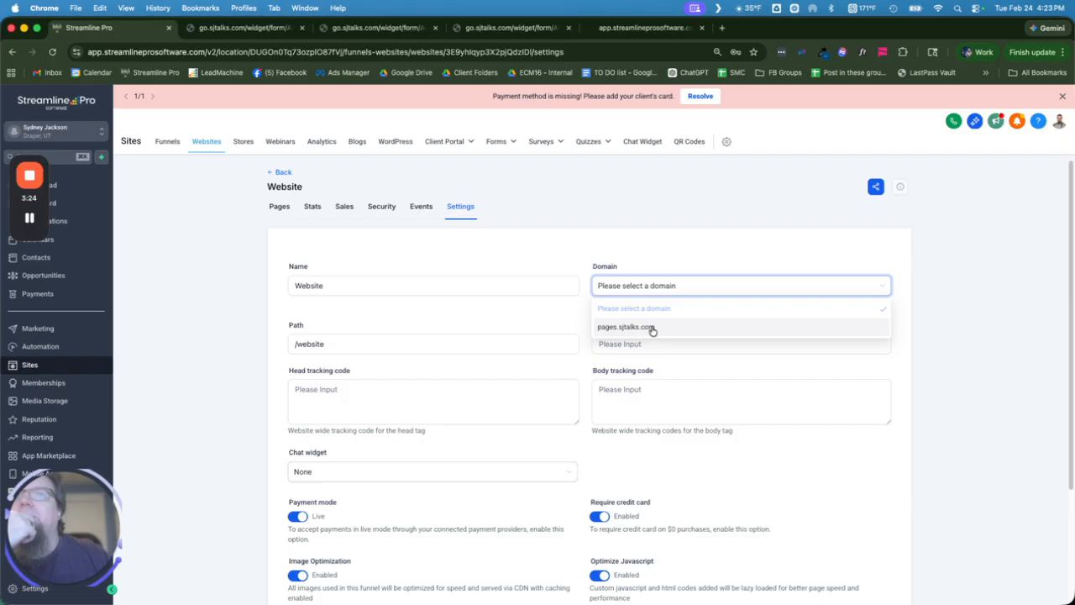
pyautogui.click(677, 327)
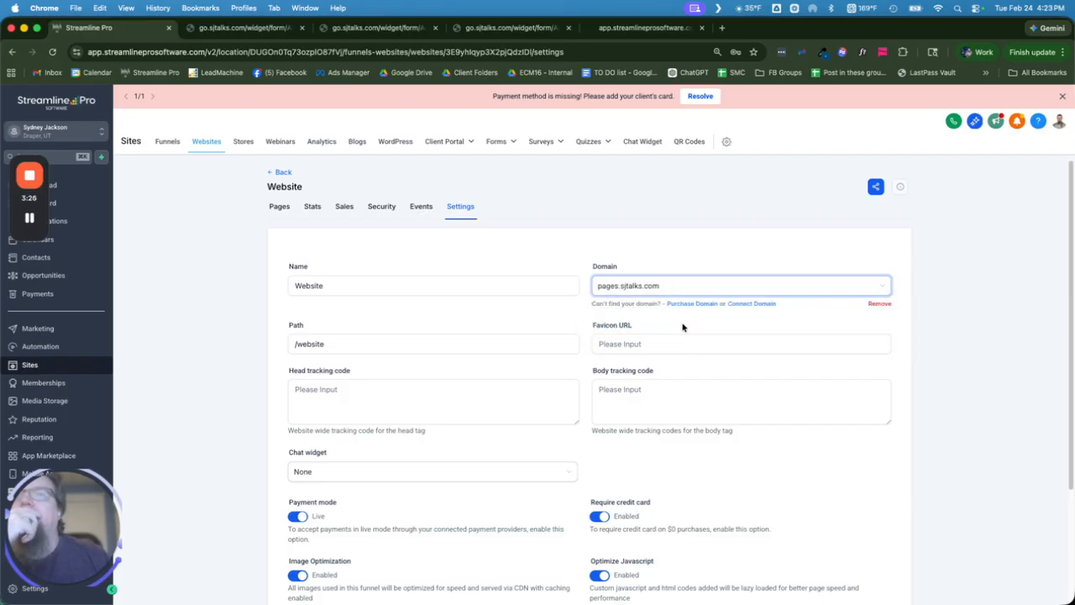
pyautogui.scroll(-3, 811, 462)
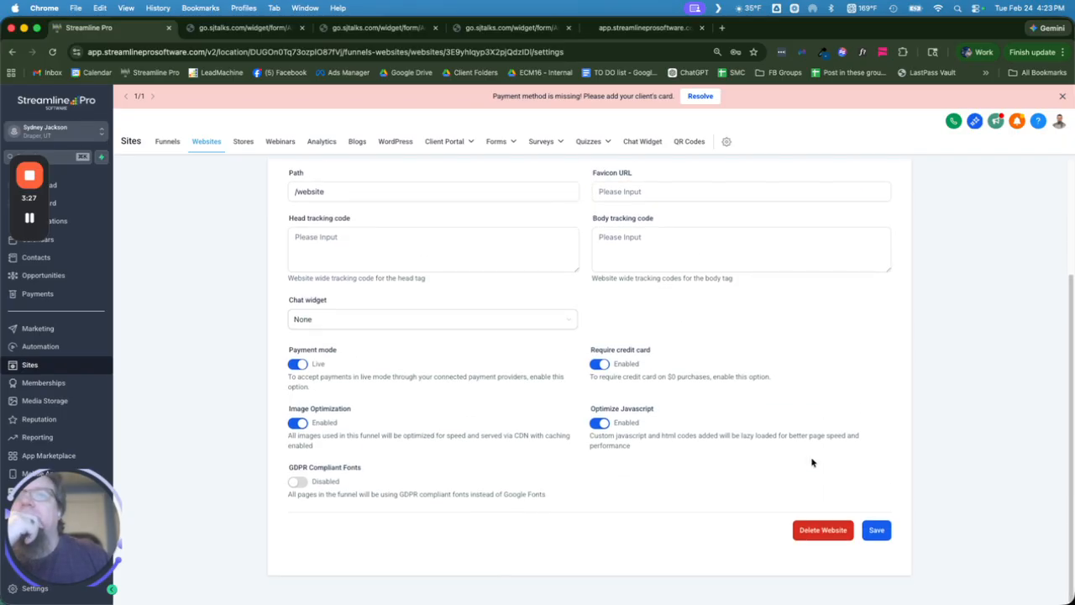
pyautogui.click(876, 529)
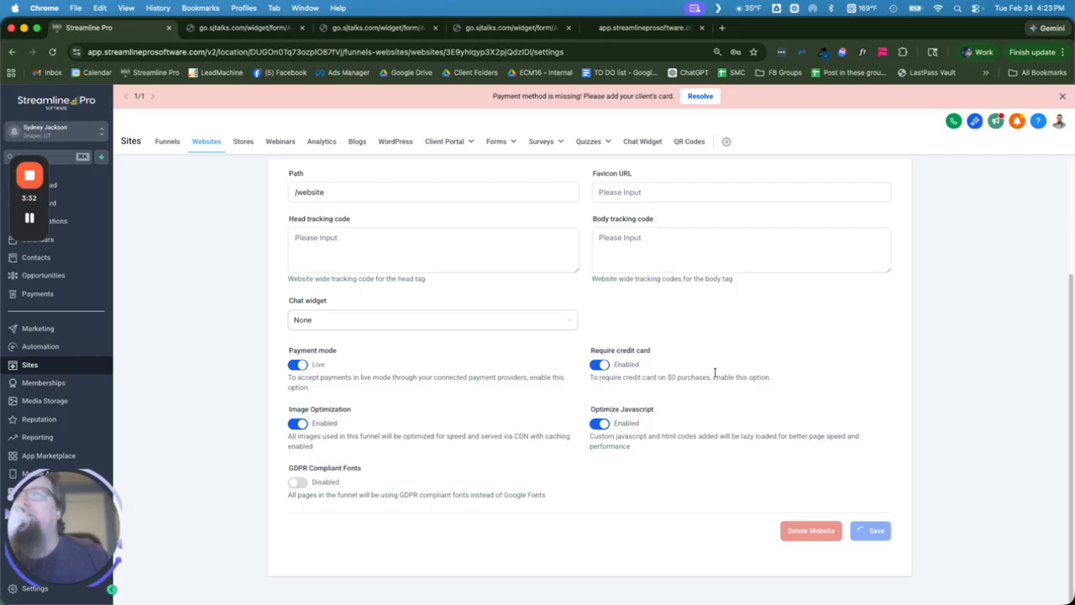
pyautogui.scroll(4, 713, 365)
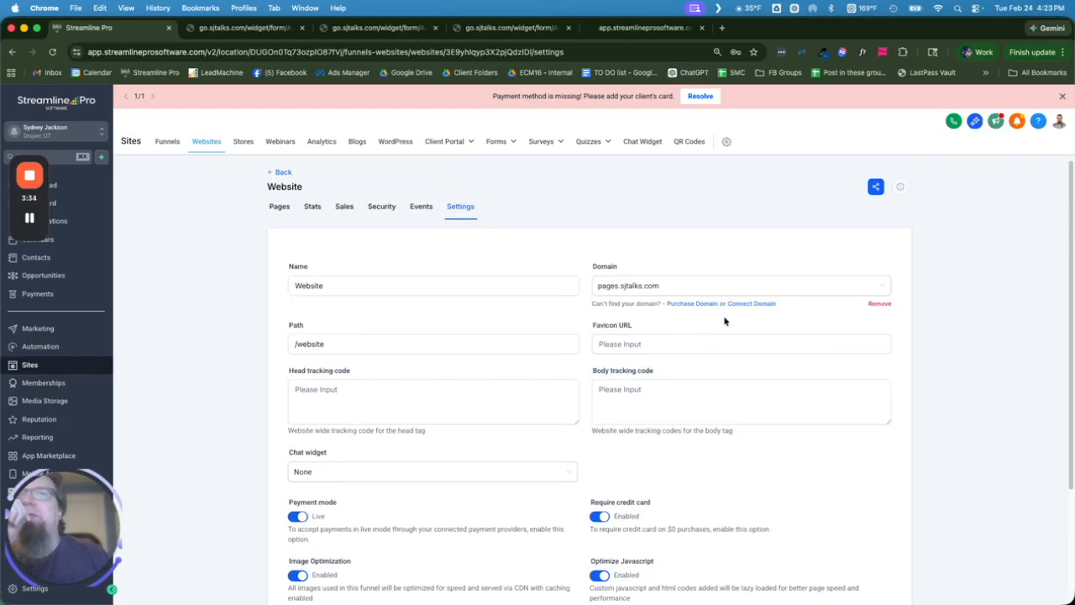
pyautogui.press('super+[')
# - Retest the Privacy Policy link in the form preview and compare the opened form tabs with the privacy policy preview
pyautogui.click(471, 29)
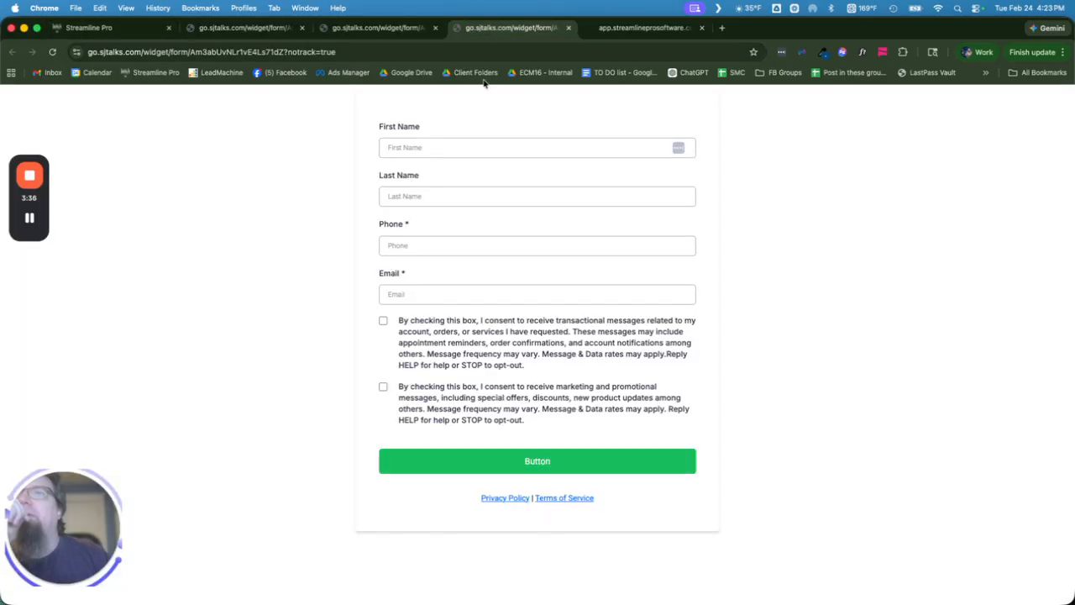
pyautogui.click(505, 499)
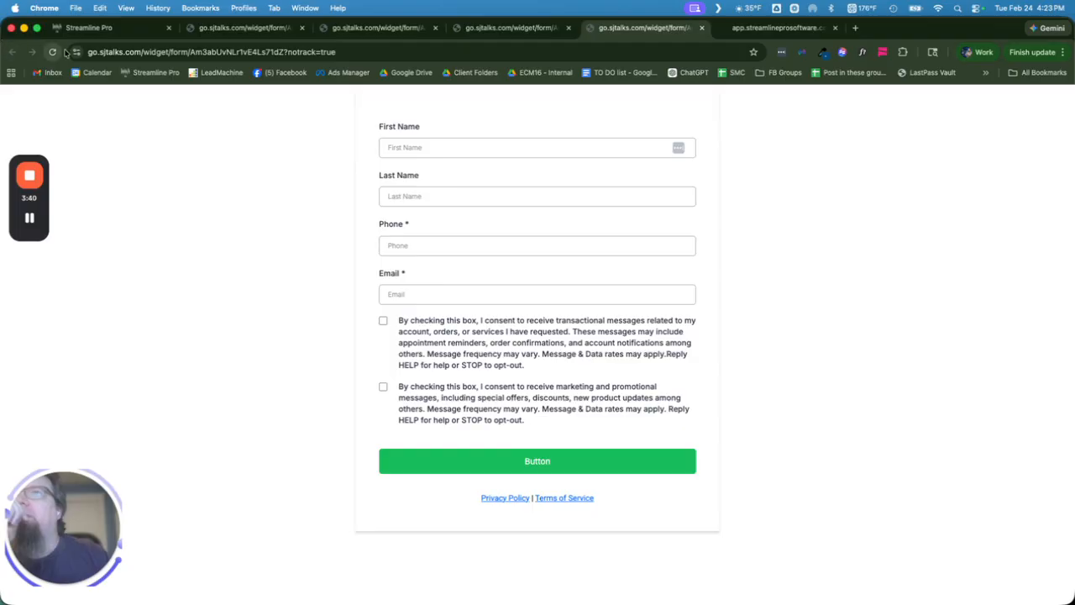
pyautogui.click(801, 30)
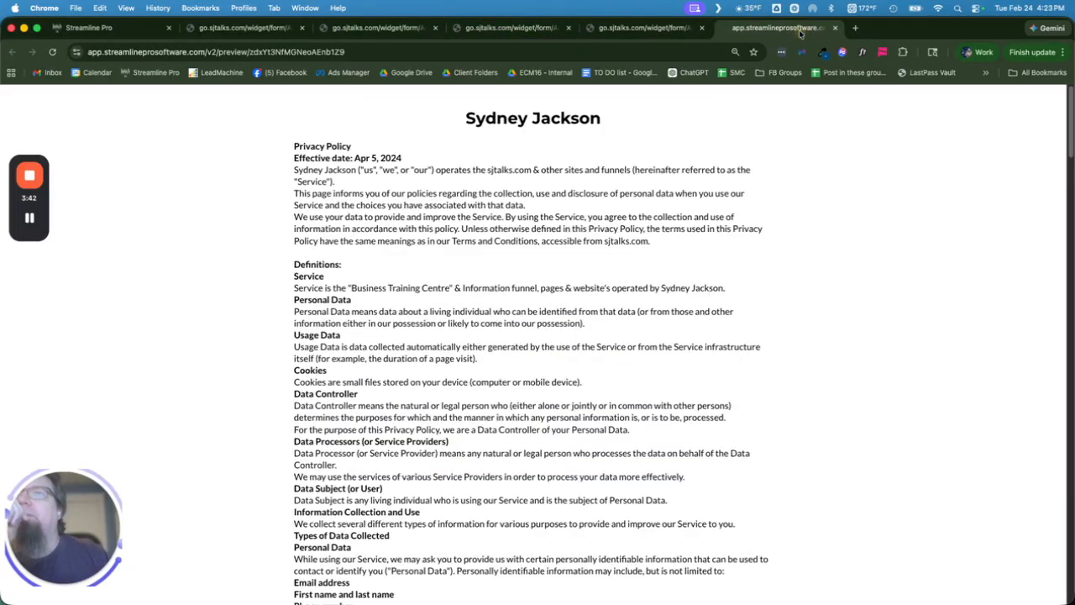
pyautogui.click(672, 28)
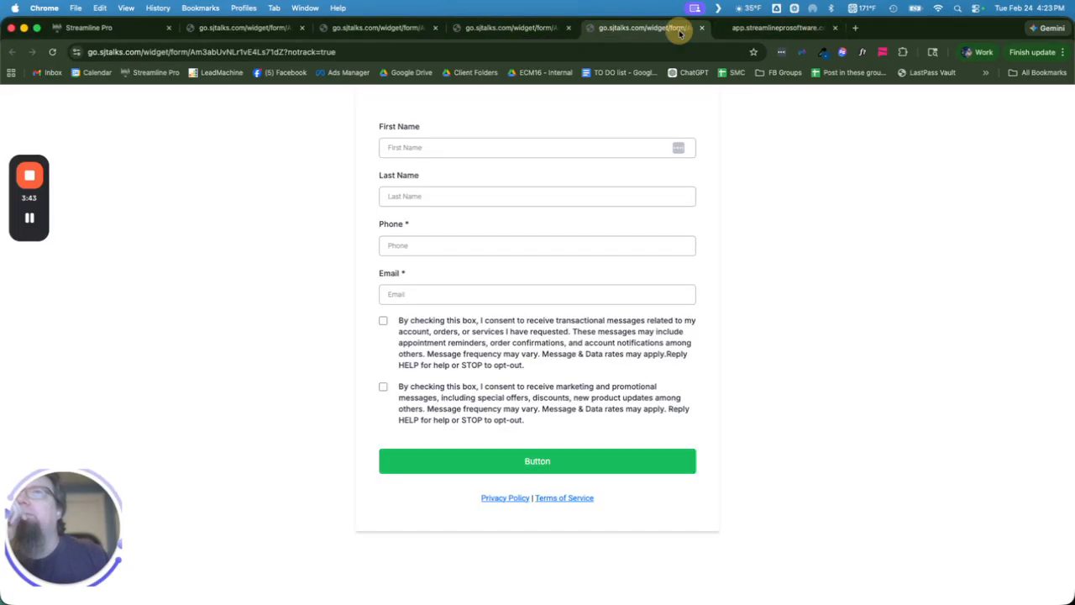
pyautogui.click(508, 28)
pyautogui.click(398, 31)
# - Close the duplicate form previews and the privacy policy preview, keeping one form preview, and reload it
pyautogui.rightClick(398, 31)
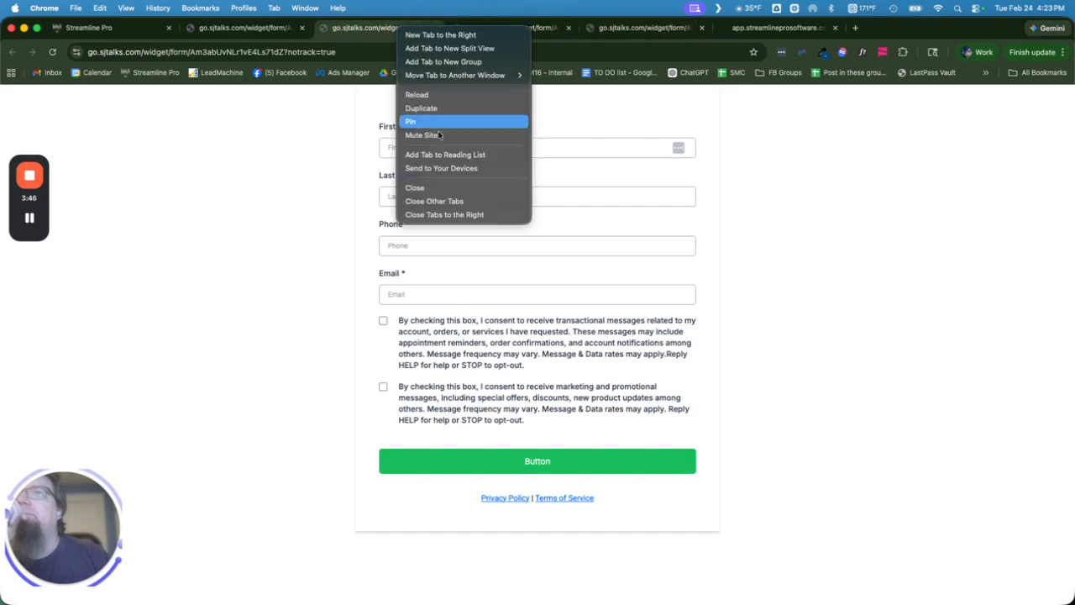
pyautogui.click(460, 217)
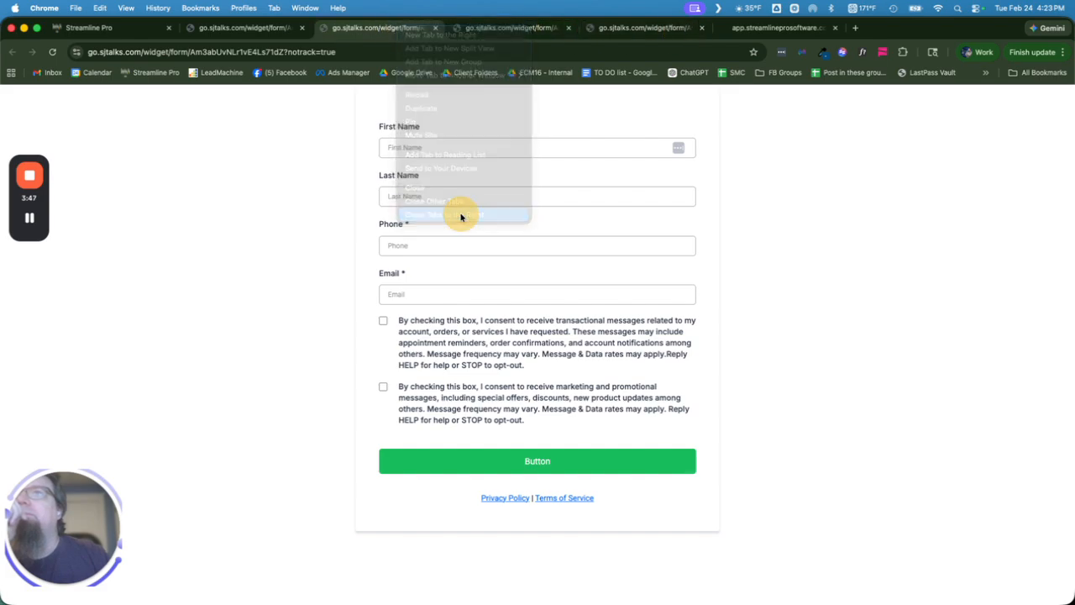
pyautogui.click(211, 28)
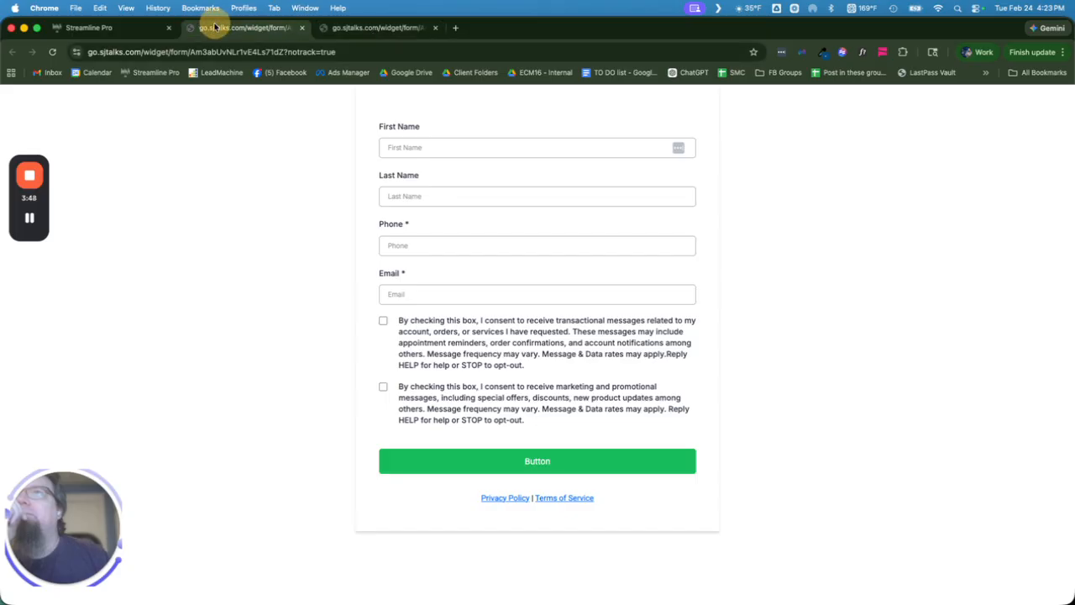
pyautogui.click(435, 29)
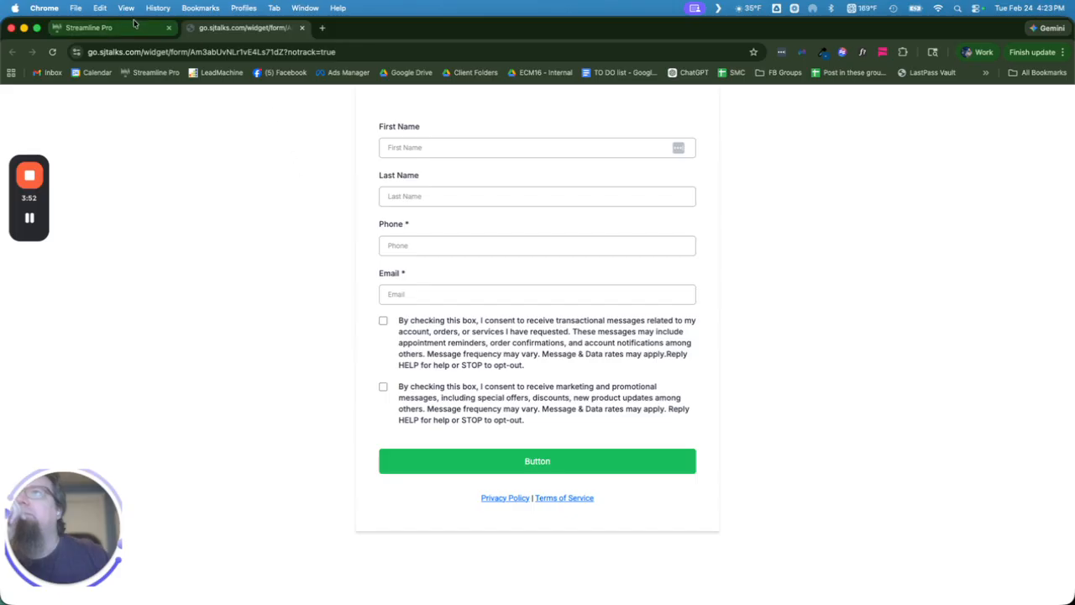
pyautogui.click(51, 52)
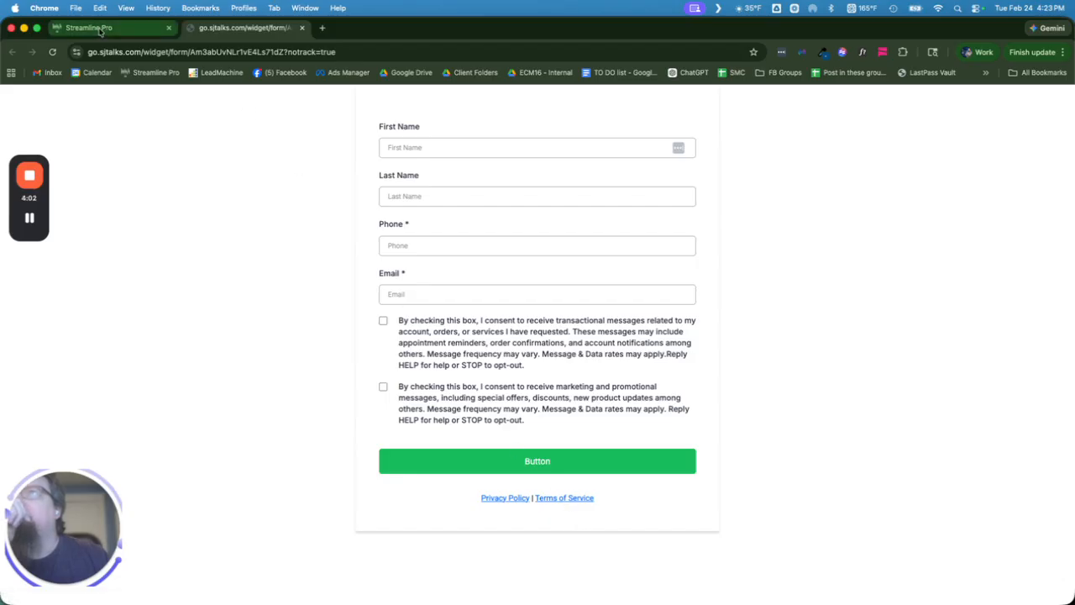
# - Open the sub-account's settings in a separate browser tab and display its Custom Values
pyautogui.click(134, 28)
pyautogui.moveTo(63, 525); pyautogui.dragTo(240, 535)
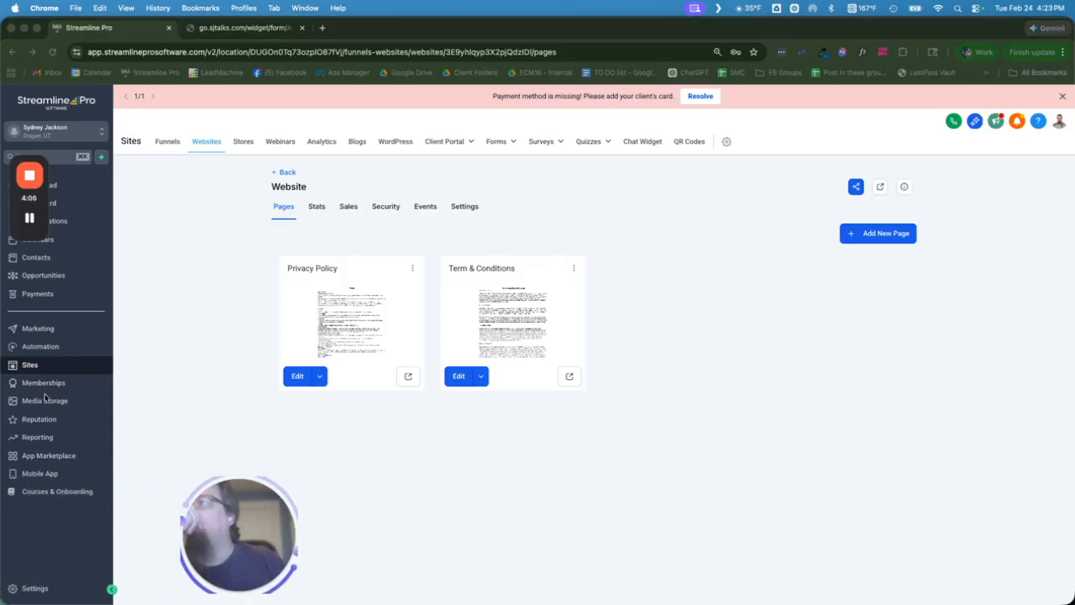
pyautogui.click(52, 591)
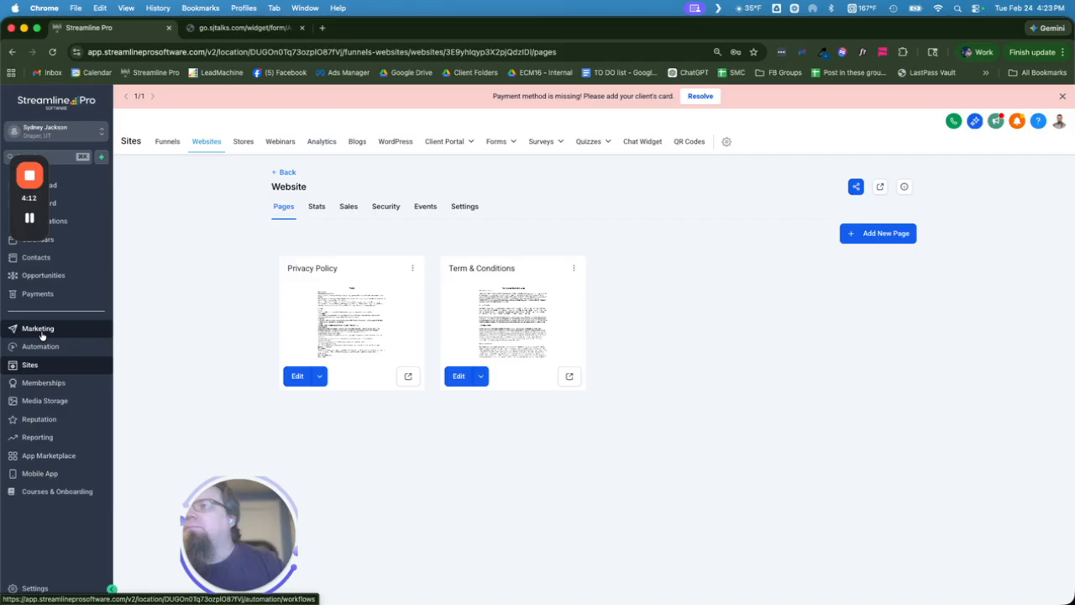
pyautogui.rightClick(51, 589)
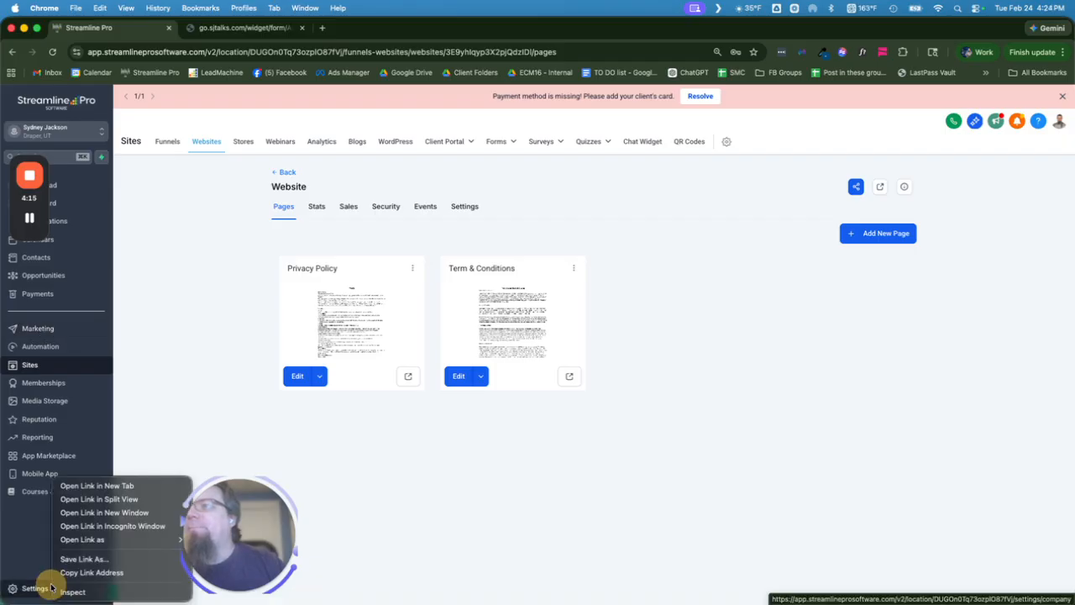
pyautogui.click(89, 490)
pyautogui.click(252, 27)
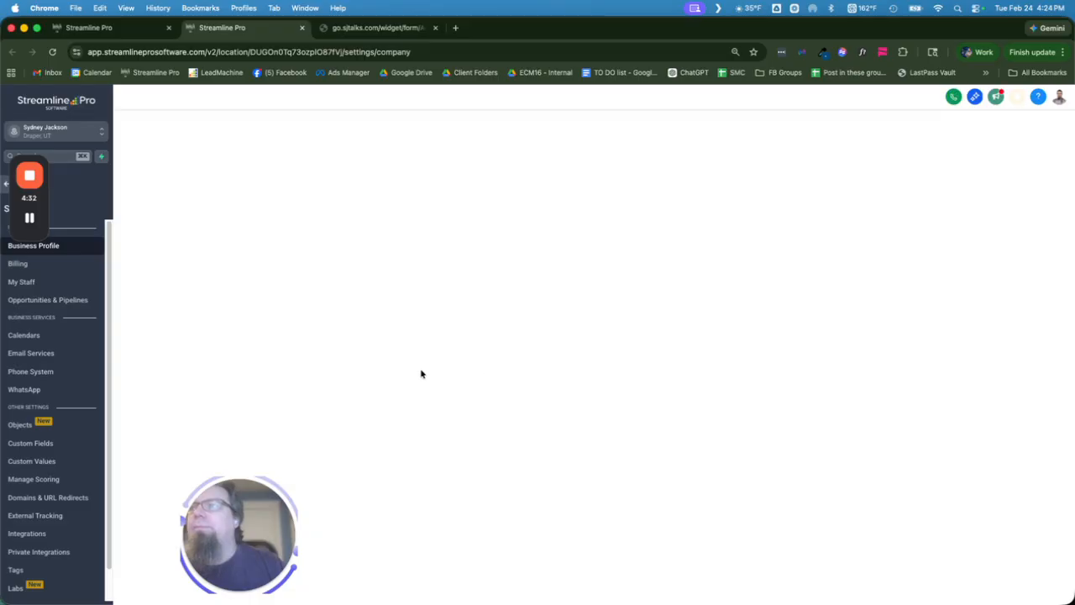
pyautogui.click(44, 459)
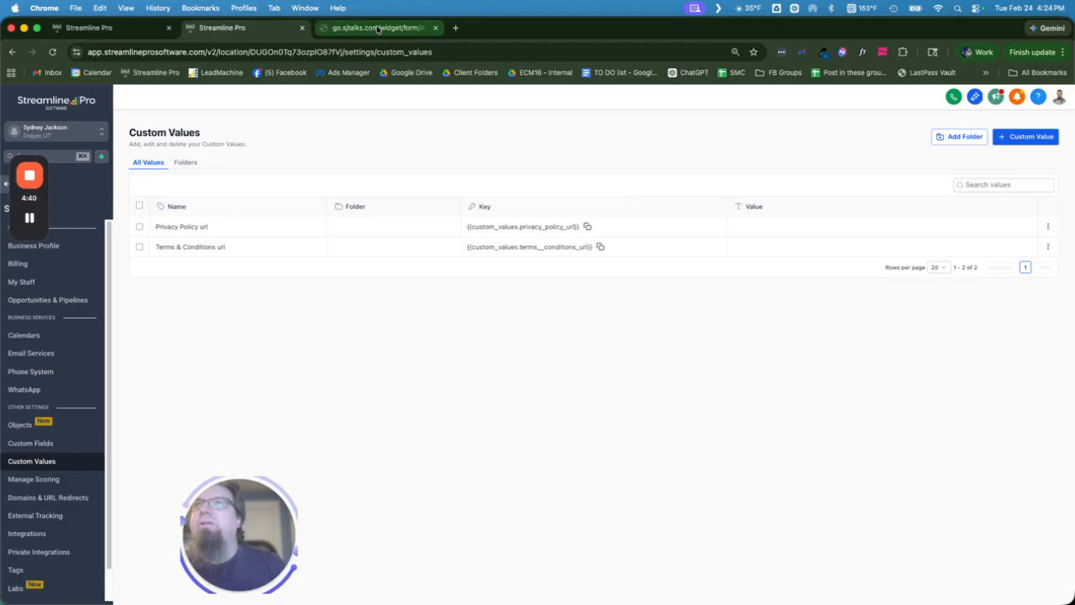
# - Open the live Privacy Policy and Terms & Conditions pages from the site's page overview, and copy the Terms & Conditions page's web address
pyautogui.click(378, 29)
pyautogui.click(120, 28)
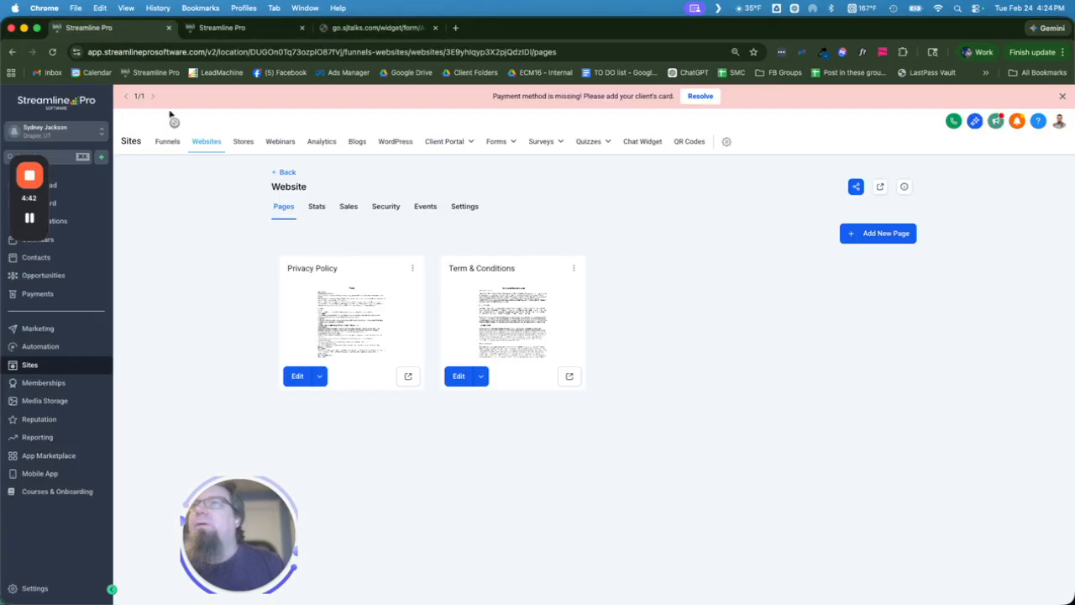
pyautogui.click(406, 377)
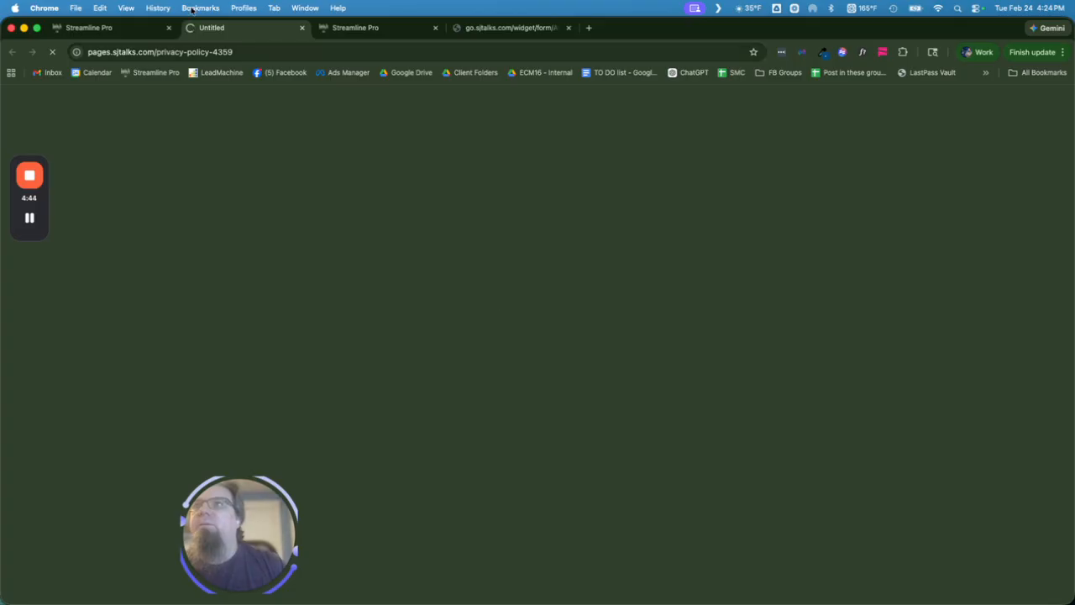
pyautogui.click(130, 23)
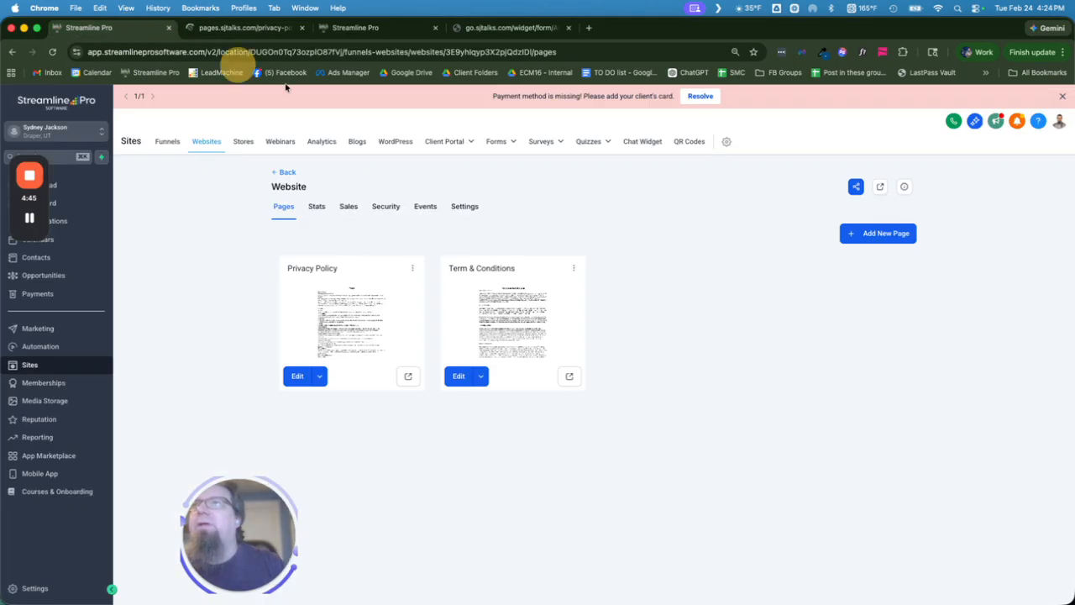
pyautogui.click(569, 379)
pyautogui.rightClick(248, 51)
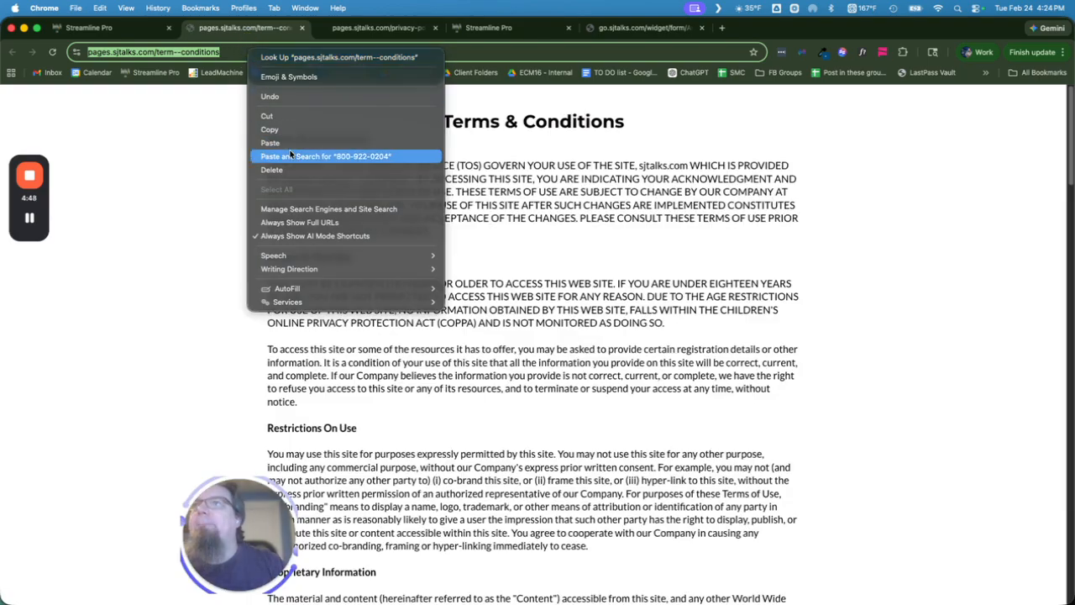
pyautogui.click(286, 131)
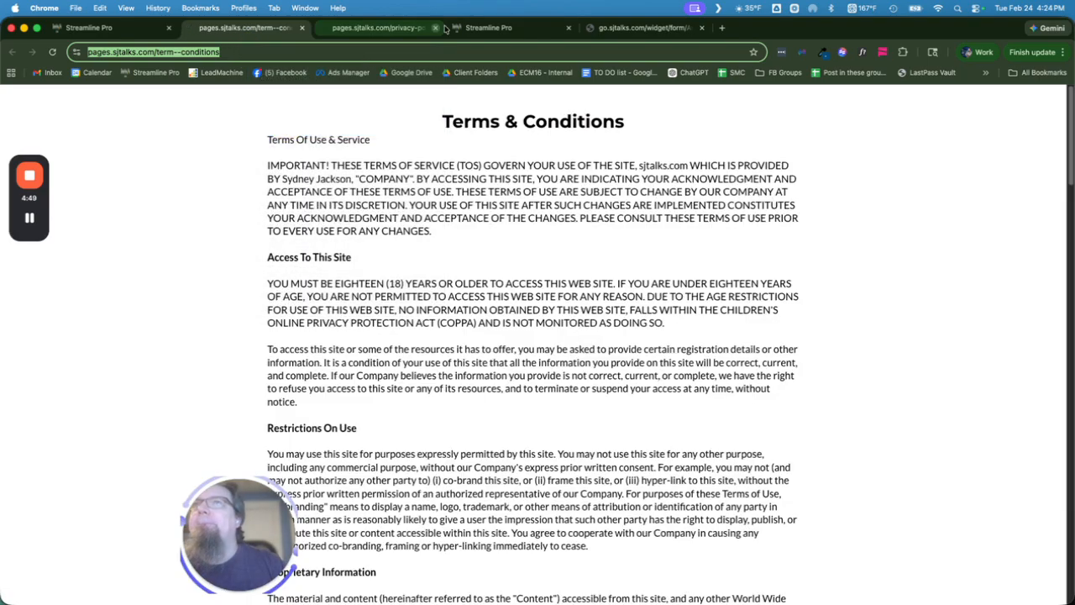
pyautogui.click(620, 28)
pyautogui.click(488, 28)
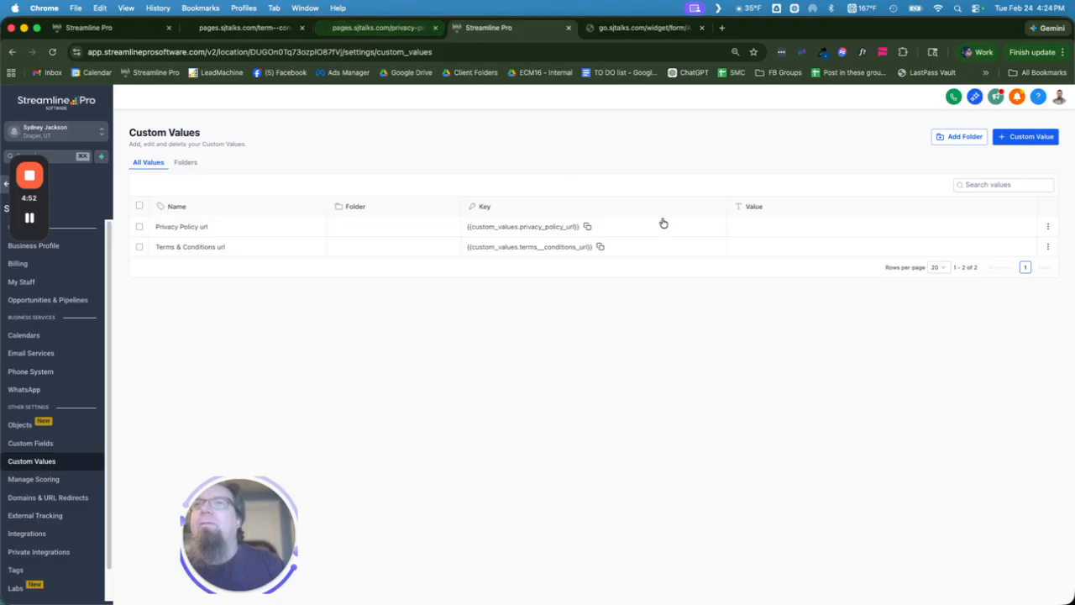
pyautogui.click(1048, 246)
pyautogui.click(978, 265)
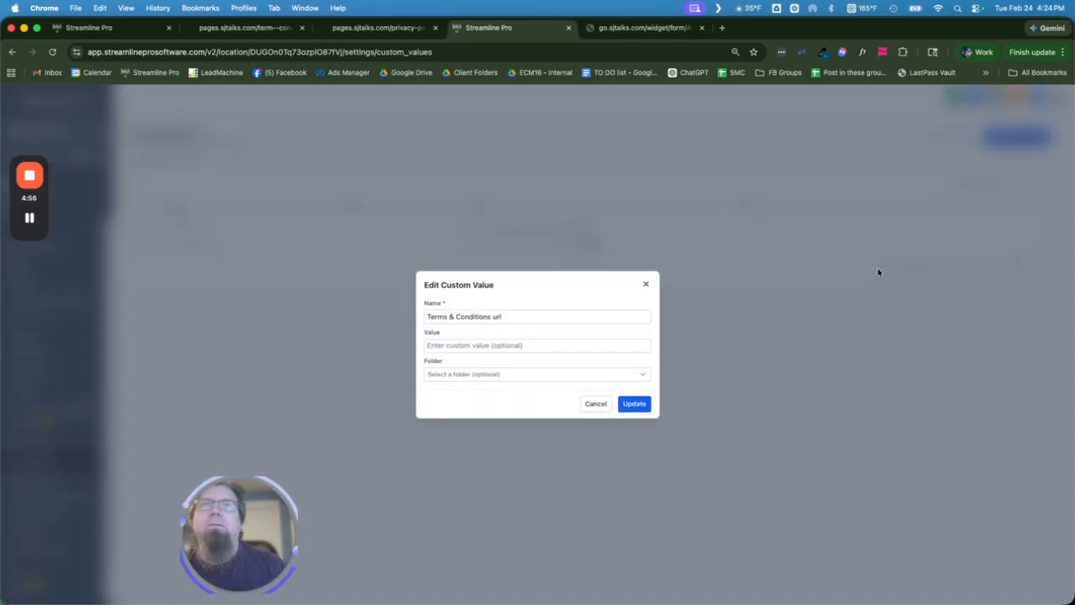
pyautogui.rightClick(471, 347)
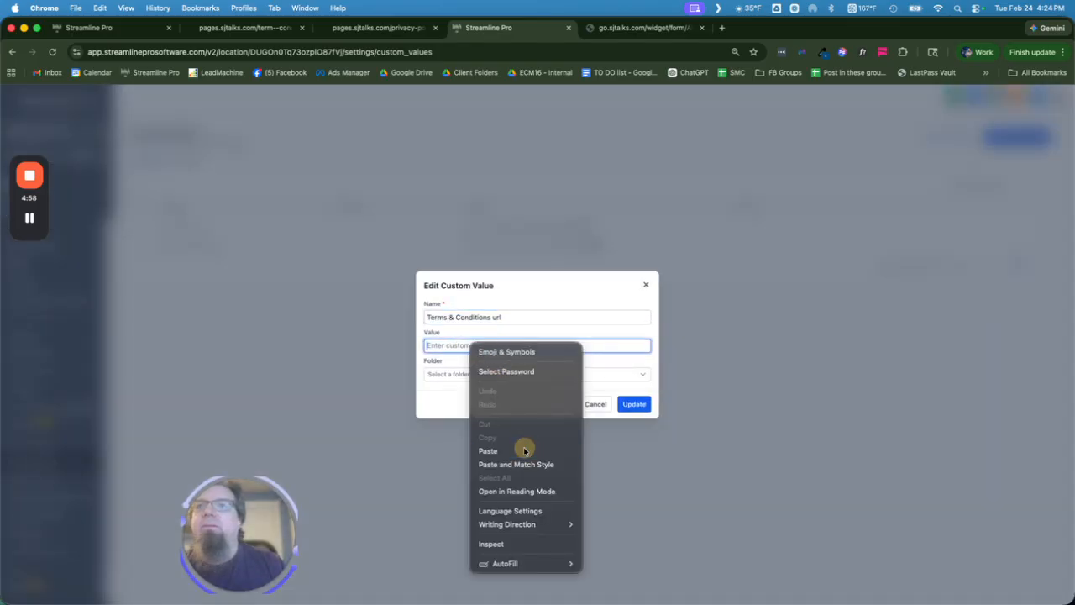
pyautogui.click(523, 451)
pyautogui.click(644, 405)
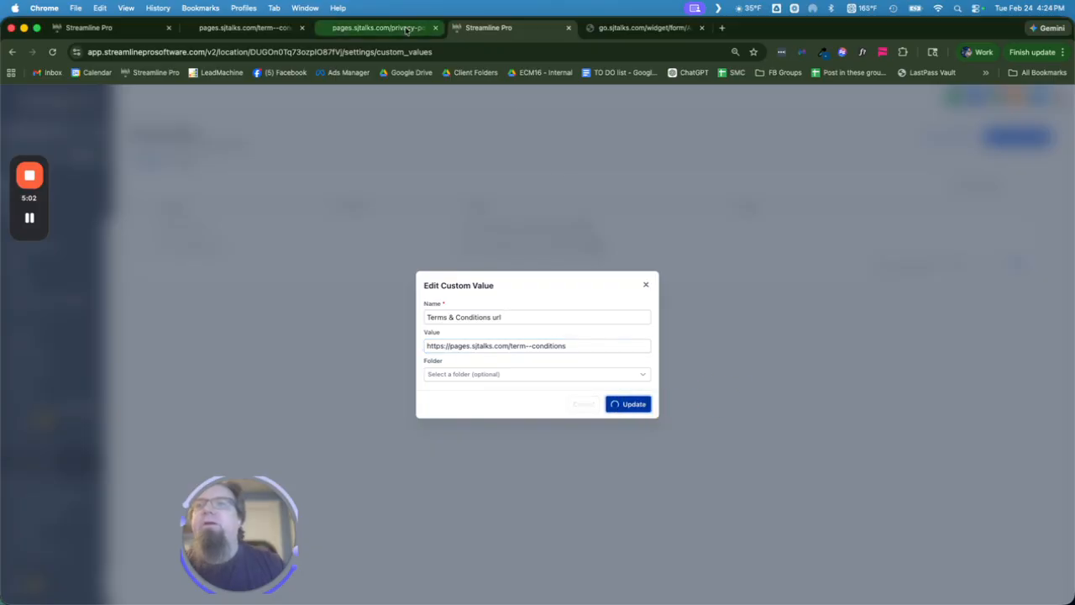
# - Copy the web address of the live Privacy Policy page
pyautogui.click(407, 29)
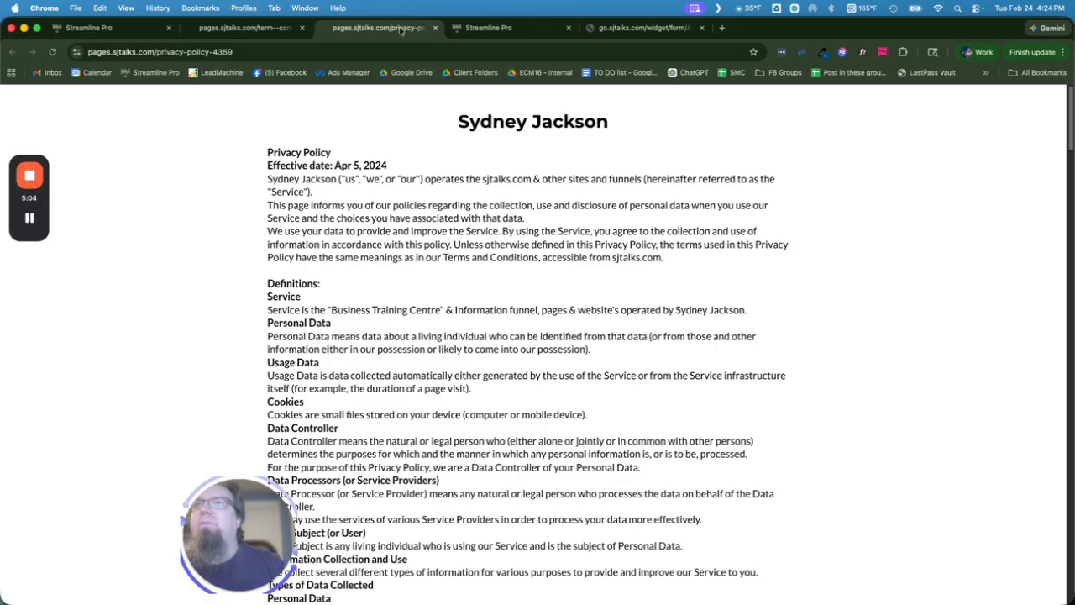
pyautogui.click(208, 29)
pyautogui.click(126, 28)
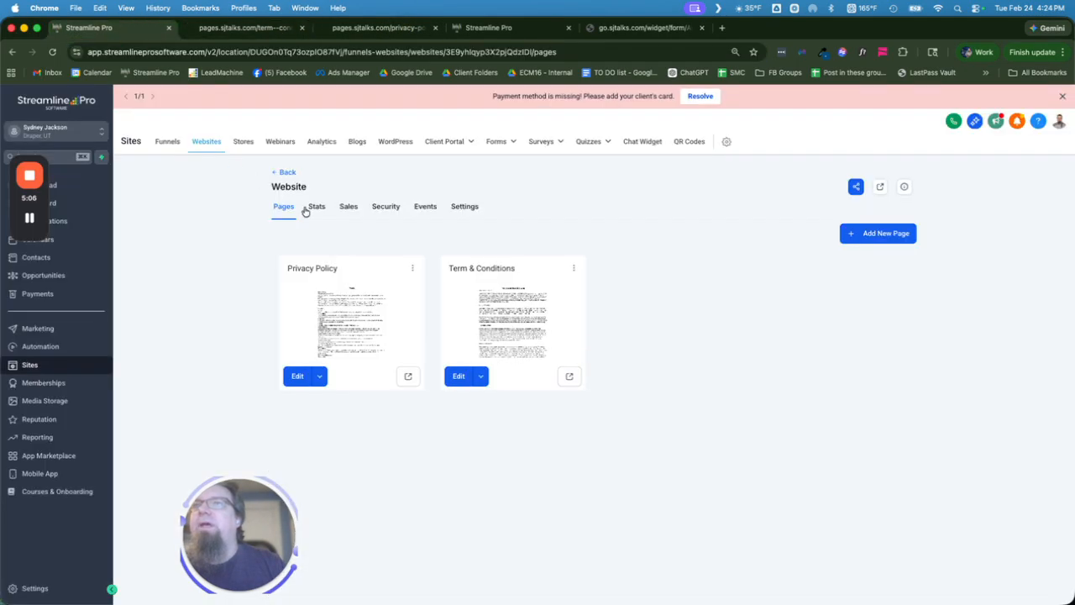
pyautogui.click(278, 30)
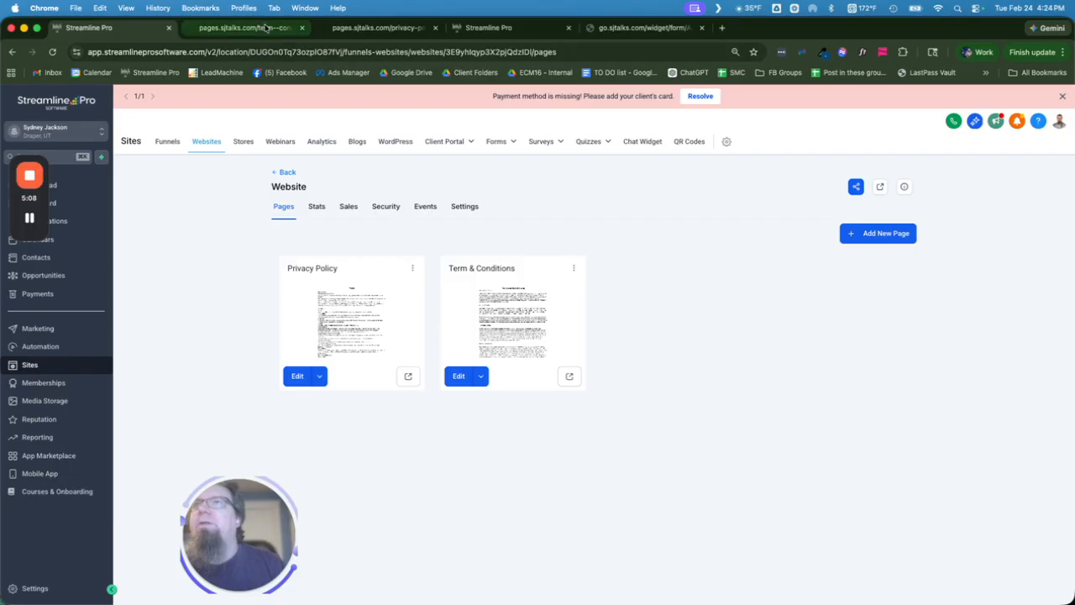
pyautogui.click(363, 29)
pyautogui.click(359, 51)
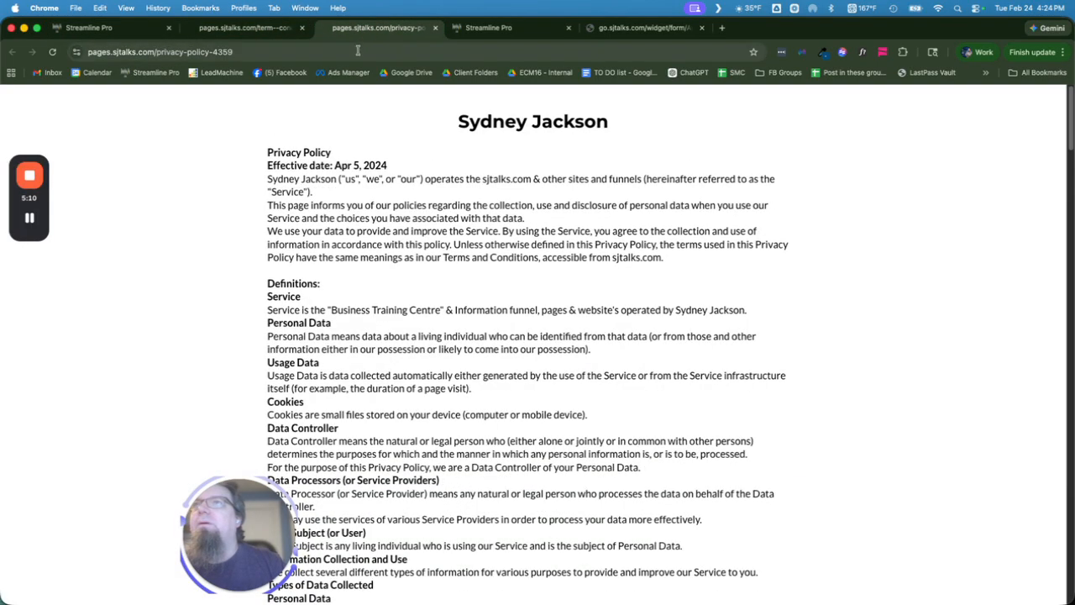
pyautogui.rightClick(361, 51)
pyautogui.click(402, 151)
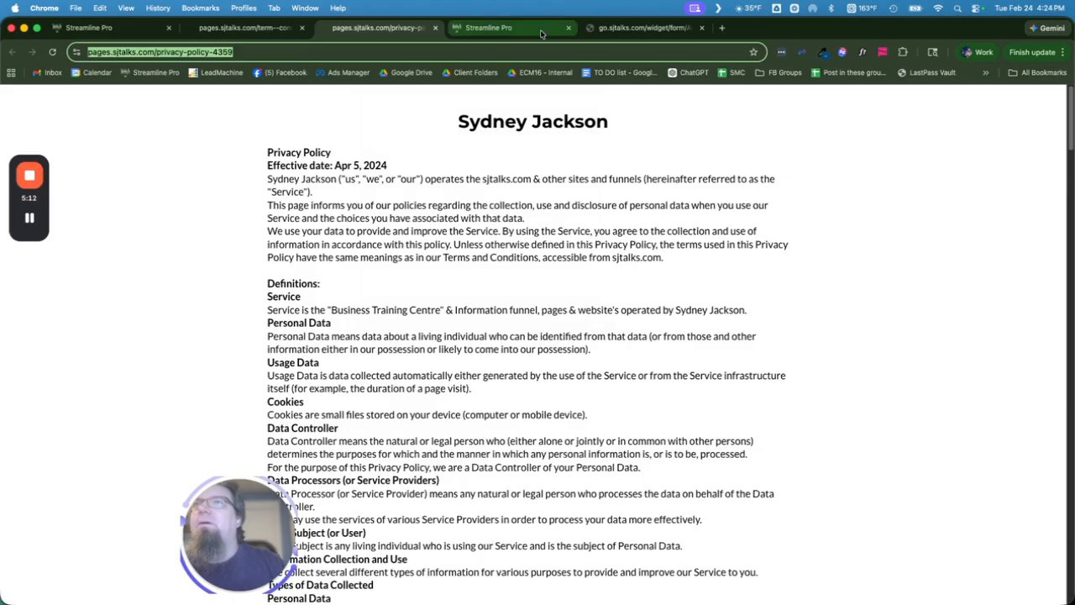
pyautogui.click(525, 28)
pyautogui.click(1047, 251)
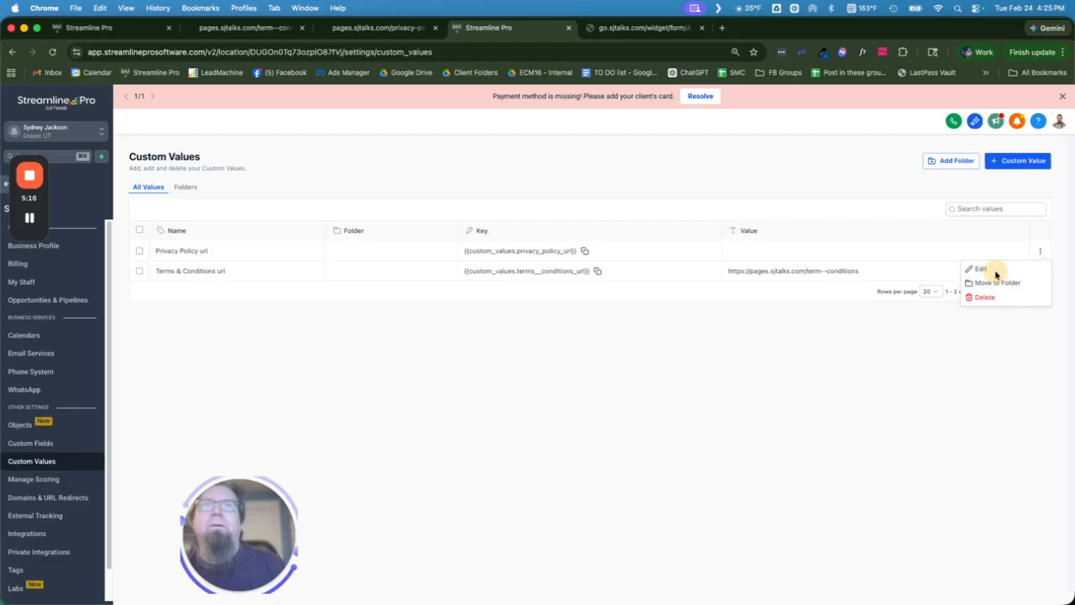
pyautogui.click(976, 268)
pyautogui.click(500, 346)
pyautogui.rightClick(499, 349)
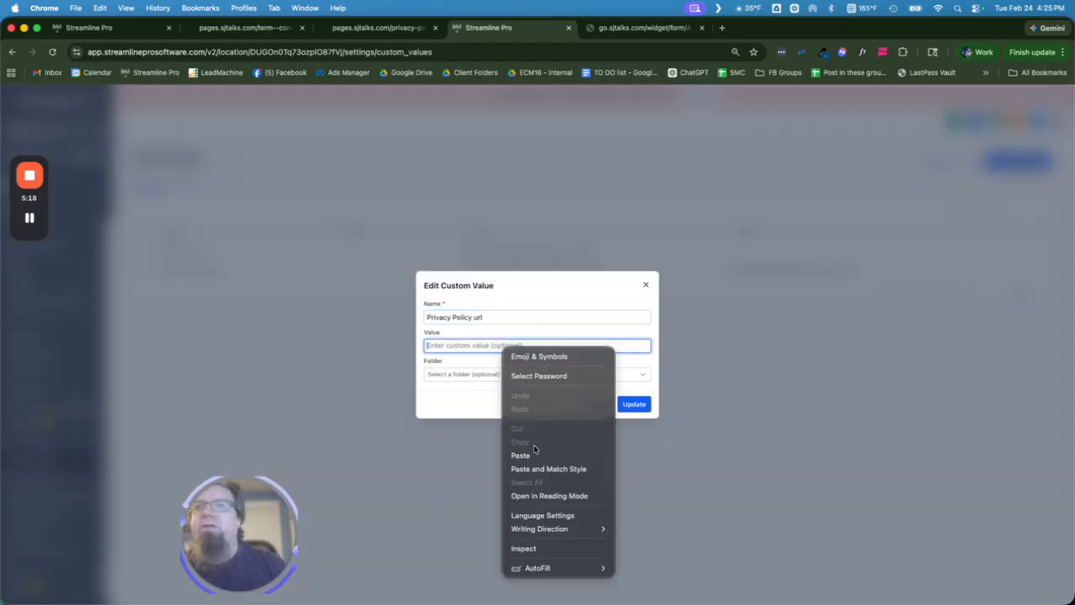
pyautogui.click(534, 451)
pyautogui.click(633, 407)
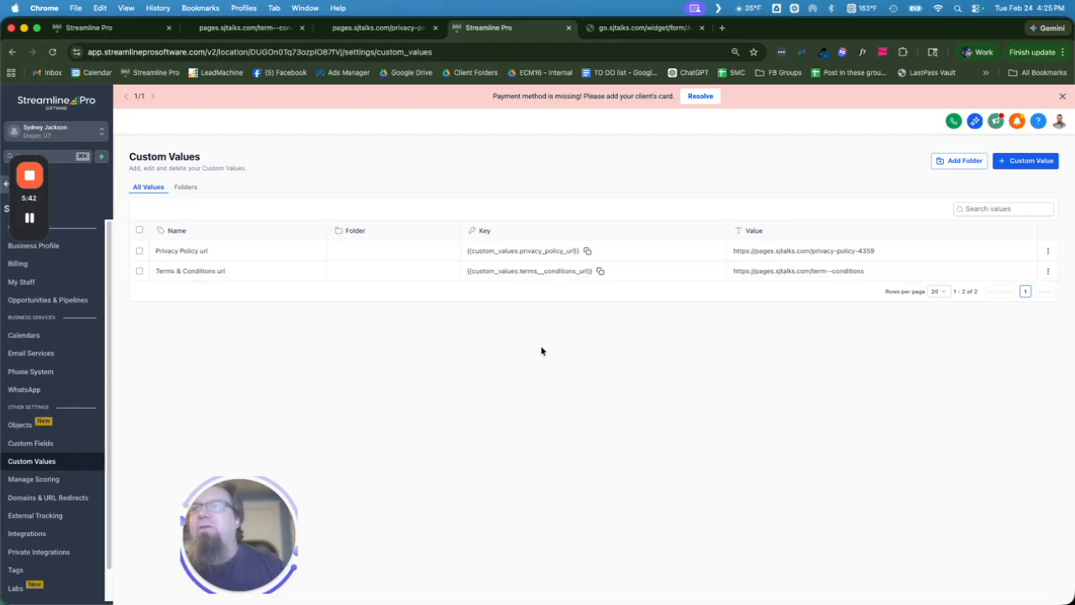
# - Reload the form preview and test its Privacy Policy and Terms of Service links
pyautogui.click(644, 27)
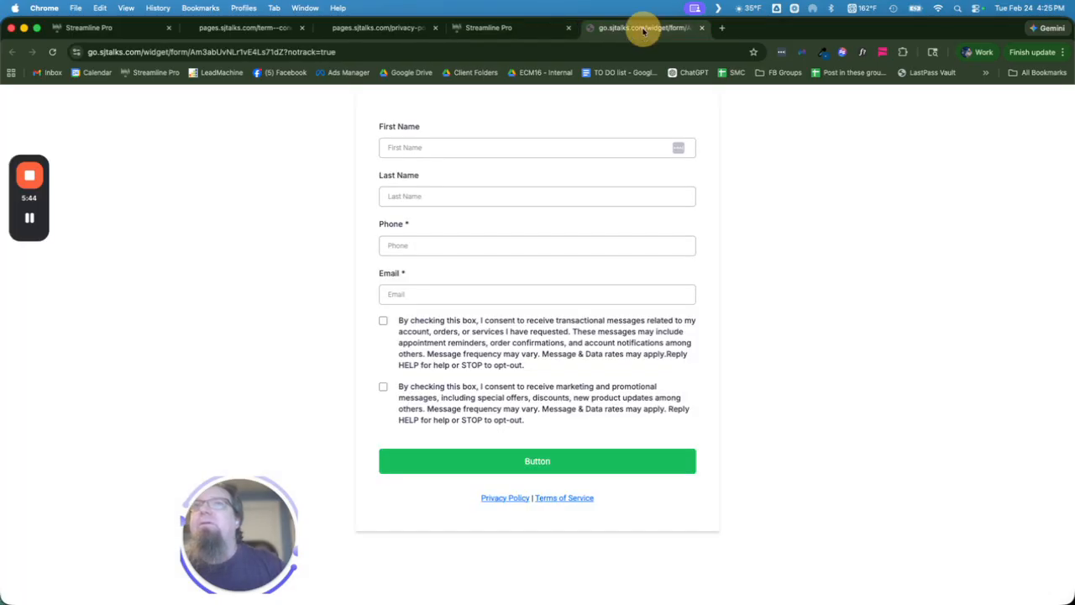
pyautogui.click(52, 52)
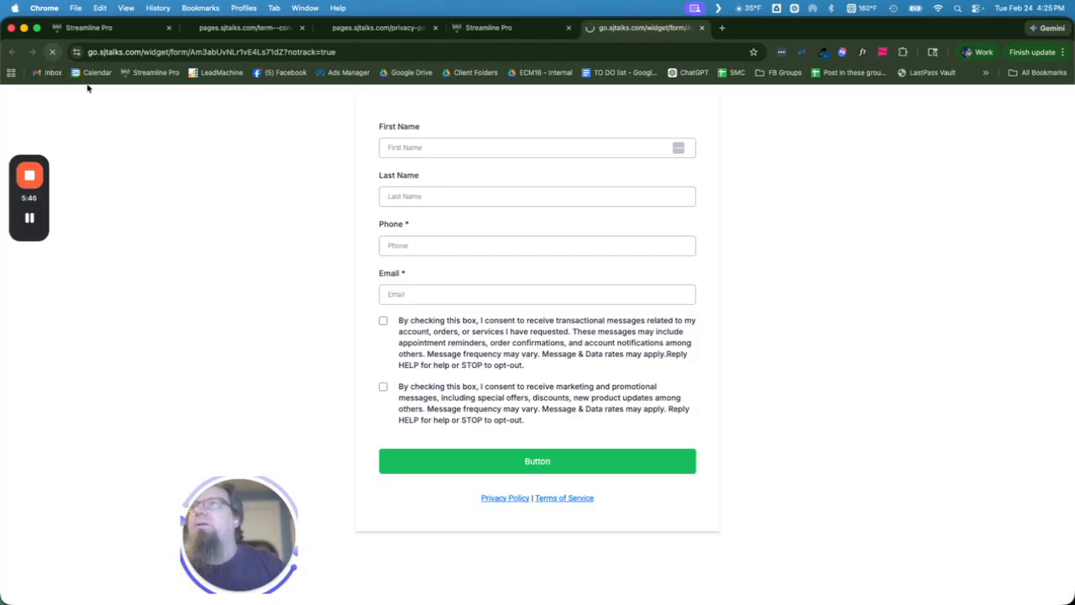
pyautogui.click(513, 502)
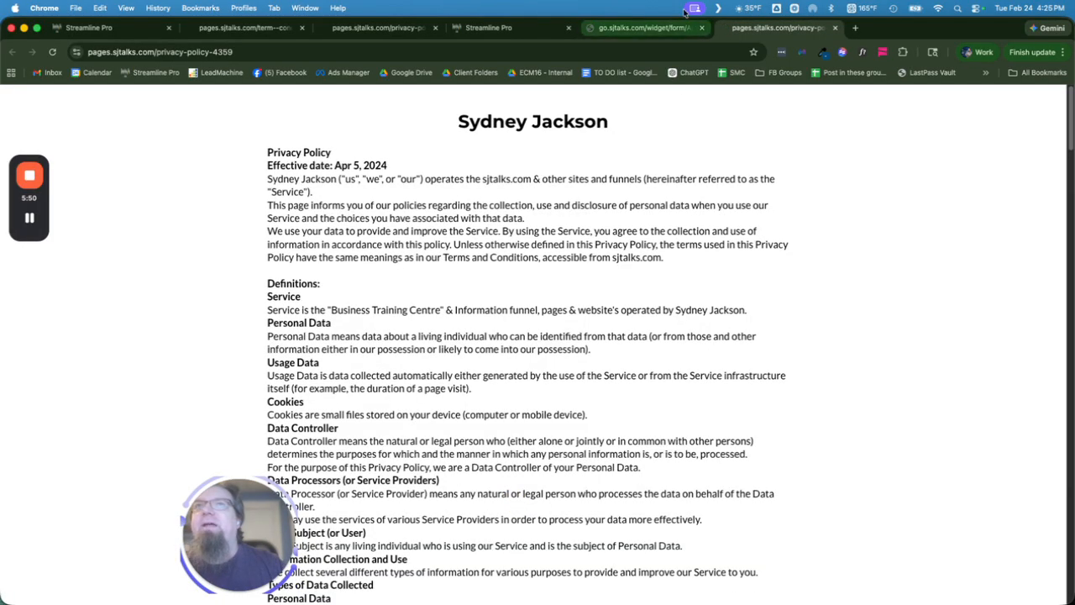
pyautogui.click(644, 28)
pyautogui.click(575, 497)
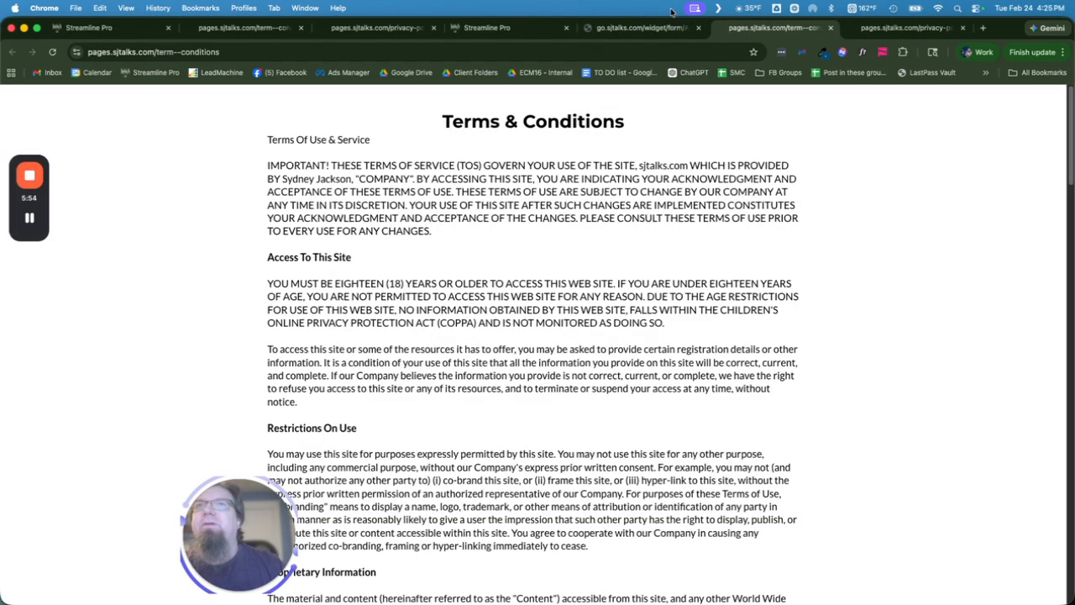
# - Return to the form preview and close the two policy pages opened from its links
pyautogui.click(661, 29)
pyautogui.rightClick(622, 30)
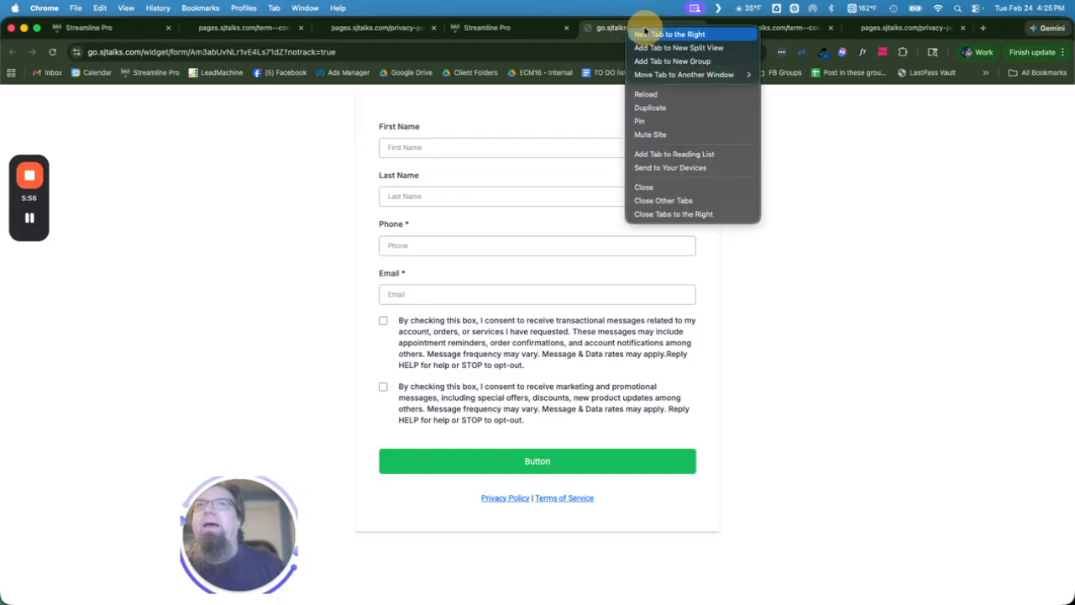
pyautogui.click(375, 26)
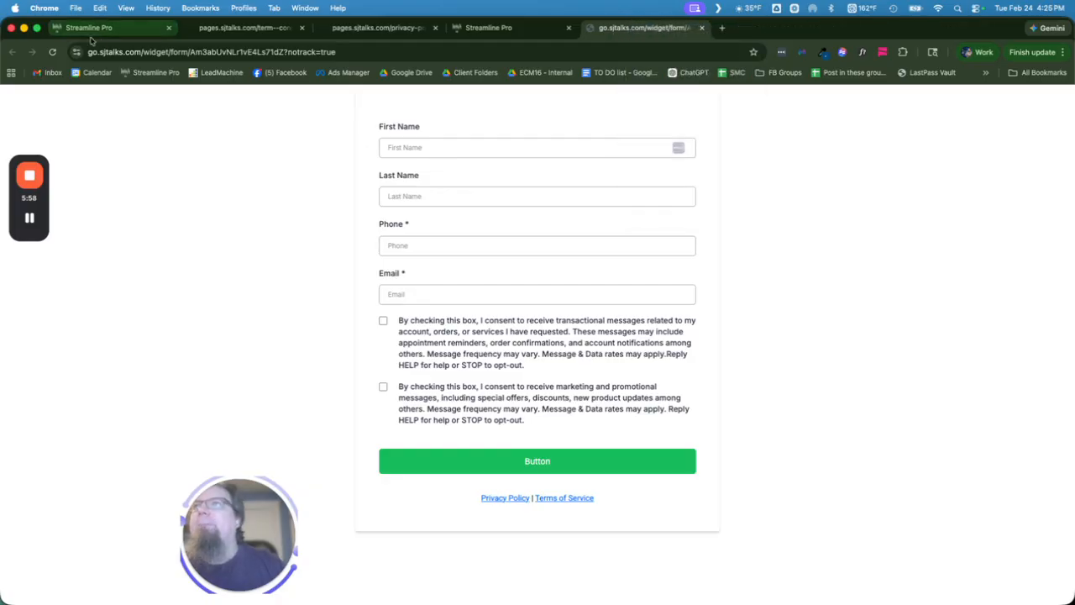
# - Review the pages and settings of the site named New Website, and return to the websites list
pyautogui.click(117, 28)
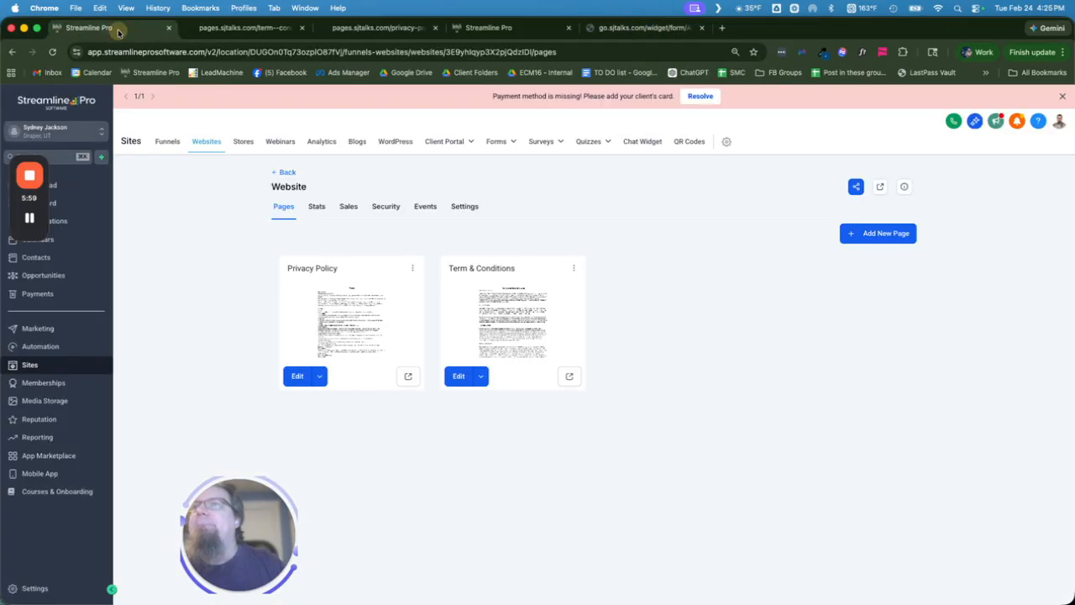
pyautogui.click(206, 143)
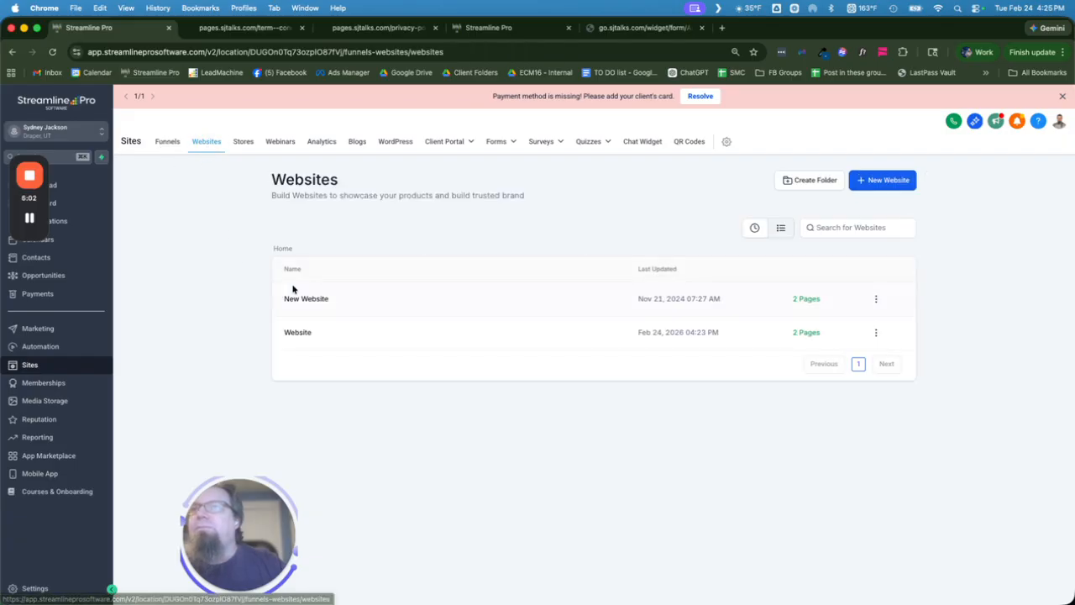
pyautogui.click(308, 299)
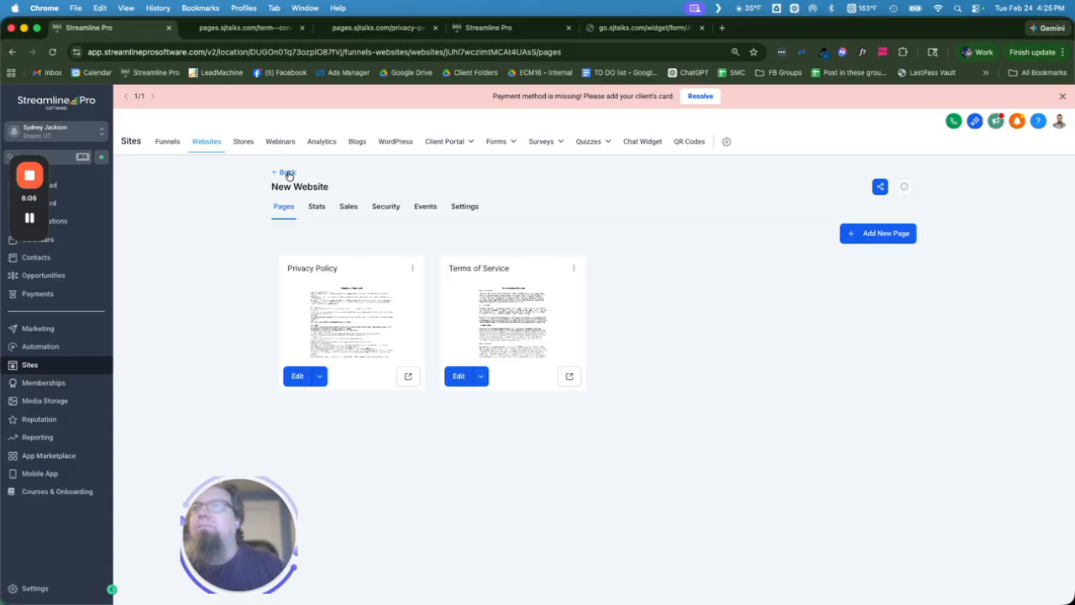
pyautogui.click(467, 209)
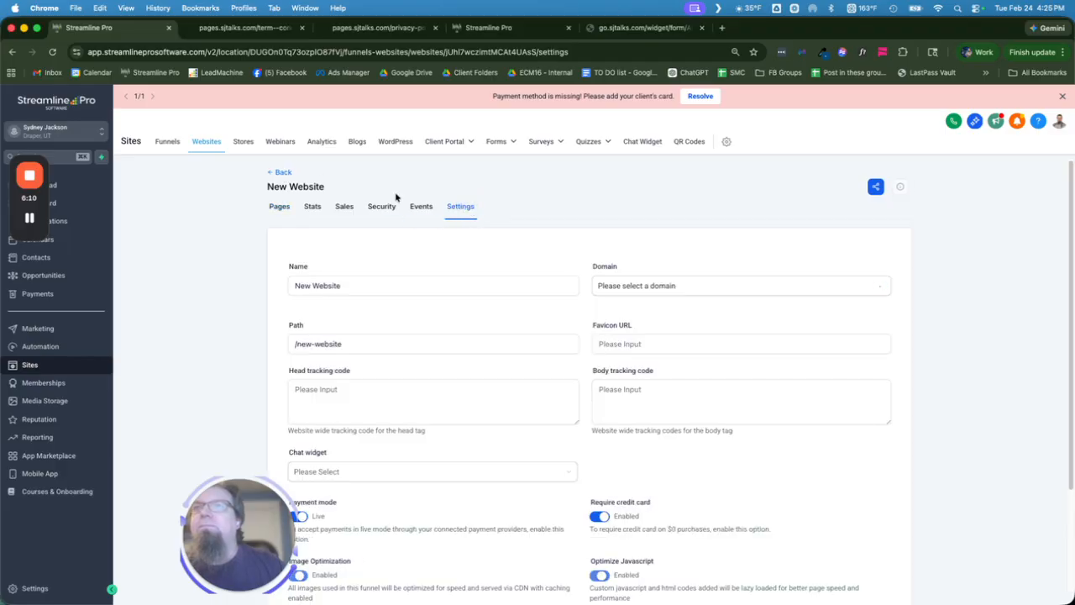
pyautogui.click(287, 173)
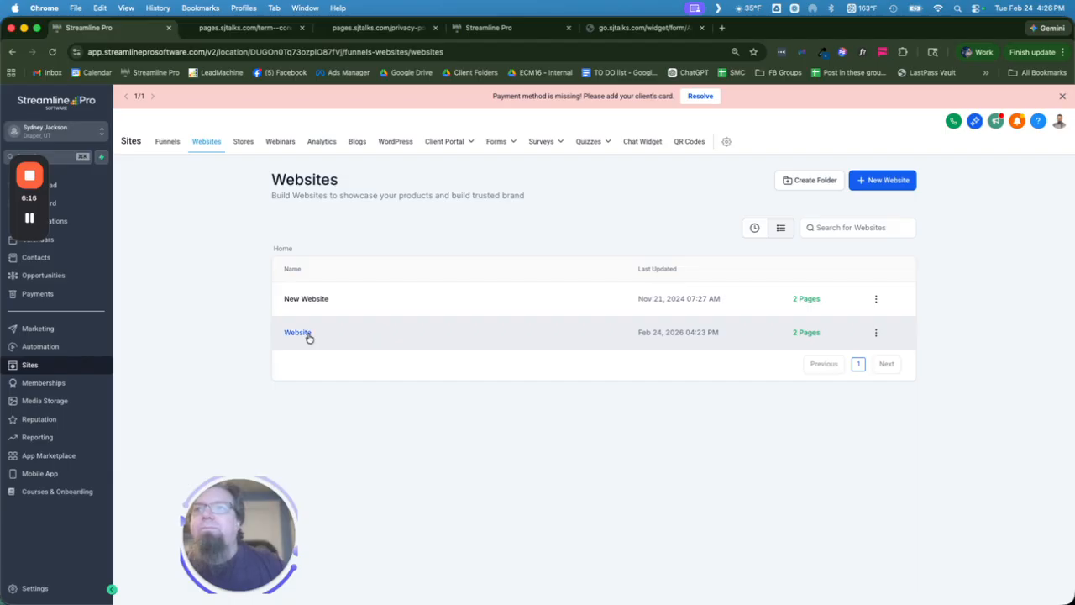
pyautogui.click(884, 184)
pyautogui.click(433, 356)
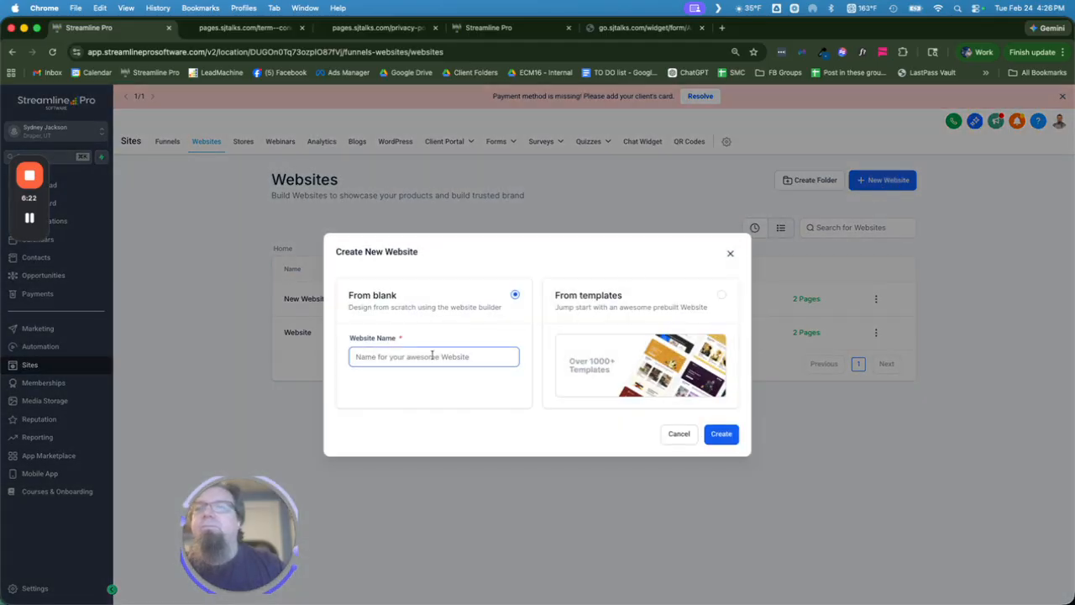
pyautogui.click(728, 254)
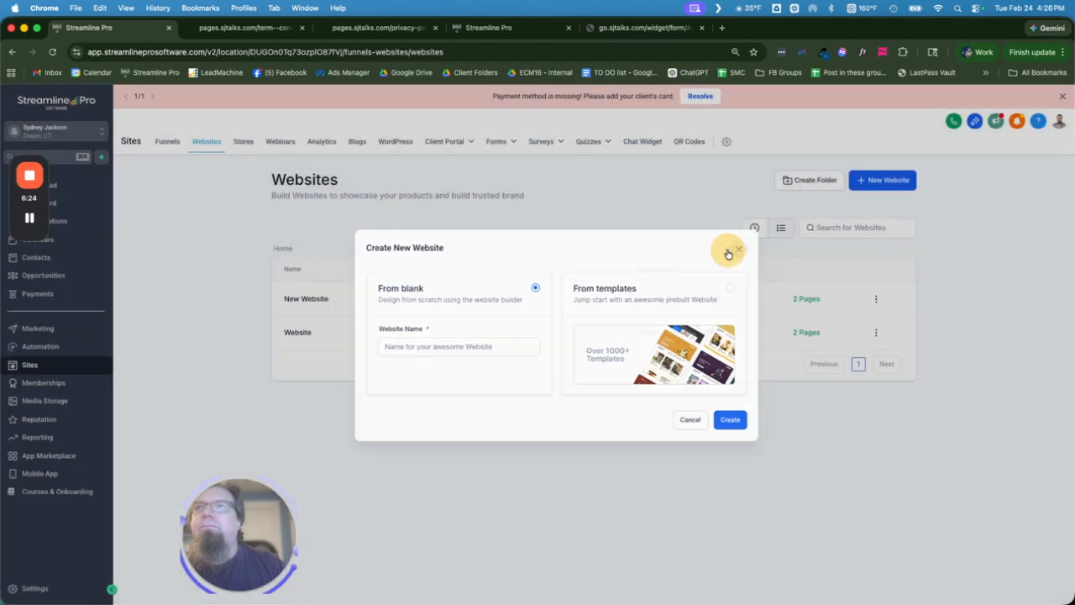
# - View the steps of the Cancer 911 opt-in funnel and return to the funnels list
pyautogui.click(164, 141)
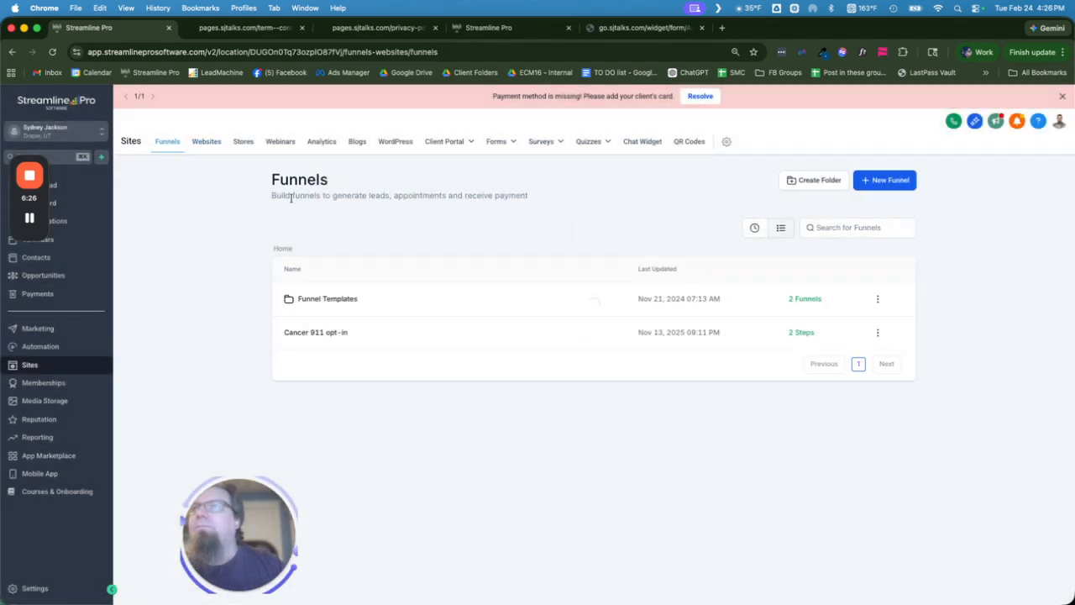
pyautogui.click(318, 331)
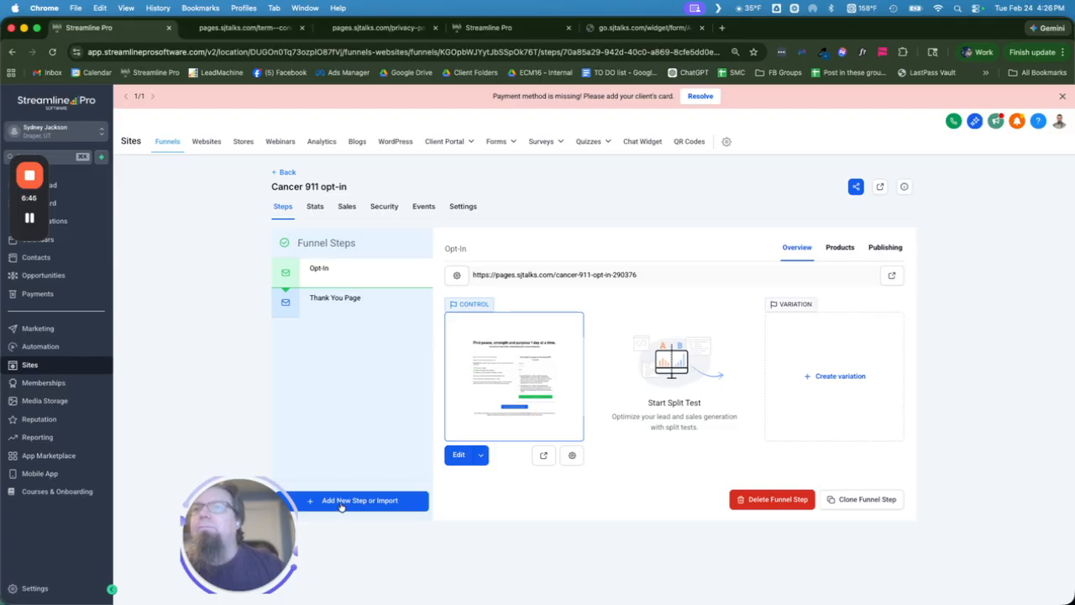
pyautogui.click(284, 173)
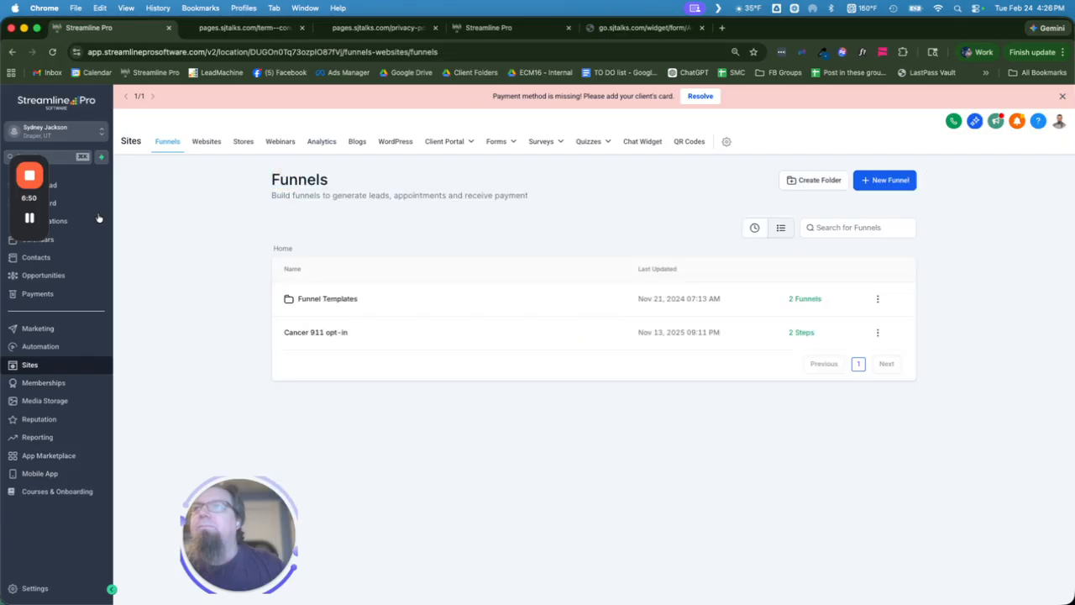
# - Start a new funnel from templates and filter the template library by Business, Coaching, & Consulting and Health & Wellness
pyautogui.click(878, 183)
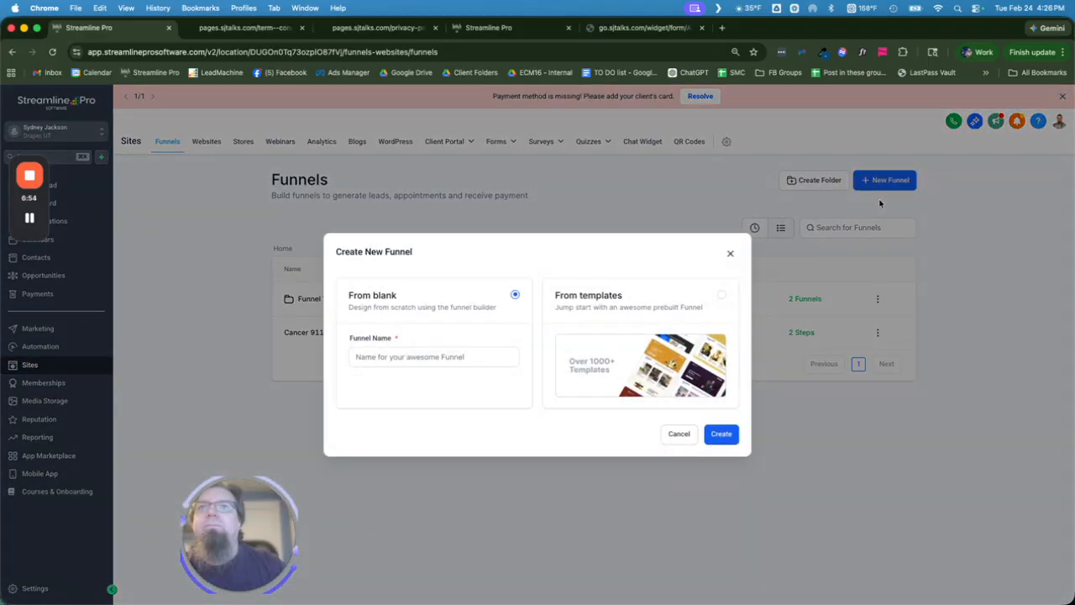
pyautogui.click(663, 304)
pyautogui.click(716, 433)
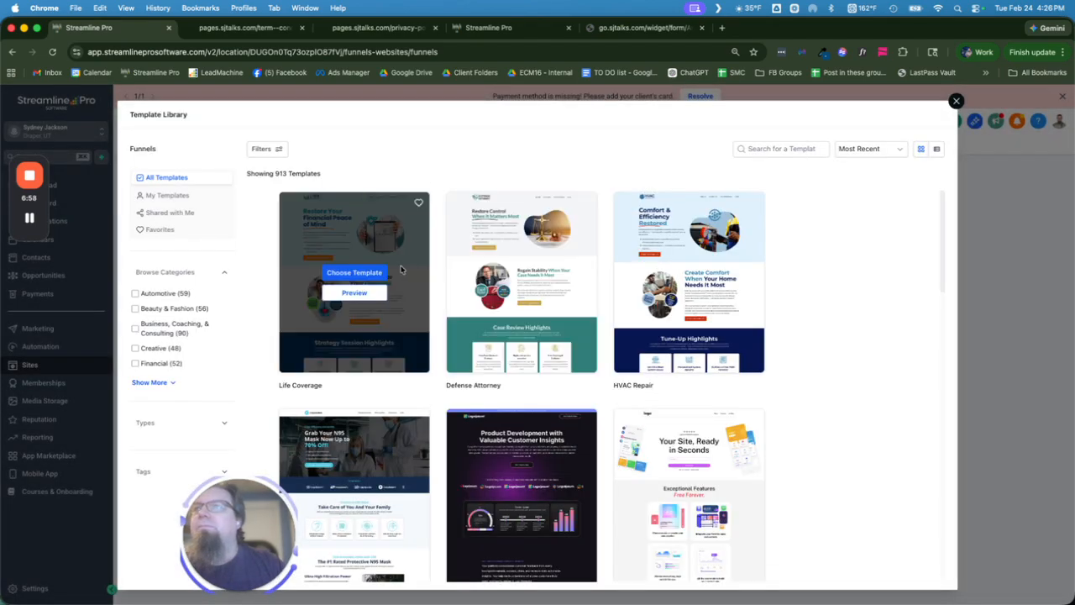
pyautogui.click(176, 334)
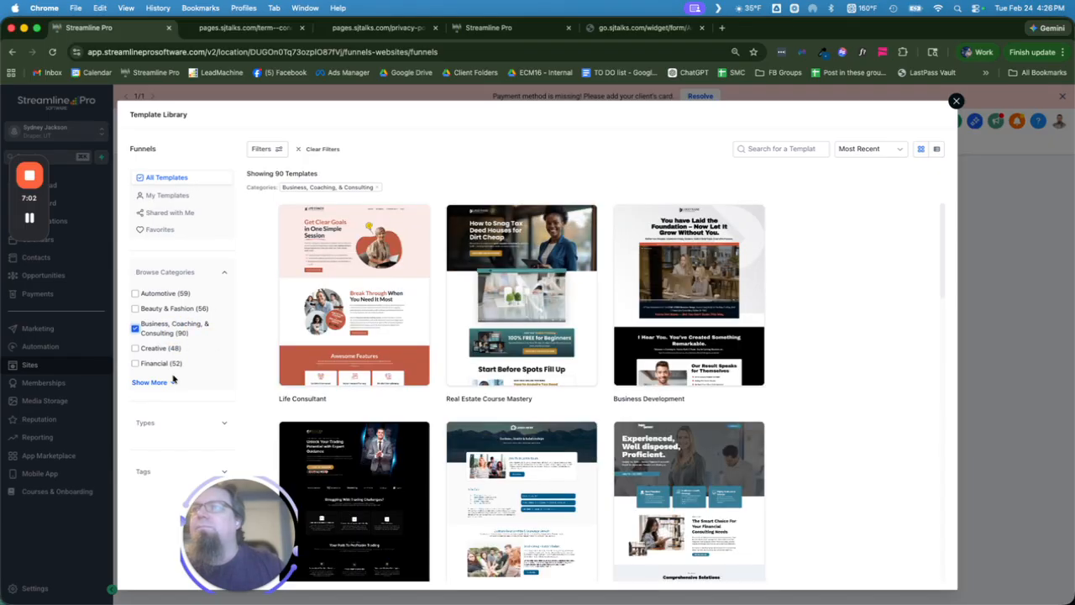
pyautogui.click(150, 382)
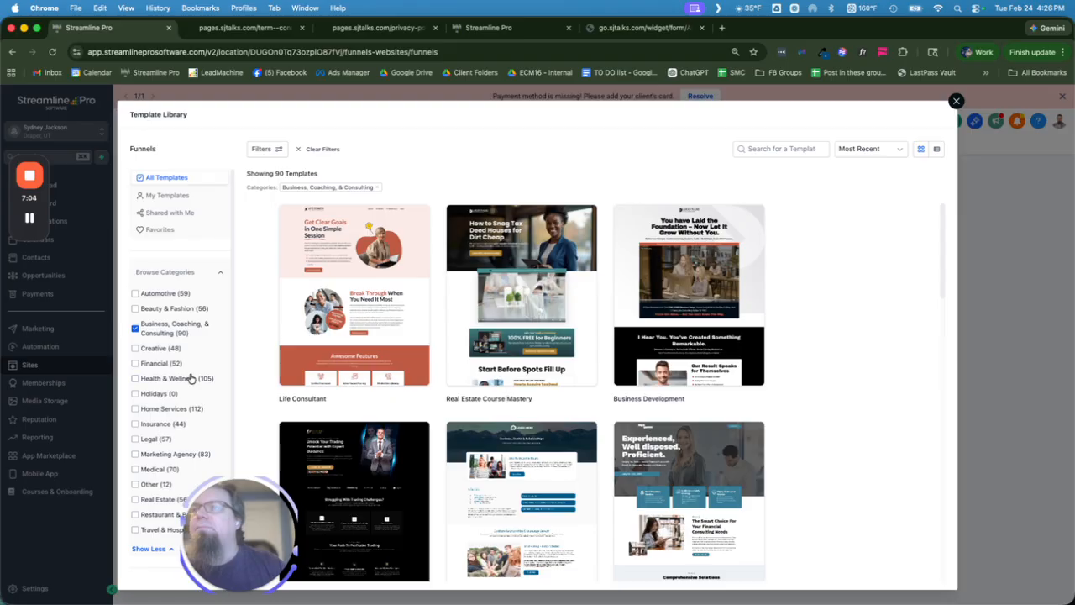
pyautogui.click(190, 380)
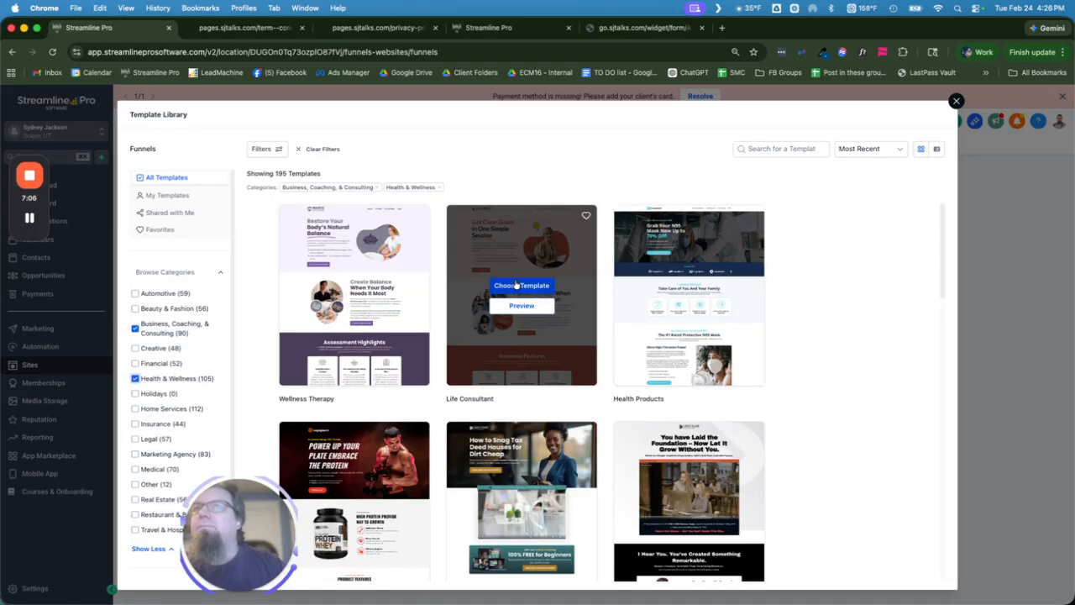
# - Examine the funnel templates in the Business, Coaching, & Consulting and Health & Wellness categories for a suitable design
pyautogui.scroll(-5, 772, 320)
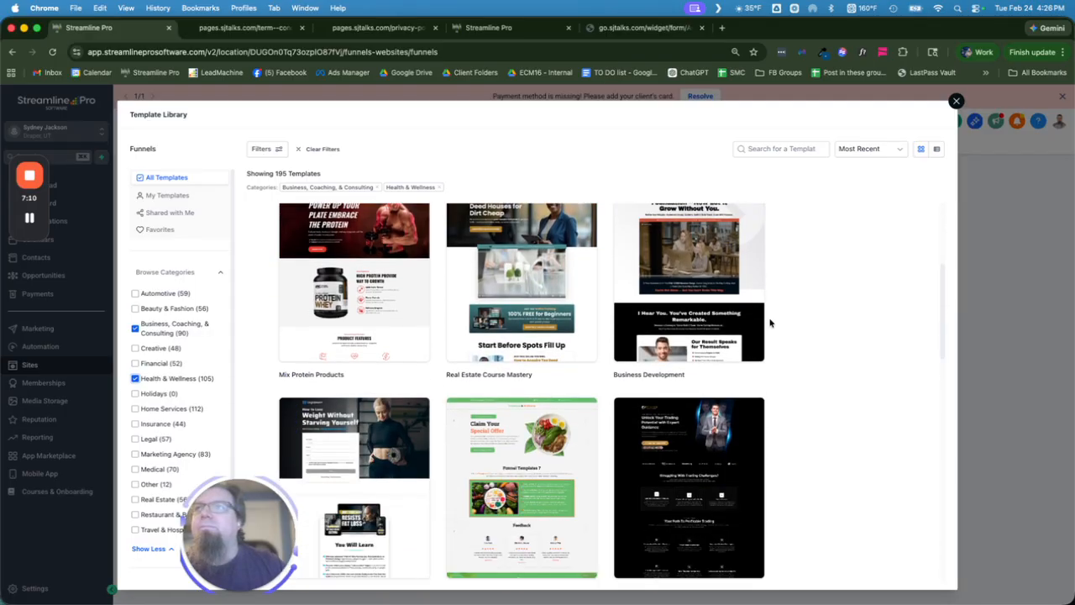
pyautogui.scroll(-3, 771, 322)
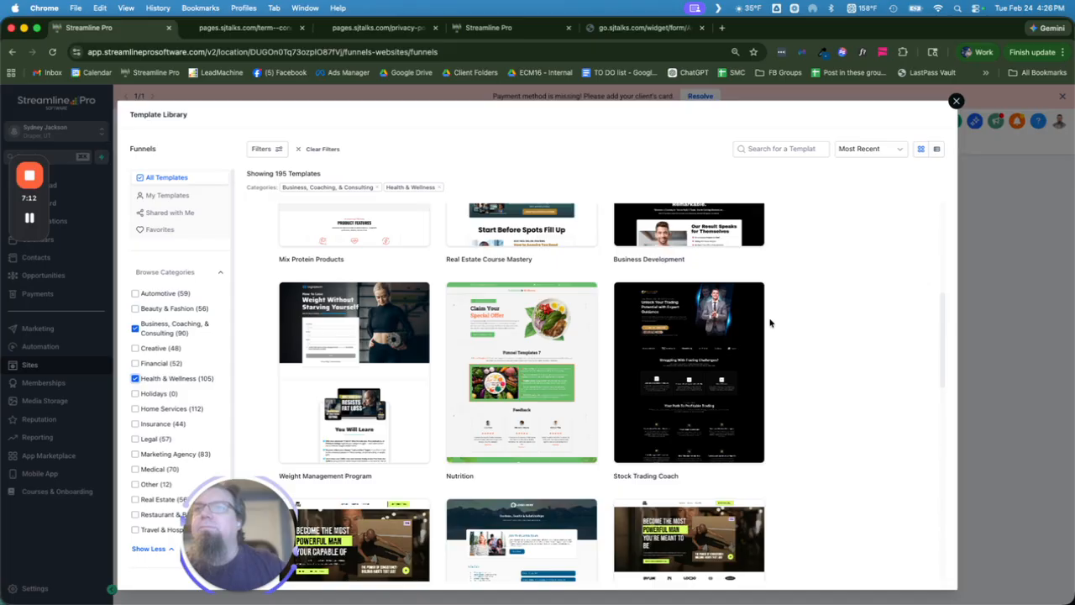
pyautogui.scroll(-7, 771, 322)
pyautogui.scroll(-1, 770, 323)
pyautogui.scroll(-8, 770, 323)
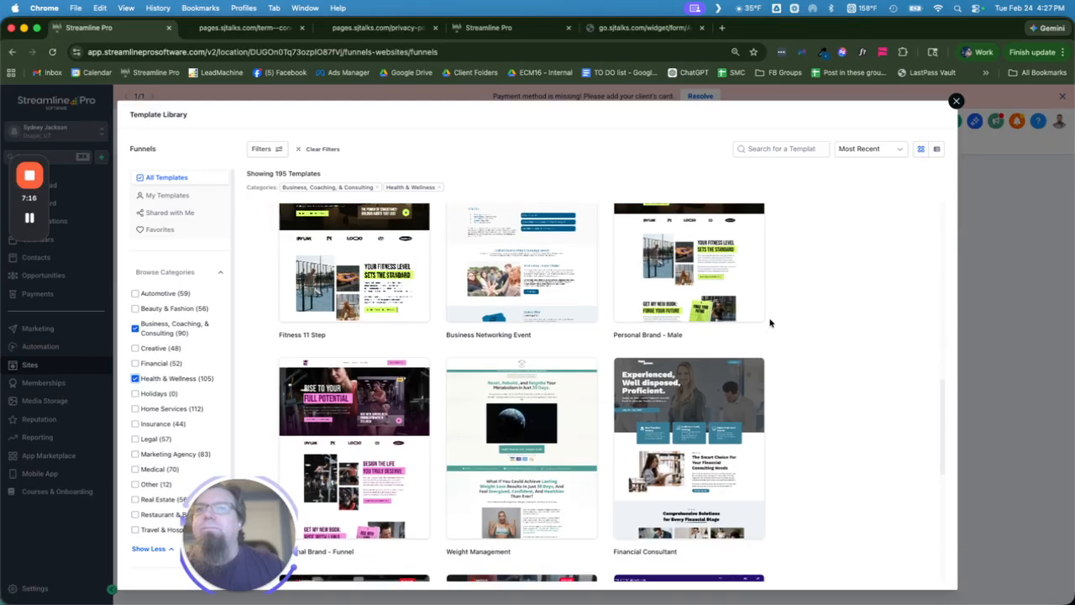
pyautogui.scroll(-7, 770, 322)
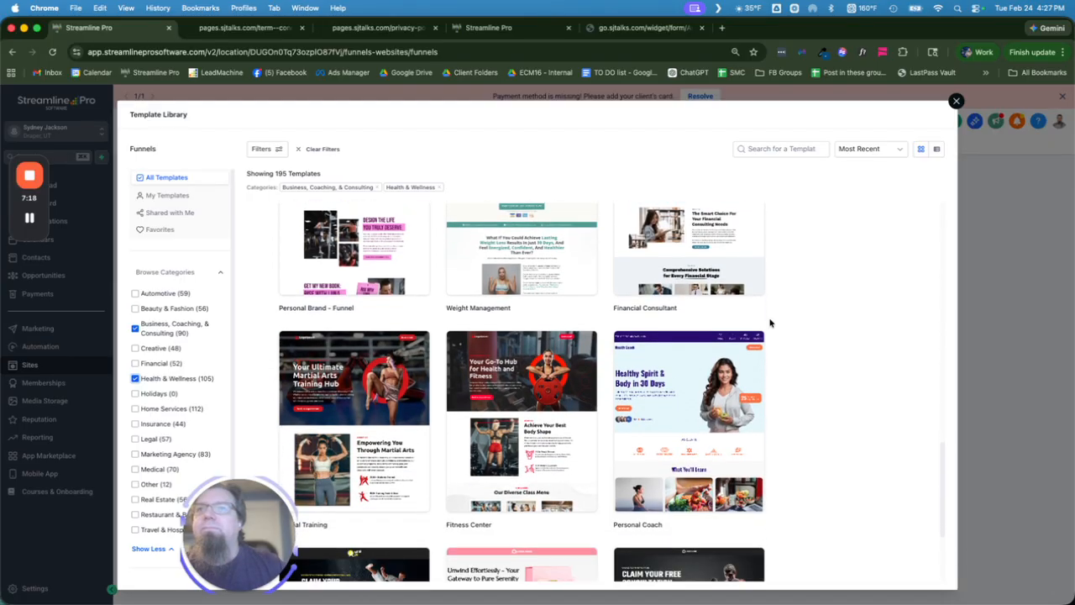
pyautogui.scroll(-3, 771, 322)
pyautogui.scroll(-1, 771, 322)
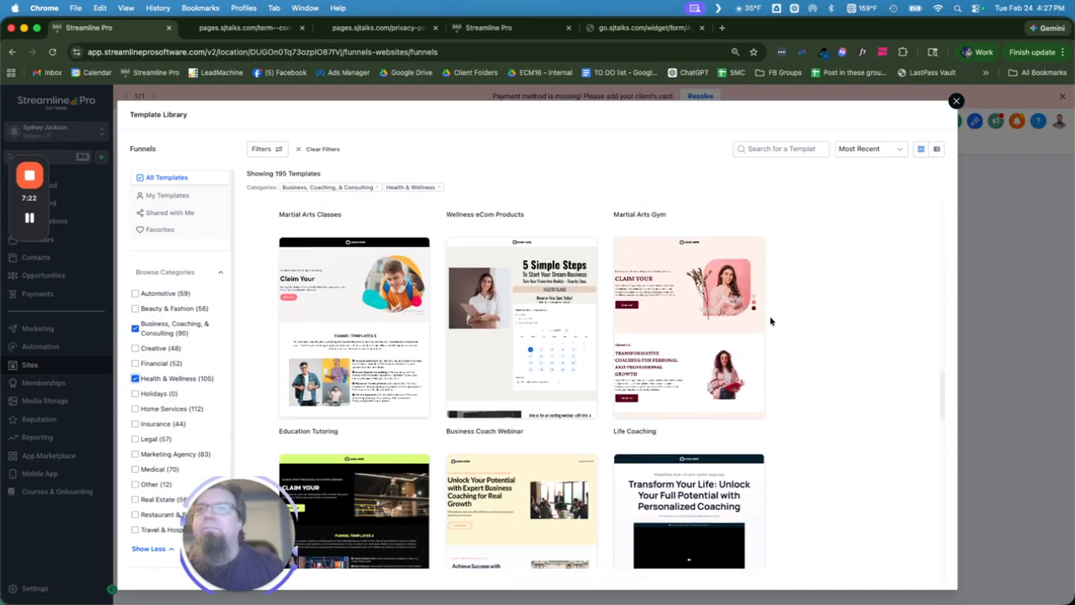
pyautogui.scroll(-10, 770, 321)
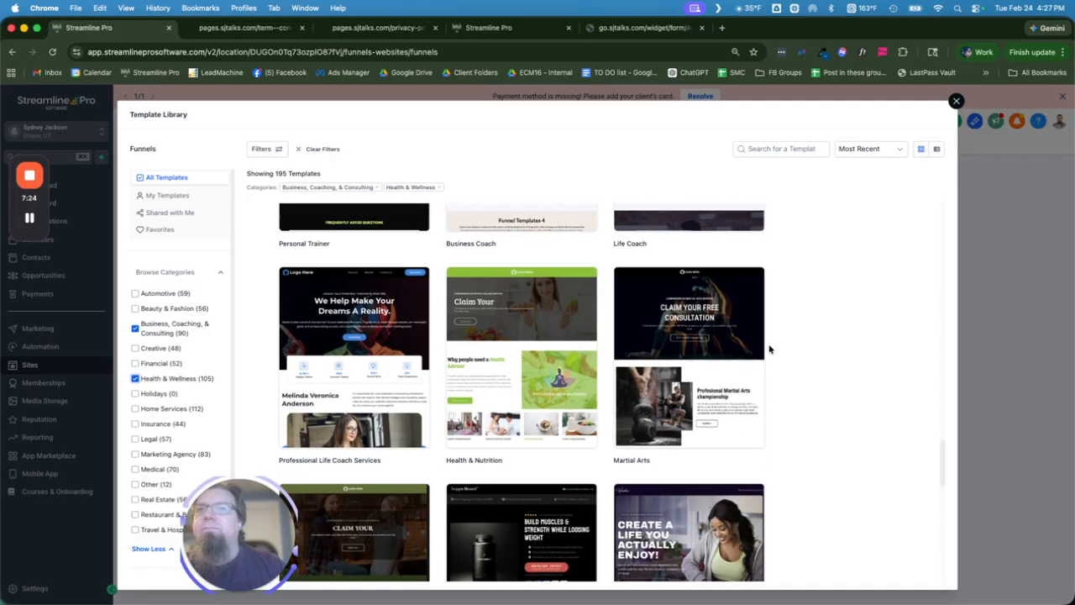
pyautogui.scroll(-10, 770, 349)
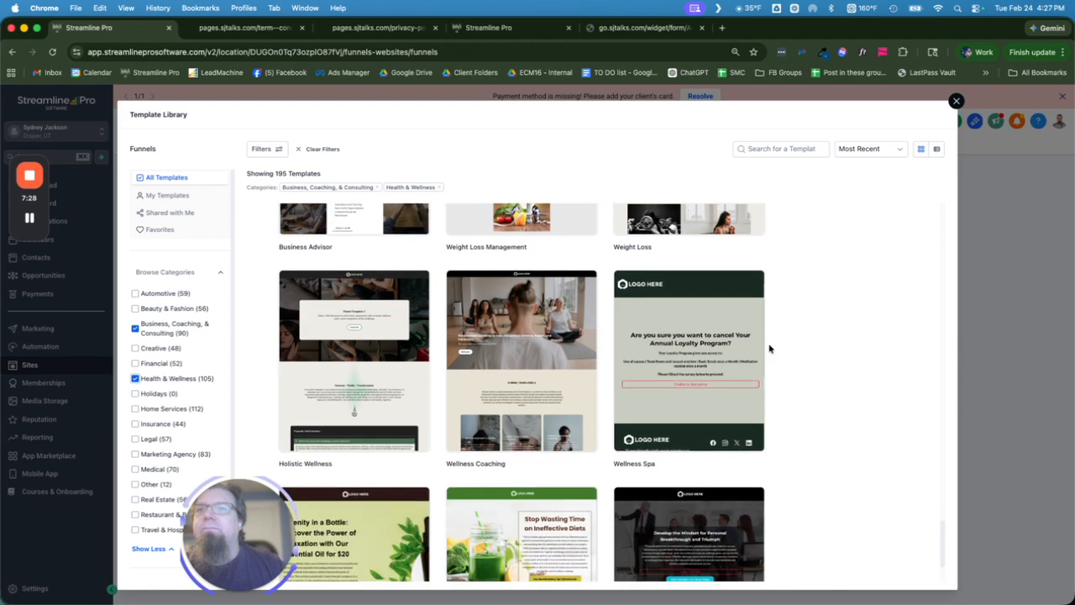
pyautogui.scroll(-2, 769, 348)
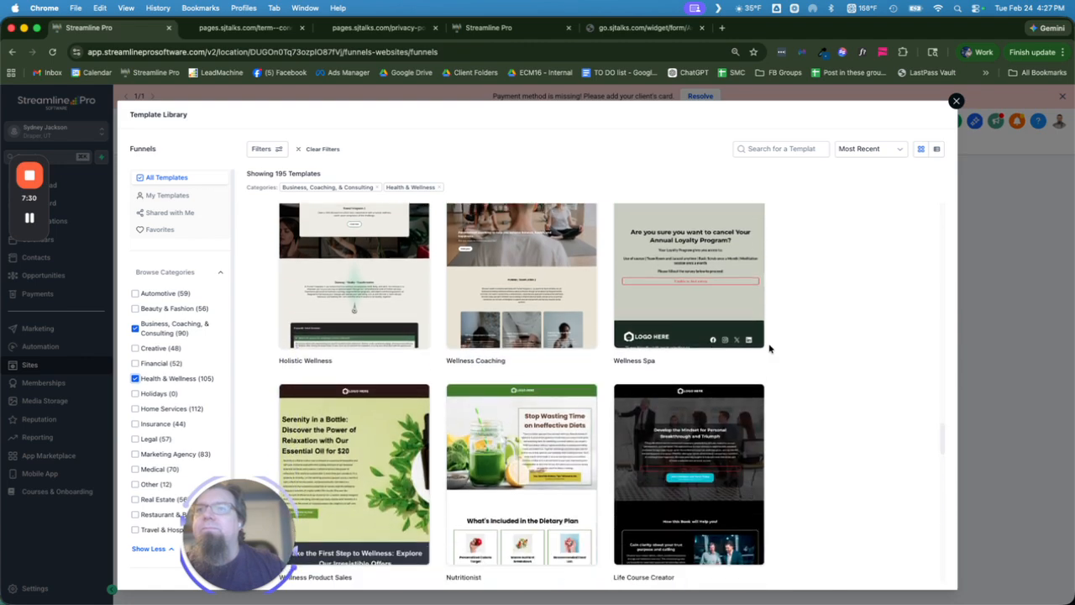
pyautogui.scroll(-8, 769, 348)
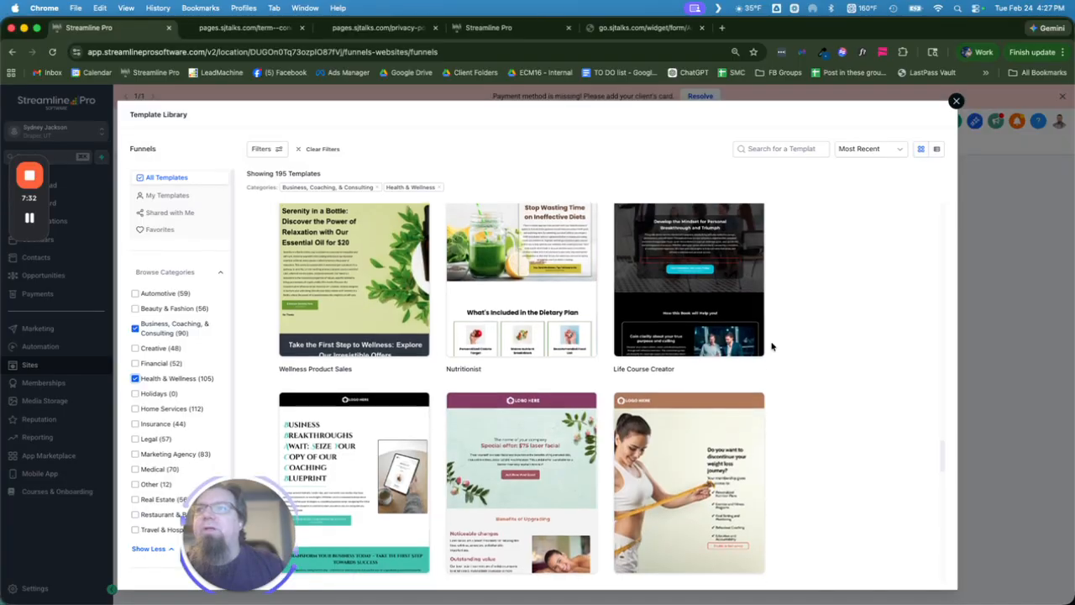
pyautogui.scroll(-2, 771, 346)
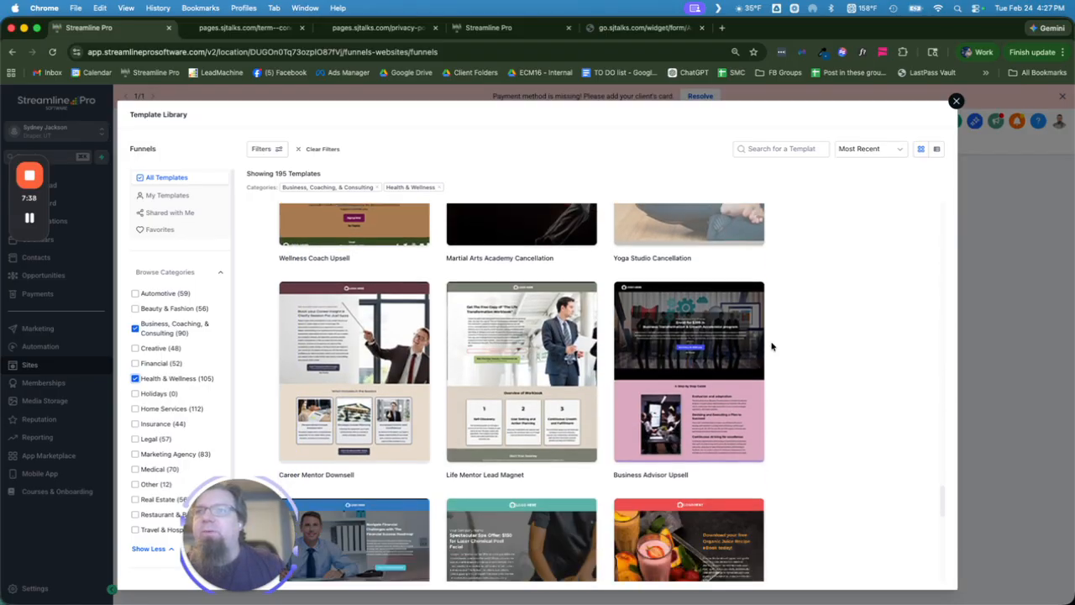
pyautogui.scroll(-12, 772, 346)
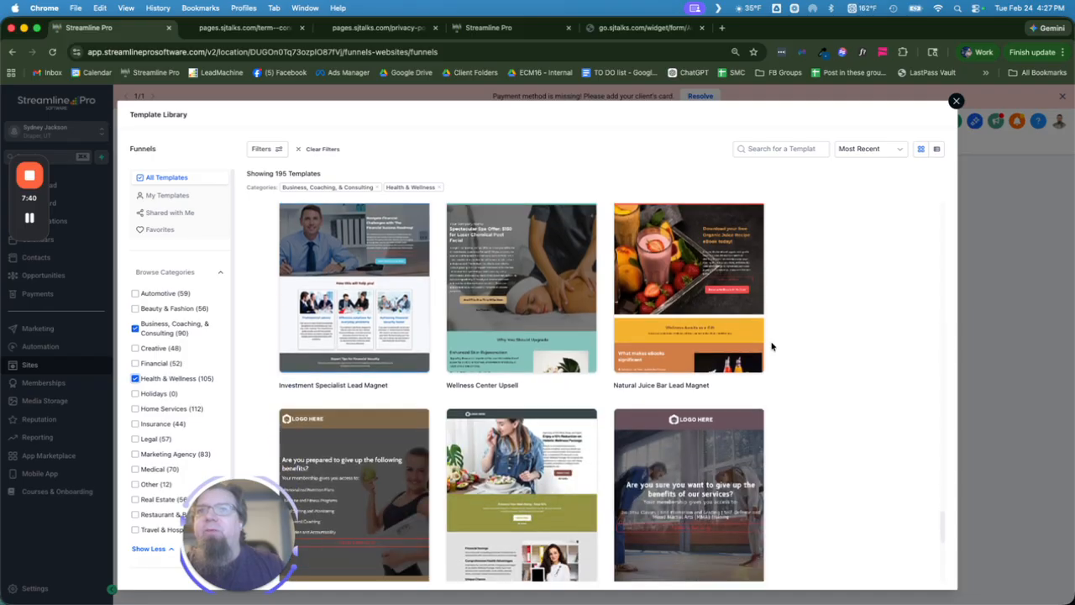
pyautogui.scroll(-8, 771, 346)
pyautogui.scroll(-7, 771, 346)
pyautogui.scroll(-2, 771, 346)
pyautogui.scroll(-6, 771, 346)
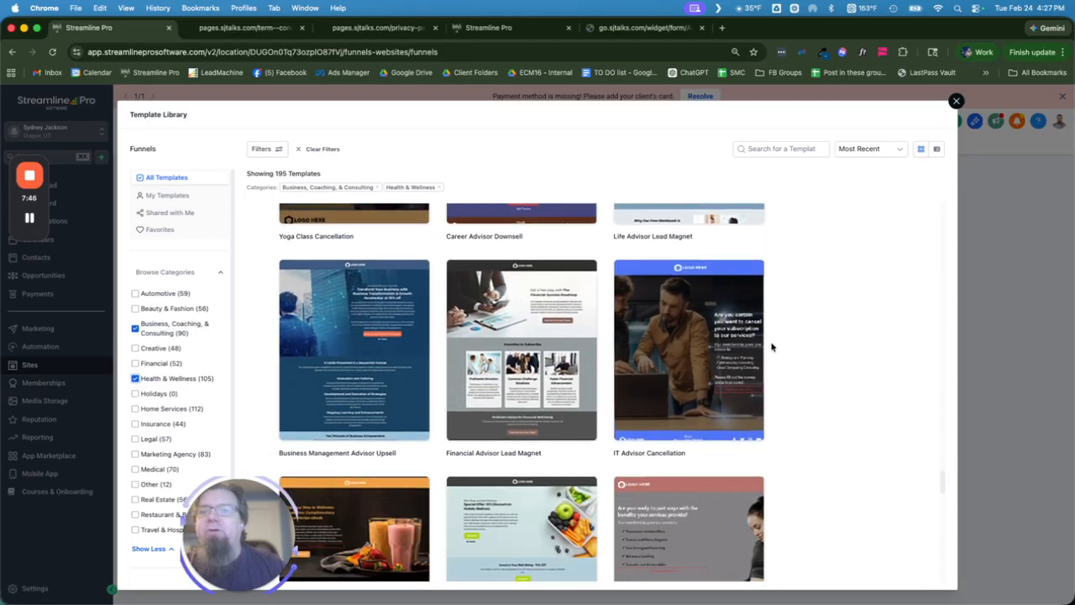
pyautogui.scroll(-3, 771, 346)
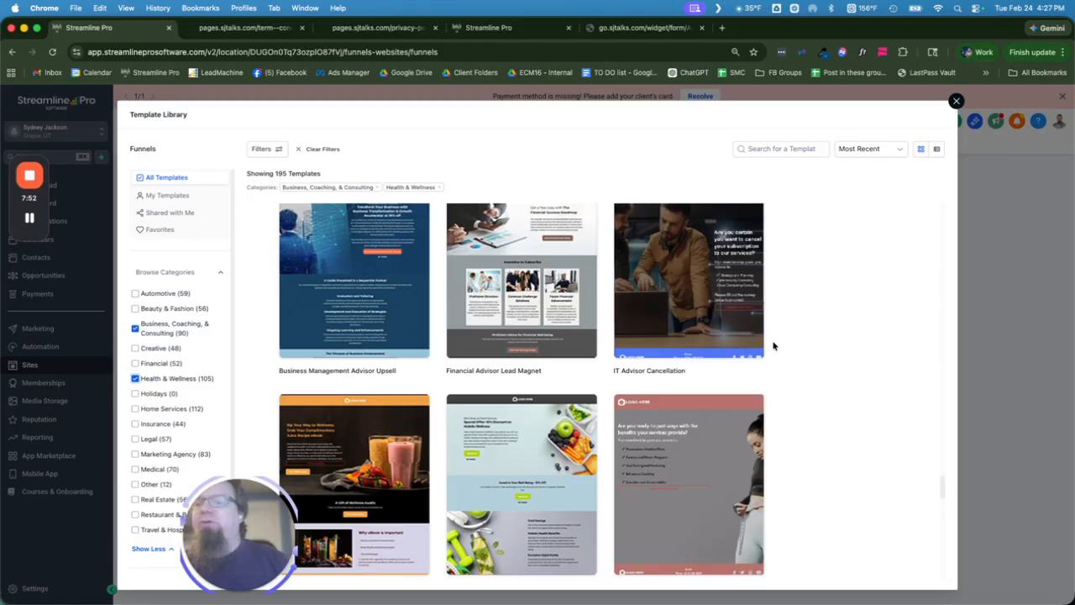
pyautogui.scroll(-4, 771, 346)
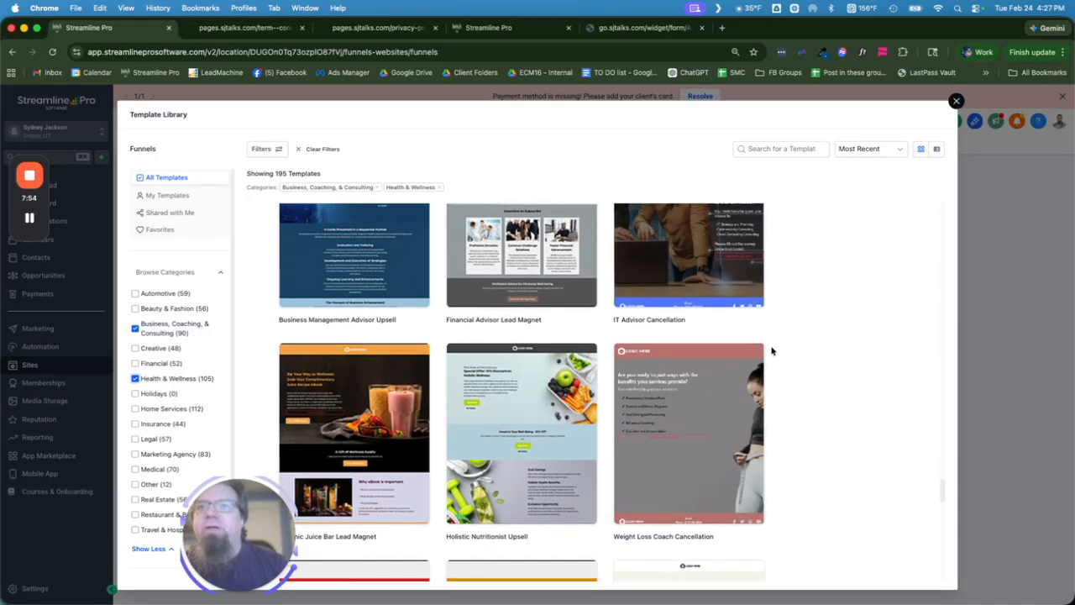
pyautogui.scroll(-4, 777, 347)
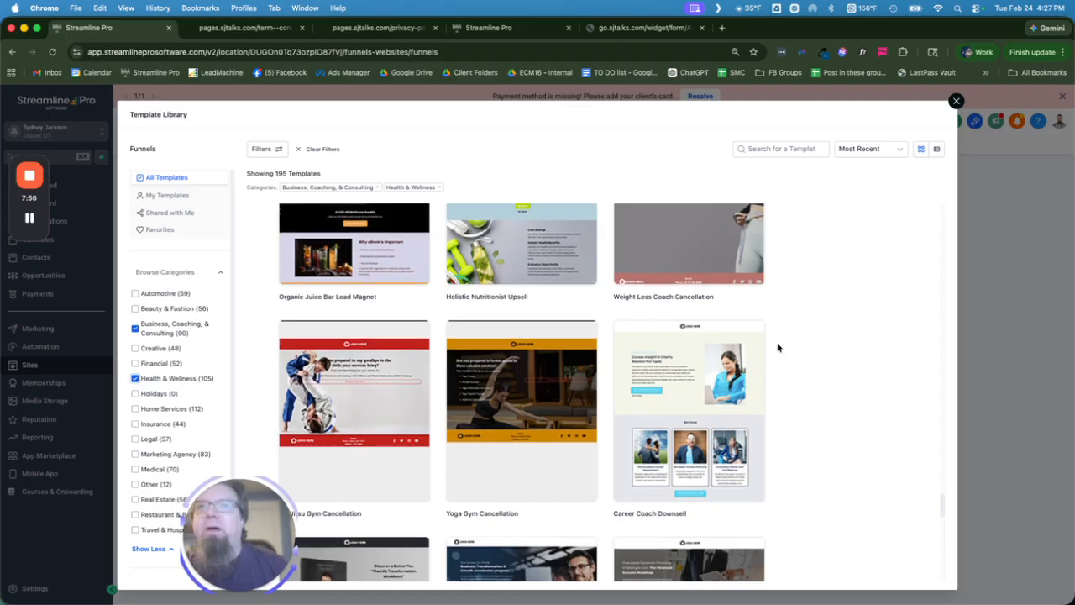
pyautogui.scroll(-8, 778, 347)
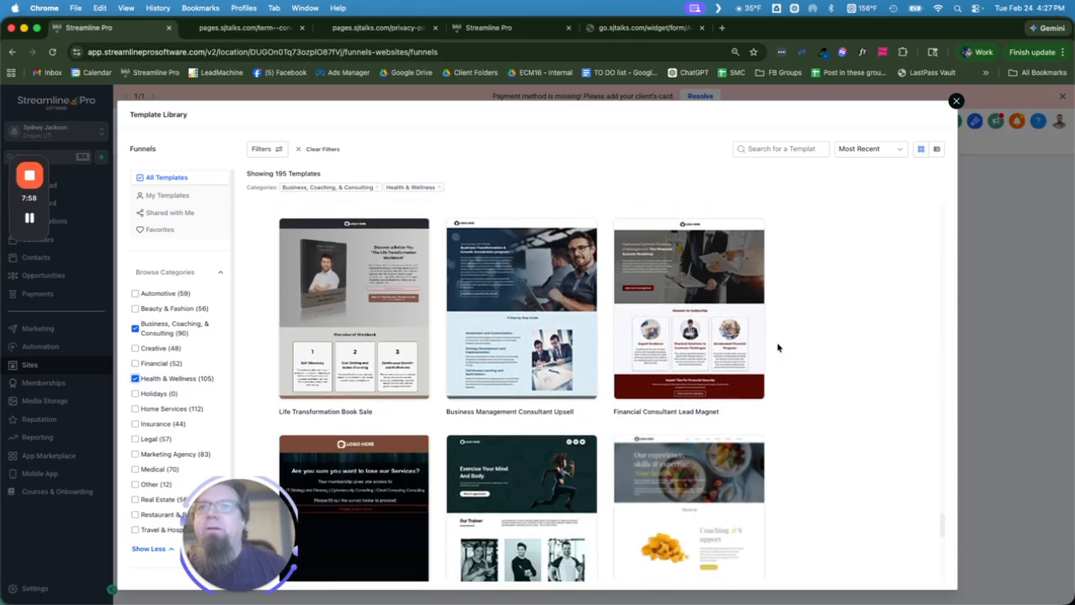
pyautogui.scroll(-5, 778, 347)
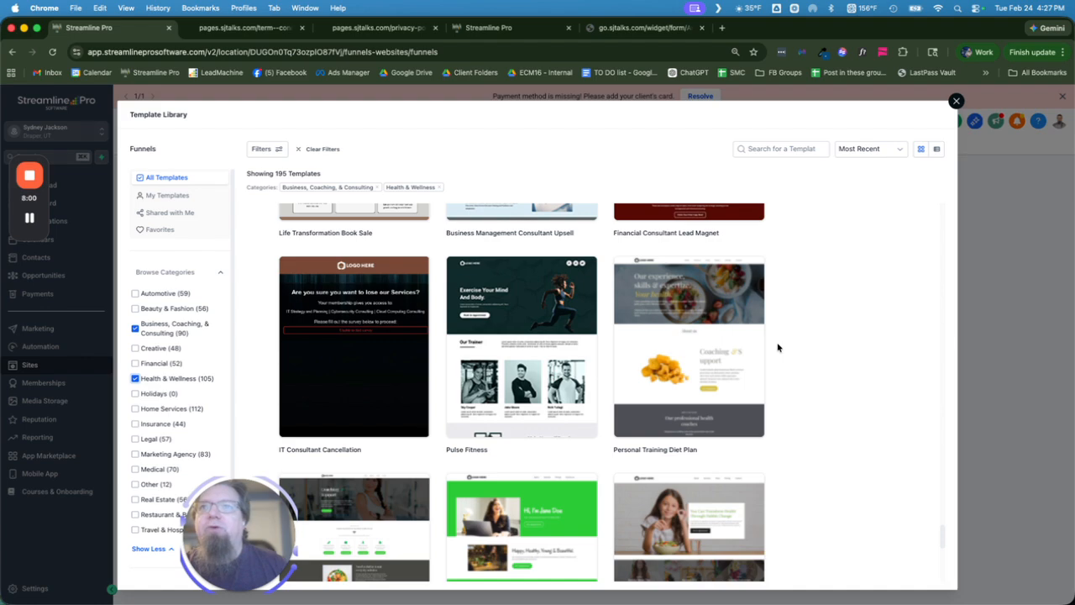
pyautogui.scroll(-7, 778, 347)
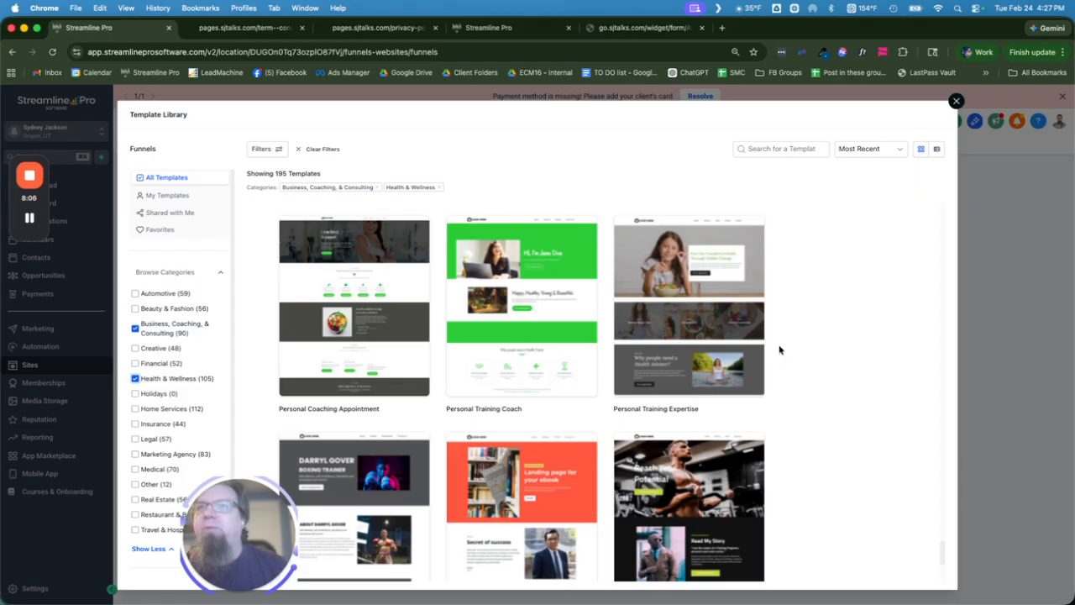
pyautogui.scroll(-7, 779, 350)
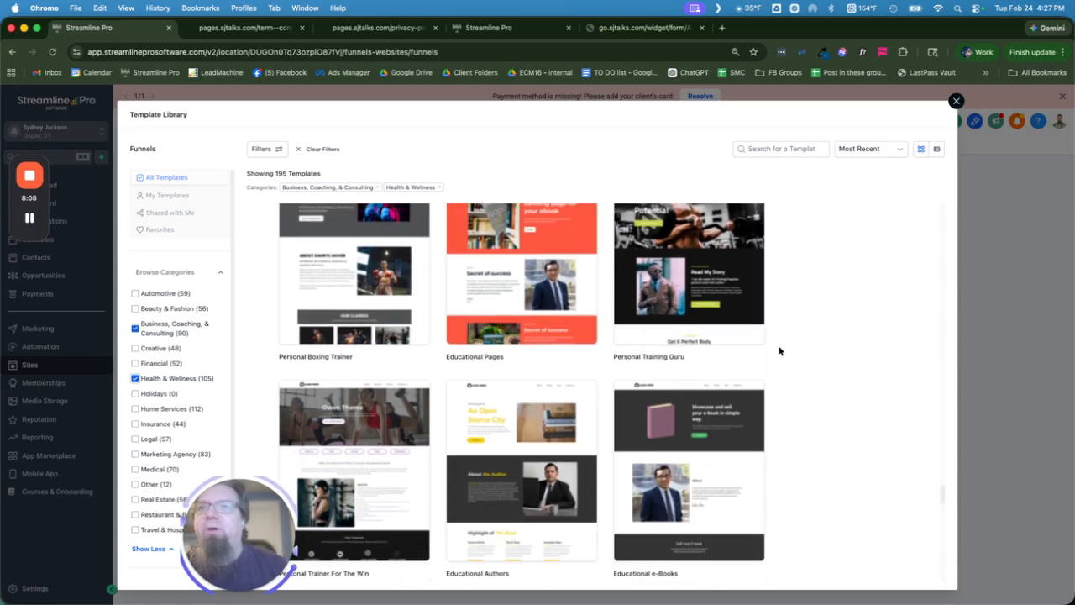
pyautogui.scroll(-8, 779, 350)
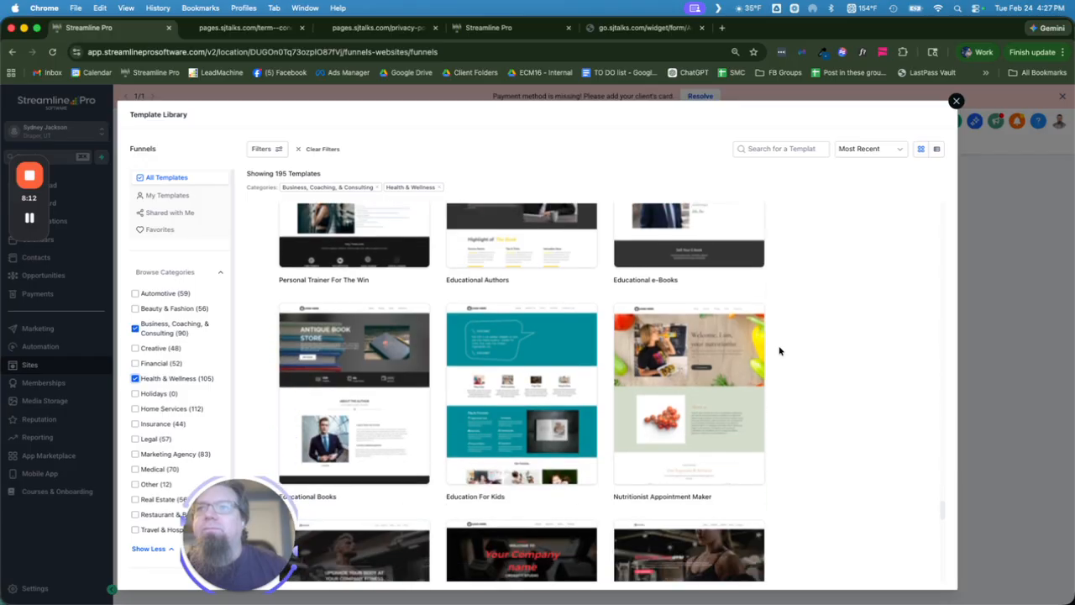
pyautogui.scroll(-4, 778, 350)
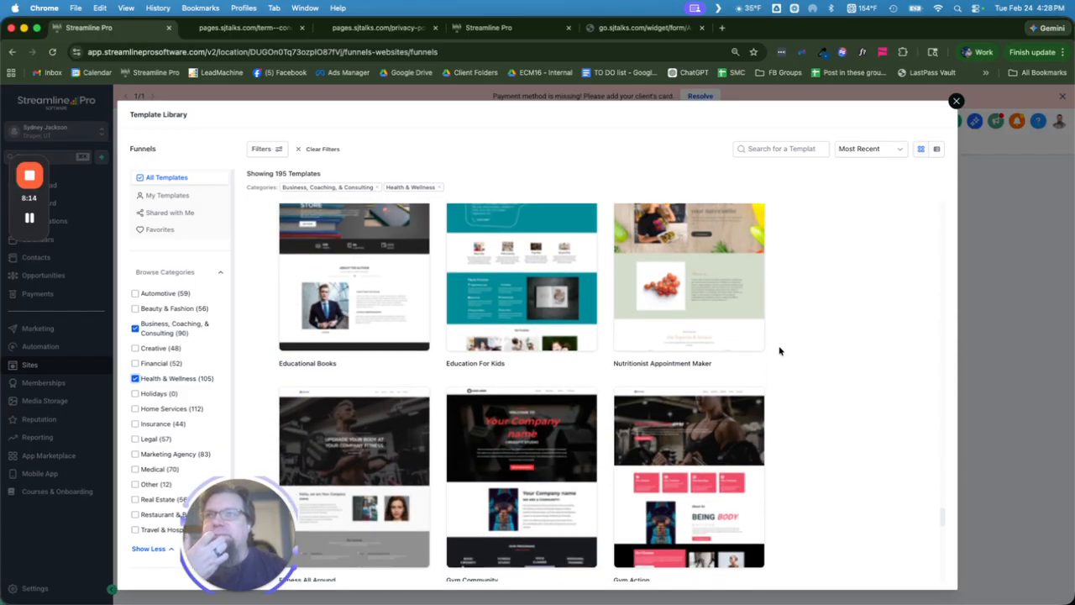
pyautogui.scroll(4, 778, 350)
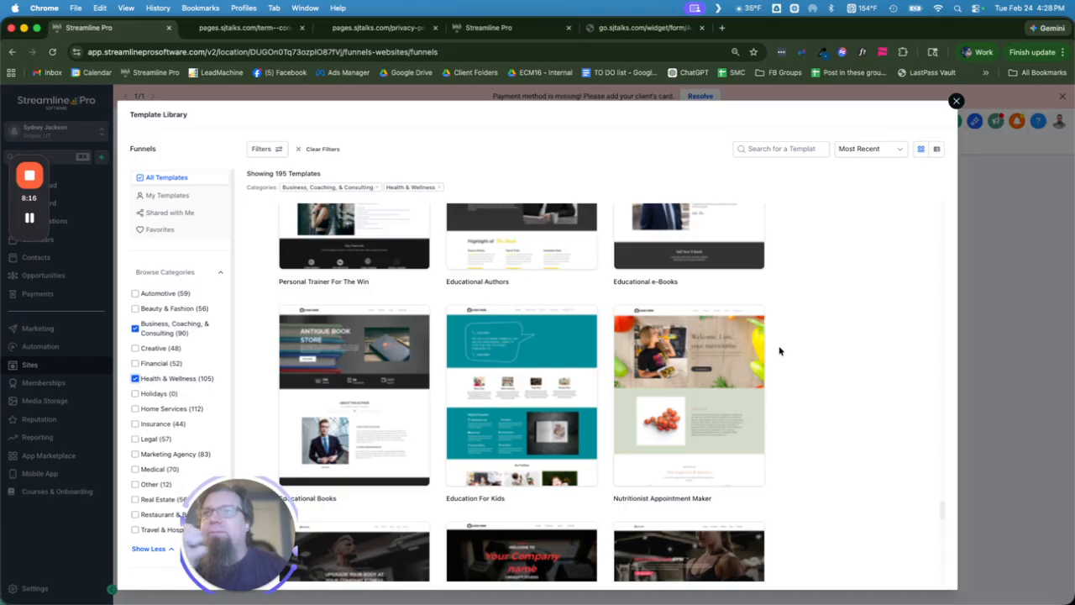
pyautogui.scroll(-11, 779, 350)
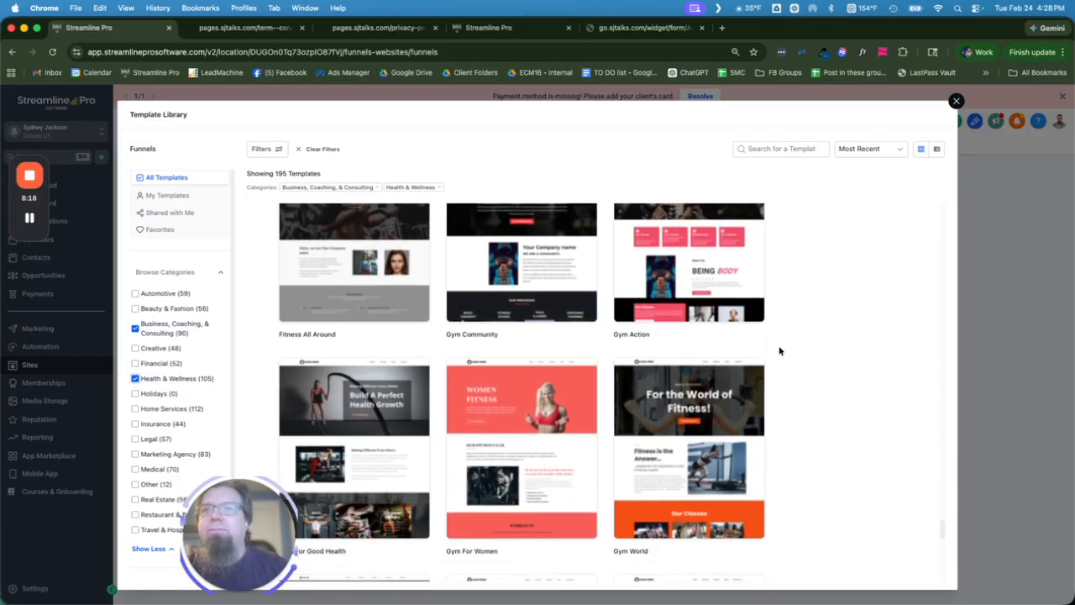
pyautogui.scroll(-14, 779, 350)
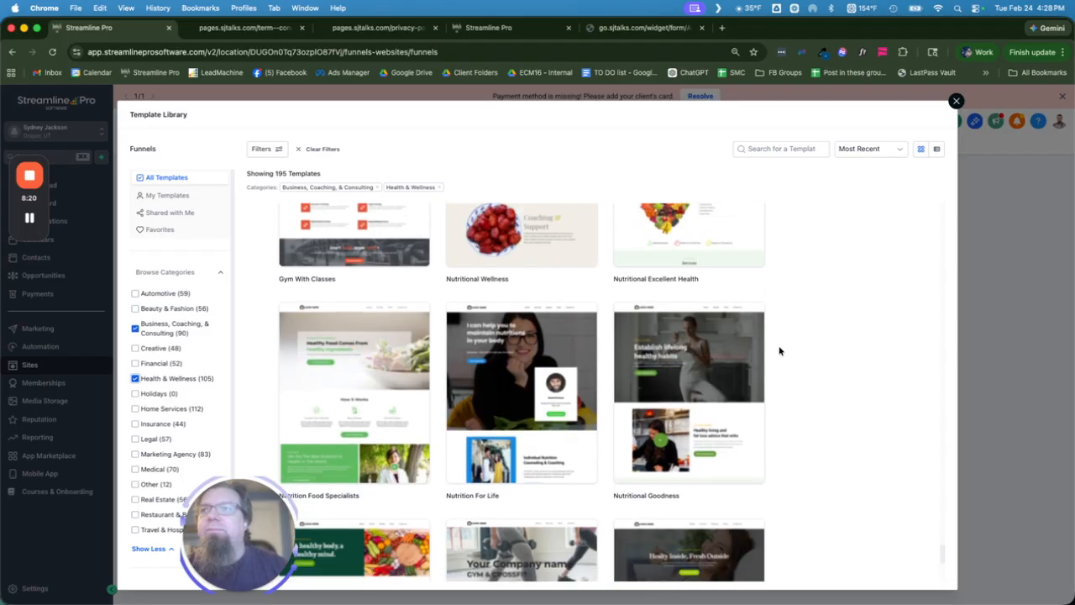
# - Remove the Health & Wellness filter and look through the remaining Business, Coaching, & Consulting templates
pyautogui.click(135, 380)
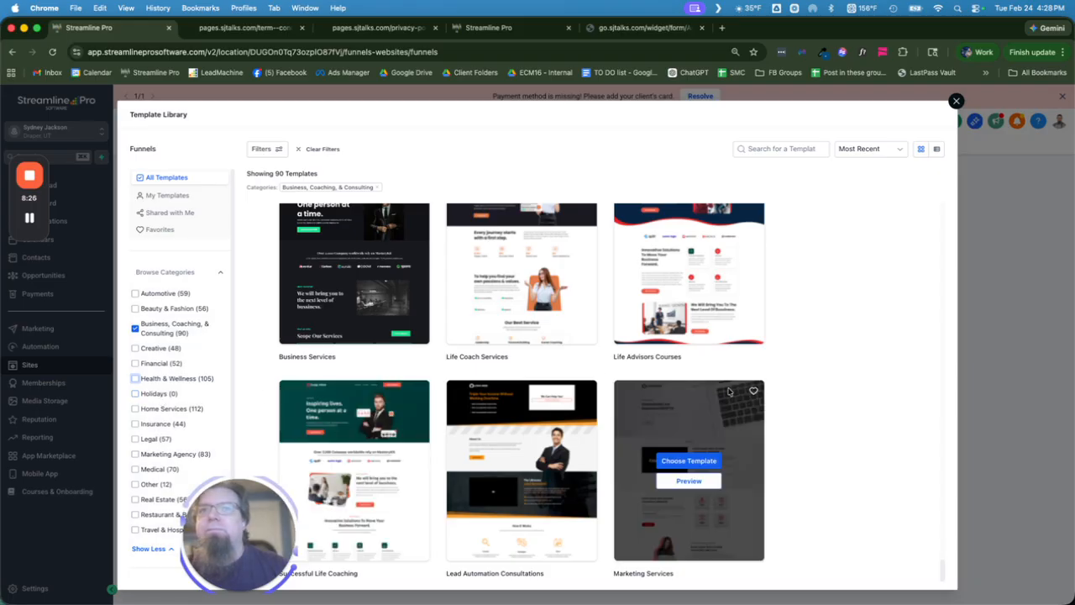
pyautogui.scroll(10, 795, 388)
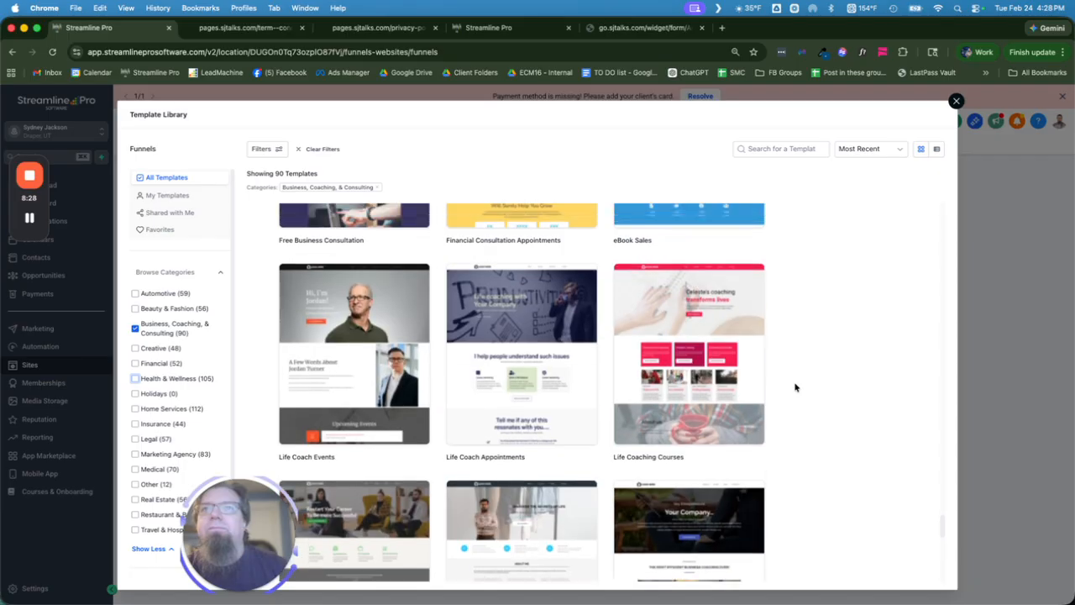
pyautogui.scroll(2, 796, 387)
pyautogui.scroll(2, 795, 388)
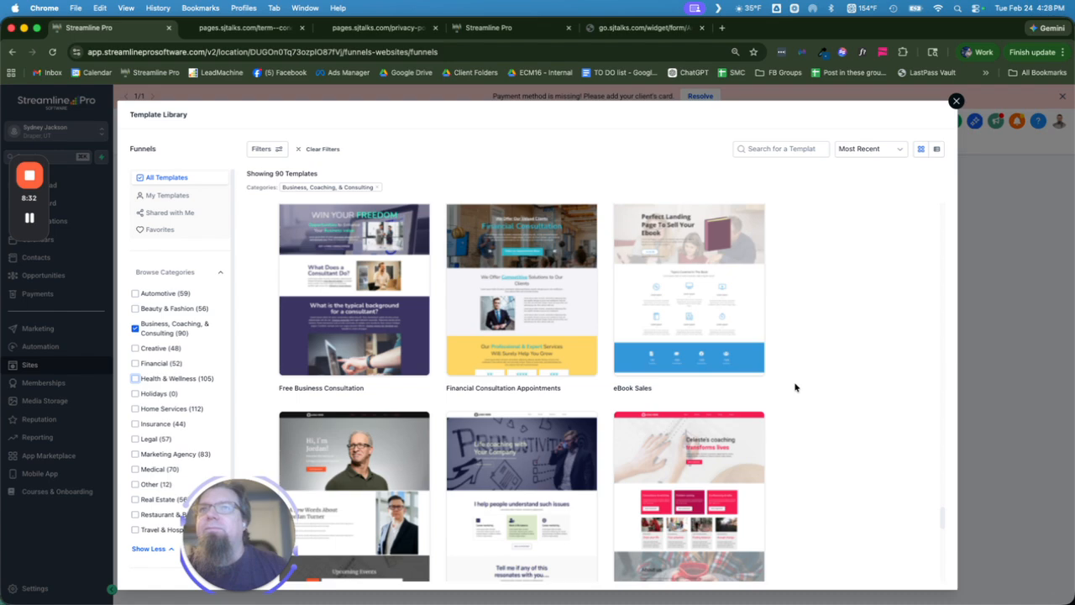
pyautogui.scroll(9, 796, 388)
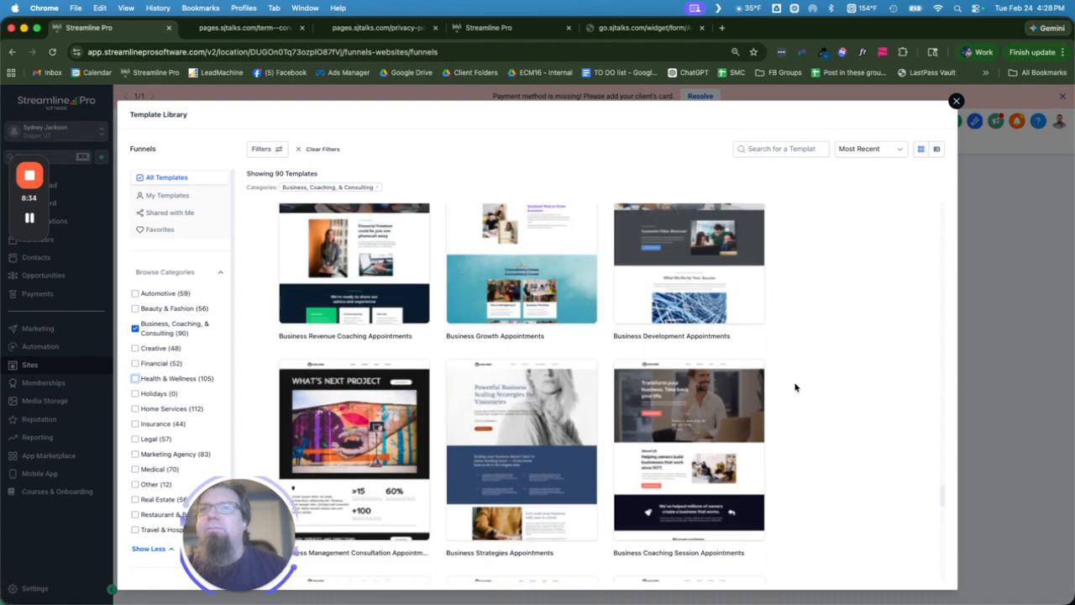
# - Filter the template library by Creative instead of Business, Coaching, & Consulting, and browse the Creative templates
pyautogui.scroll(-2, 168, 380)
pyautogui.scroll(-2, 168, 381)
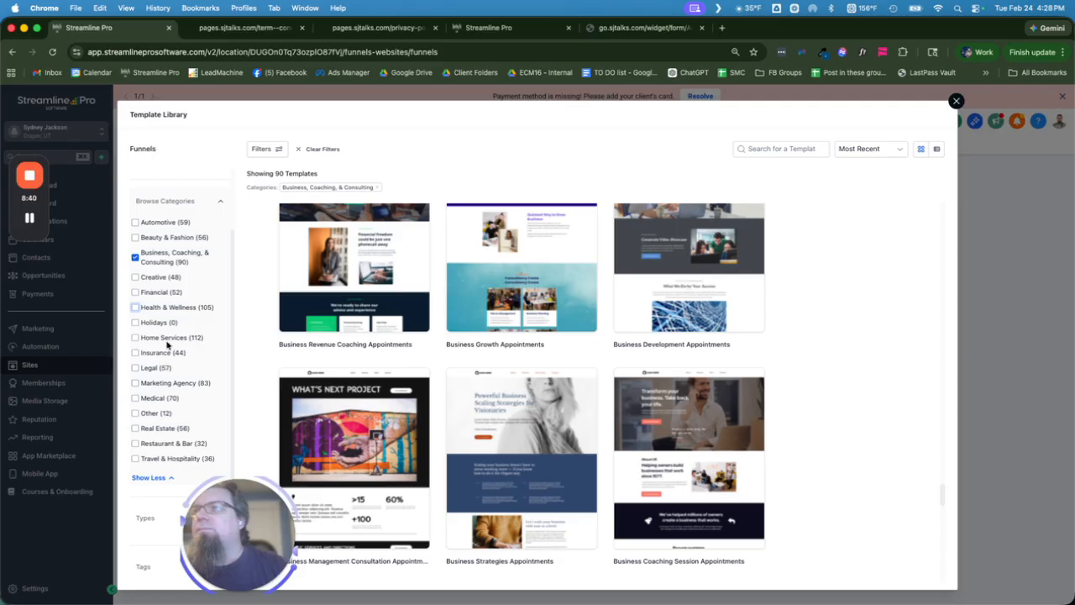
pyautogui.scroll(4, 209, 325)
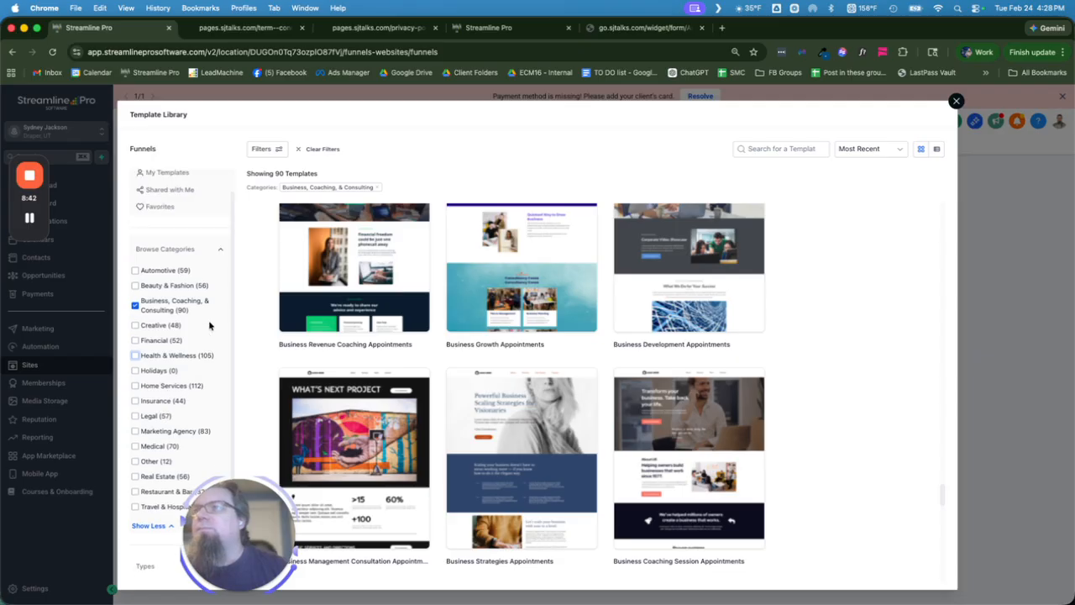
pyautogui.click(162, 352)
pyautogui.click(153, 338)
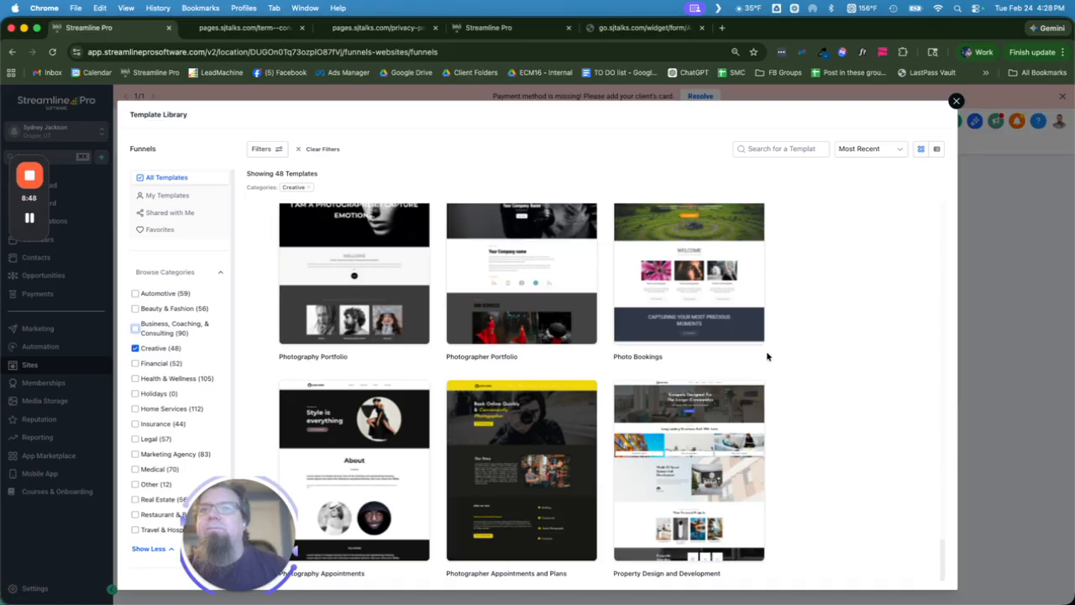
pyautogui.moveTo(751, 356)
pyautogui.scroll(20, 716, 357)
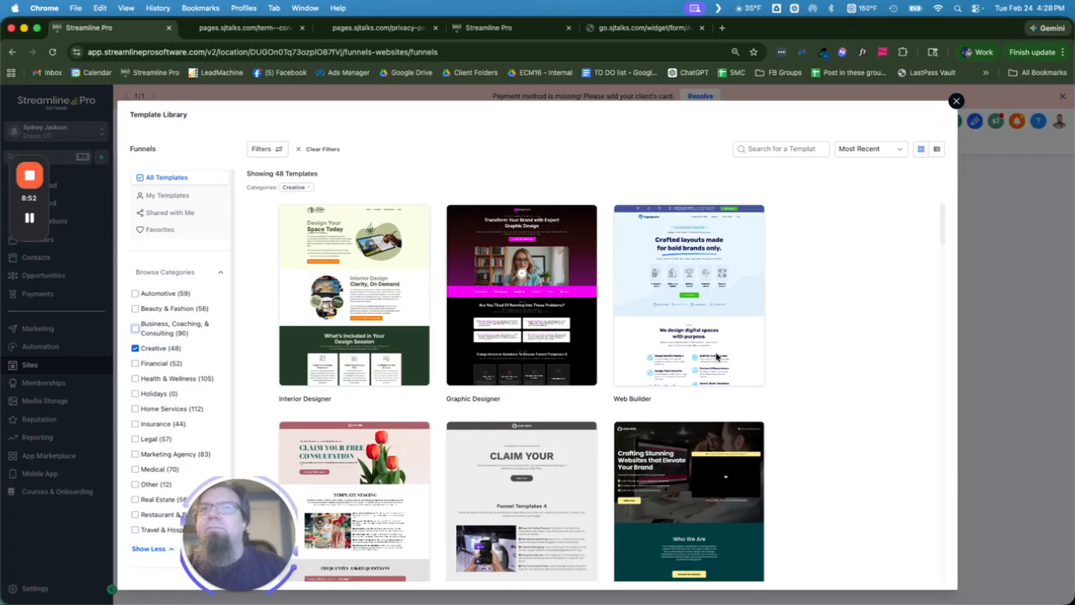
pyautogui.moveTo(688, 357)
pyautogui.scroll(-5, 787, 375)
pyautogui.scroll(-8, 787, 376)
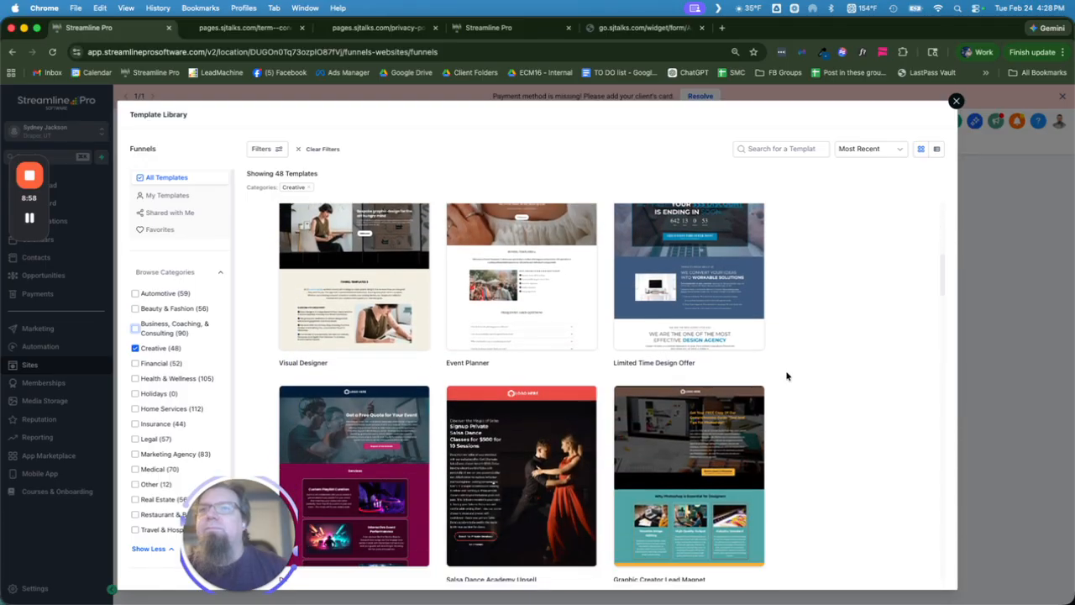
pyautogui.scroll(-7, 787, 376)
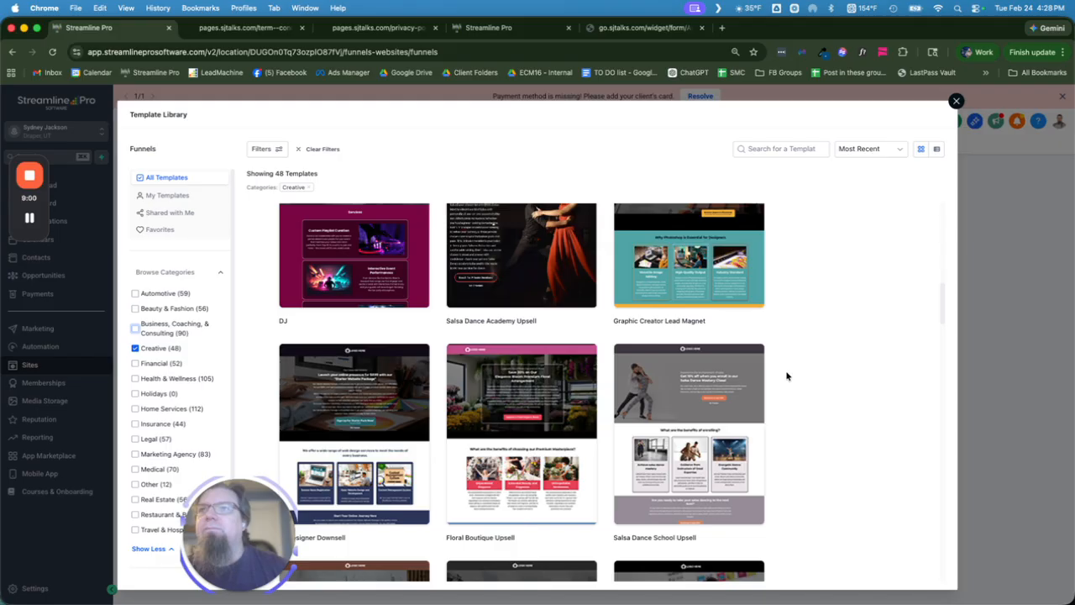
pyautogui.scroll(-4, 776, 375)
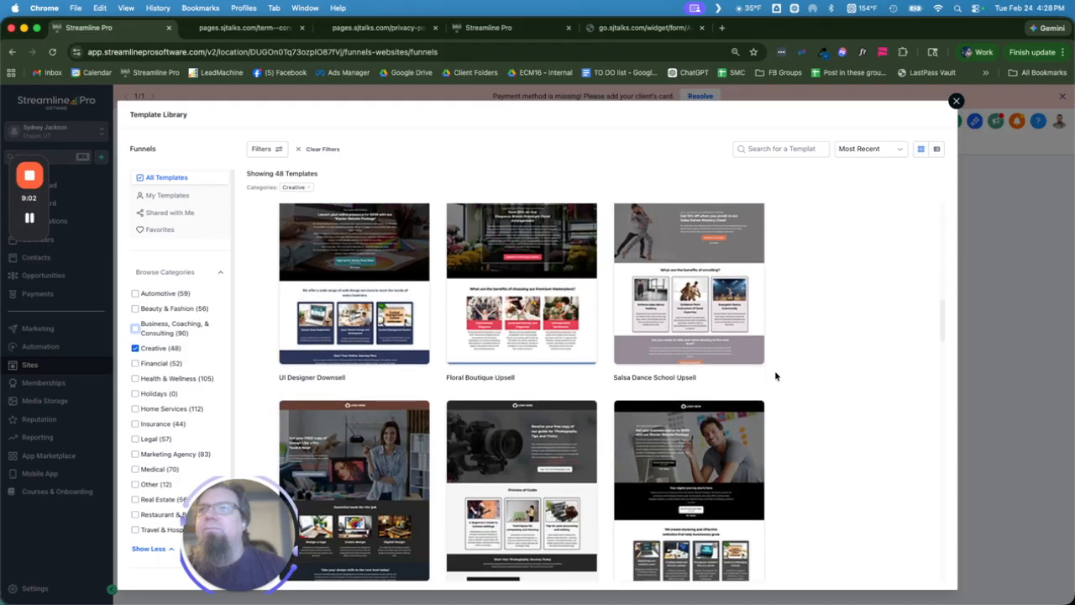
# - Preview the Graphic Artist Lead Magnet template from the Creative category and choose it for the funnel
pyautogui.scroll(-3, 775, 376)
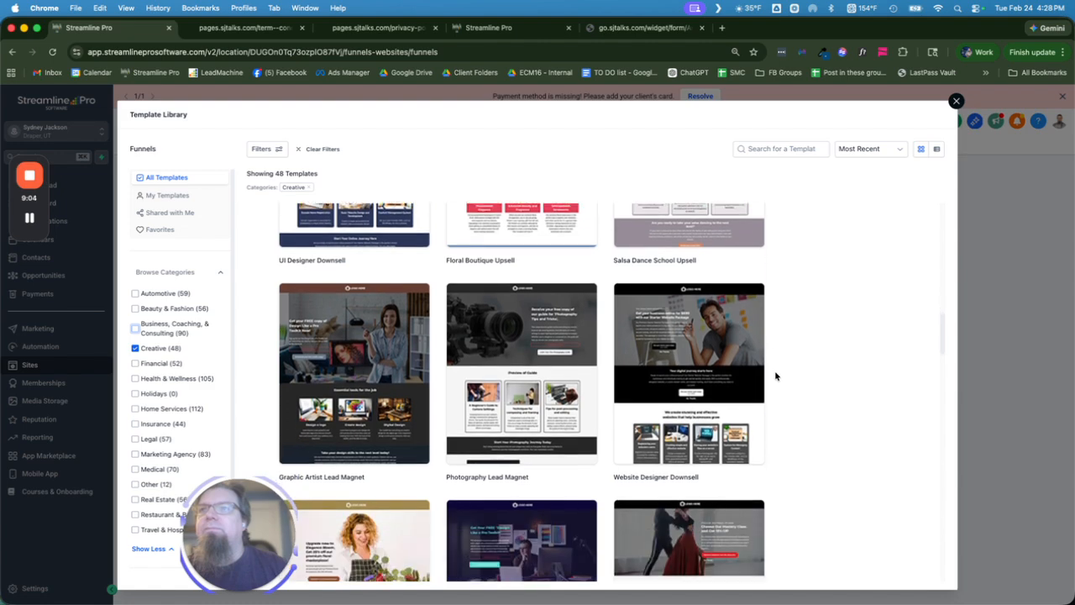
pyautogui.scroll(-3, 775, 375)
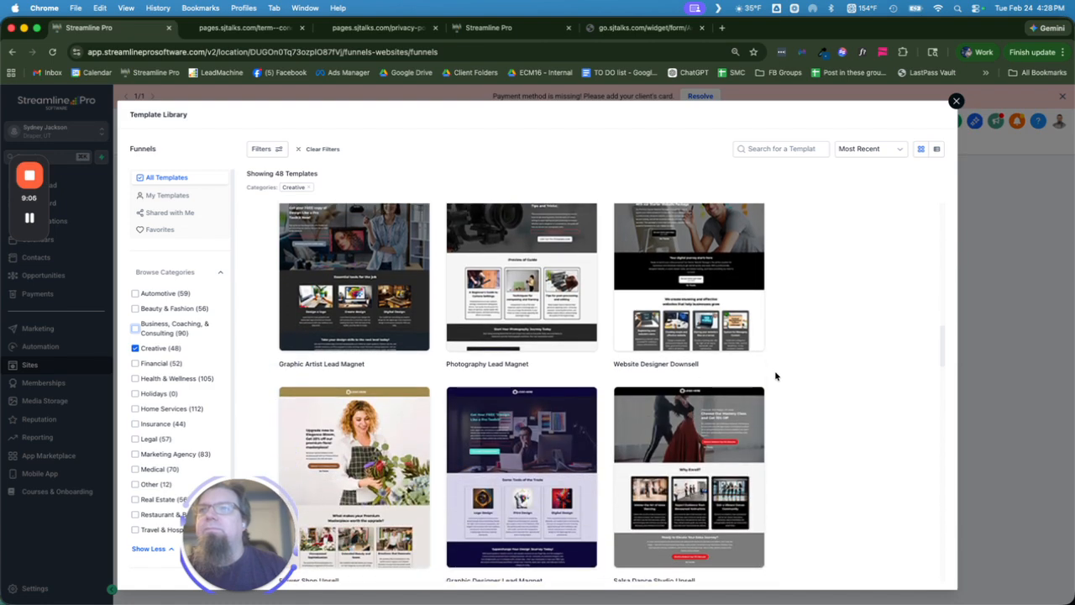
pyautogui.scroll(-1, 776, 375)
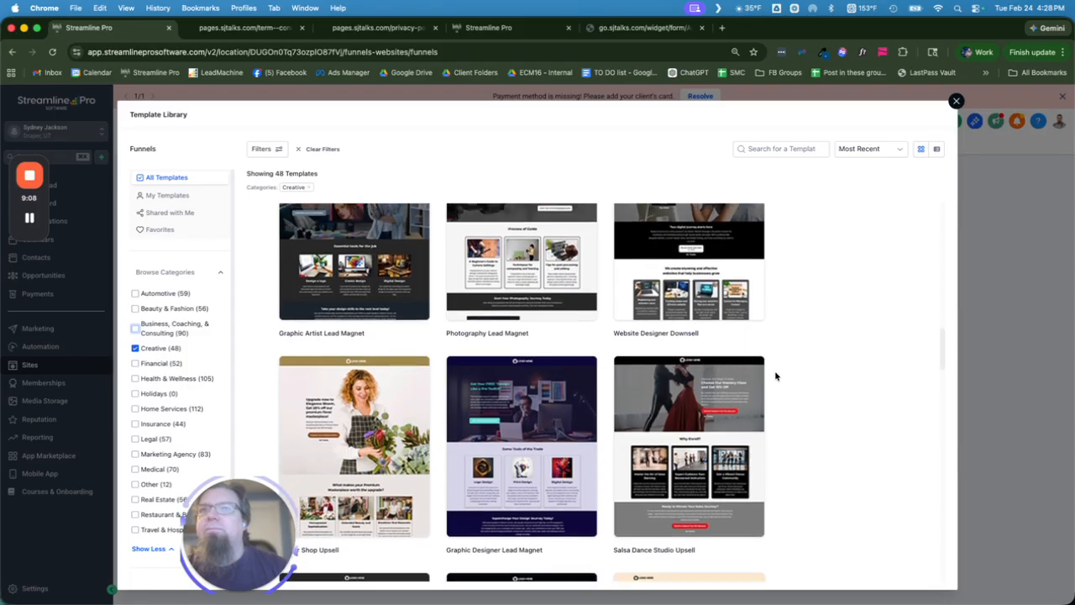
pyautogui.scroll(2, 775, 376)
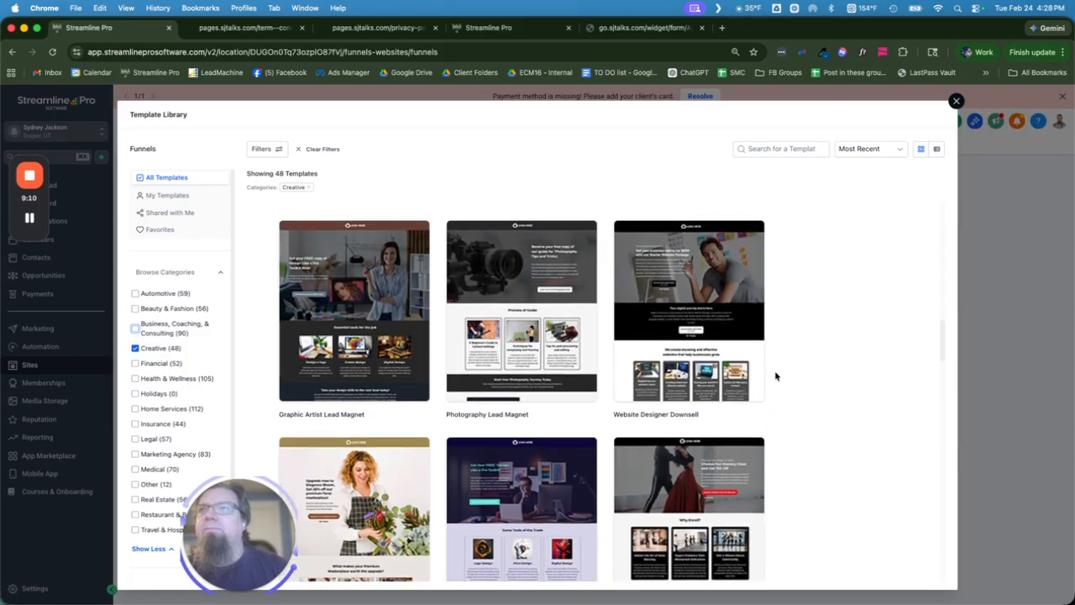
pyautogui.scroll(-1, 776, 375)
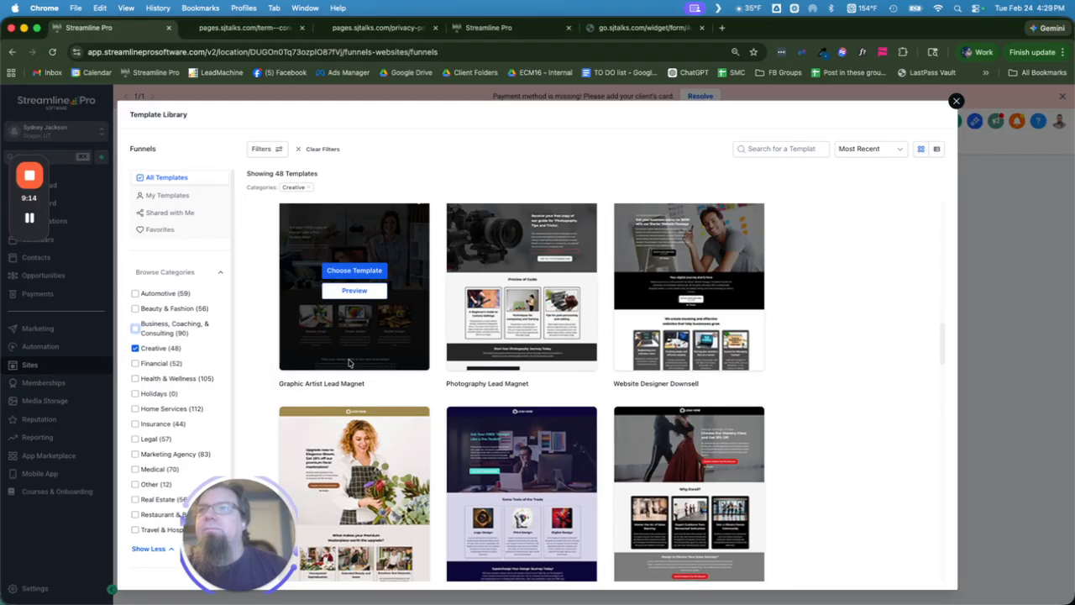
pyautogui.click(355, 290)
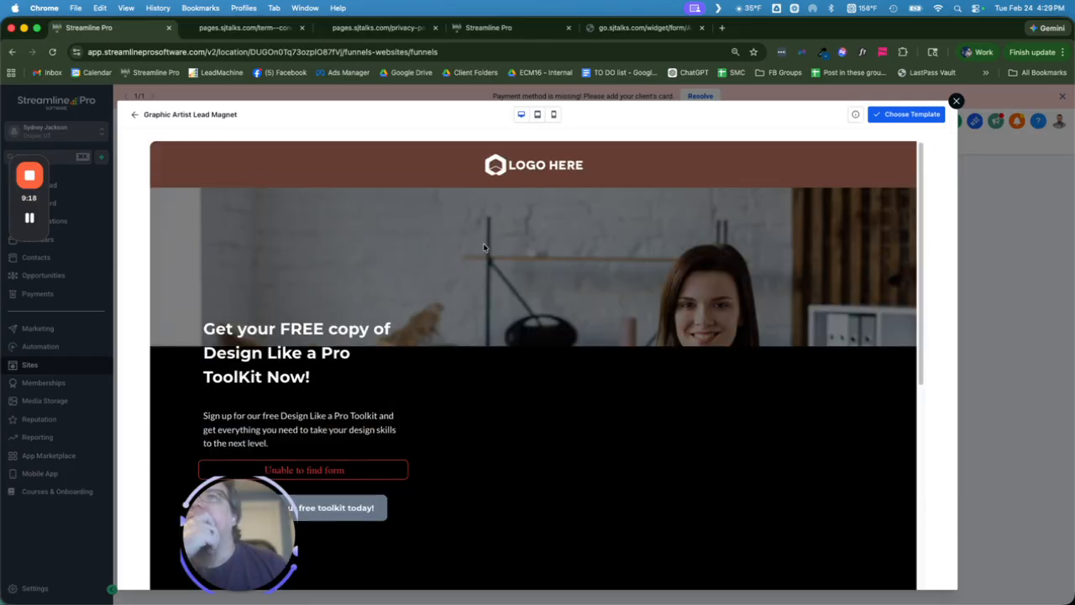
pyautogui.scroll(-3, 534, 272)
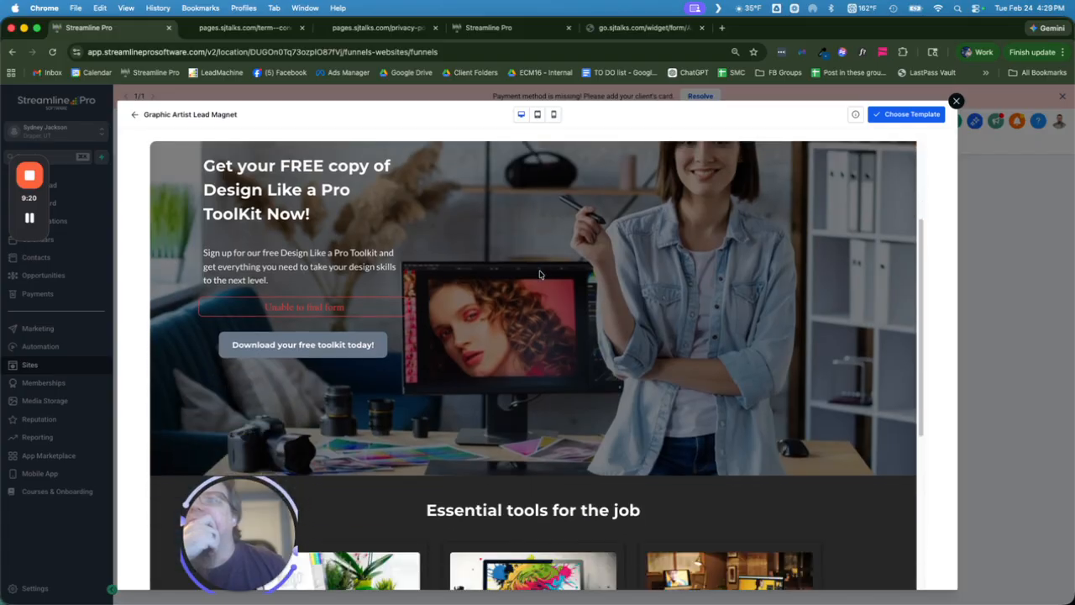
pyautogui.scroll(-7, 540, 273)
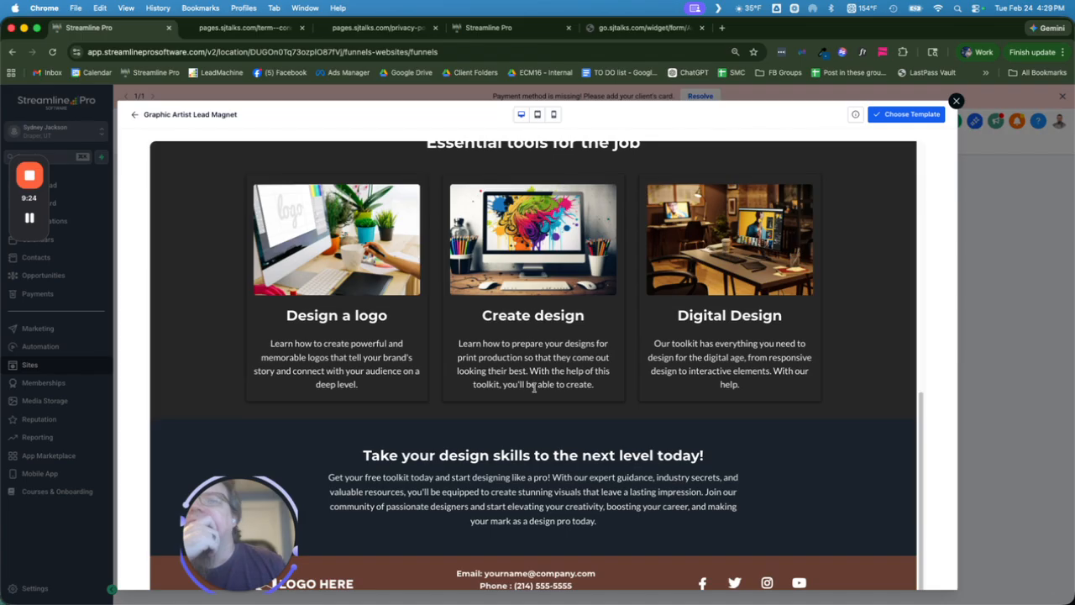
pyautogui.scroll(-4, 533, 385)
pyautogui.scroll(-2, 539, 389)
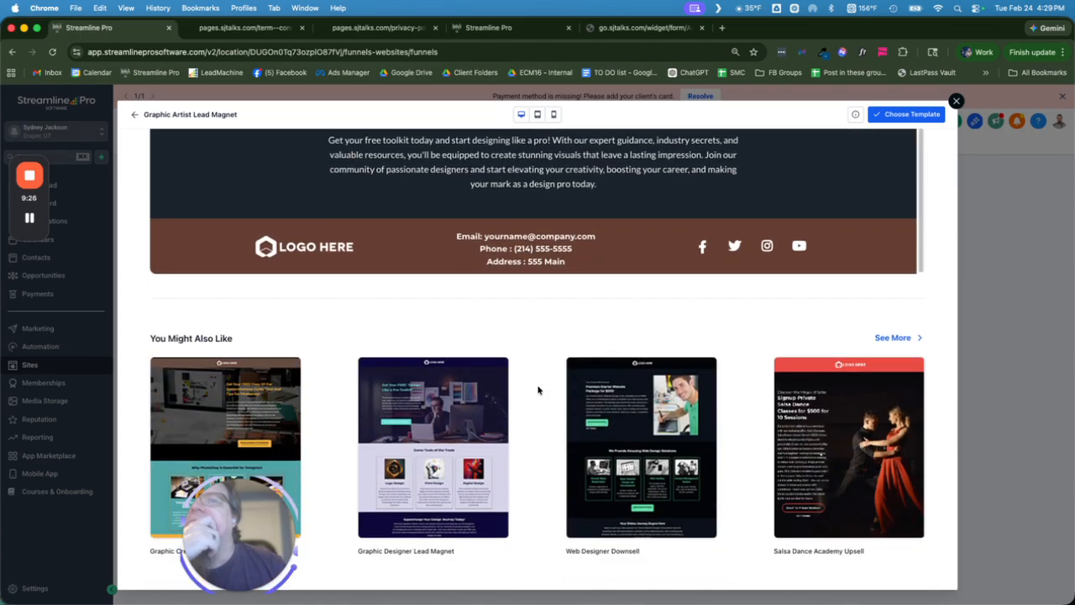
pyautogui.click(904, 117)
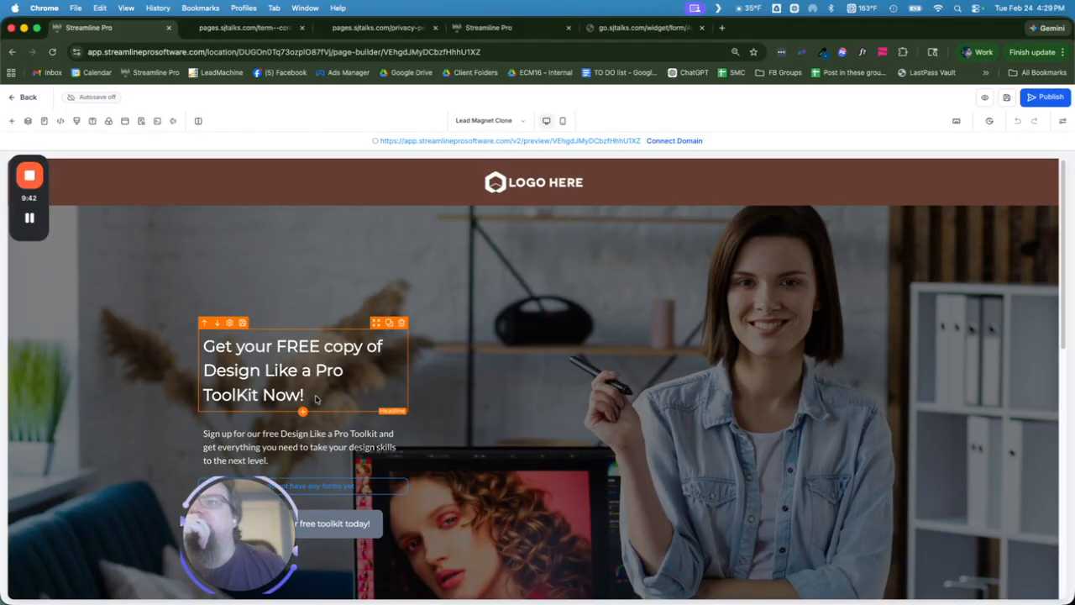
pyautogui.click(550, 183)
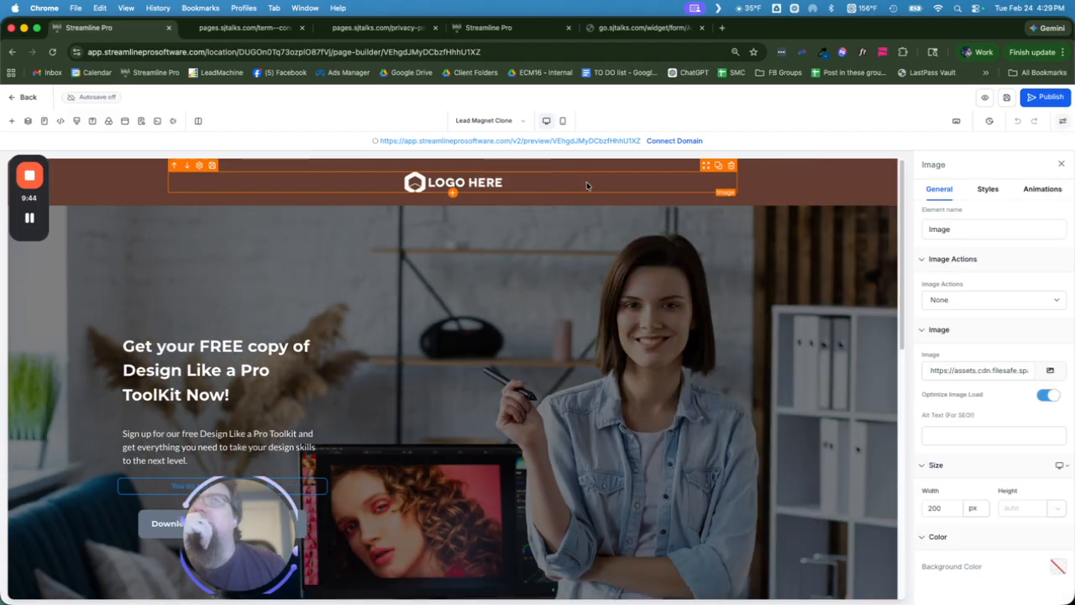
pyautogui.click(1049, 372)
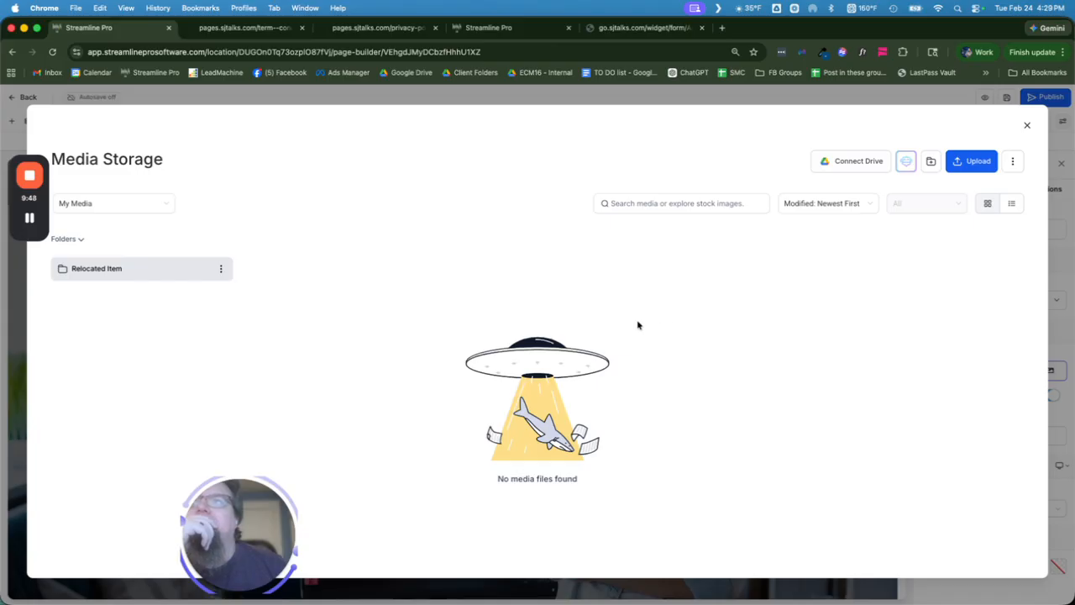
pyautogui.click(1026, 125)
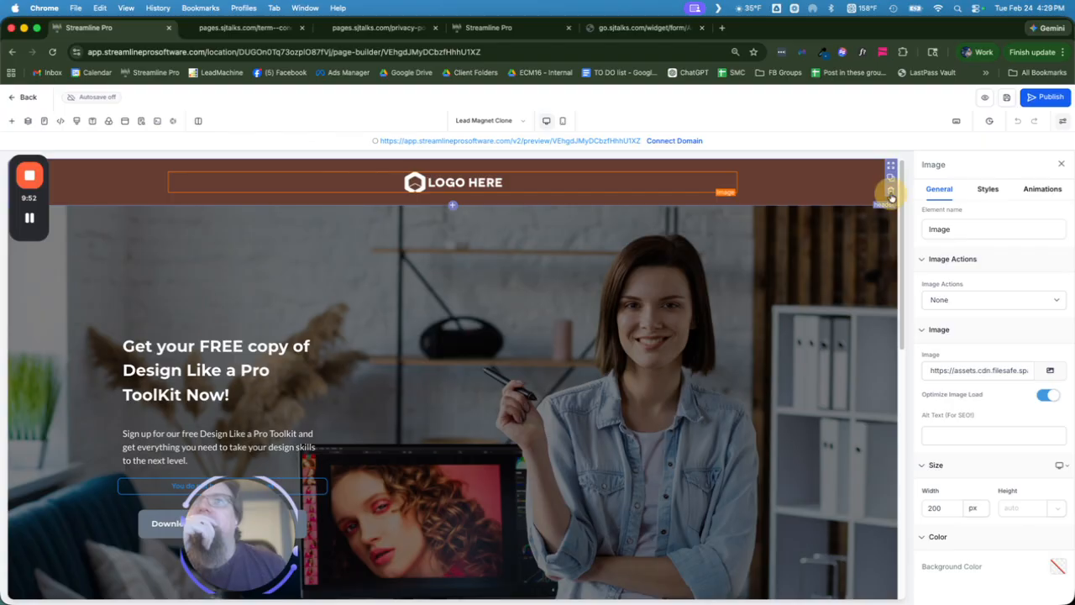
# - Delete the logo header at the start of the page and set the form element to use A2P Form
pyautogui.click(891, 191)
pyautogui.scroll(-2, 428, 270)
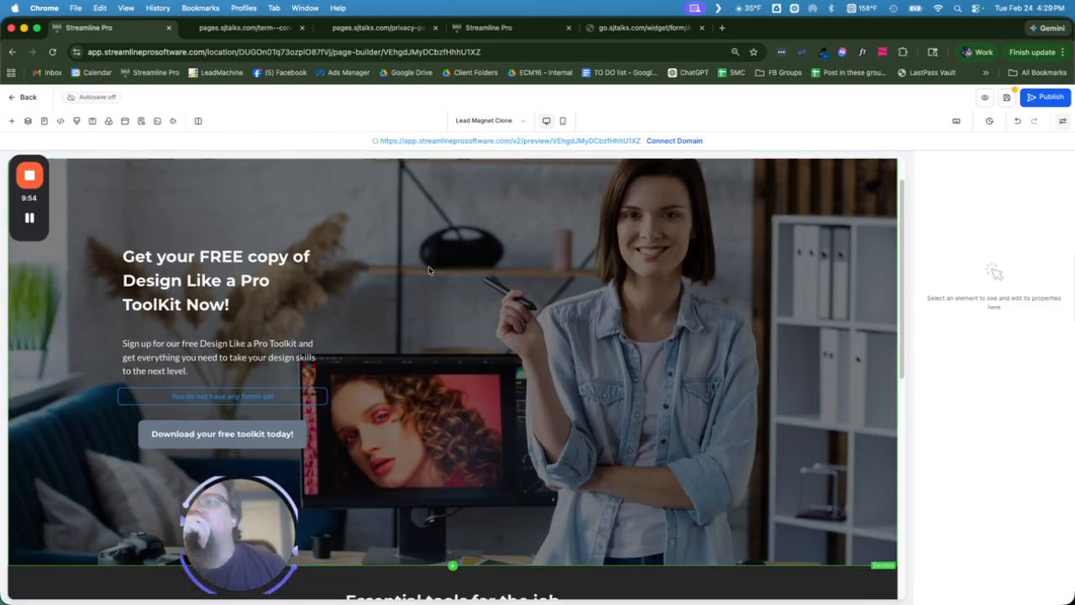
pyautogui.click(263, 356)
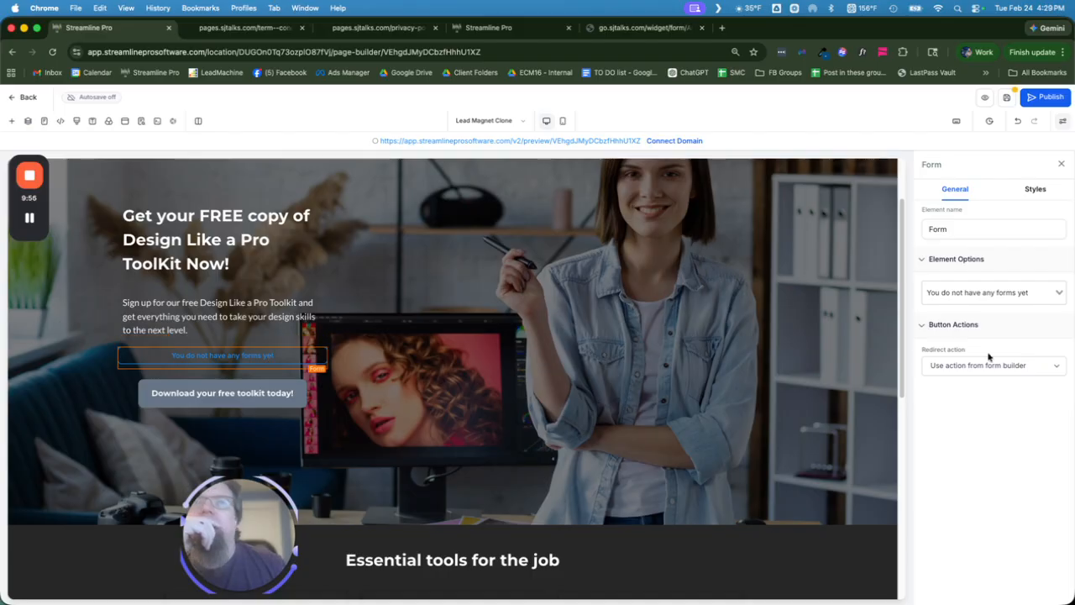
pyautogui.click(1038, 364)
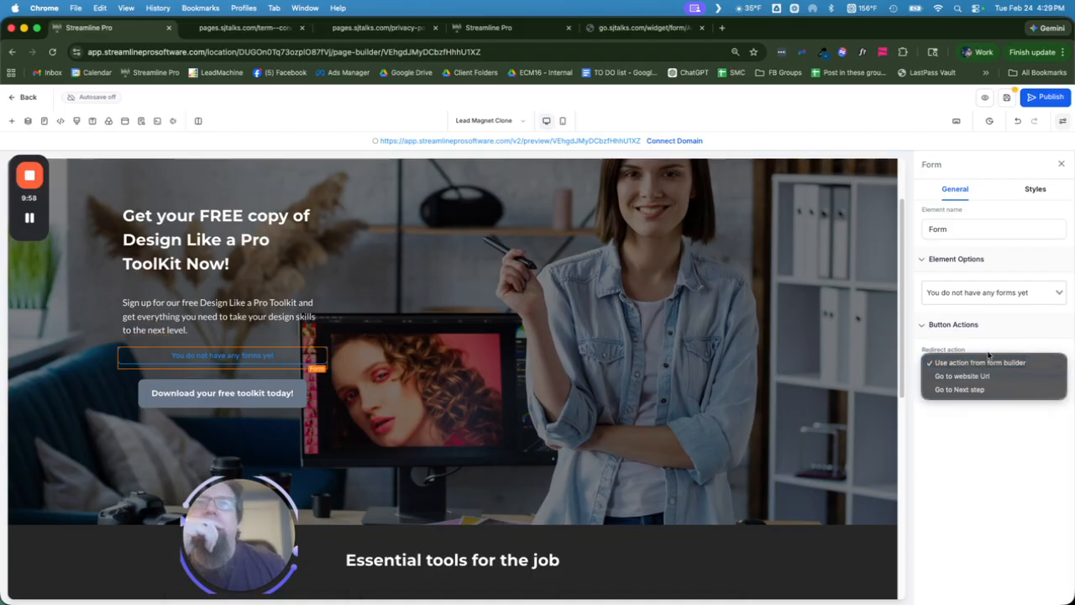
pyautogui.click(981, 290)
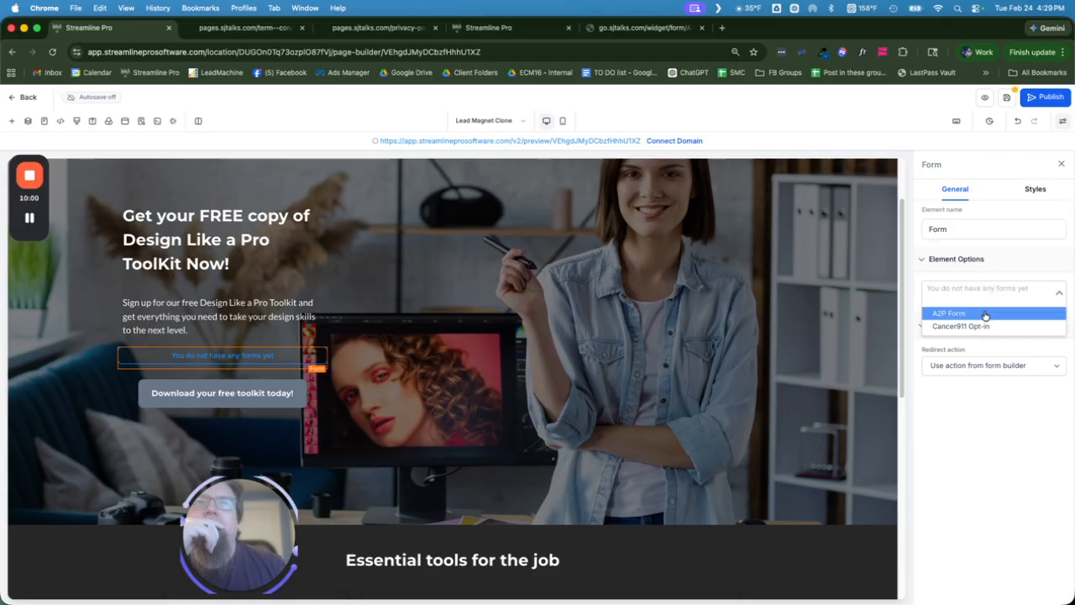
pyautogui.click(983, 314)
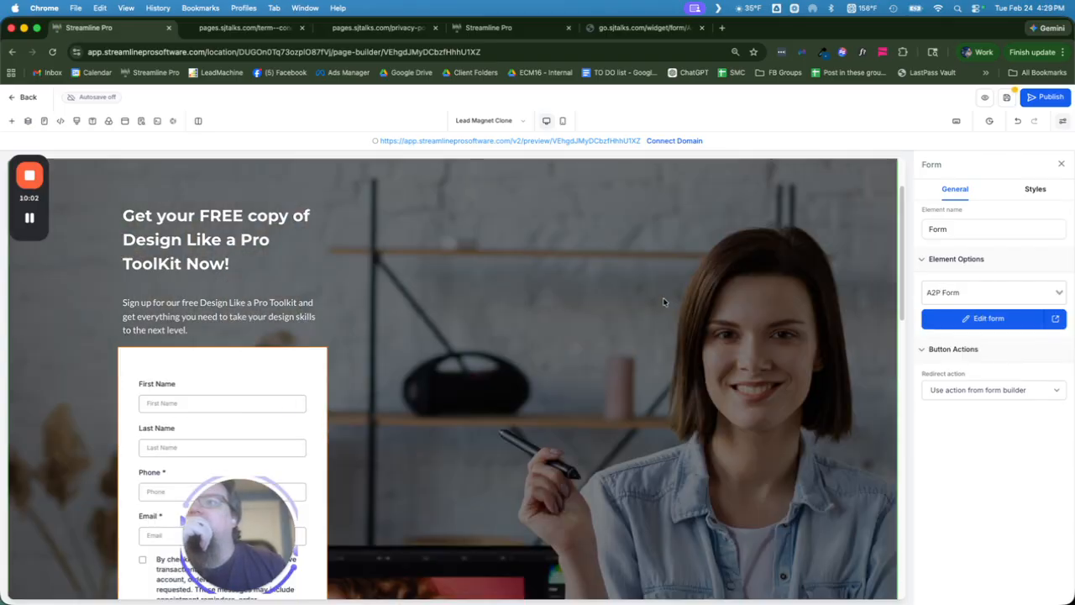
# - Delete the "Download your free toolkit today!" button below the form and save the page
pyautogui.scroll(-5, 664, 302)
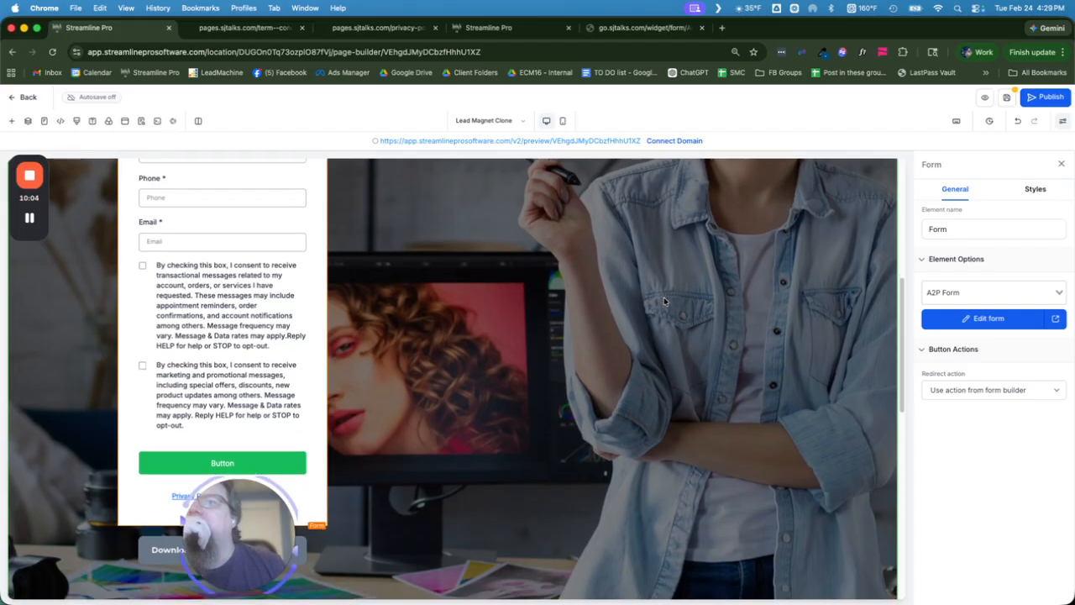
pyautogui.scroll(-3, 664, 302)
pyautogui.scroll(-2, 664, 302)
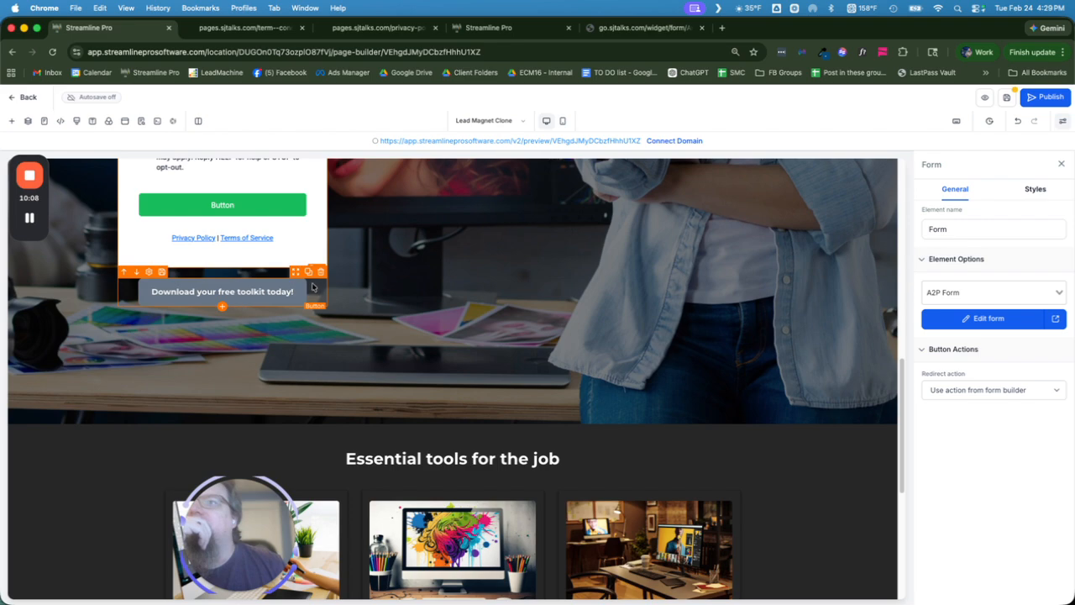
pyautogui.click(320, 272)
pyautogui.scroll(-4, 528, 311)
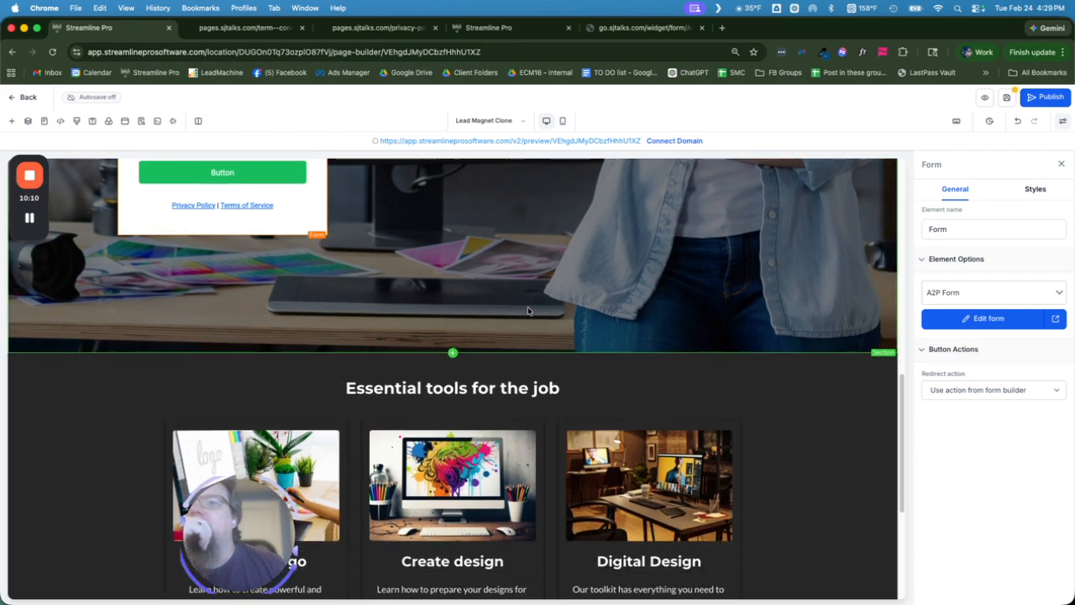
pyautogui.scroll(-1, 528, 310)
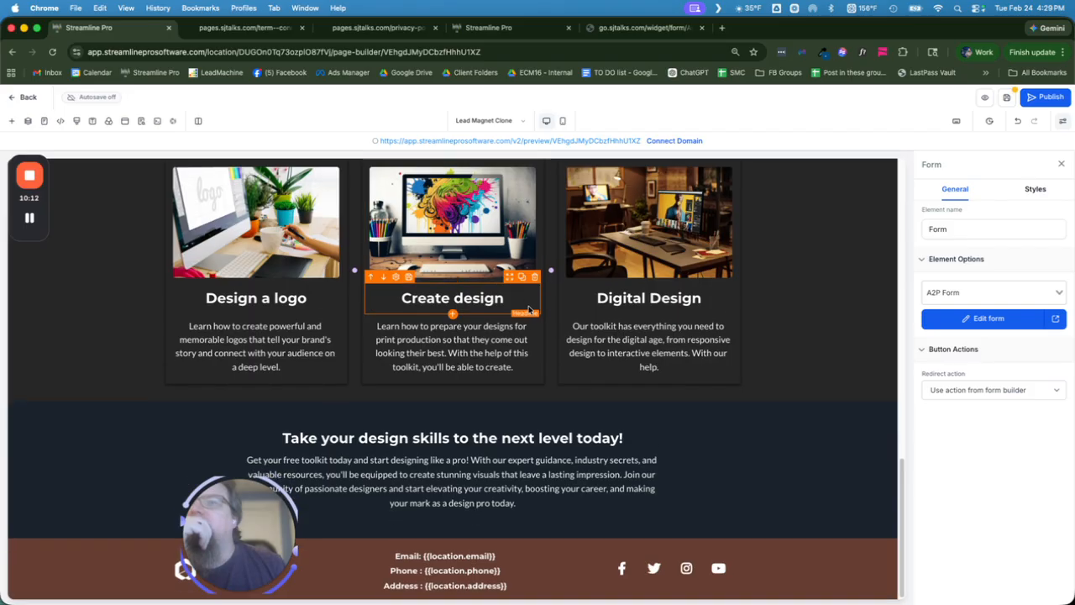
pyautogui.click(531, 323)
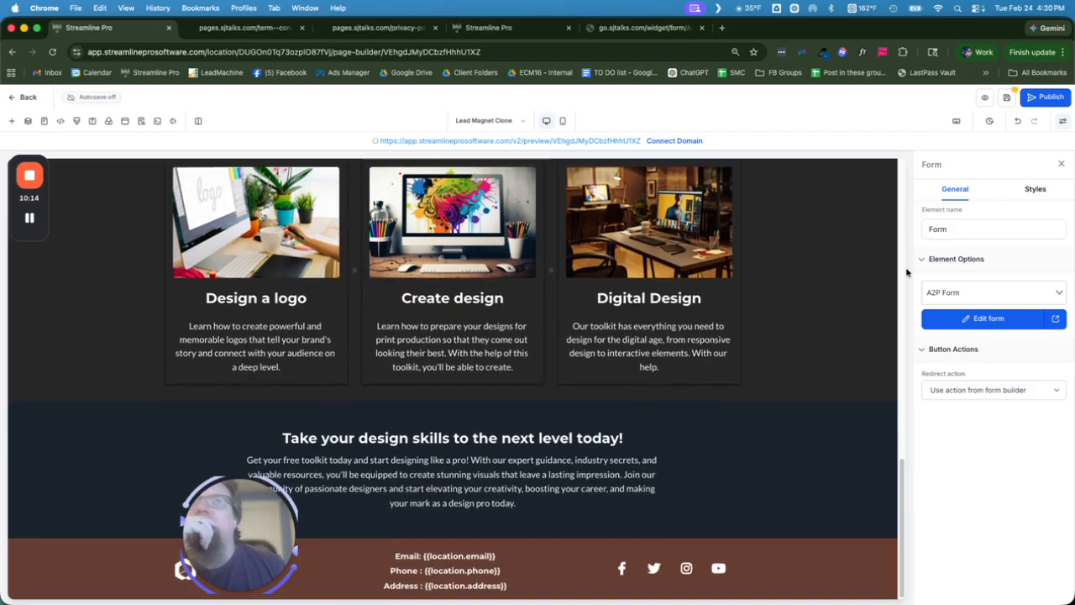
pyautogui.click(1007, 98)
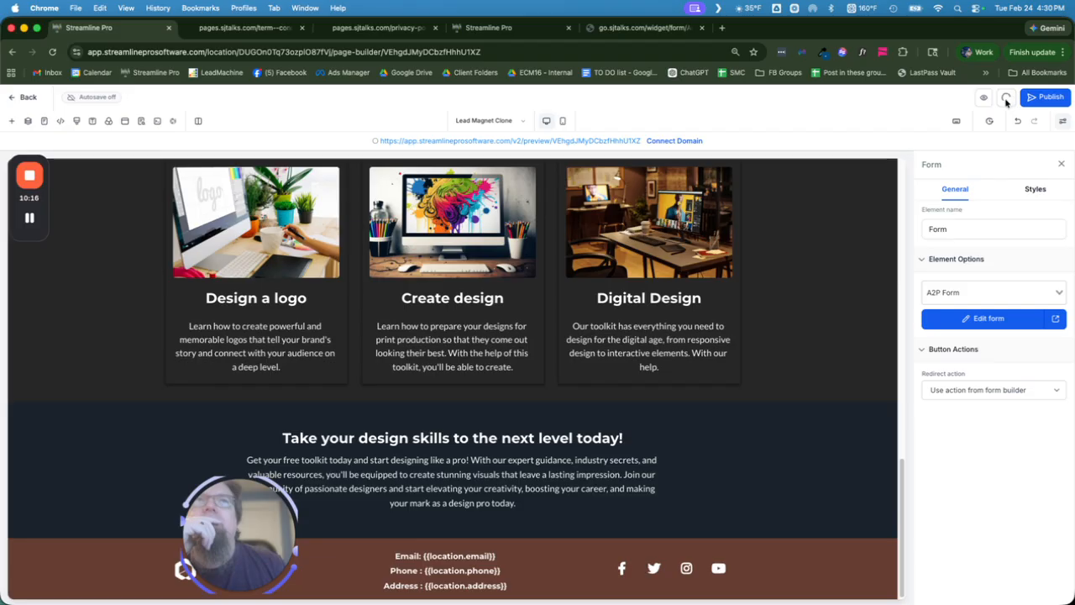
# - Connect the pages.sjtalks.com domain to the lead magnet page and publish it
pyautogui.click(985, 99)
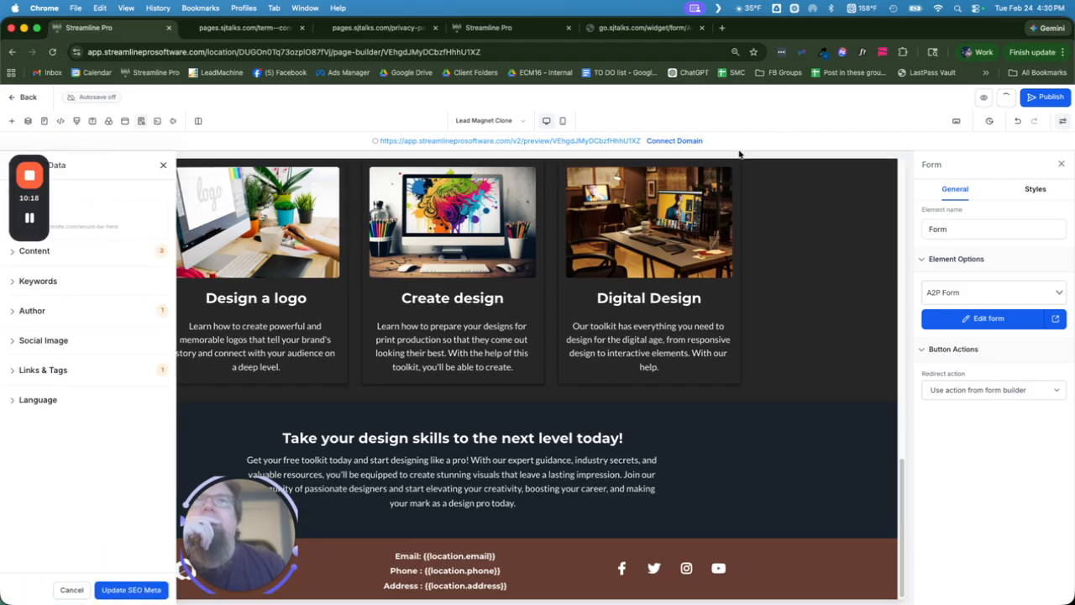
pyautogui.click(676, 142)
pyautogui.click(445, 349)
pyautogui.click(458, 370)
pyautogui.click(643, 400)
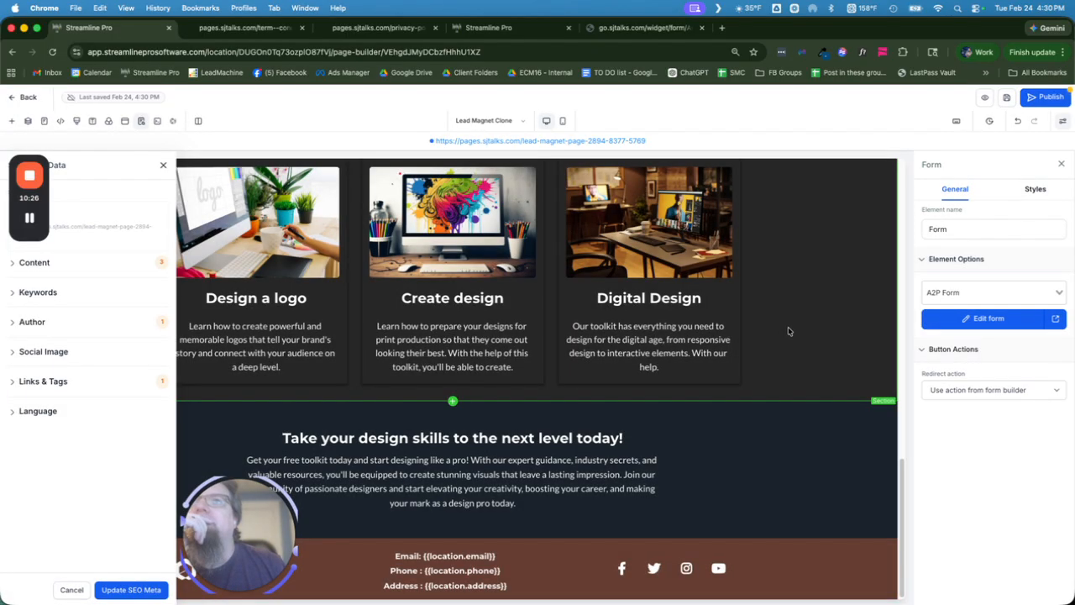
pyautogui.click(1040, 97)
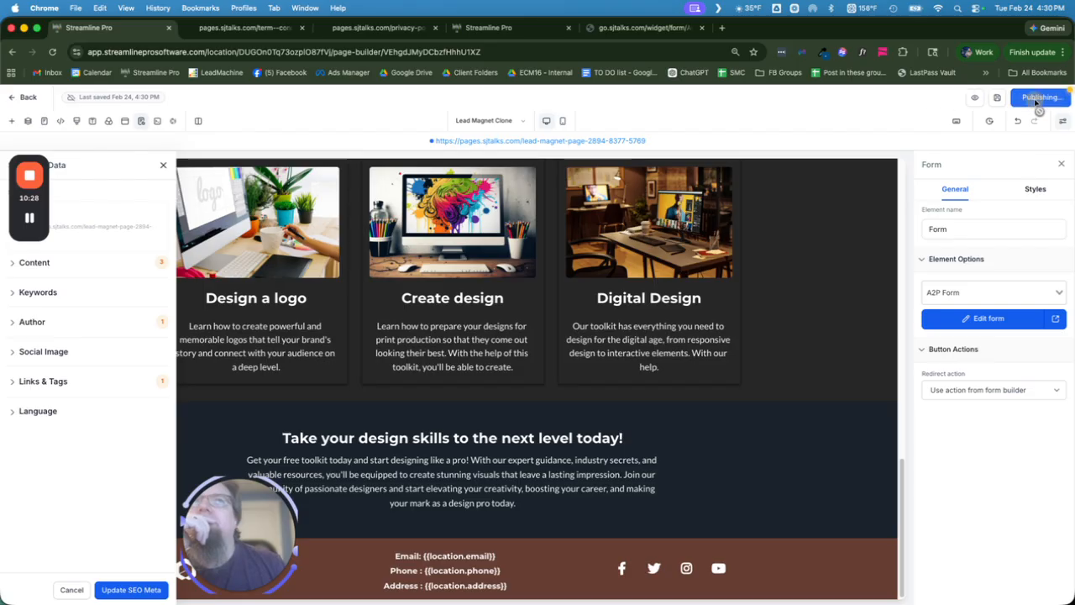
# - Open the published lead magnet page and check its form fields, consent checkboxes and policy links
pyautogui.click(551, 141)
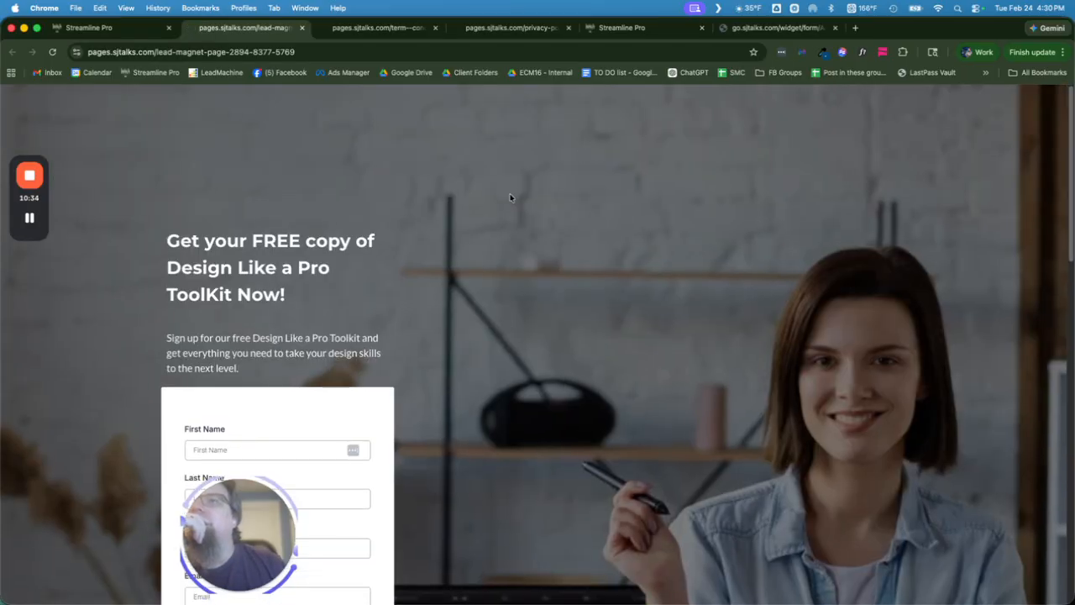
pyautogui.scroll(-5, 514, 195)
pyautogui.scroll(-5, 514, 199)
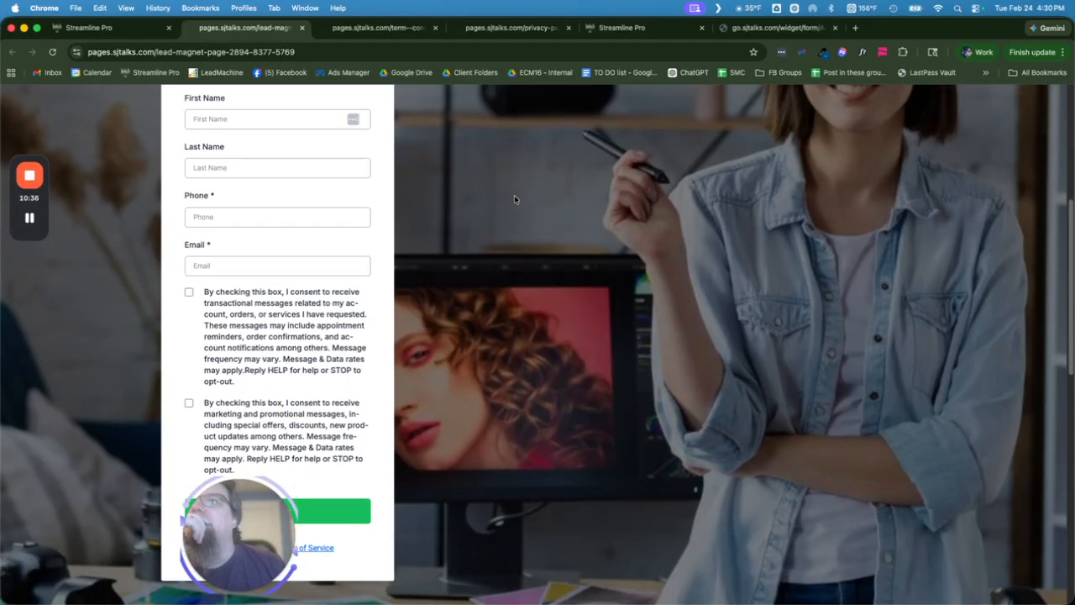
pyautogui.scroll(-1, 515, 199)
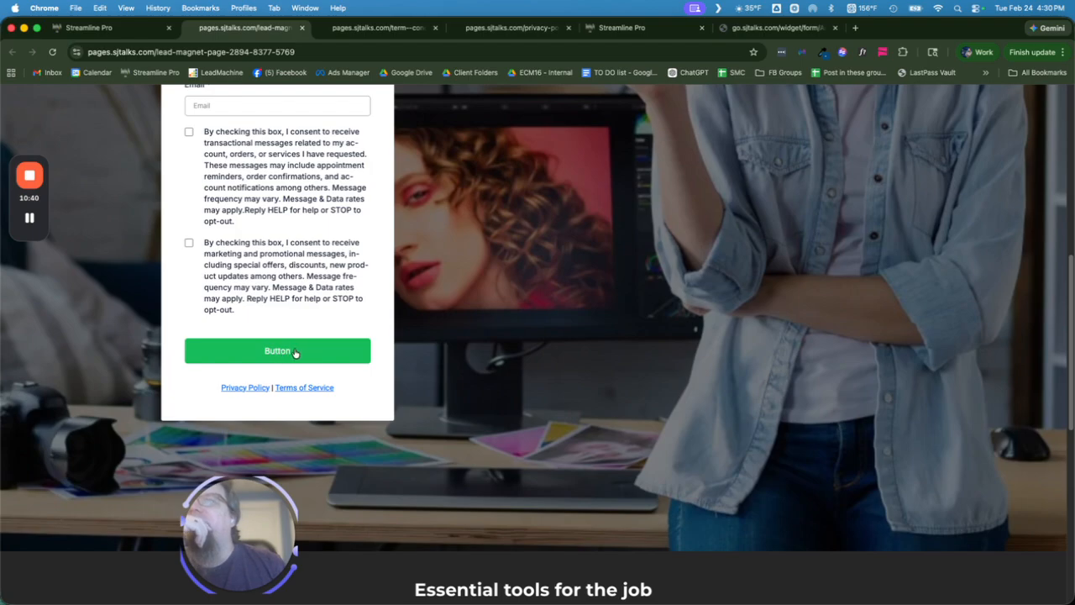
pyautogui.scroll(3, 295, 348)
pyautogui.scroll(5, 295, 348)
pyautogui.click(89, 28)
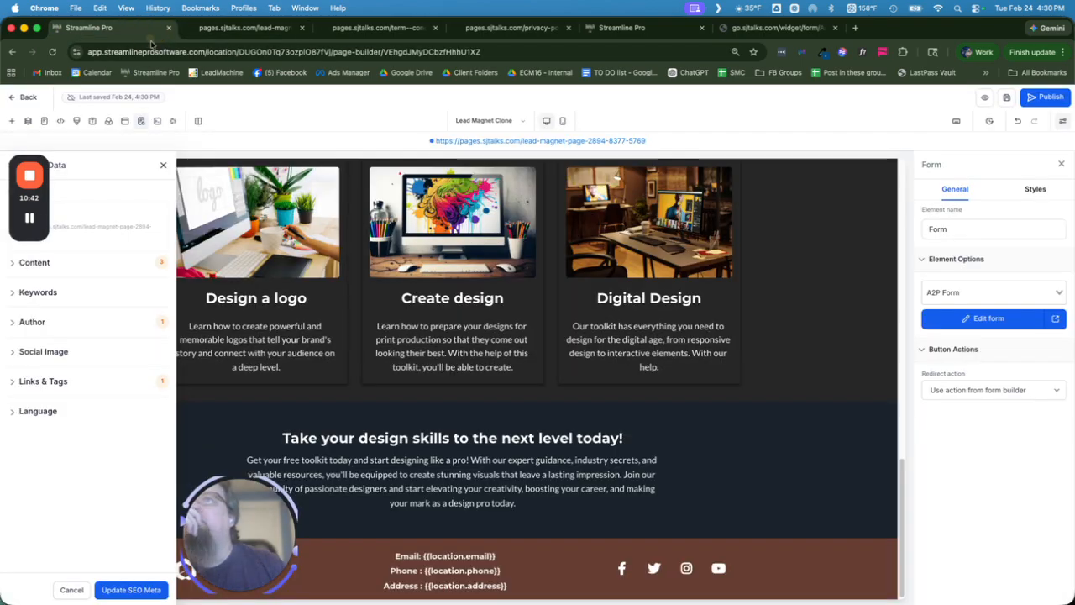
pyautogui.click(407, 27)
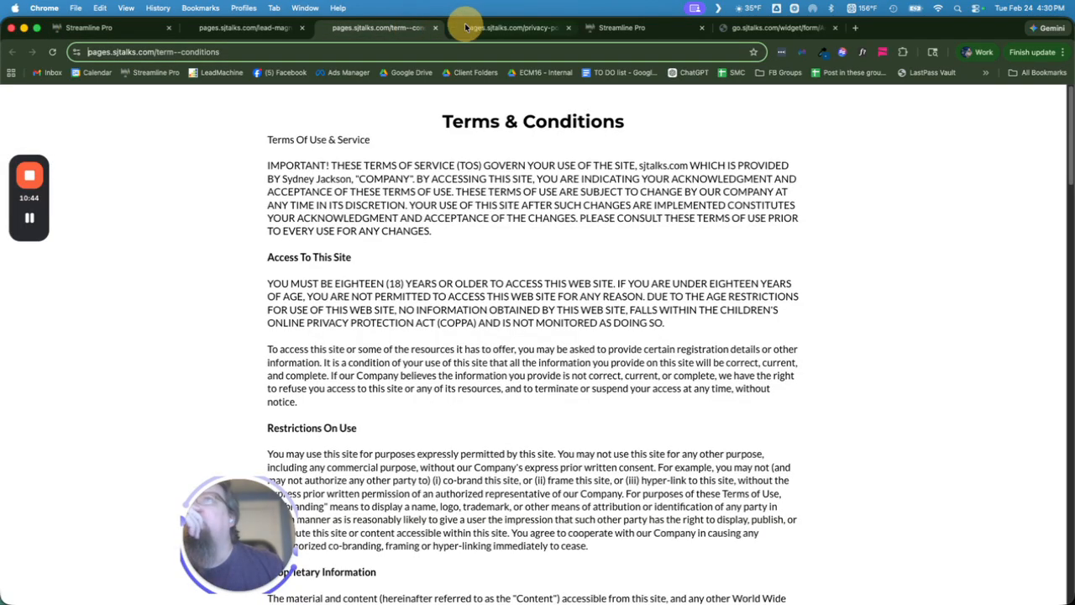
pyautogui.click(499, 26)
pyautogui.click(630, 28)
pyautogui.click(785, 27)
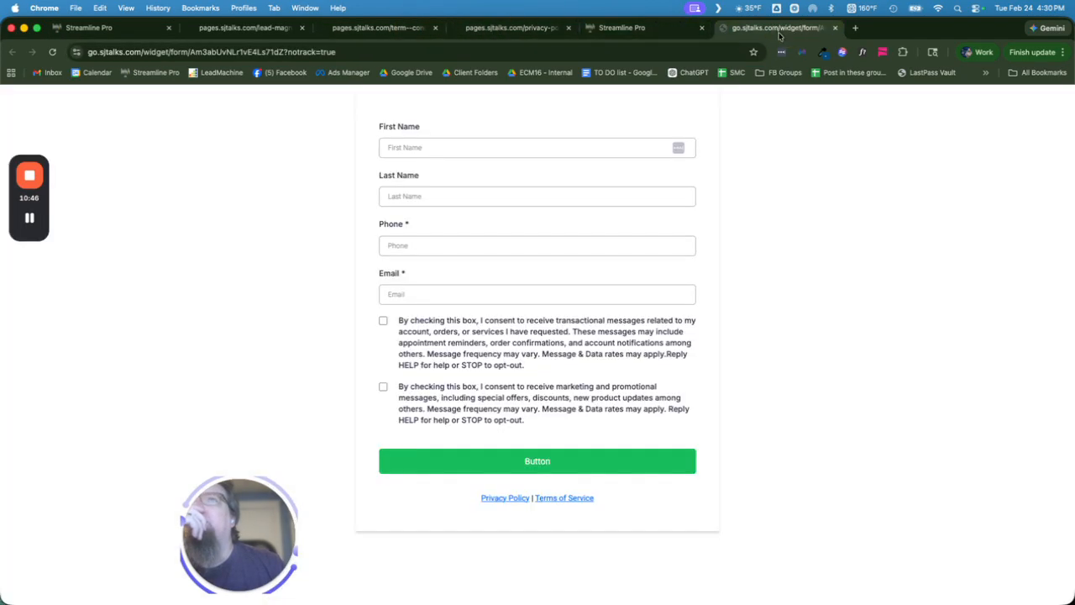
# - Open the A2P Form in the form builder from the sub-account's list of forms
pyautogui.click(655, 31)
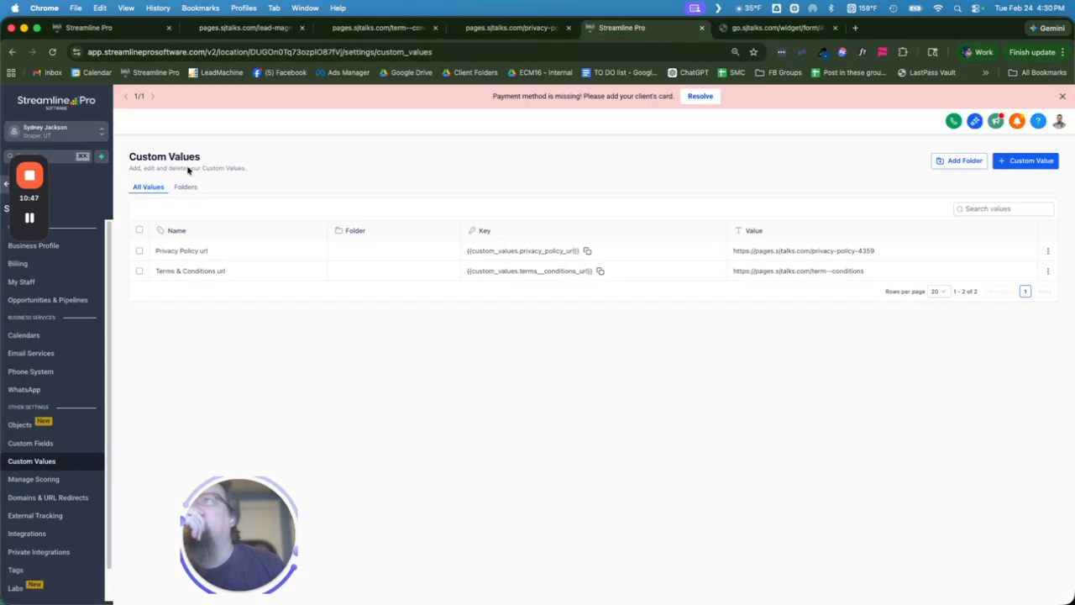
pyautogui.click(7, 186)
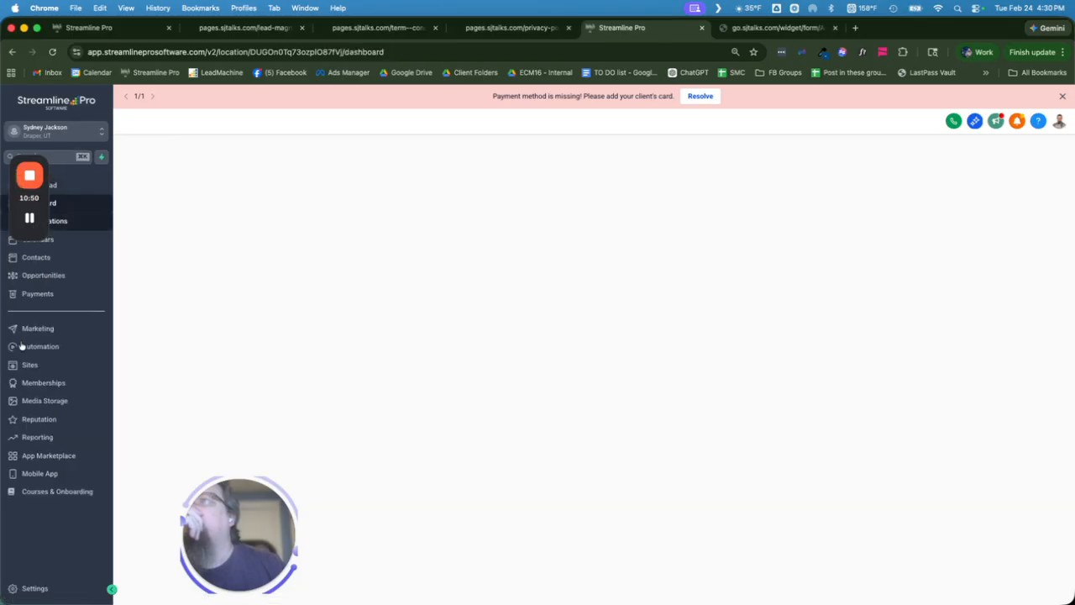
pyautogui.click(68, 365)
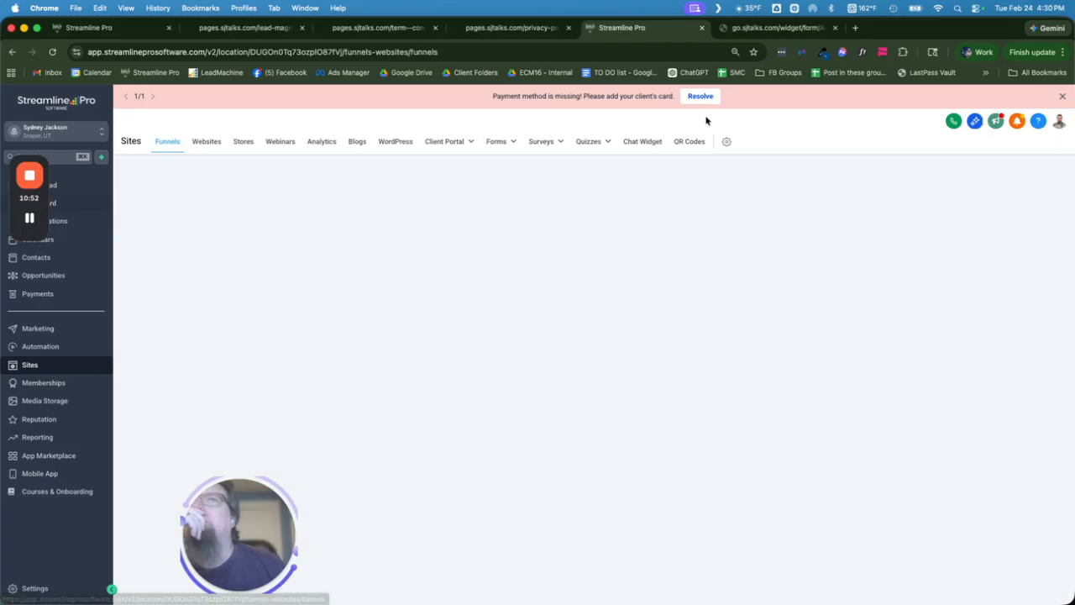
pyautogui.moveTo(509, 146)
pyautogui.click(497, 164)
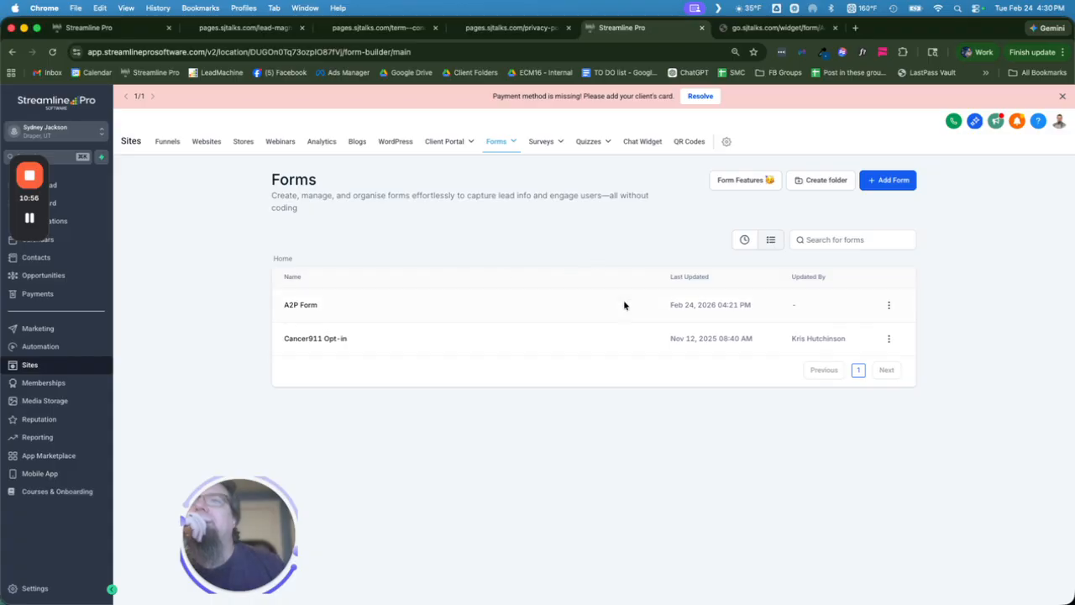
pyautogui.click(890, 306)
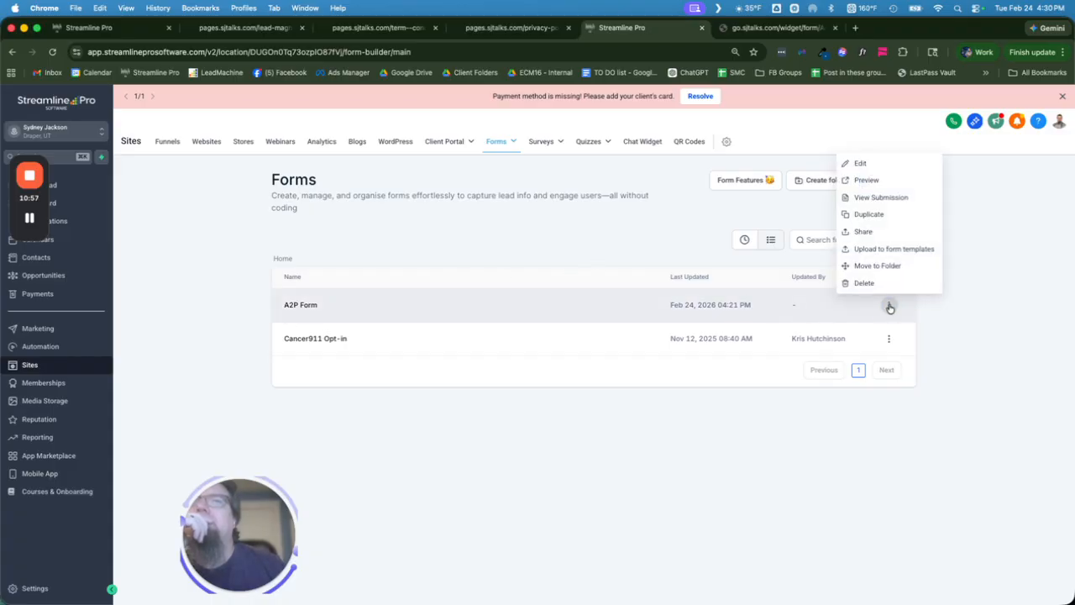
pyautogui.click(887, 180)
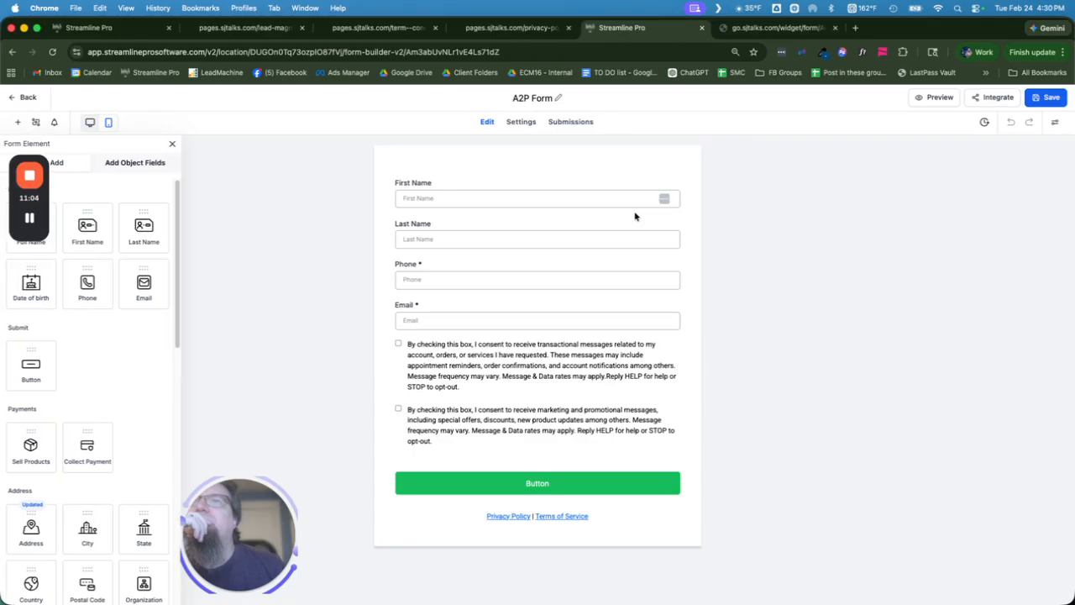
# - Change the form's button text to "Submit" and save the form
pyautogui.click(534, 482)
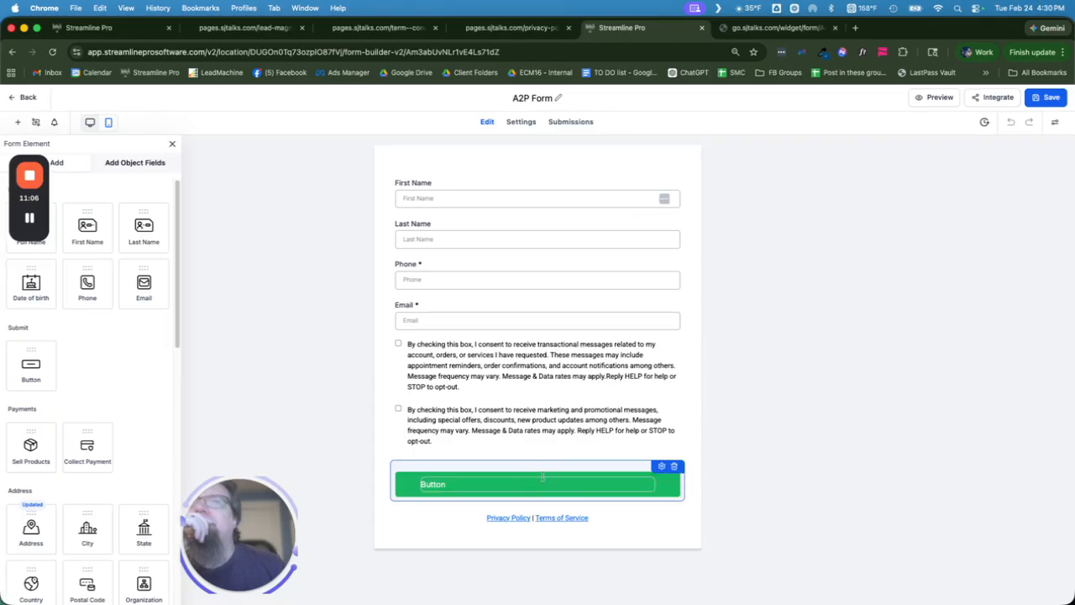
pyautogui.doubleClick(623, 483)
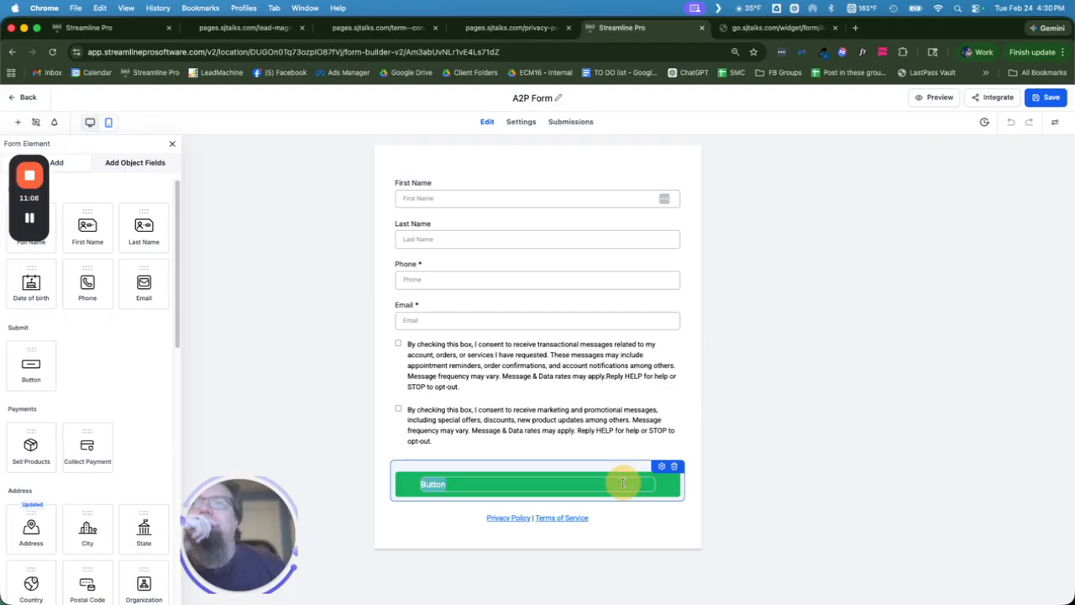
pyautogui.write('Submit')
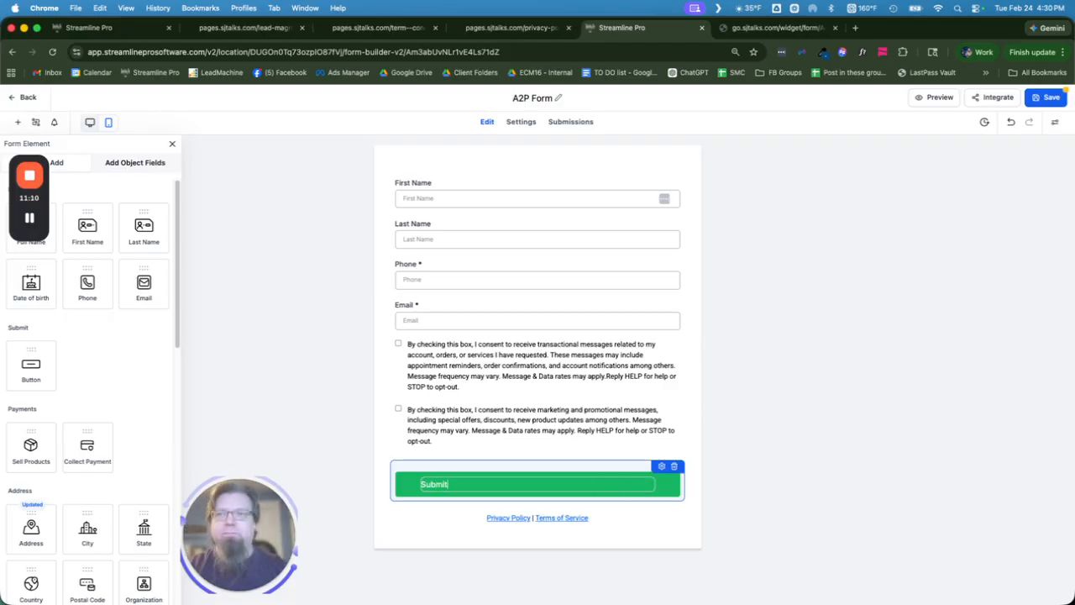
pyautogui.click(1052, 98)
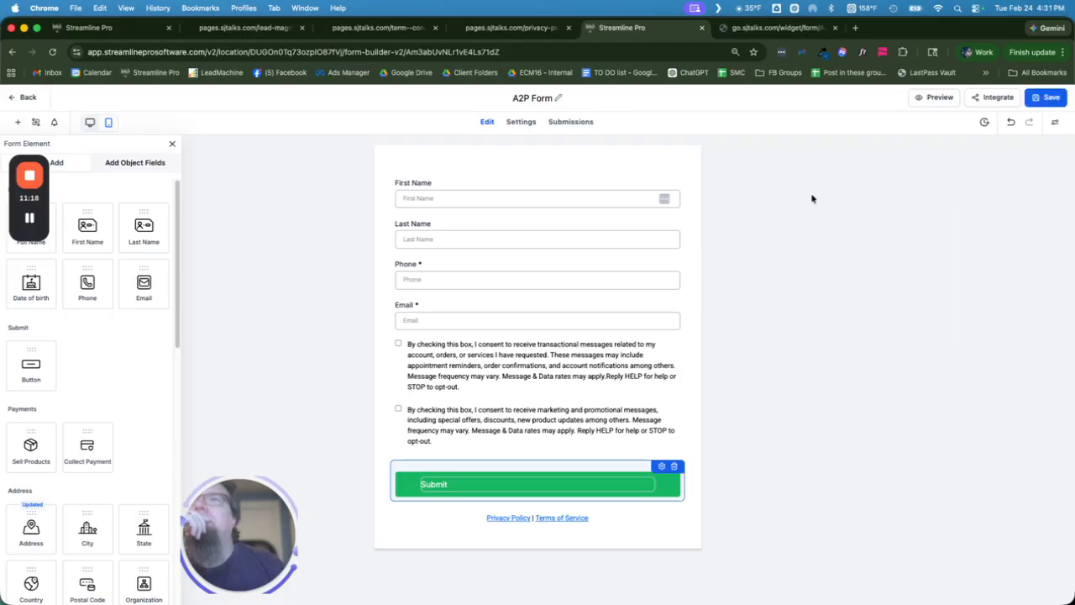
# - Leave the page editor for the Graphic Designer funnel and copy the Lead Magnet step's page URL
pyautogui.click(119, 30)
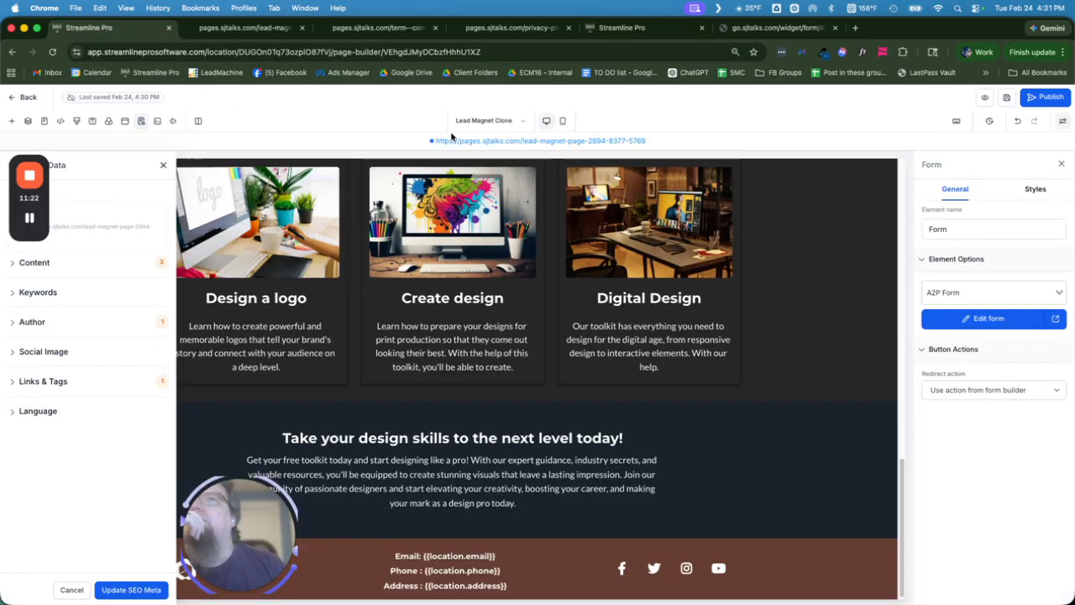
pyautogui.rightClick(533, 140)
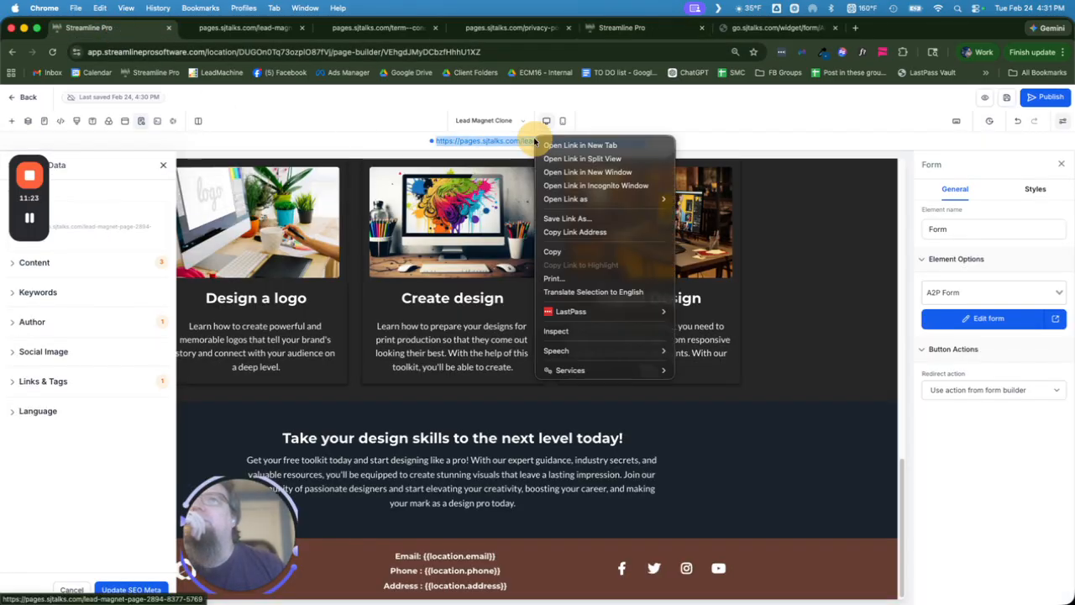
pyautogui.click(46, 98)
pyautogui.click(24, 99)
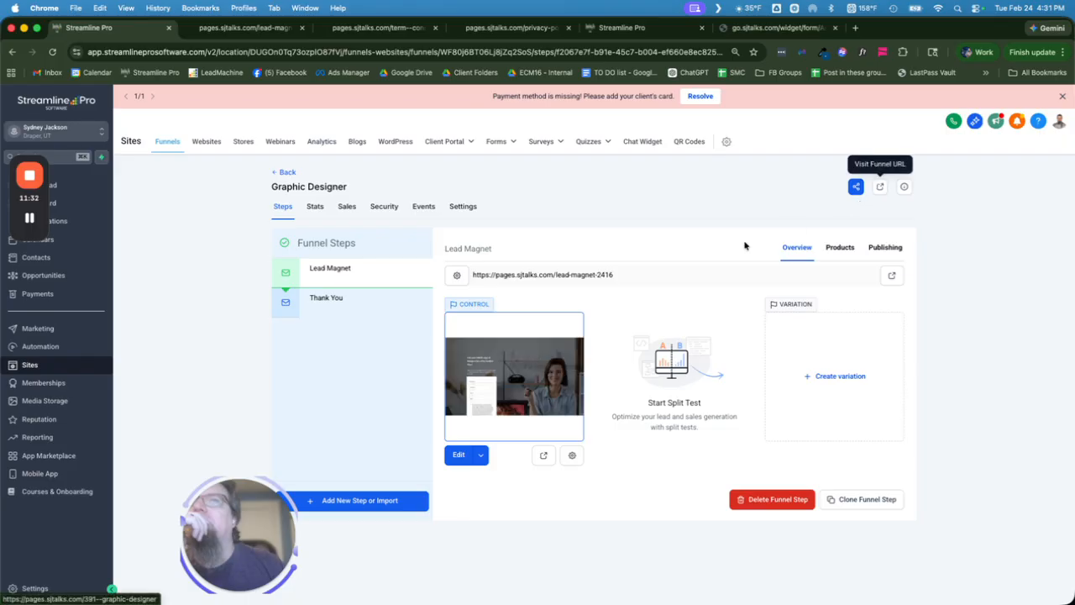
pyautogui.rightClick(588, 275)
pyautogui.click(606, 299)
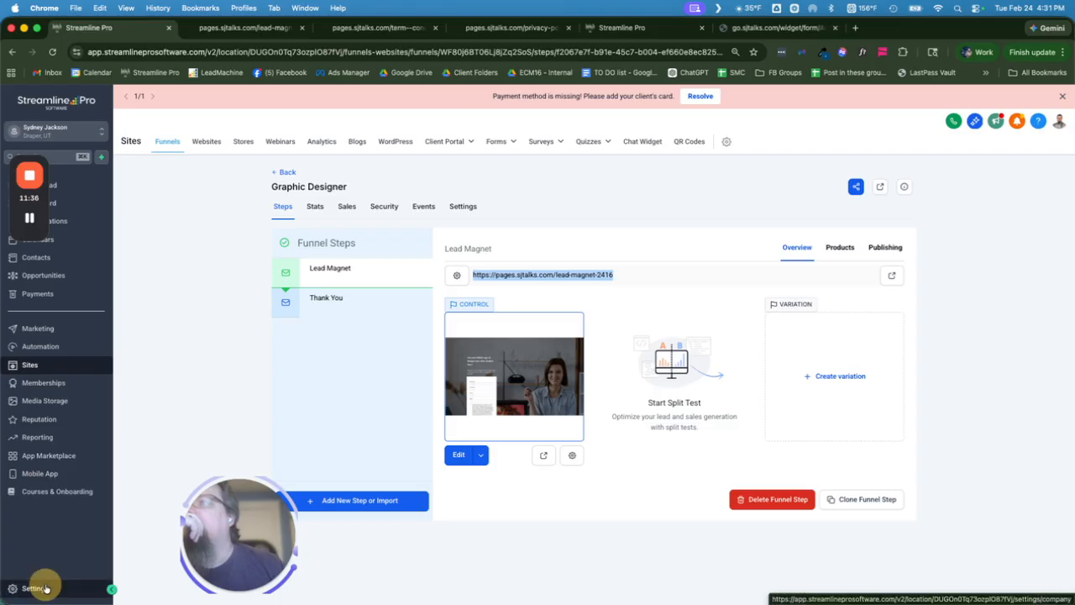
pyautogui.click(45, 588)
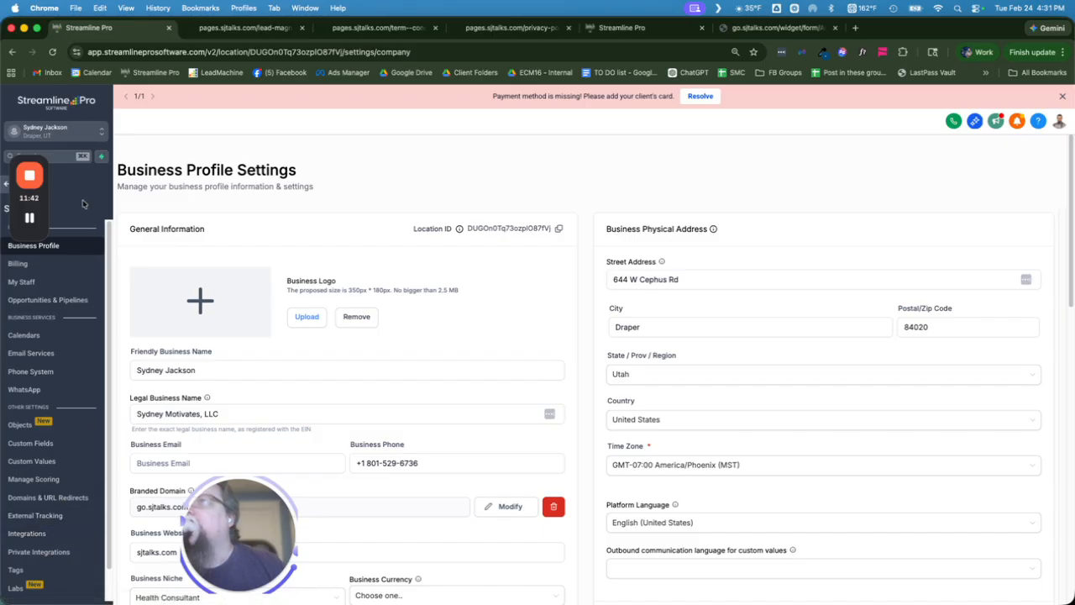
pyautogui.moveTo(878, 28); pyautogui.dragTo(873, 114)
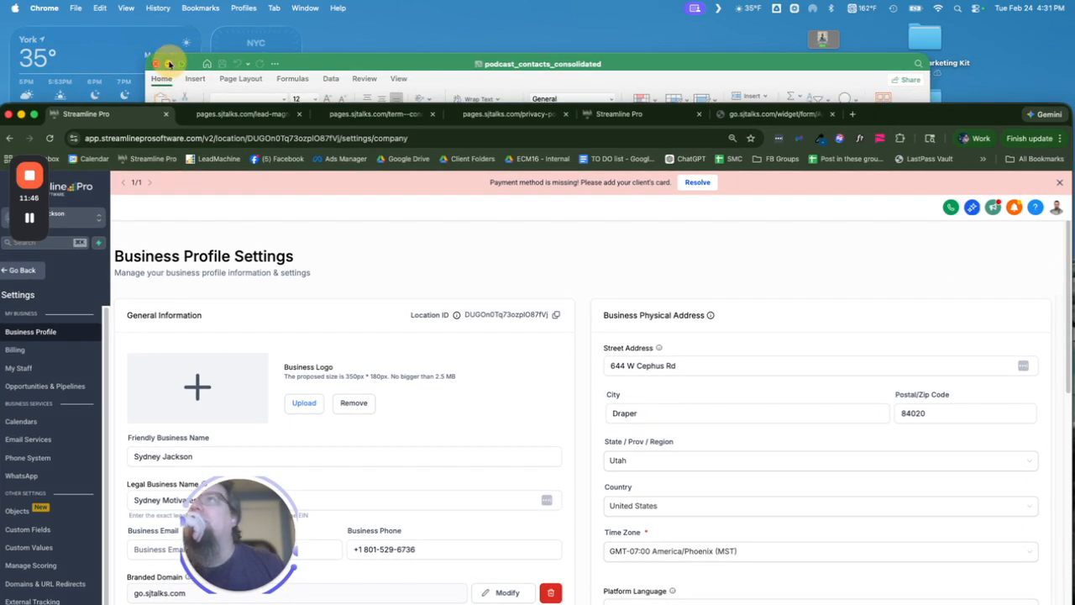
pyautogui.click(168, 64)
pyautogui.click(713, 95)
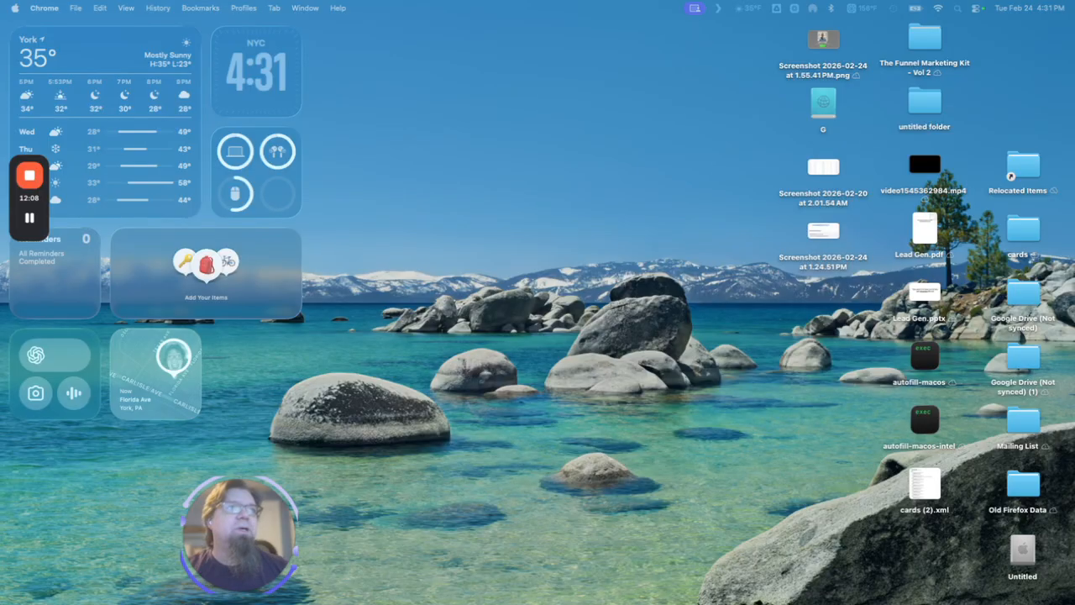
pyautogui.moveTo(1074, 38); pyautogui.dragTo(959, 31)
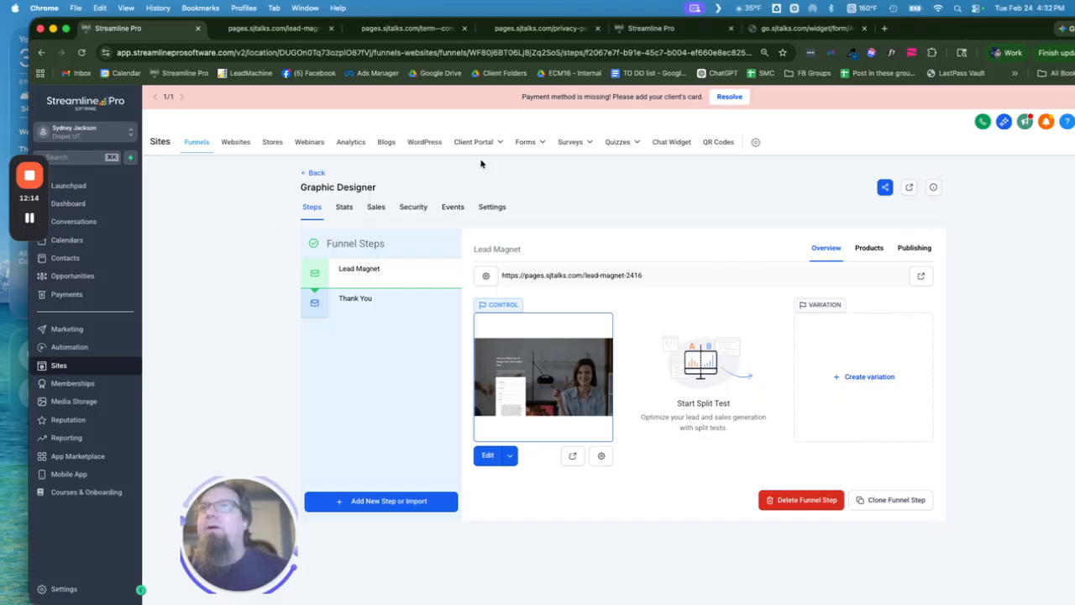
# - Start the A2P Messaging (SMS) registration from the phone system's Trust Center and dismiss the missing payment method banner
pyautogui.click(63, 588)
pyautogui.click(74, 372)
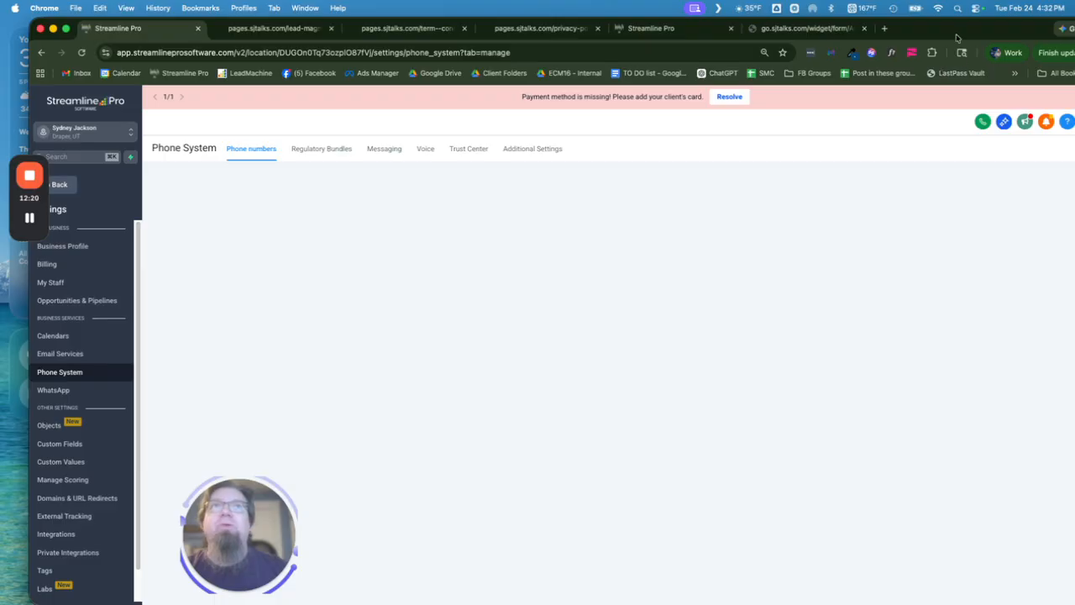
pyautogui.moveTo(956, 38); pyautogui.dragTo(926, 38)
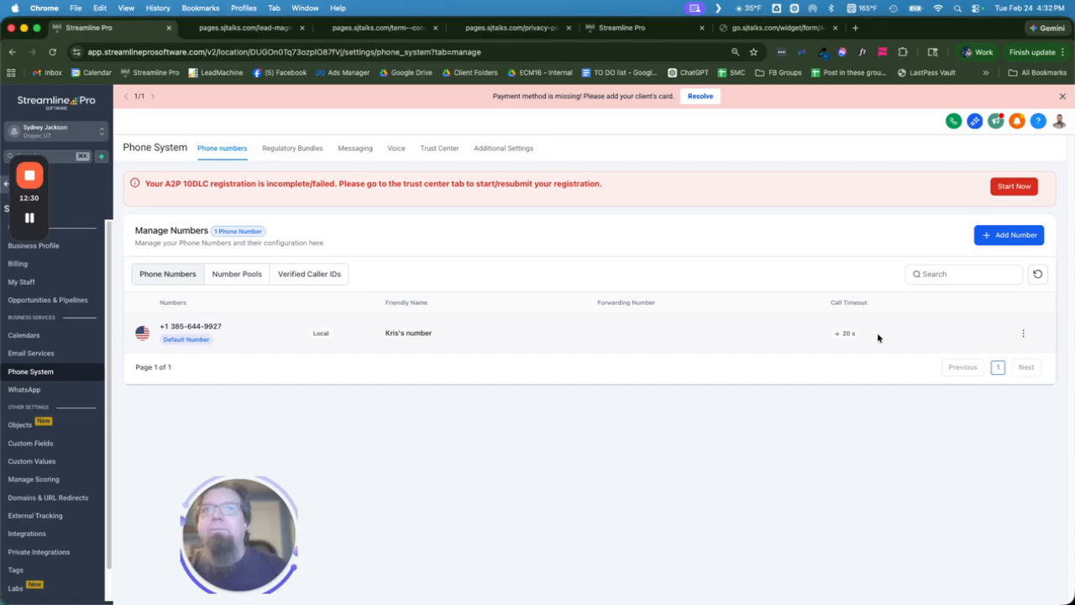
pyautogui.click(1003, 186)
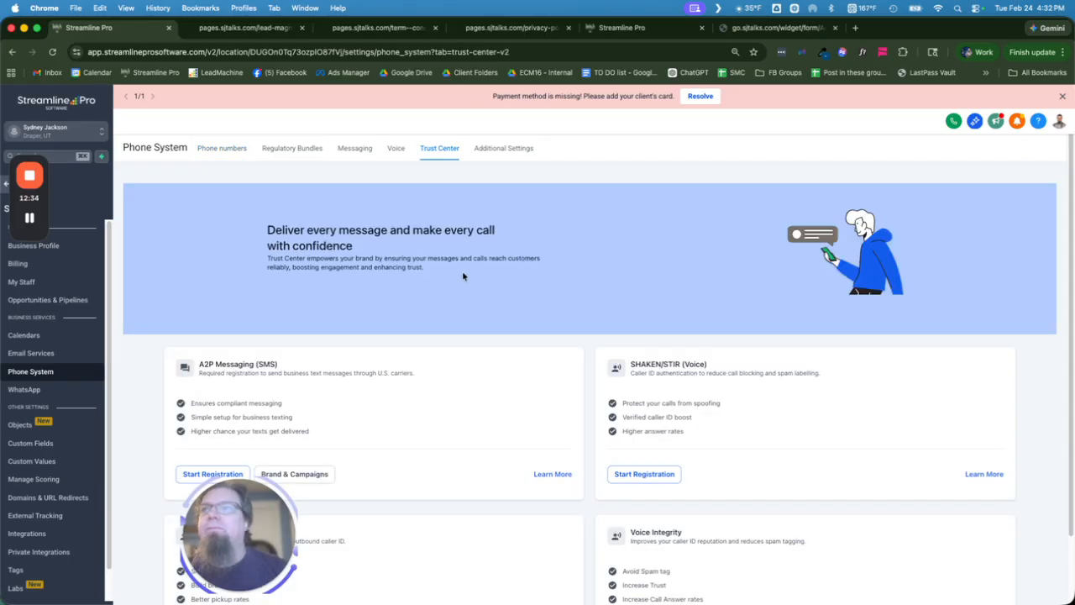
pyautogui.scroll(-2, 462, 275)
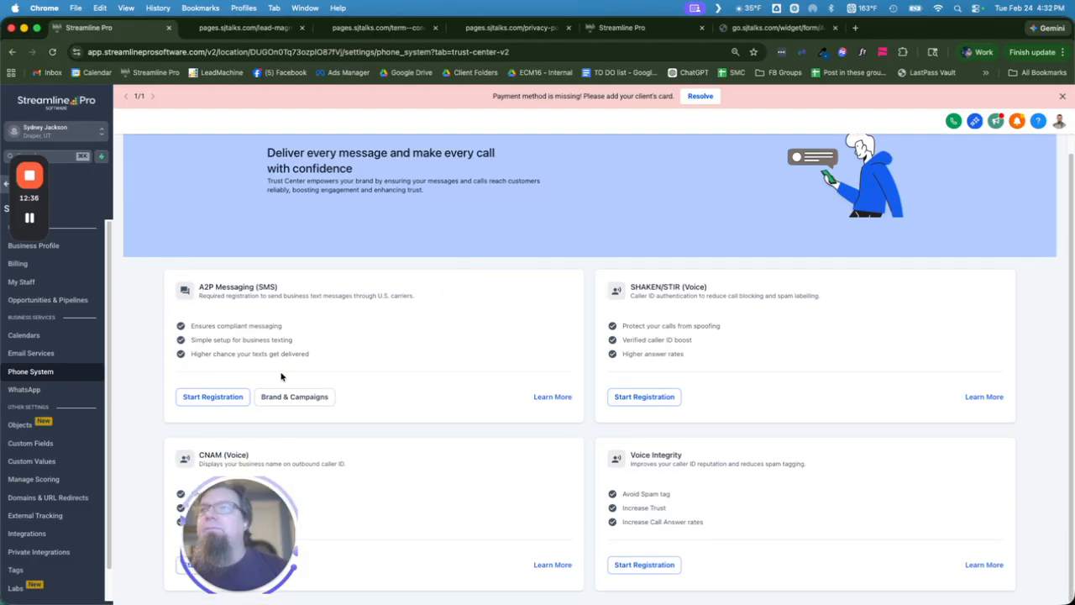
pyautogui.click(230, 400)
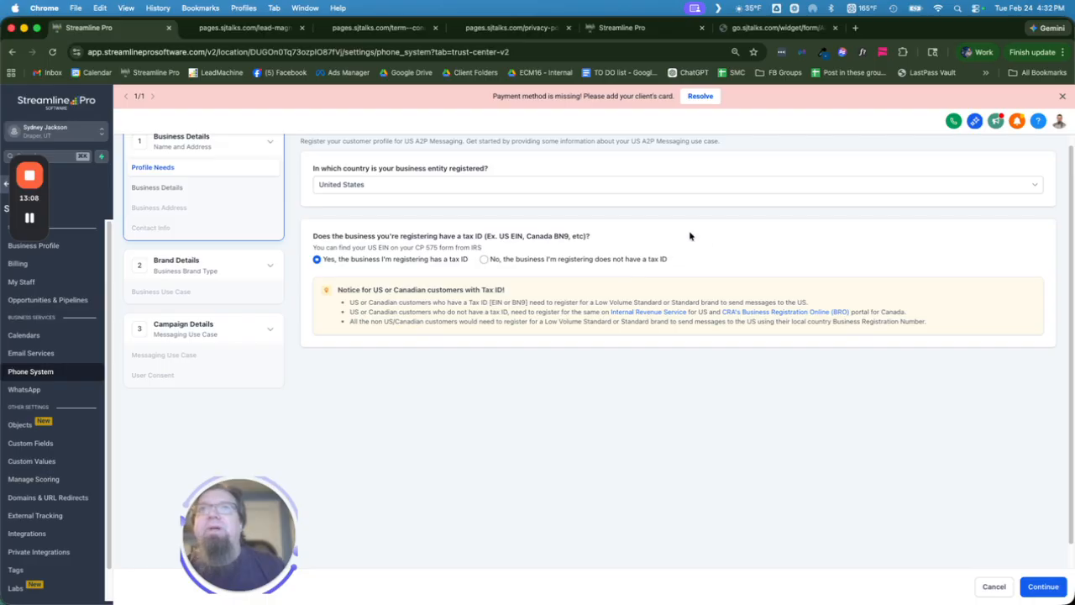
pyautogui.click(1062, 96)
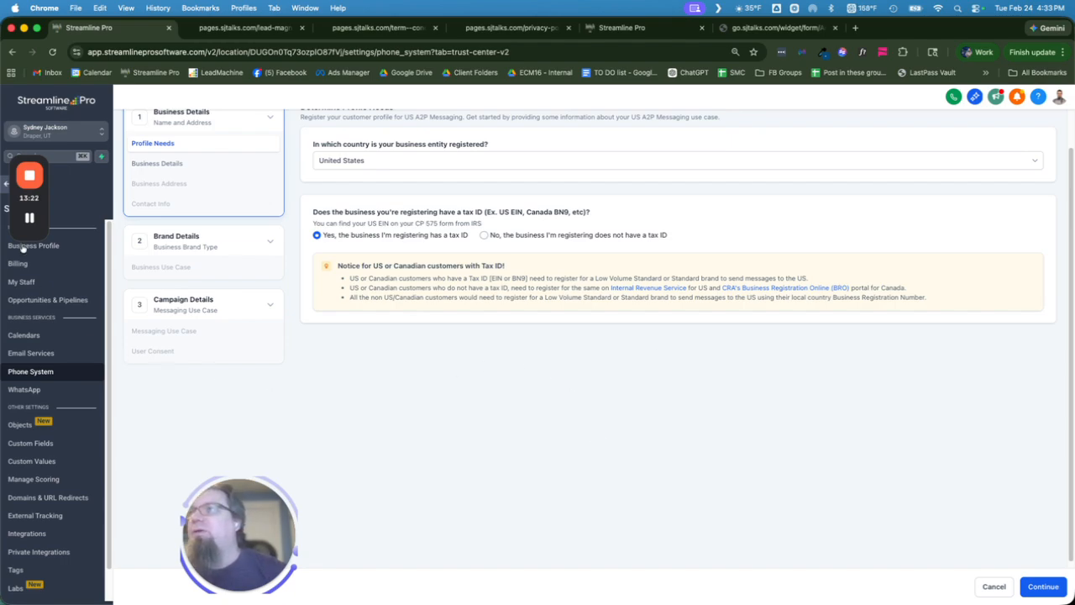
# - Leave the registration settings and open the Chapter 1 Reminder Series workflow from the automation workflow list
pyautogui.moveTo(27, 220)
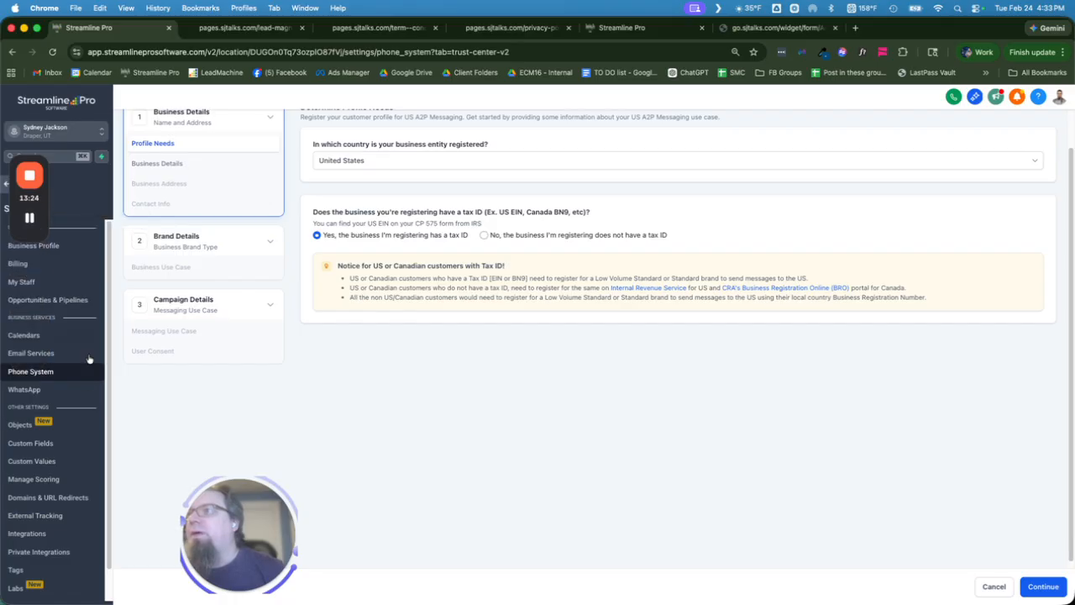
pyautogui.click(6, 184)
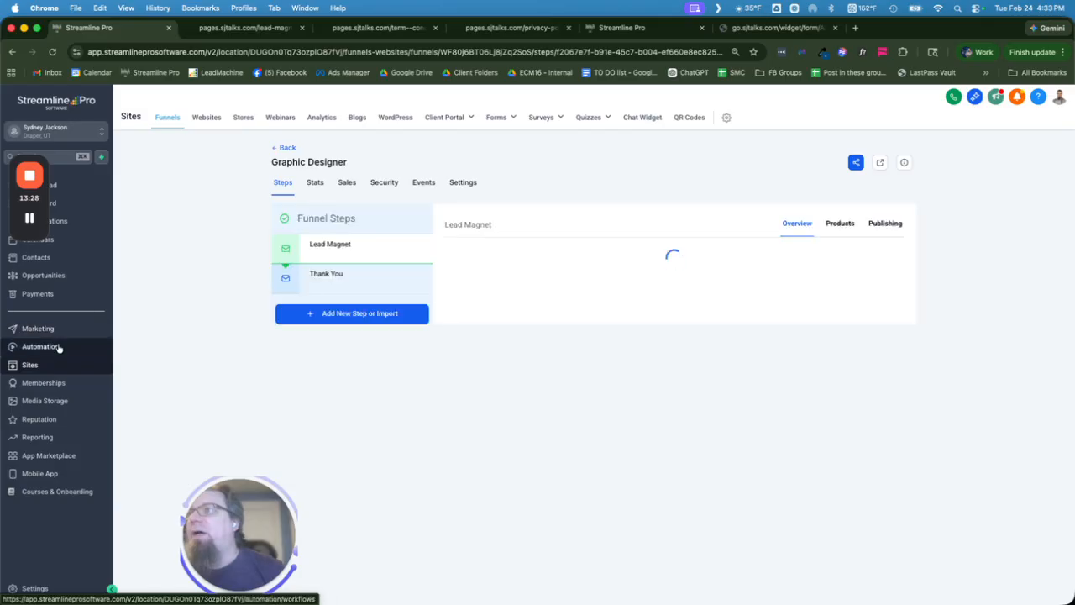
pyautogui.click(55, 346)
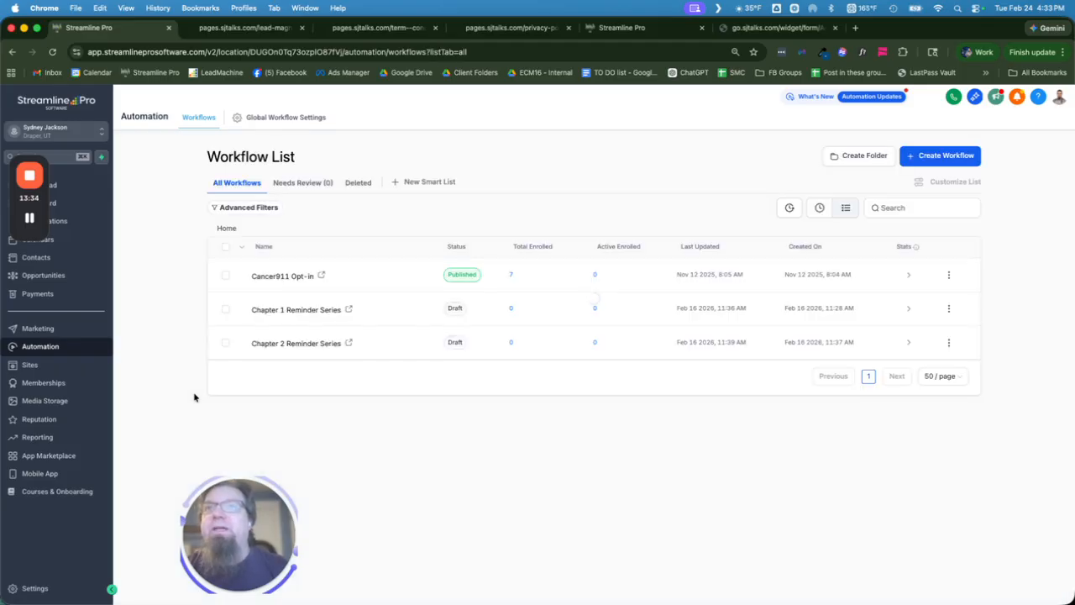
pyautogui.click(311, 310)
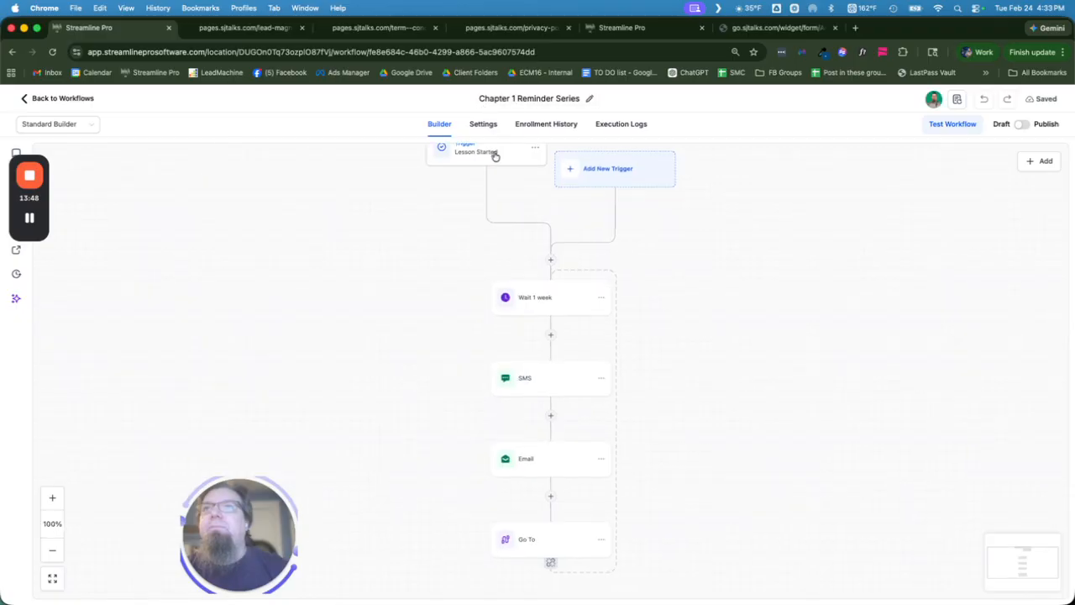
# - Examine the workflow's Lesson Started trigger and its wait, SMS and email actions, including the email's message settings
pyautogui.click(478, 156)
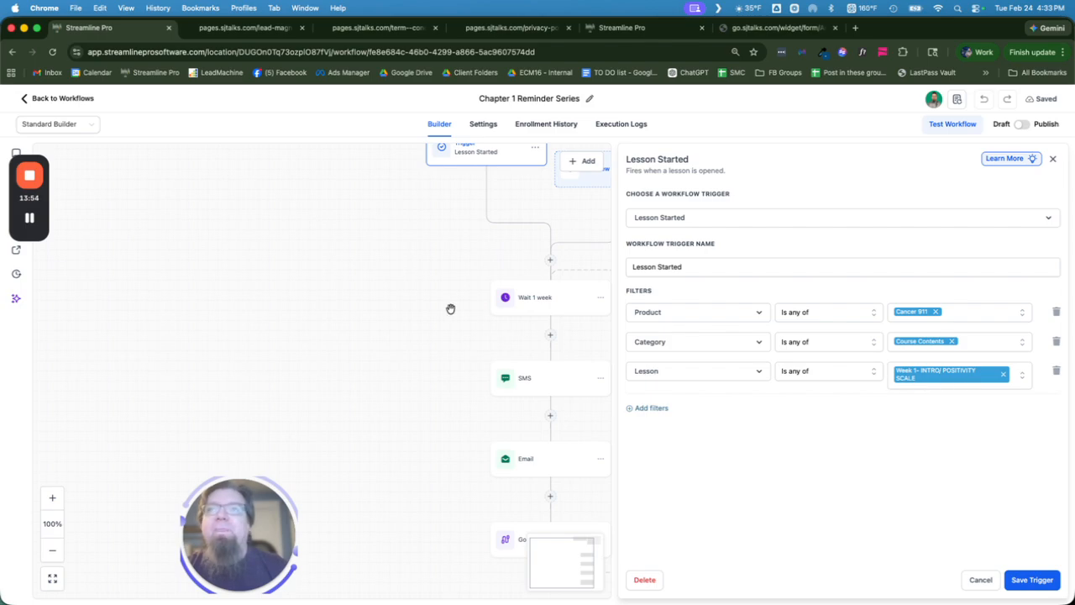
pyautogui.click(527, 302)
pyautogui.click(533, 382)
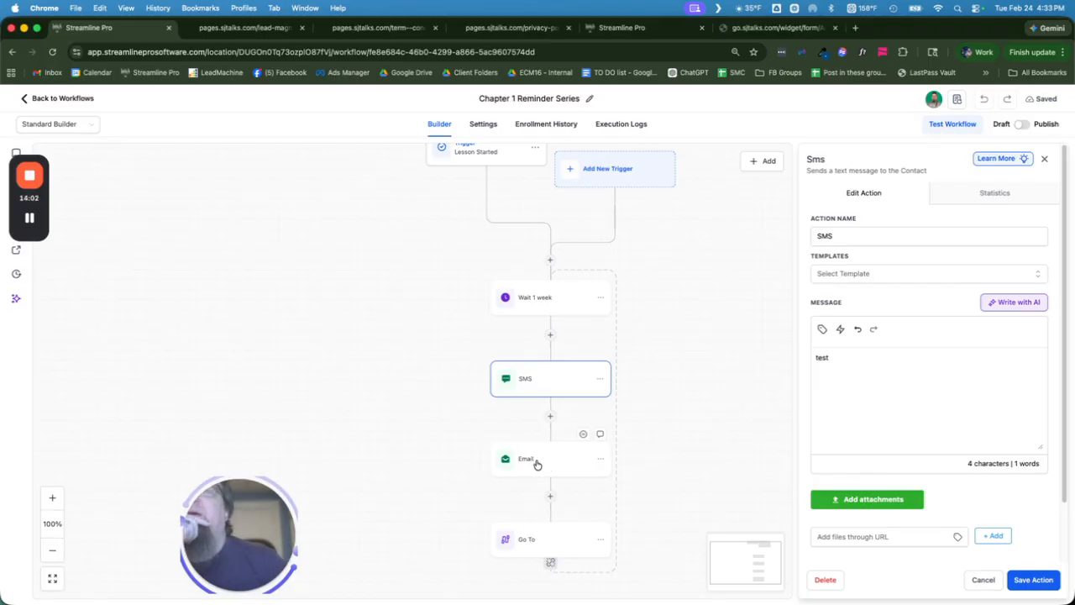
pyautogui.click(537, 460)
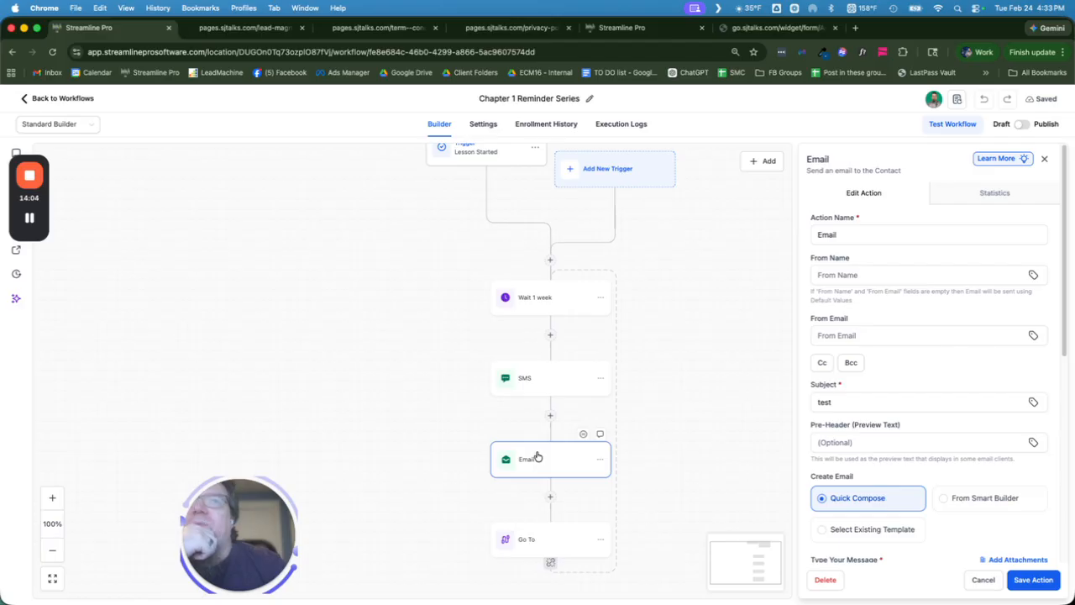
pyautogui.scroll(-5, 915, 399)
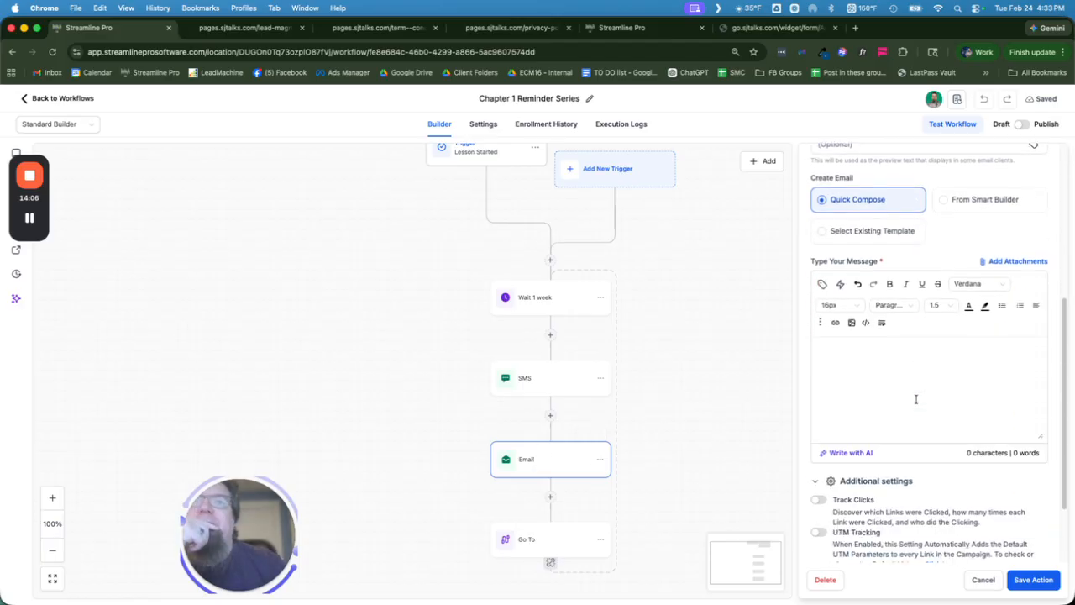
# - Leave the Chapter 1 Reminder Series workflow and open the Chapter 2 Reminder Series workflow from the workflow list
pyautogui.scroll(-2, 681, 404)
pyautogui.scroll(1, 681, 403)
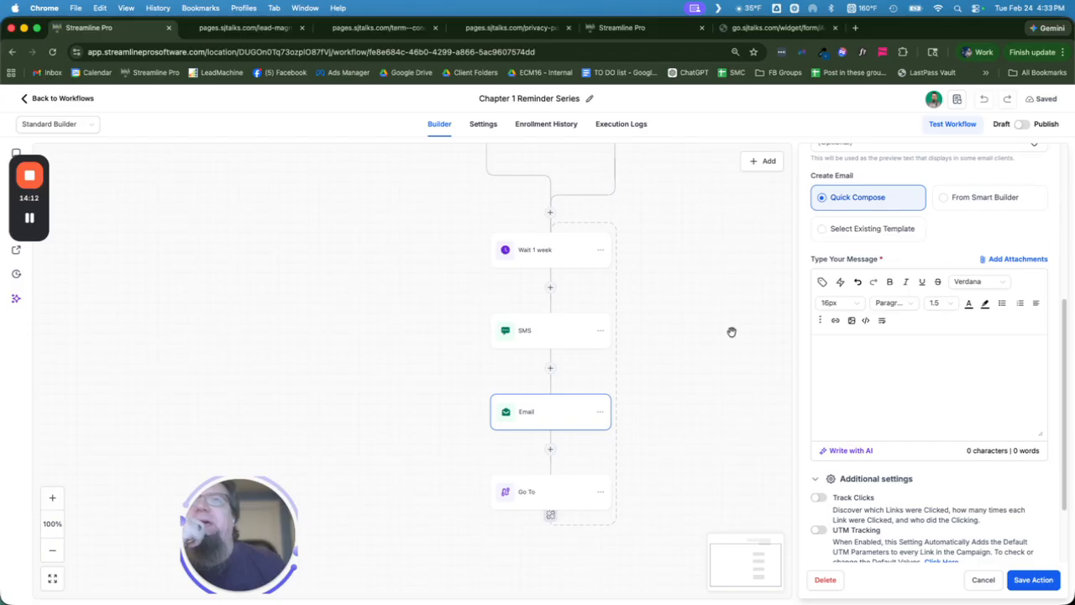
pyautogui.scroll(3, 738, 329)
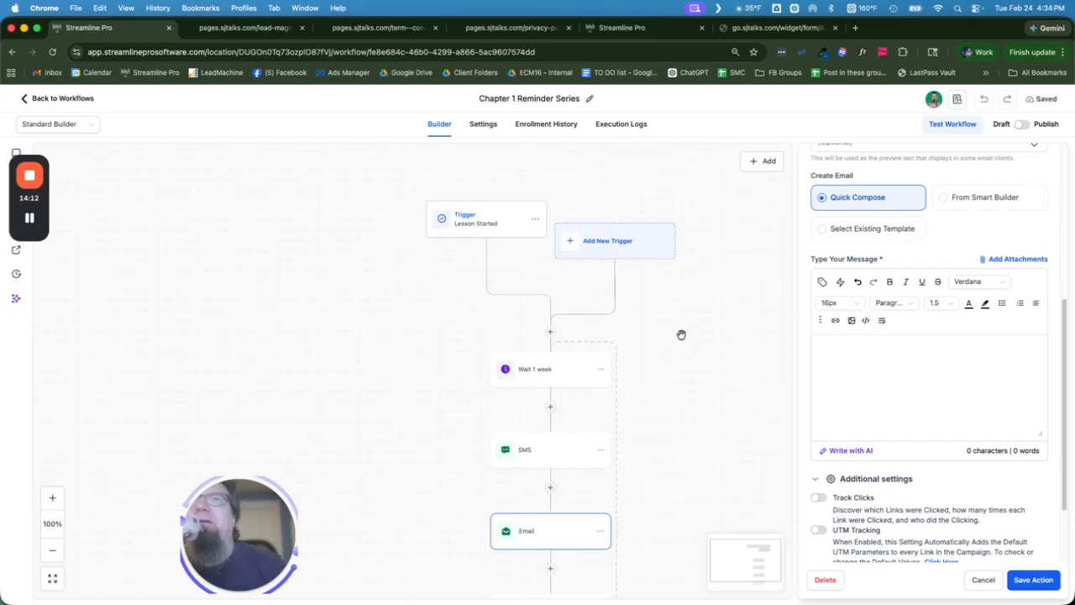
pyautogui.click(79, 101)
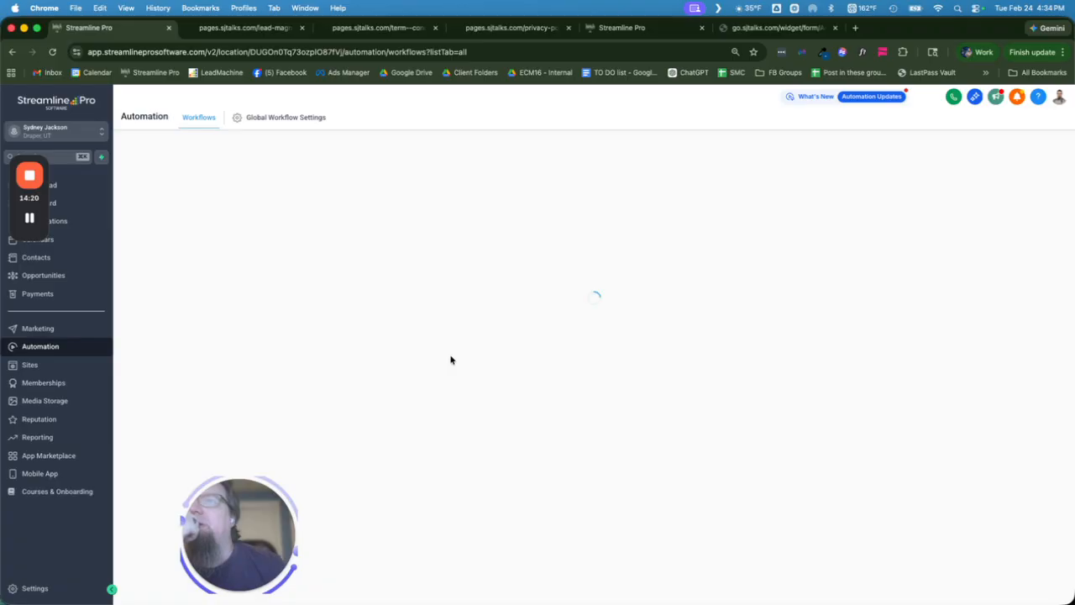
pyautogui.click(328, 344)
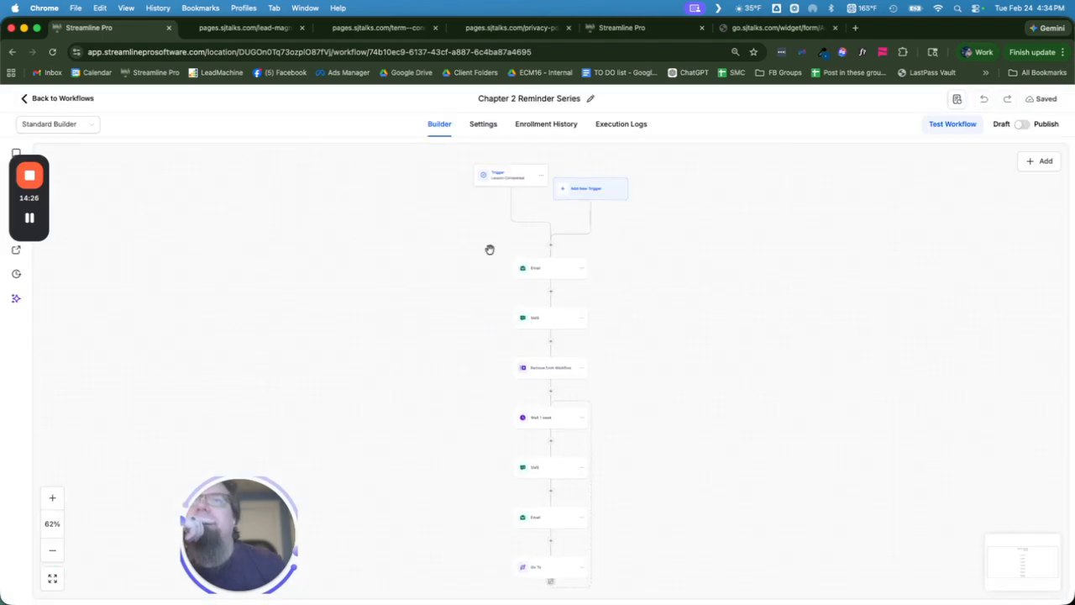
# - Review the Lesson Completed trigger's filters and save the trigger
pyautogui.click(478, 158)
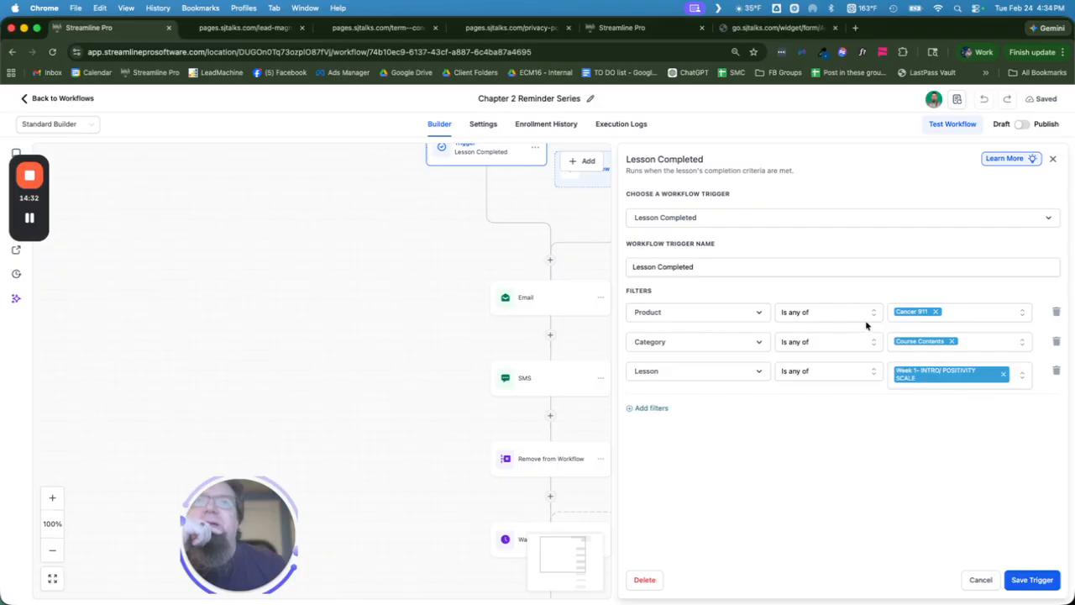
pyautogui.click(1031, 579)
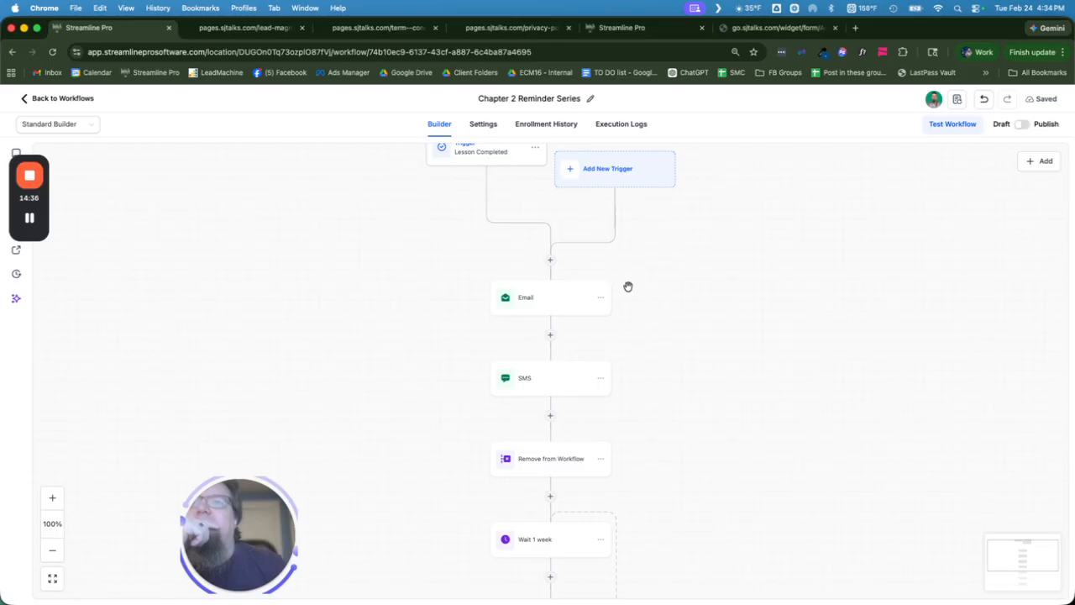
# - Examine the first email action's subject and message body, and the text of the SMS action that follows it
pyautogui.scroll(-2, 628, 286)
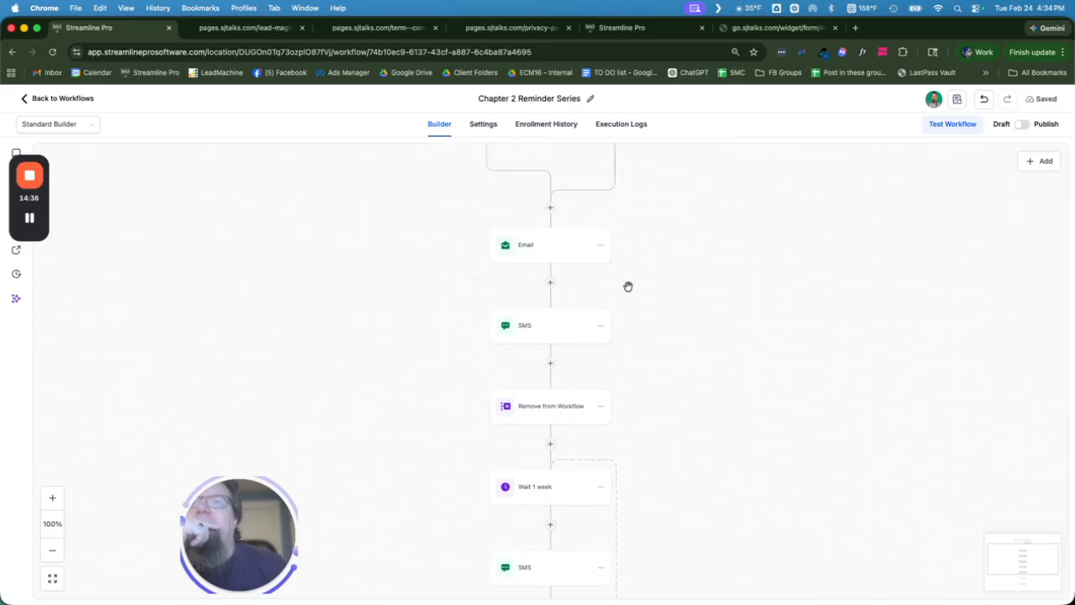
pyautogui.click(539, 253)
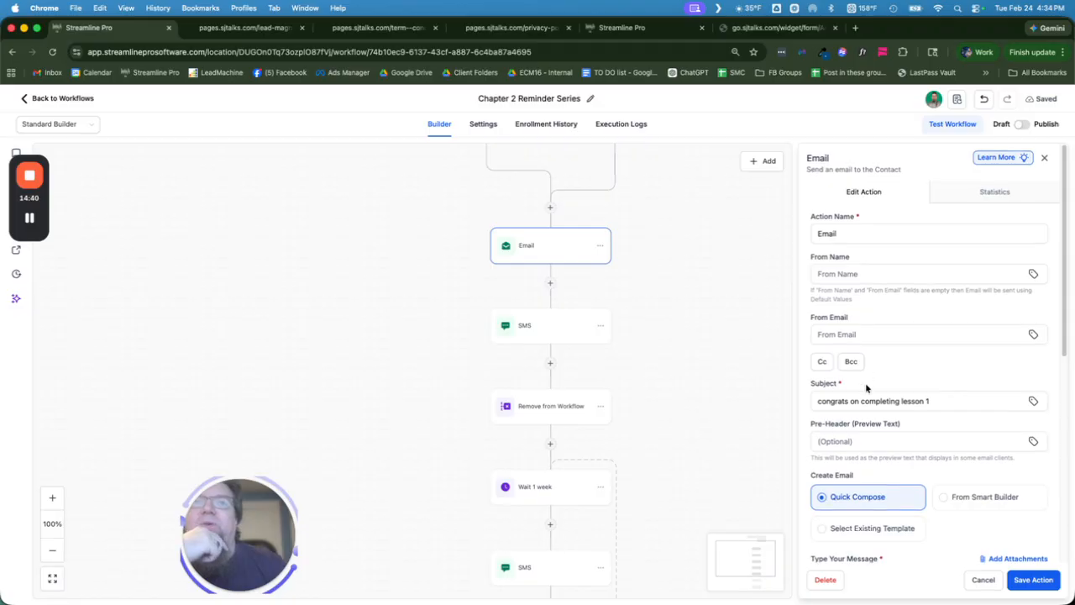
pyautogui.scroll(-1, 865, 383)
pyautogui.click(950, 365)
pyautogui.scroll(-4, 950, 365)
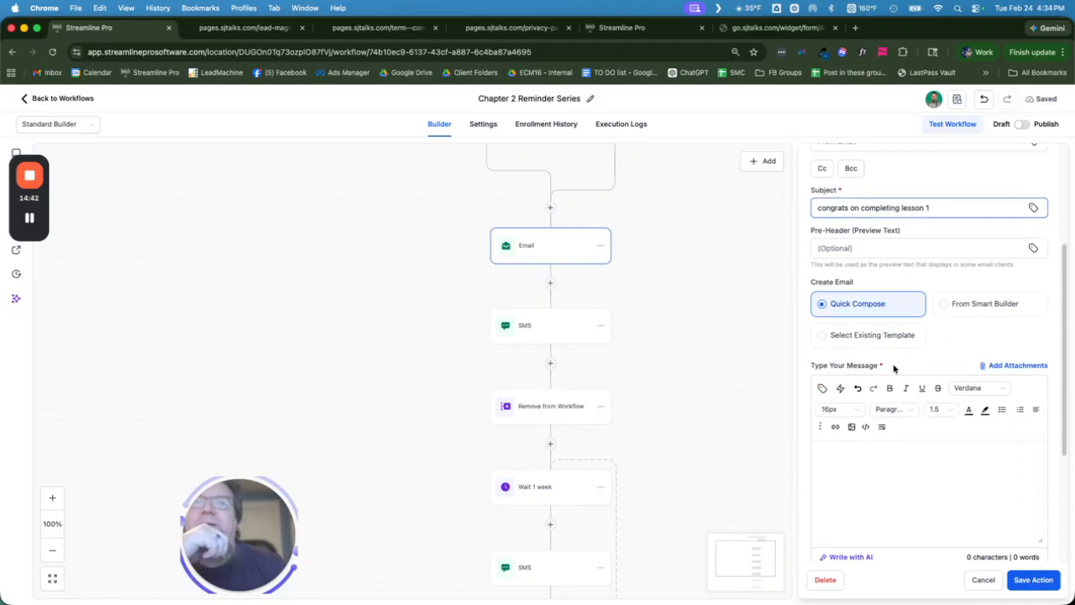
pyautogui.click(562, 331)
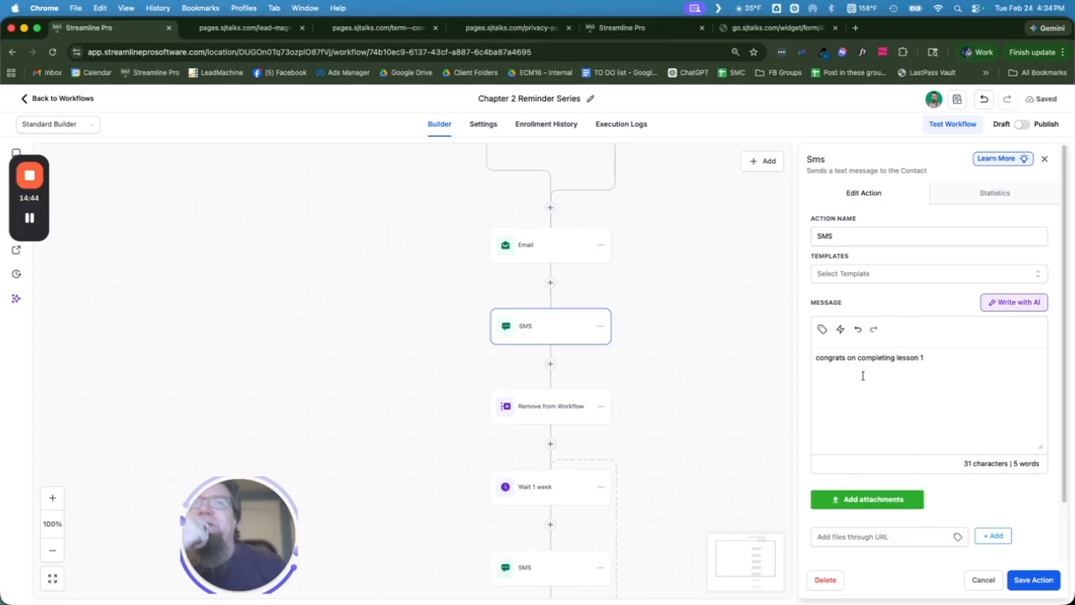
# - Check which workflow the Remove from Workflow action takes the contact out of
pyautogui.scroll(-2, 720, 365)
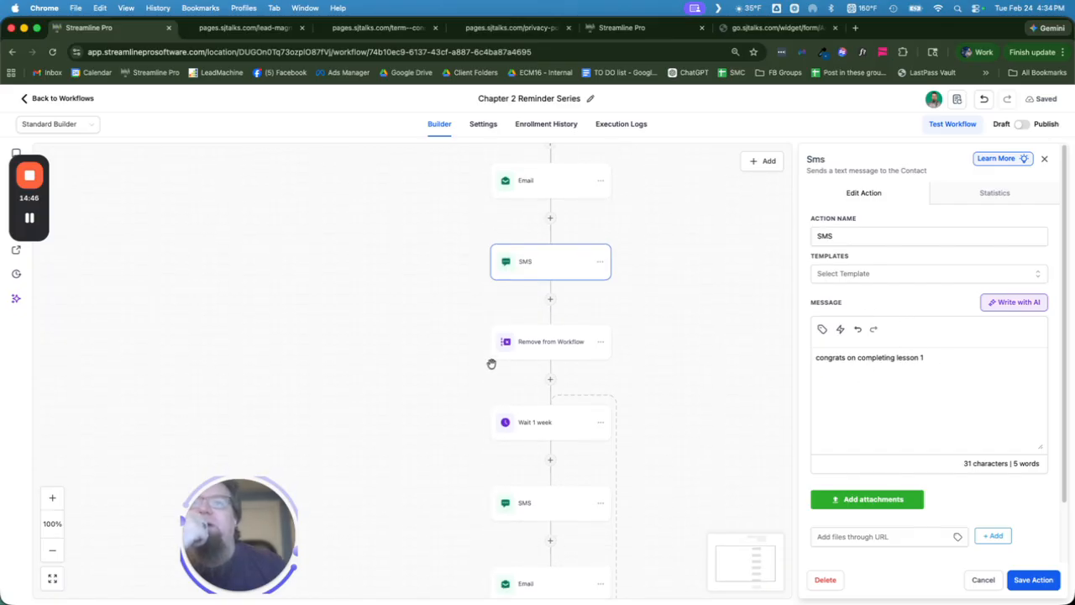
pyautogui.click(563, 355)
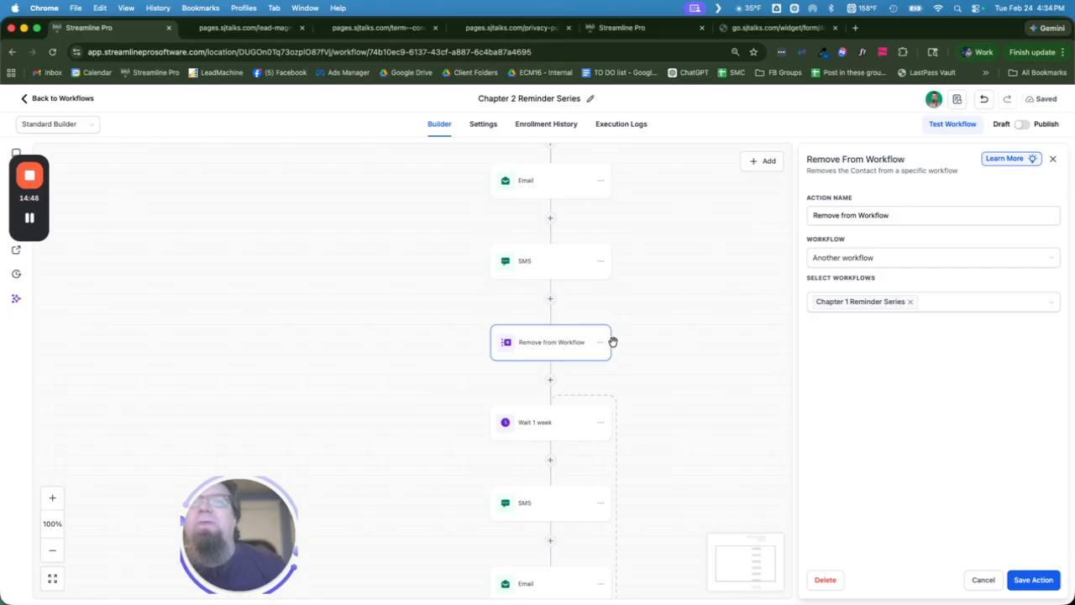
pyautogui.click(838, 303)
pyautogui.click(728, 353)
# - Examine the SMS and email actions after the one-week wait, including the email's subject, message body and additional settings
pyautogui.scroll(-5, 721, 351)
pyautogui.scroll(-1, 712, 348)
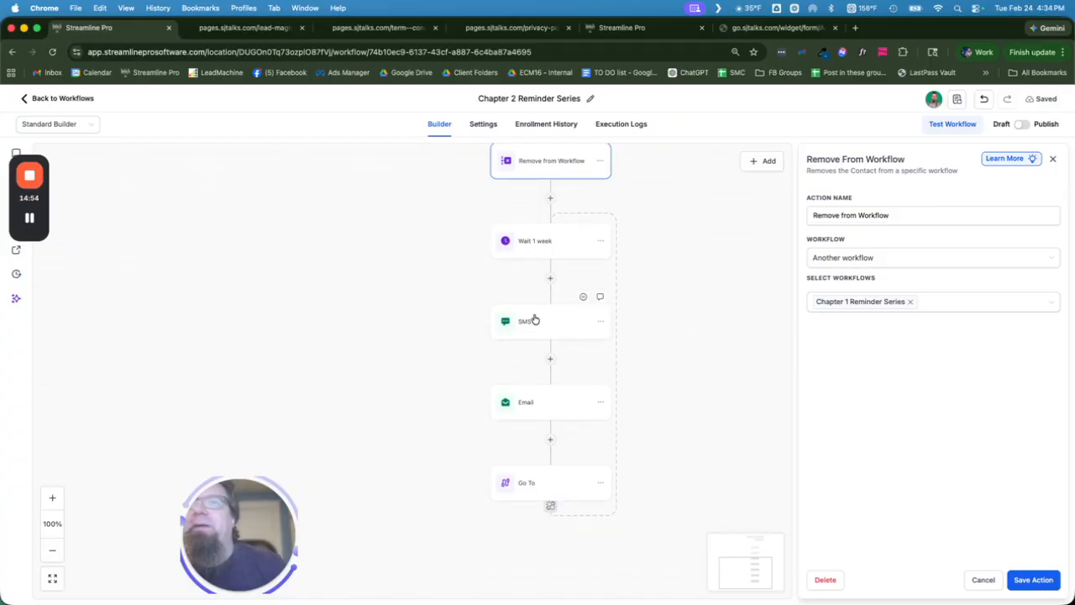
pyautogui.click(535, 328)
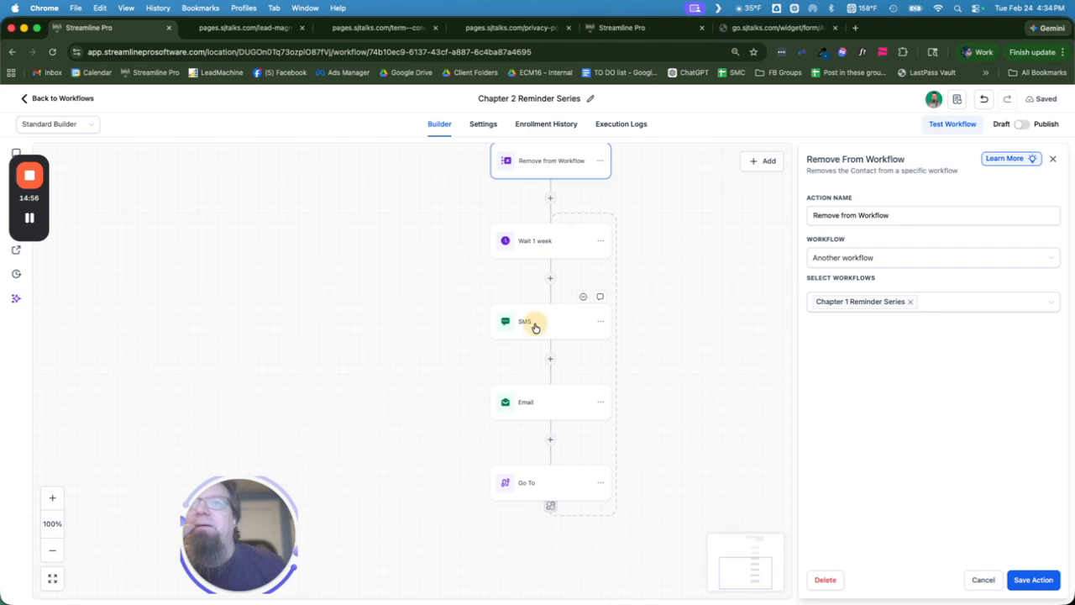
pyautogui.click(535, 404)
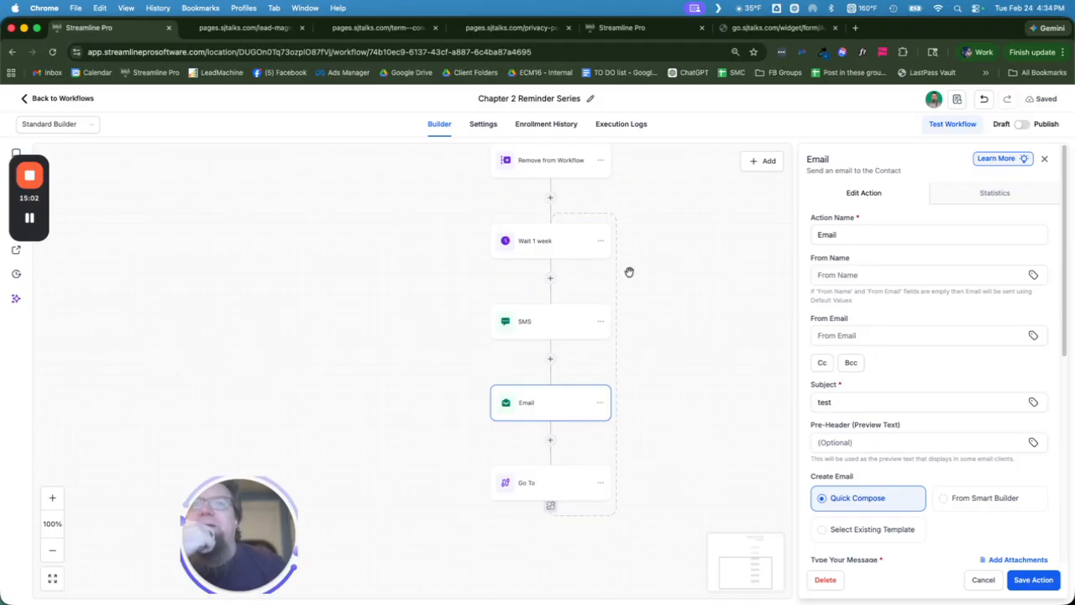
pyautogui.scroll(-3, 645, 279)
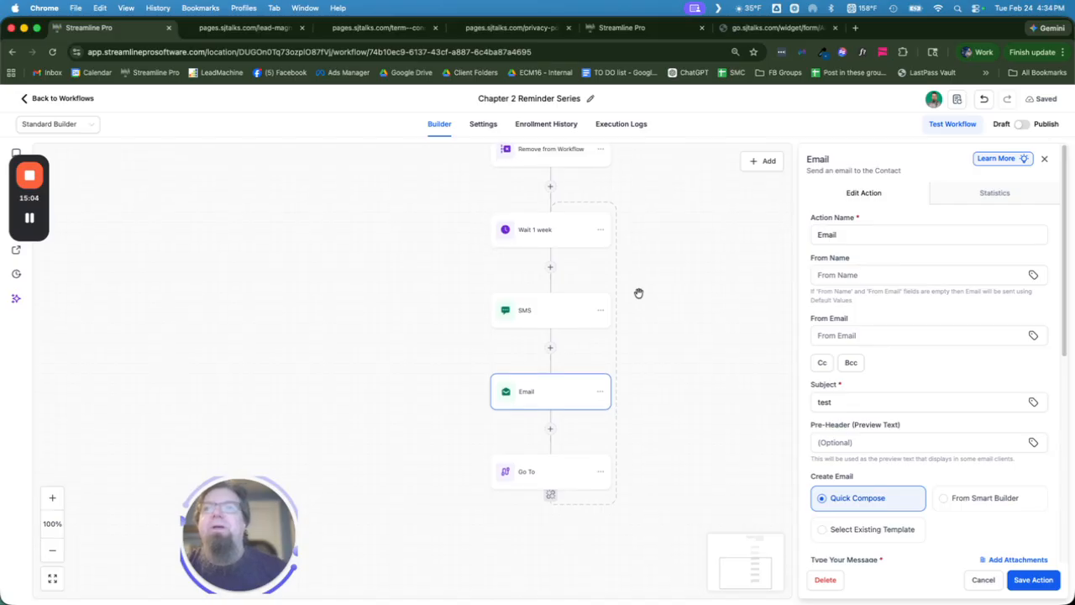
pyautogui.scroll(-5, 902, 300)
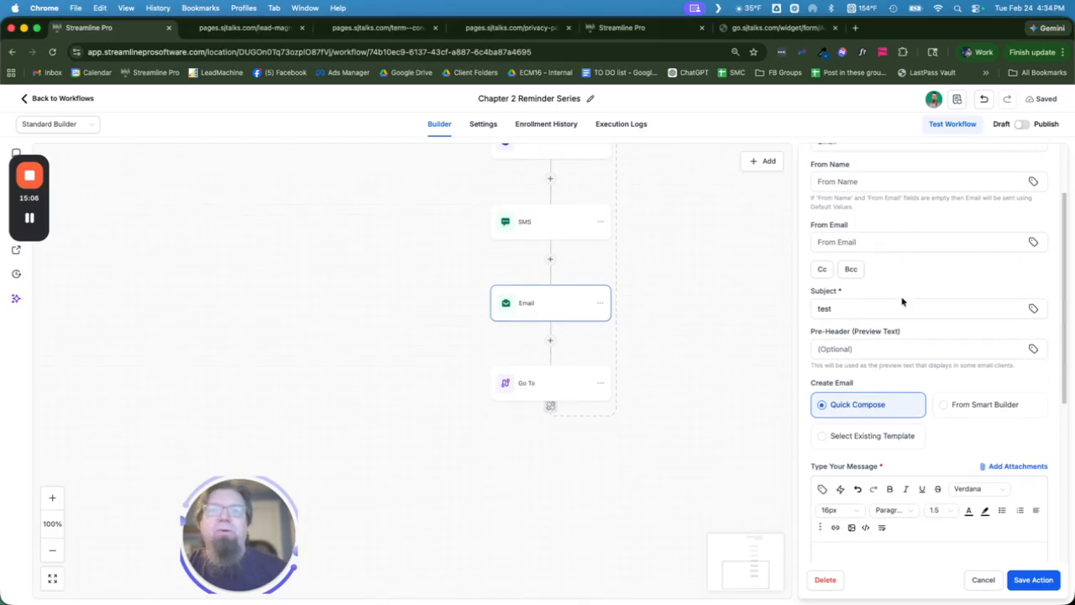
pyautogui.scroll(2, 730, 308)
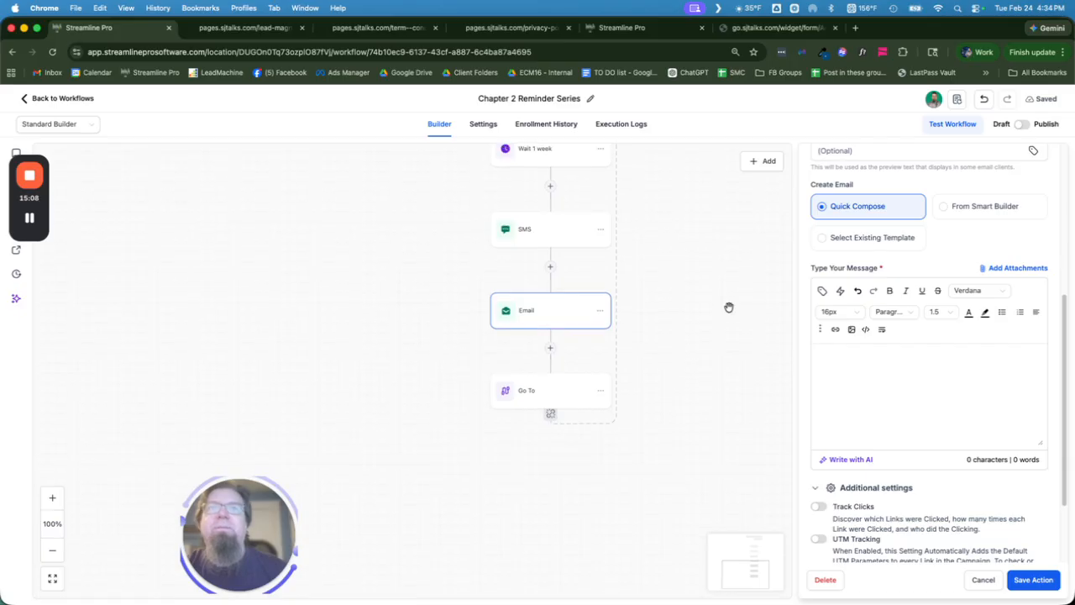
pyautogui.scroll(2, 880, 310)
pyautogui.scroll(2, 880, 309)
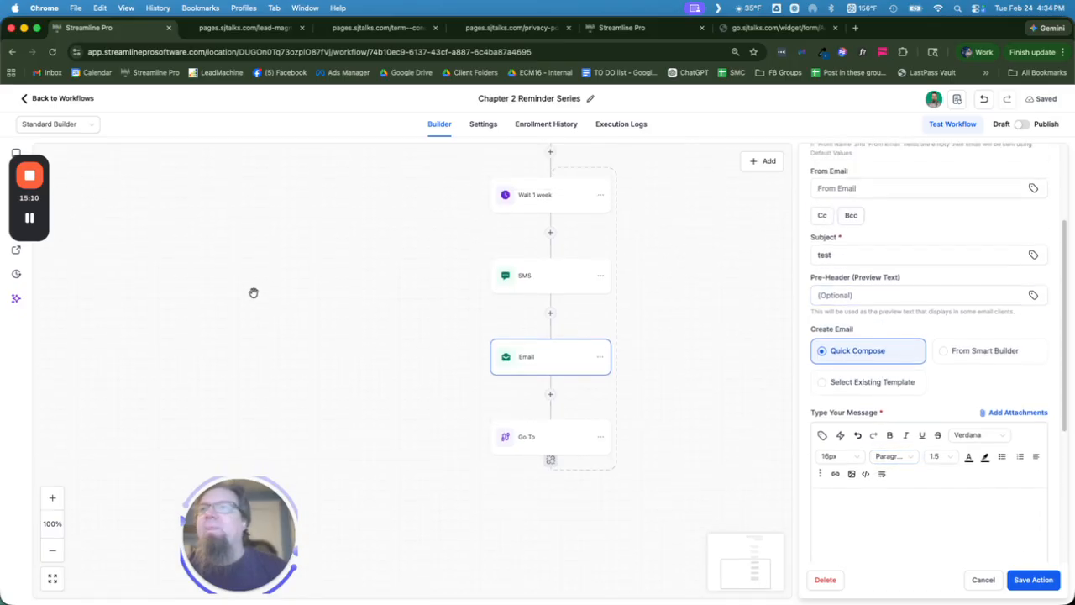
pyautogui.scroll(-1, 697, 347)
pyautogui.scroll(-1, 416, 348)
pyautogui.scroll(4, 416, 348)
pyautogui.scroll(-2, 415, 346)
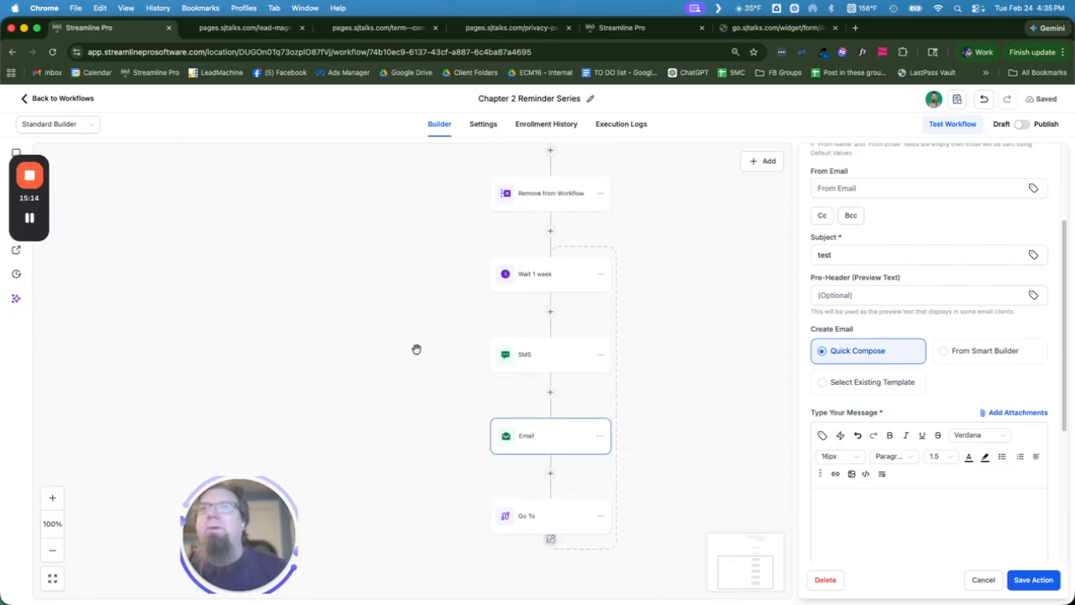
# - Return to the start of the workflow and check the Lesson Completed trigger's product, category and lesson filters
pyautogui.scroll(5, 411, 304)
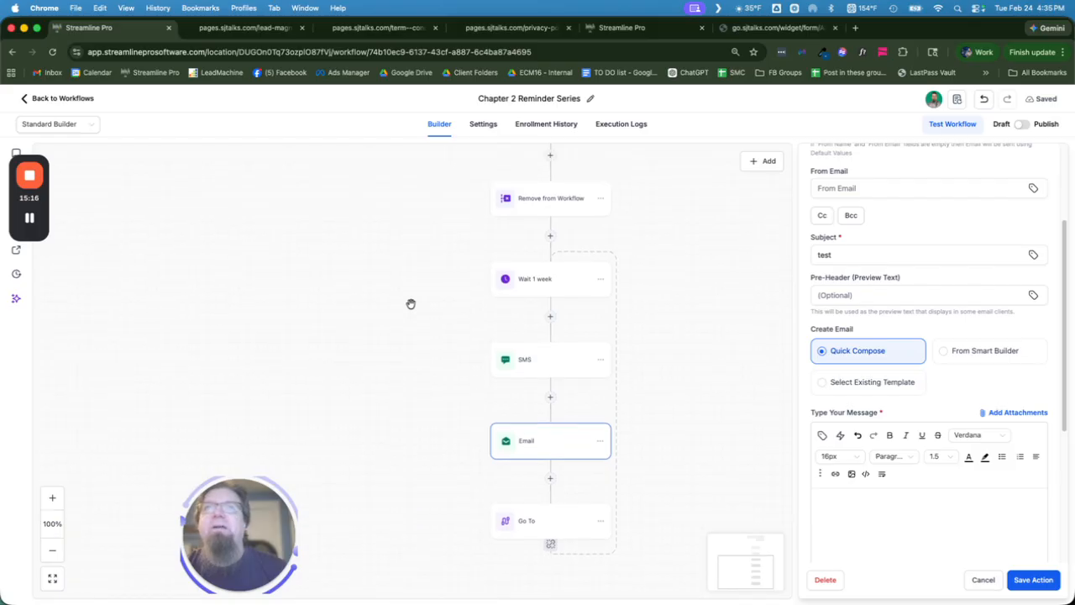
pyautogui.scroll(2, 410, 304)
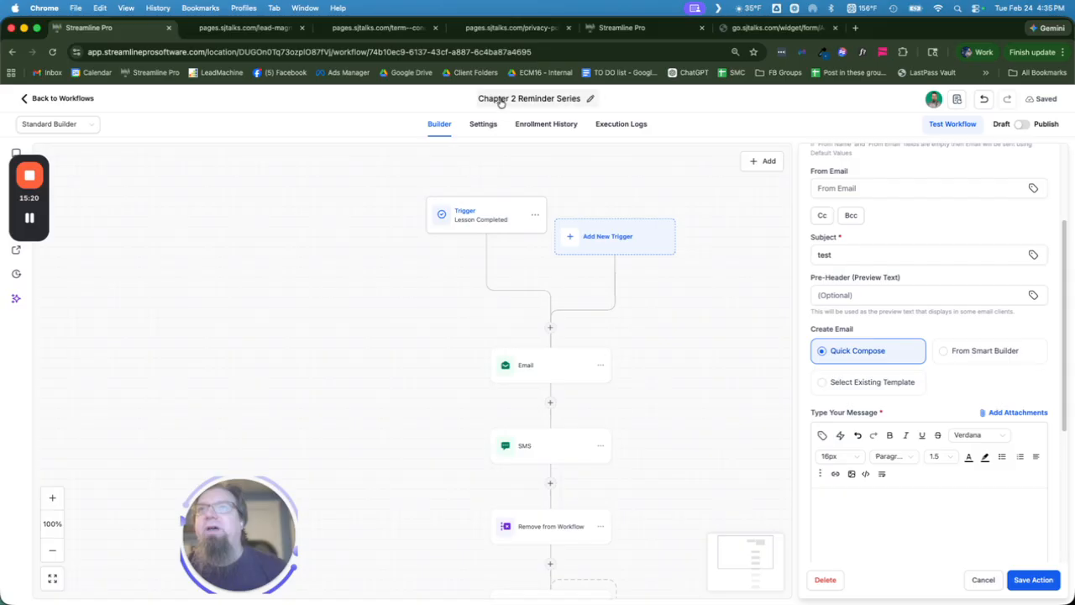
pyautogui.click(466, 222)
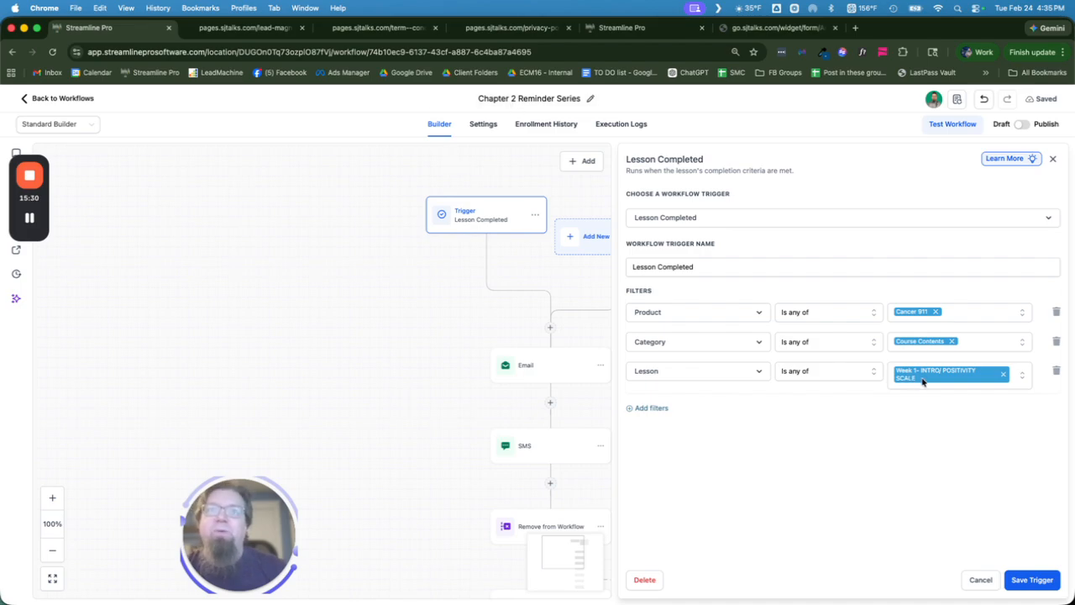
# - Close the Lesson Completed trigger without saving and open the workflow's first Email action at its message section
pyautogui.click(974, 583)
pyautogui.click(555, 361)
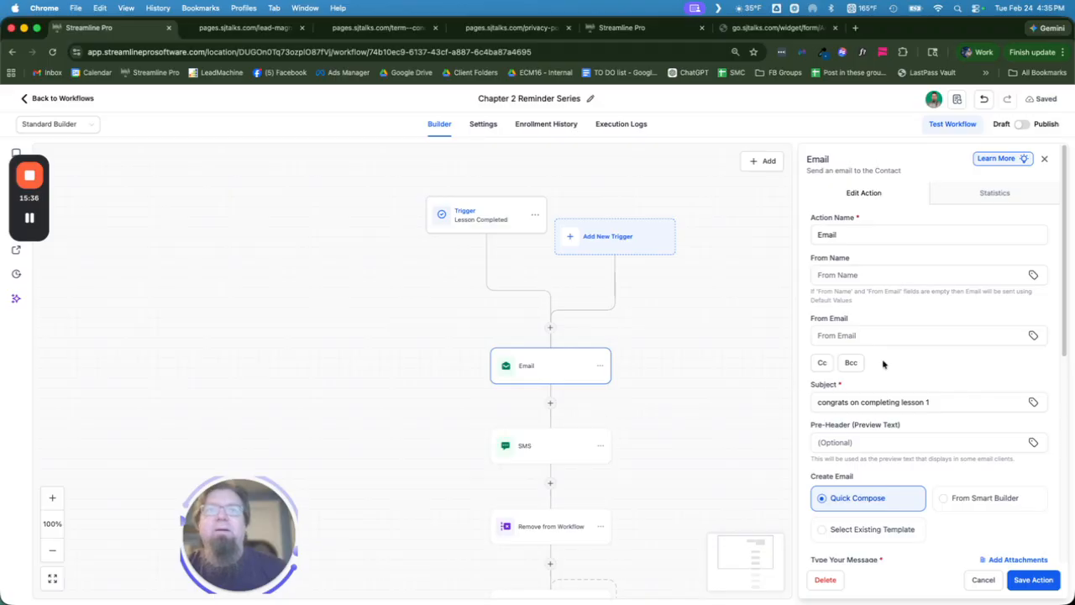
pyautogui.scroll(-3, 882, 364)
pyautogui.scroll(-3, 883, 364)
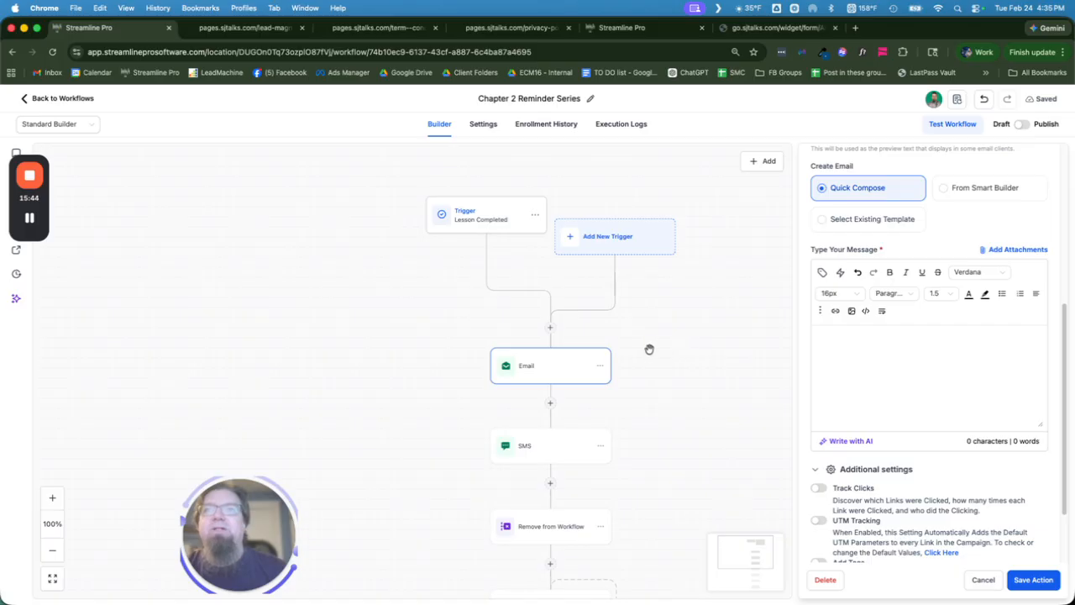
pyautogui.scroll(-3, 651, 349)
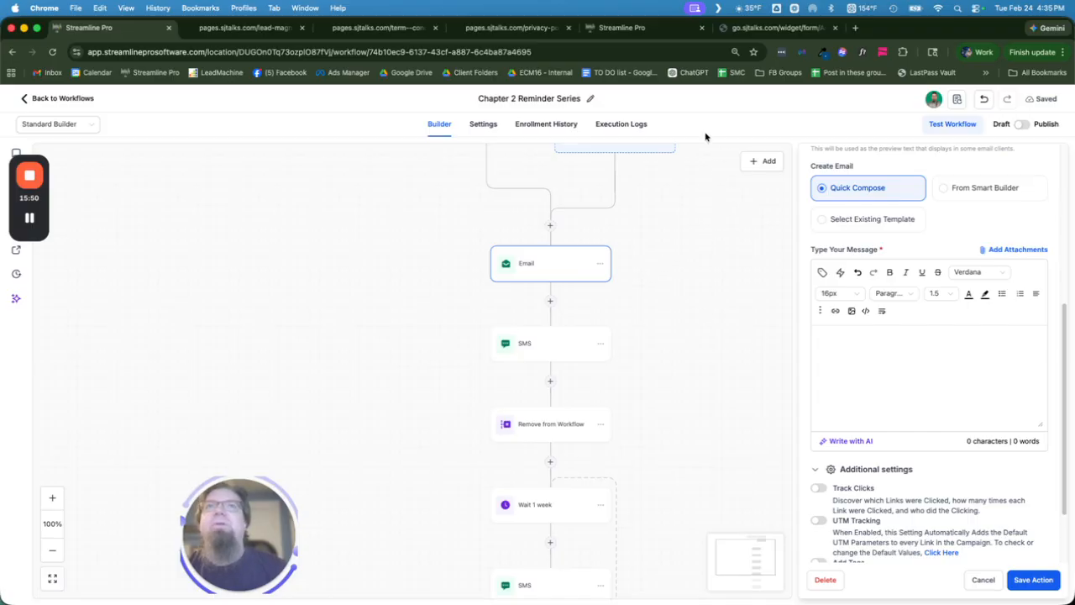
# - Open ChatGPT in a new browser tab and switch to it
pyautogui.rightClick(696, 79)
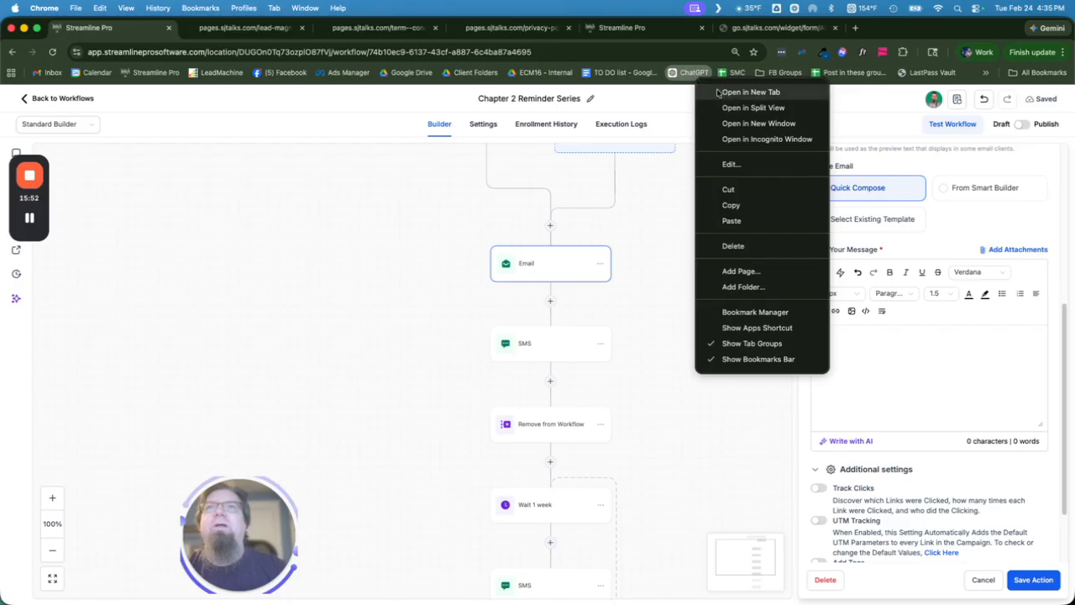
pyautogui.click(734, 92)
pyautogui.click(874, 29)
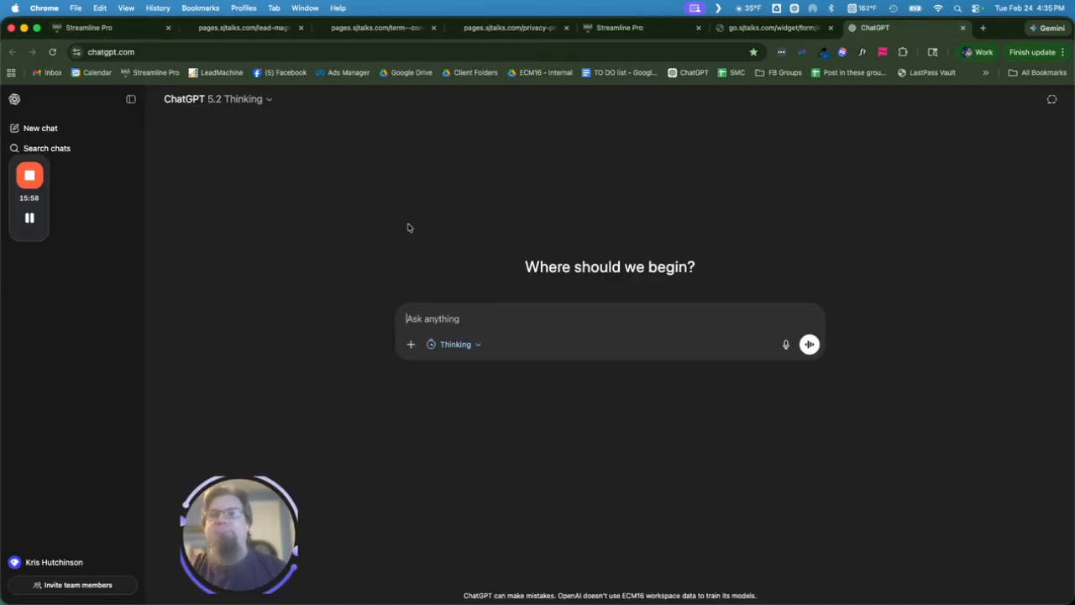
# - Ask ChatGPT for a course reminder series: email and SMS congratulations on lesson completion, plus a gentle reminder with course link after an inactive week
pyautogui.write('i an')
pyautogui.write(' create')
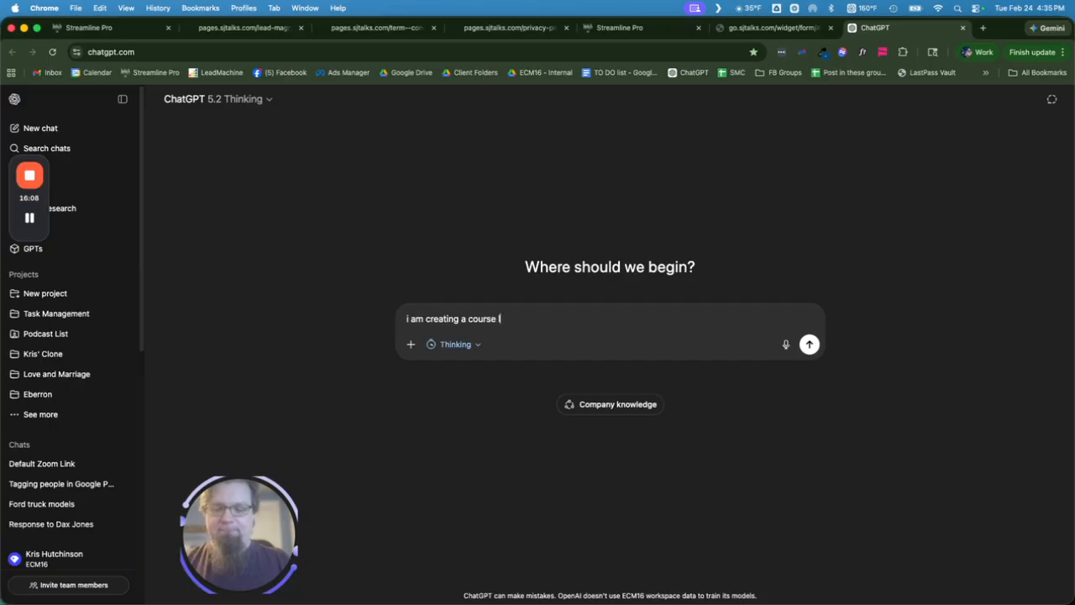
pyautogui.write('reminder series. When they complete a lesson, i want to send')
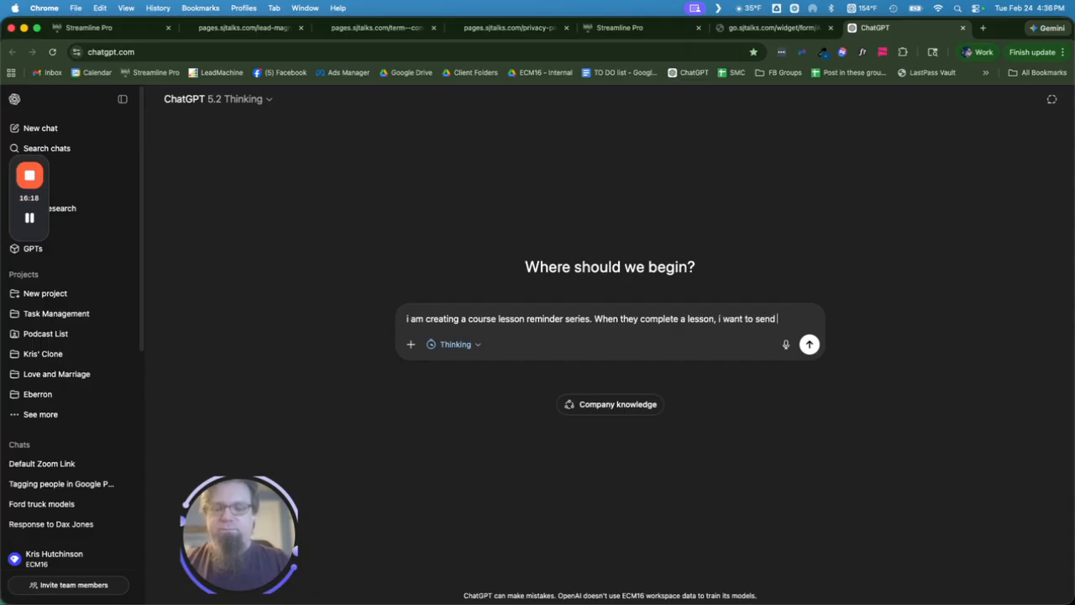
pyautogui.write(' an email and sms congr')
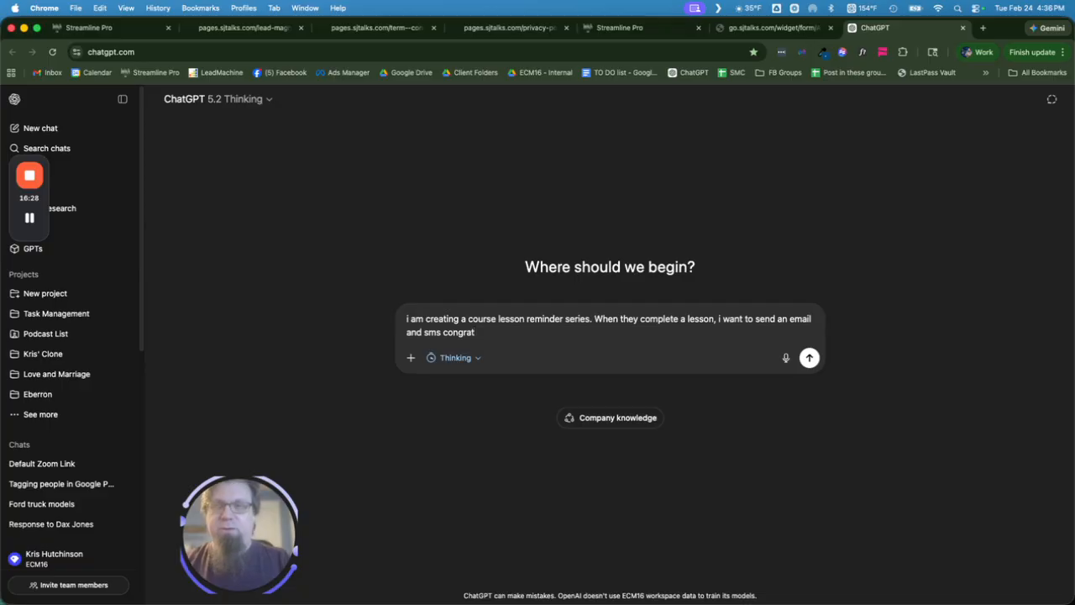
pyautogui.write('ati')
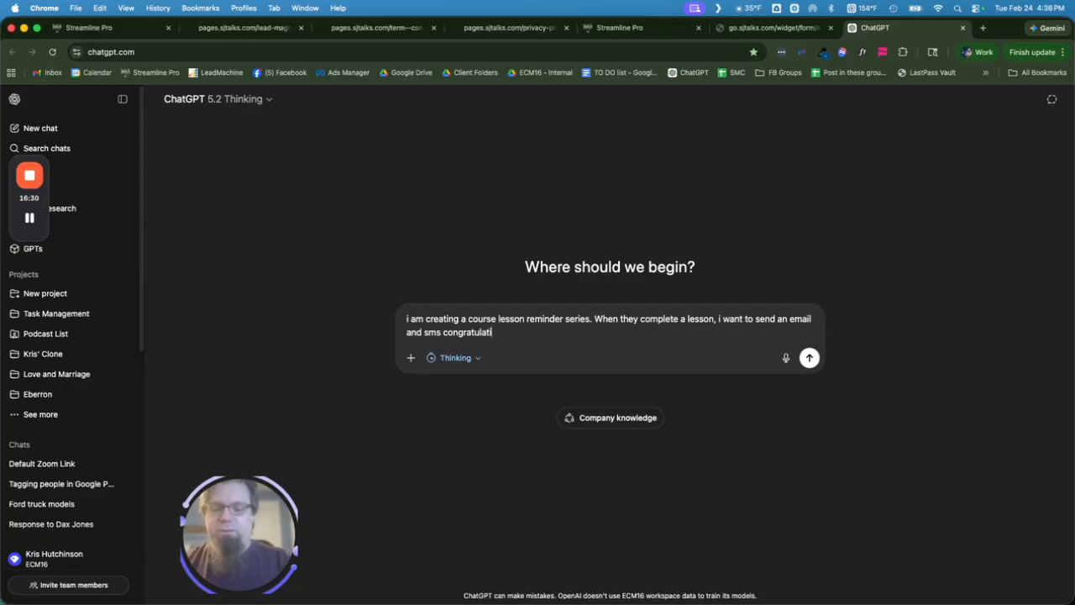
pyautogui.write('ng them on making progress. then after a week')
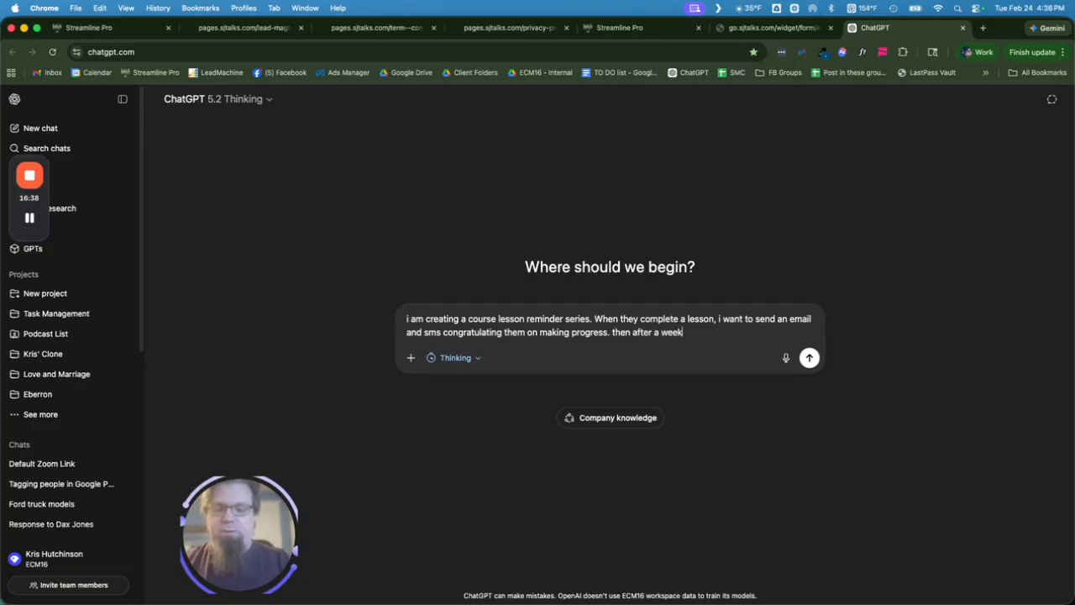
pyautogui.write(', if they hav')
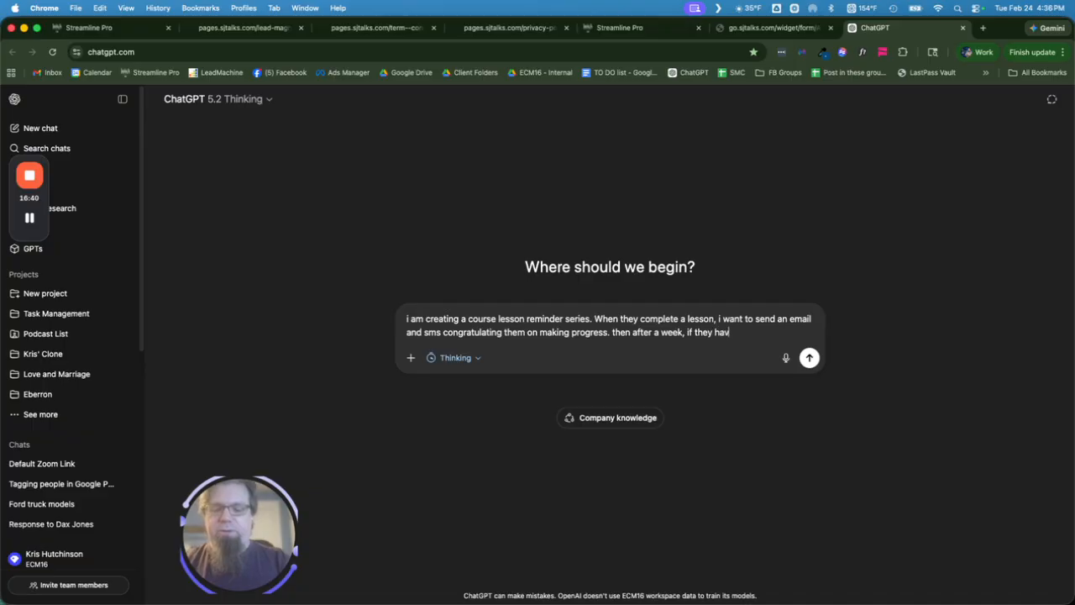
pyautogui.write("en't completed the next less")
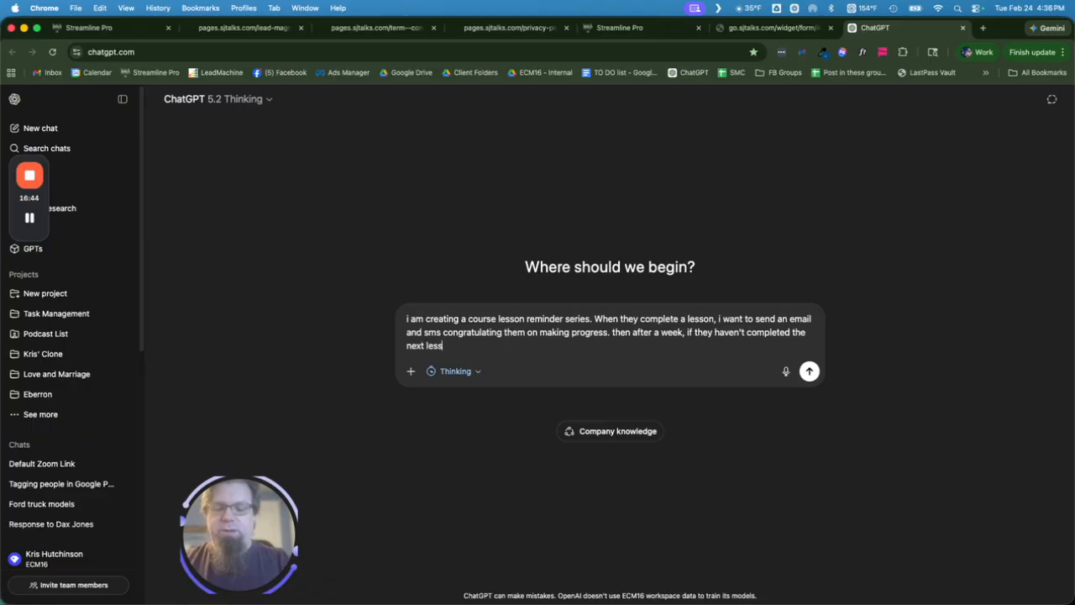
pyautogui.write('on, i want to send a gentle reminder to work on the next peice and include a link to the co')
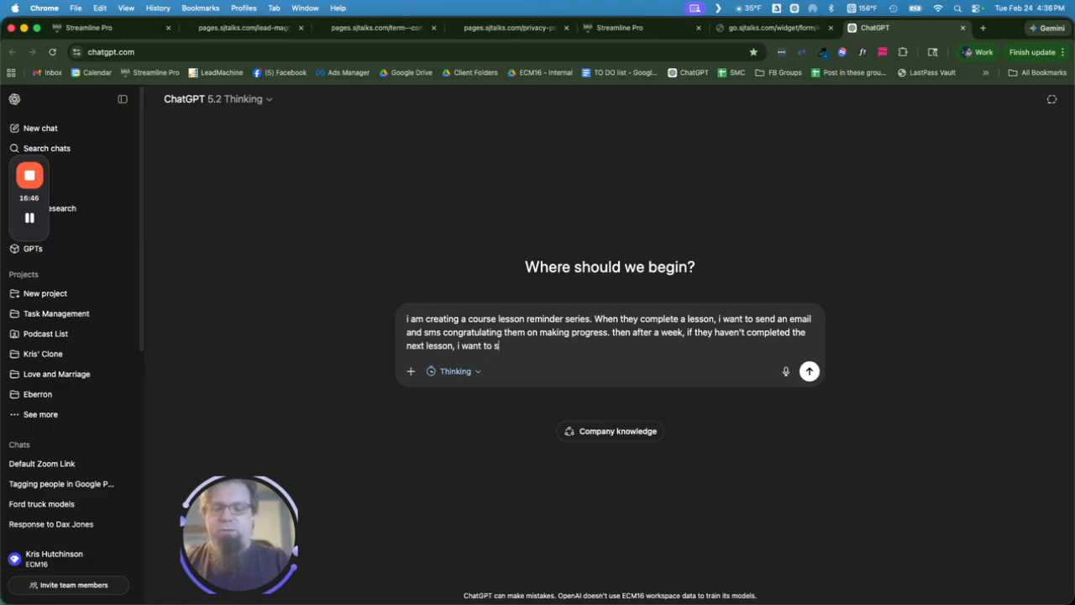
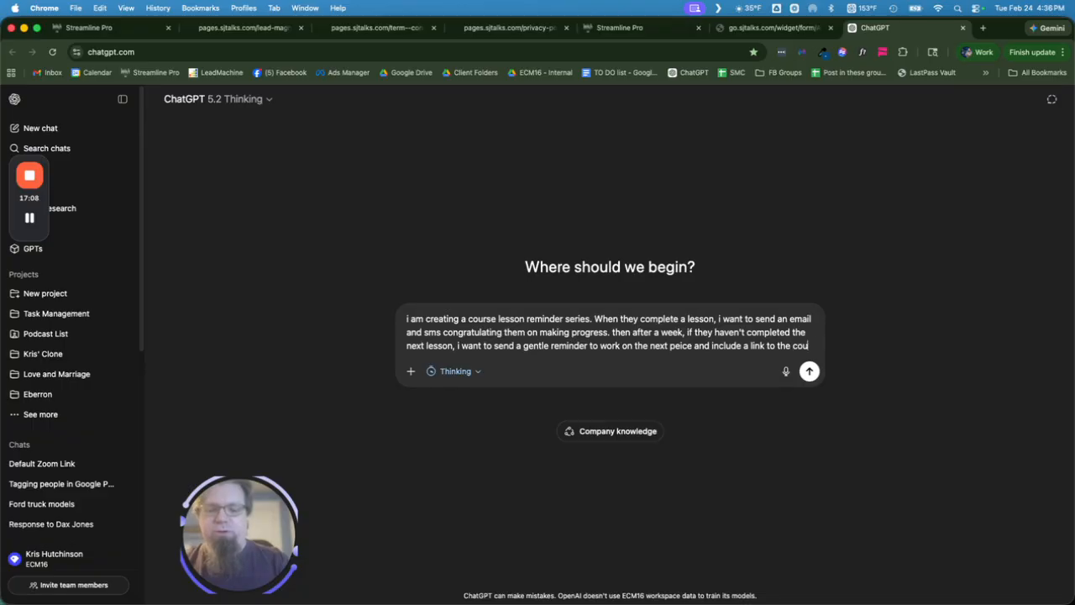
pyautogui.write('urse')
pyautogui.press('Return')
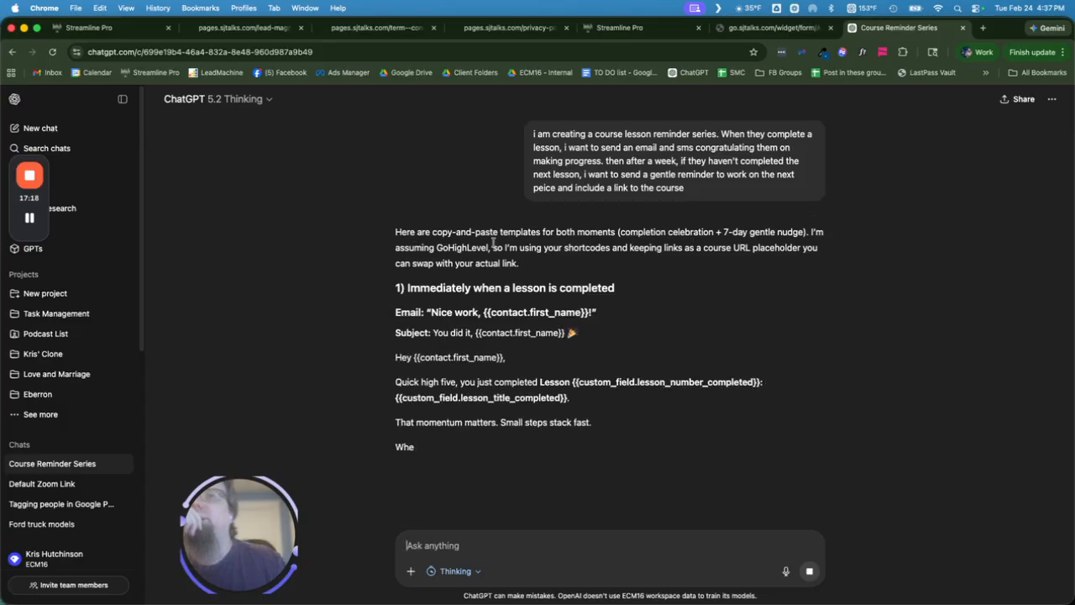
# - Copy the lesson-completed email body from ChatGPT's answer, from the greeting through "Keep going, you are building something real."
pyautogui.scroll(-3, 647, 261)
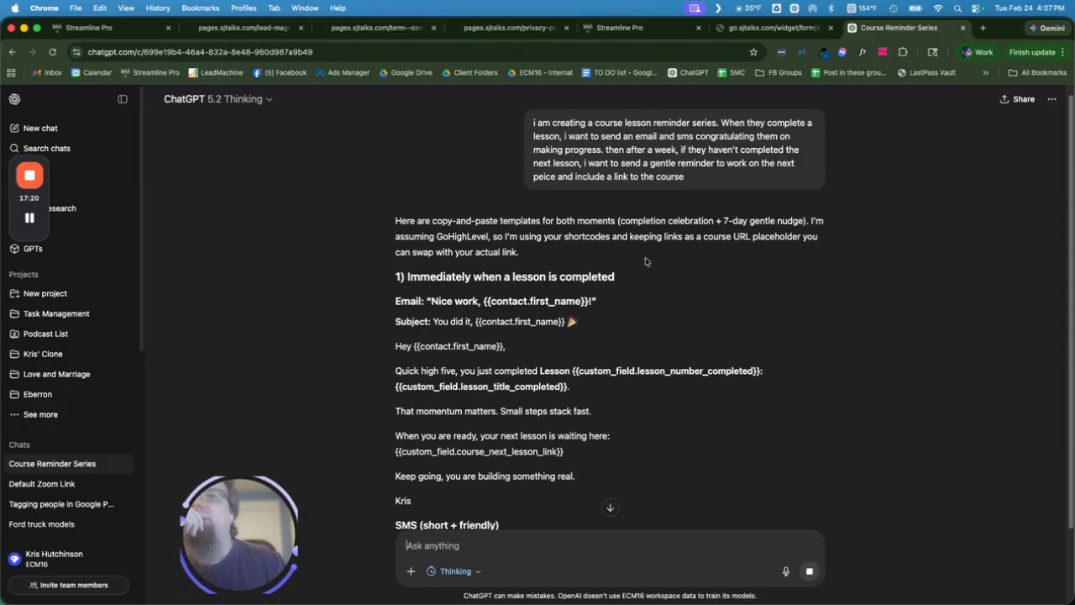
pyautogui.scroll(-1, 660, 262)
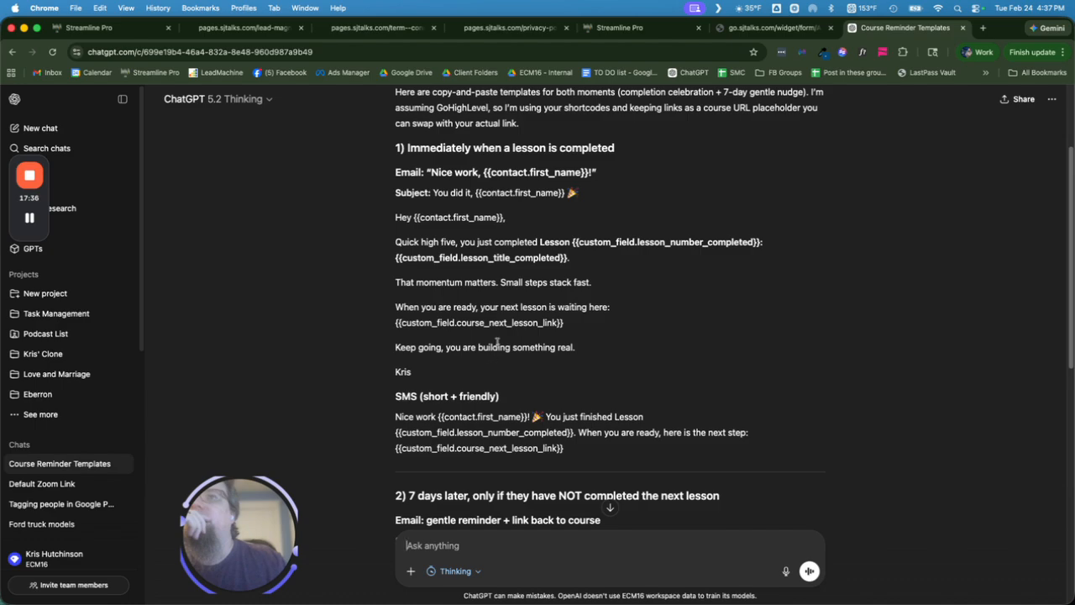
pyautogui.moveTo(589, 348); pyautogui.dragTo(395, 217)
pyautogui.rightClick(416, 247)
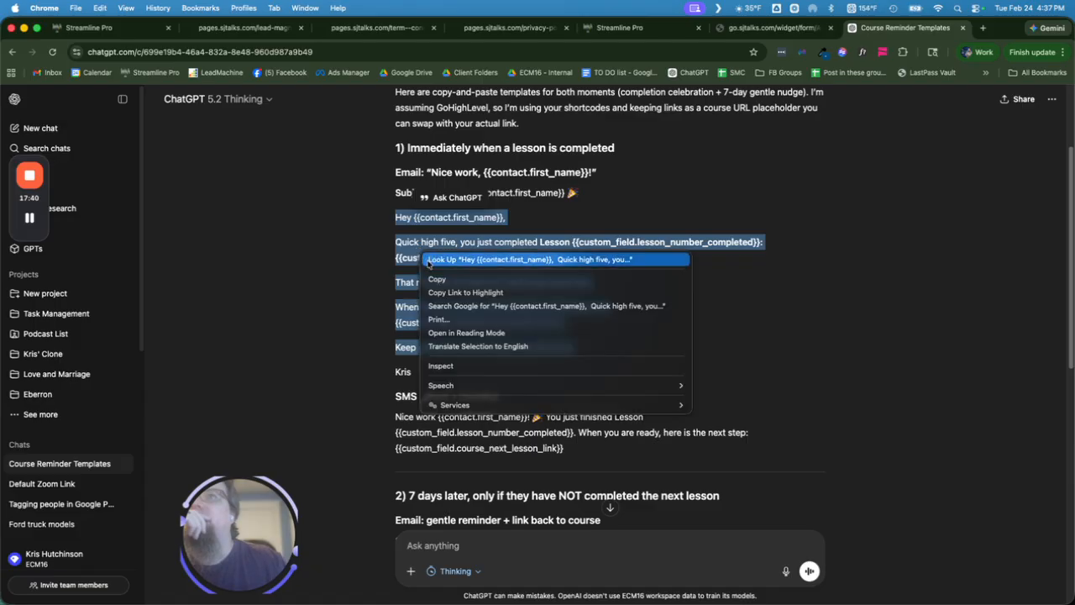
pyautogui.click(437, 279)
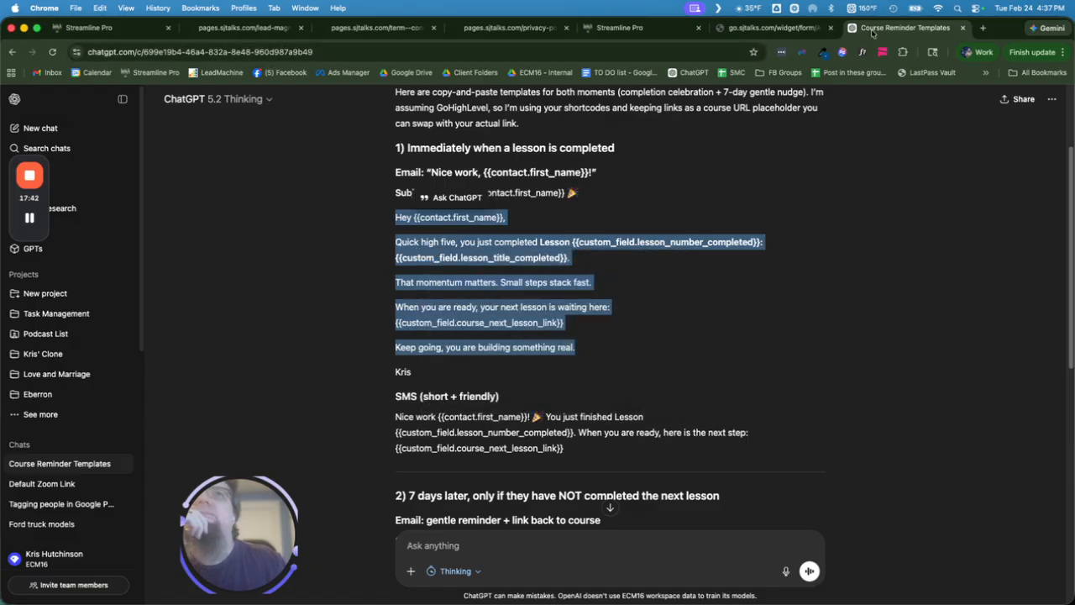
# - Close ChatGPT, return to the Chapter 2 Reminder Series workflow, and paste the copied text into the Email action's message
pyautogui.click(963, 27)
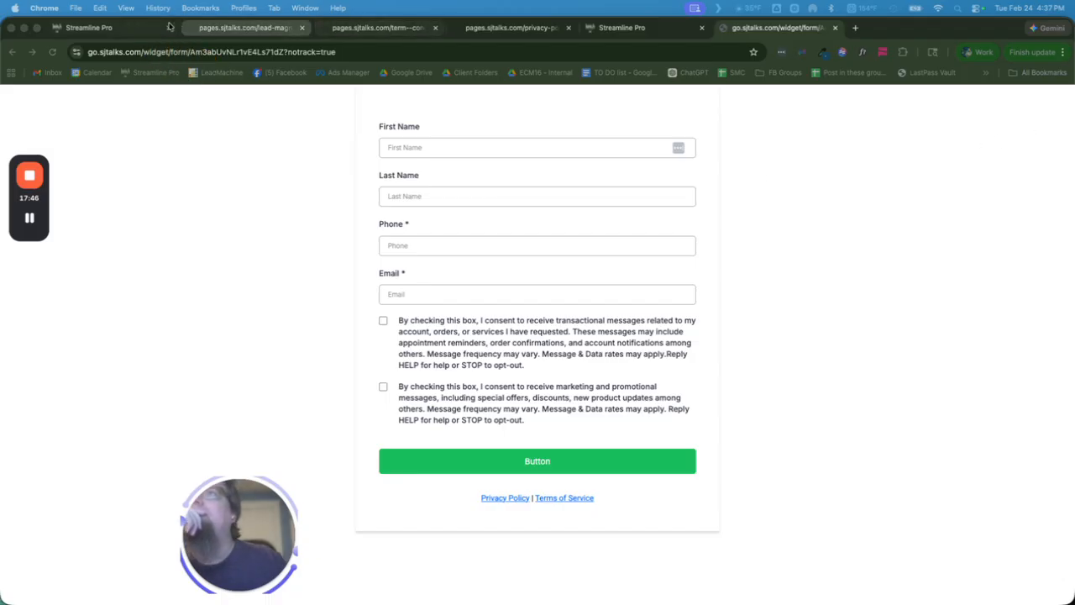
pyautogui.click(126, 27)
pyautogui.scroll(3, 654, 272)
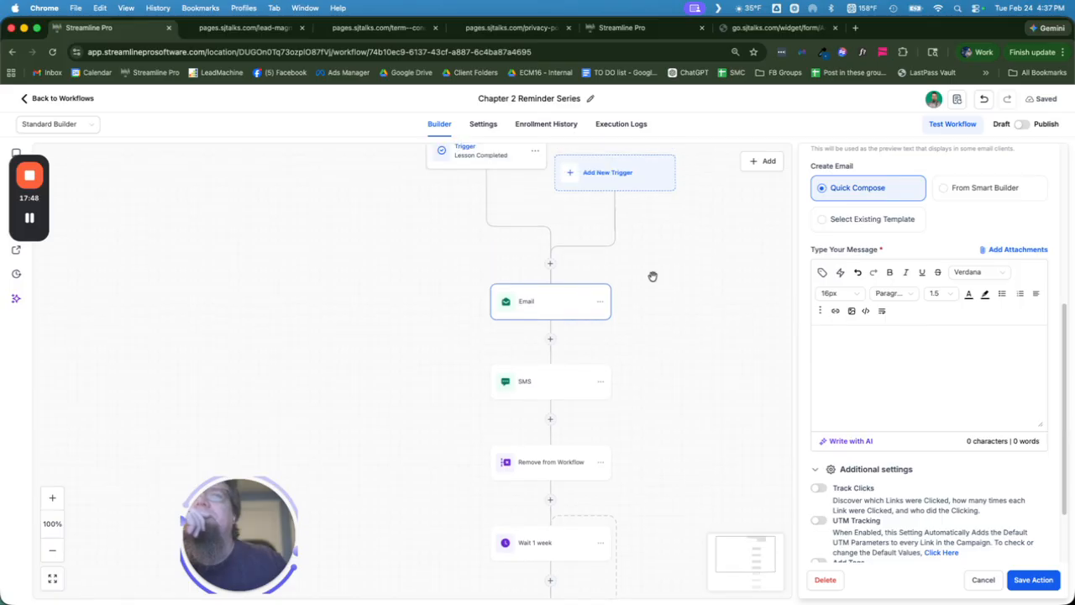
pyautogui.scroll(4, 939, 272)
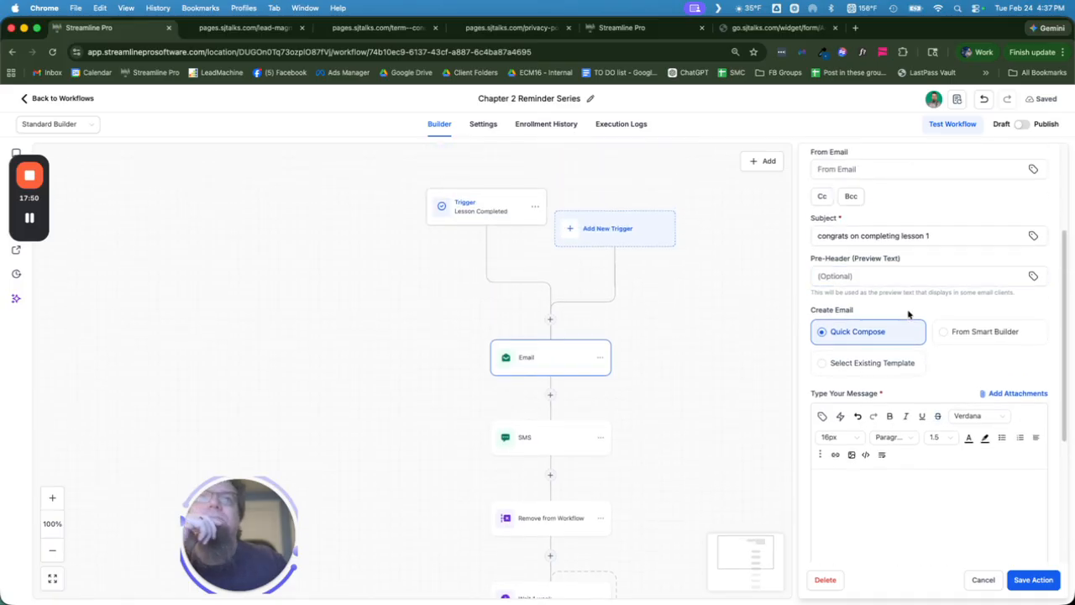
pyautogui.scroll(-1, 907, 315)
pyautogui.click(847, 491)
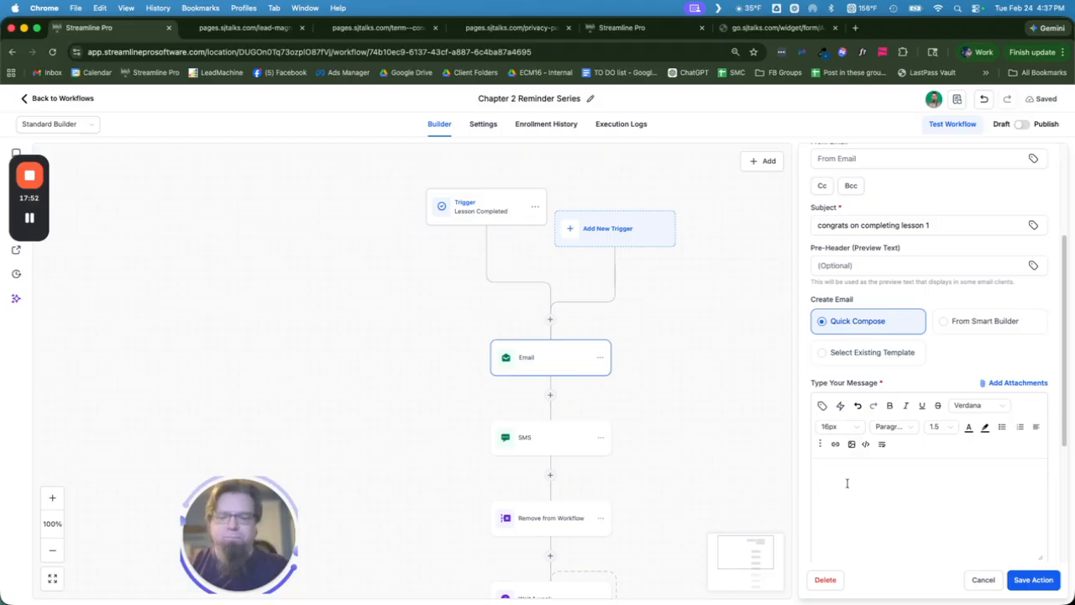
pyautogui.press('super+v')
# - Replace the bold lesson number and title placeholders with "Week 1." and put blank lines before and after that sentence
pyautogui.click(937, 471)
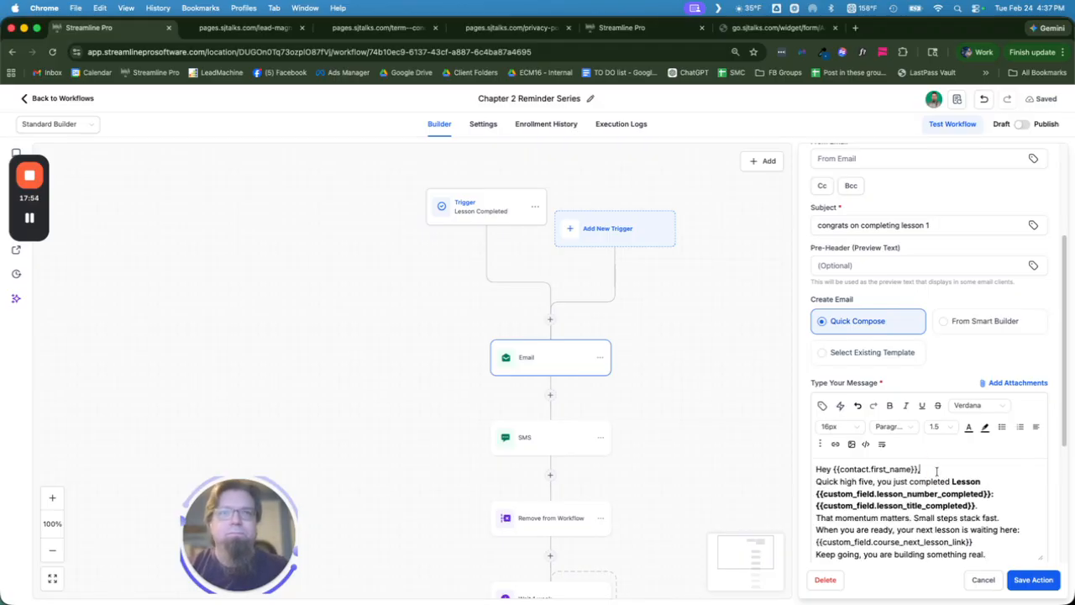
pyautogui.press('Return')
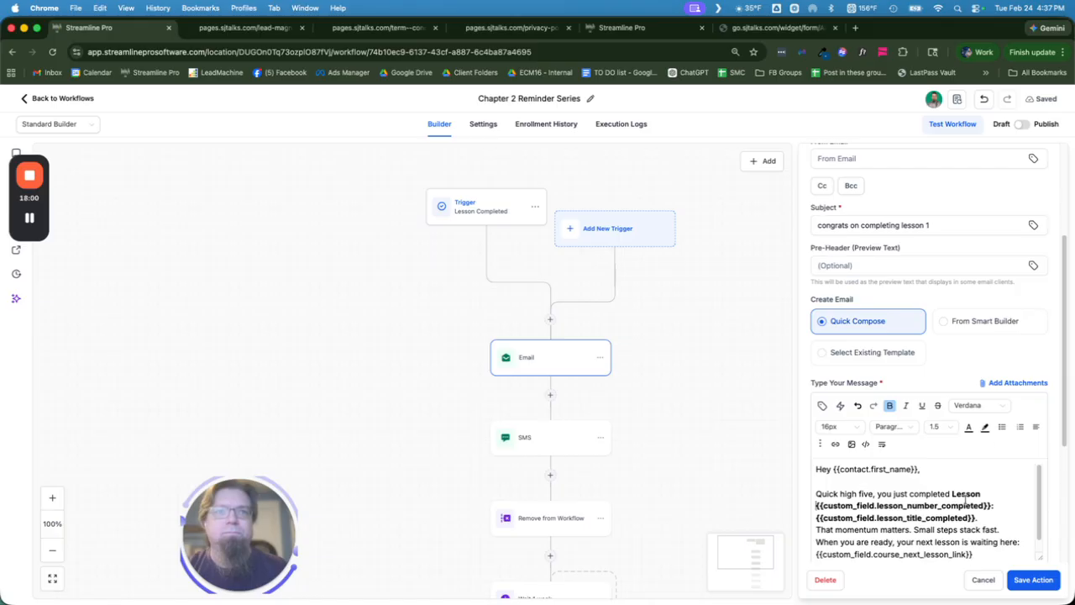
pyautogui.doubleClick(966, 496)
pyautogui.moveTo(967, 496); pyautogui.dragTo(977, 518)
pyautogui.write('Week 1That momentum matters. Small steps stack fast')
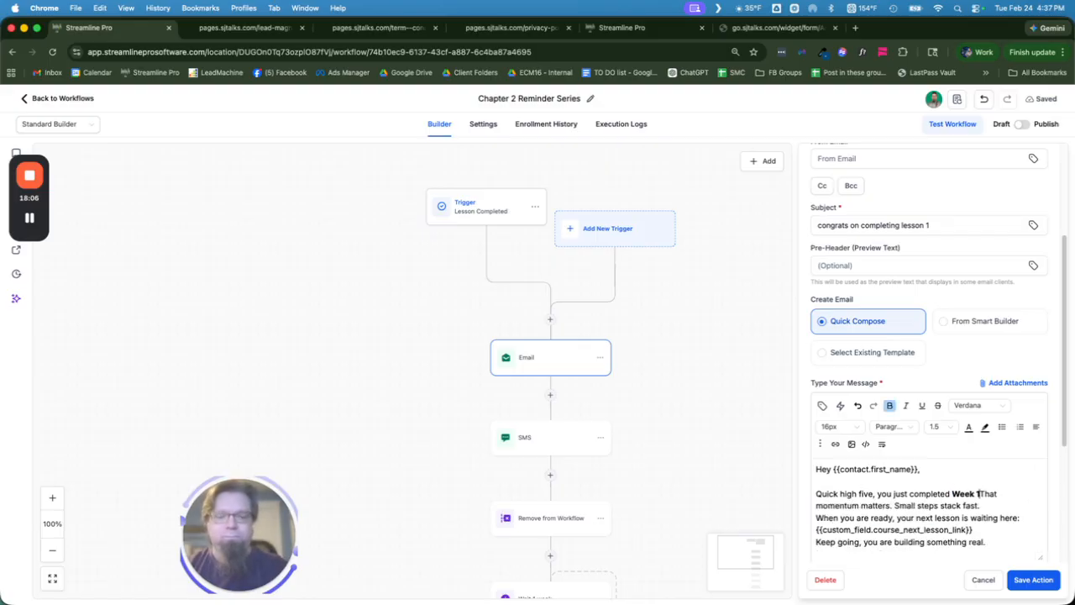
pyautogui.write('.')
pyautogui.press('Return')
pyautogui.press('Return')
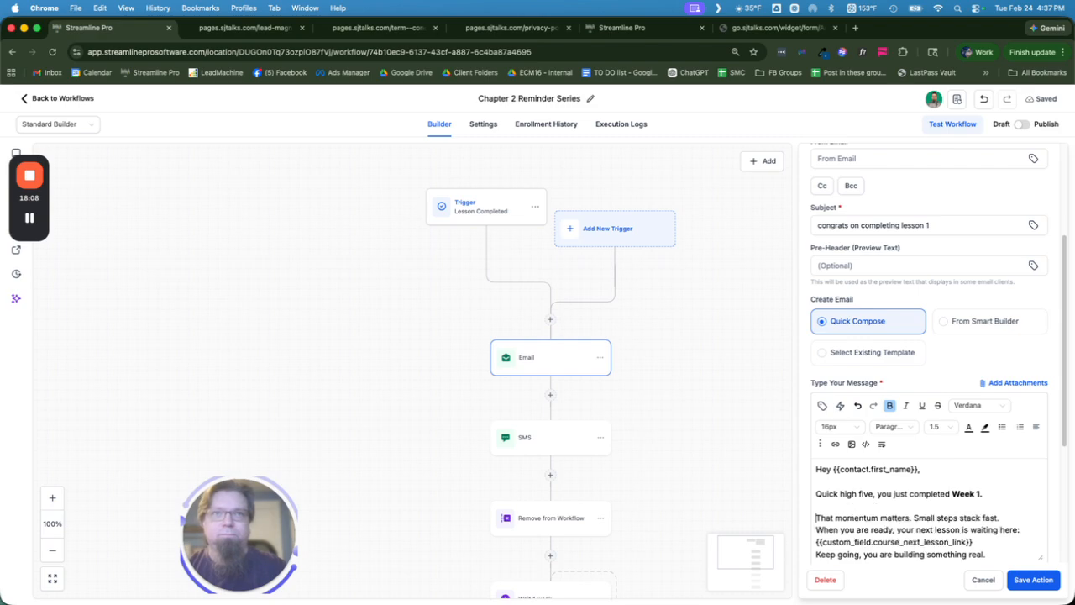
# - Separate the email's remaining paragraphs with blank lines and add the sender's first name as the sign-off
pyautogui.press('Return')
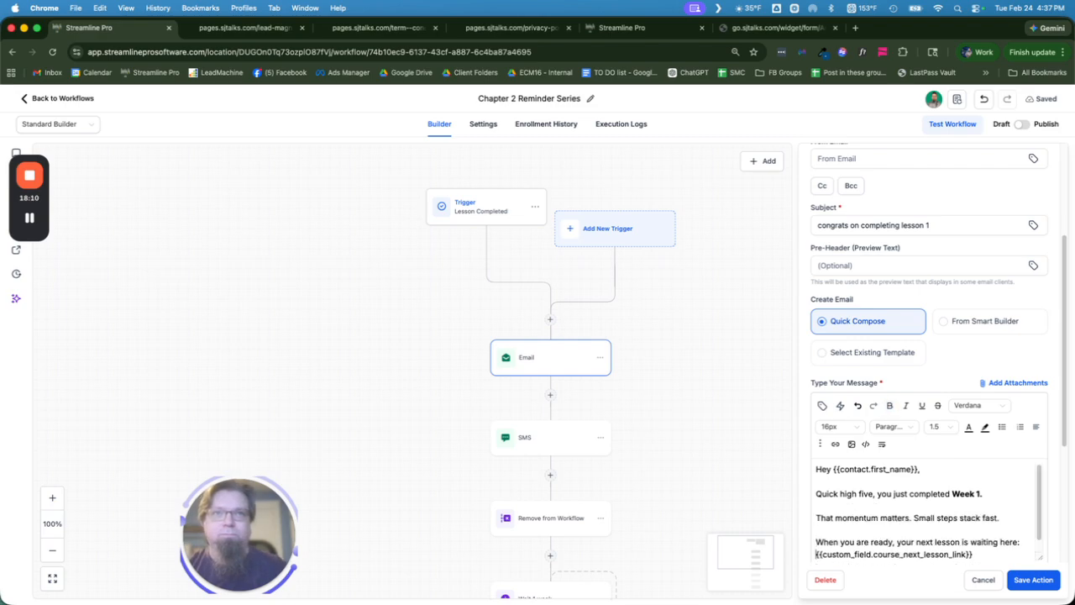
pyautogui.press('Down')
pyautogui.press('Return')
pyautogui.press('End')
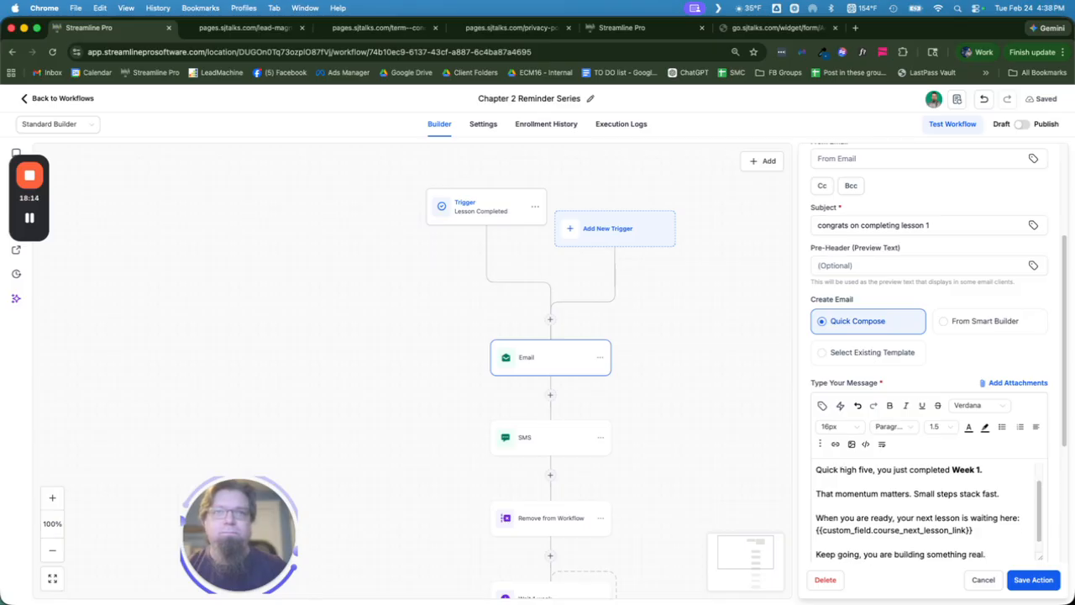
pyautogui.press('Return')
pyautogui.press('Return')
pyautogui.write('Sydney')
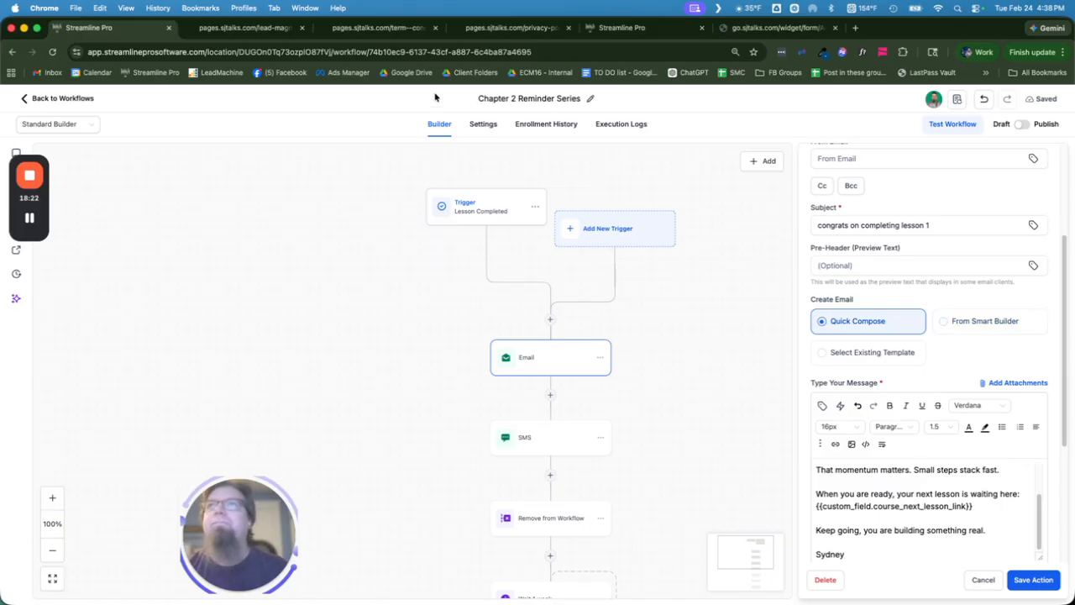
# - Move the A2P Form builder's browser tab beside the workflow tab and close all tabs after it
pyautogui.click(767, 32)
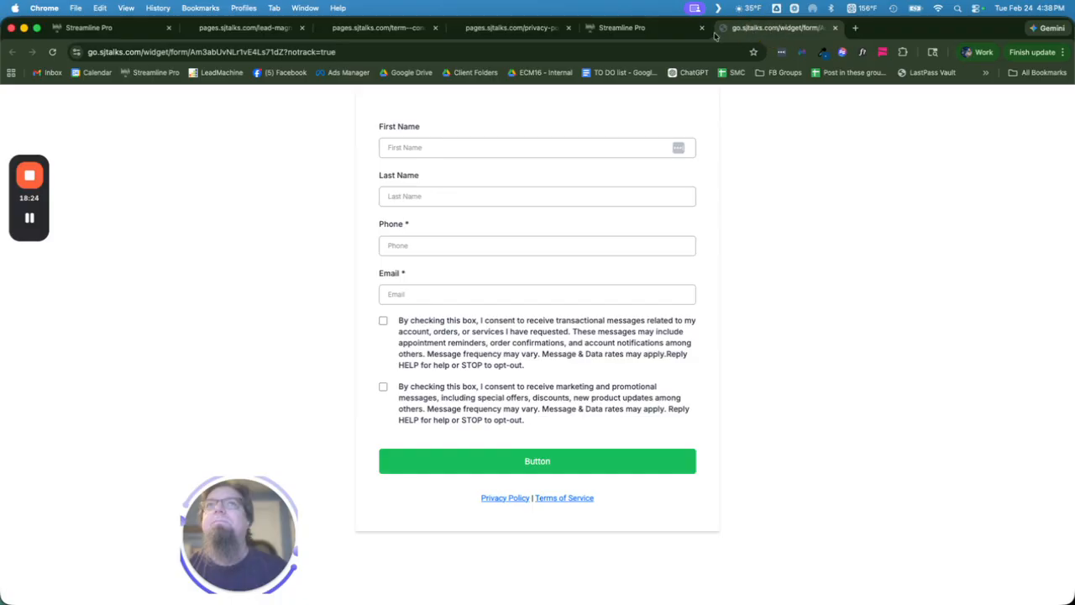
pyautogui.moveTo(622, 37); pyautogui.dragTo(283, 41)
pyautogui.rightClick(283, 41)
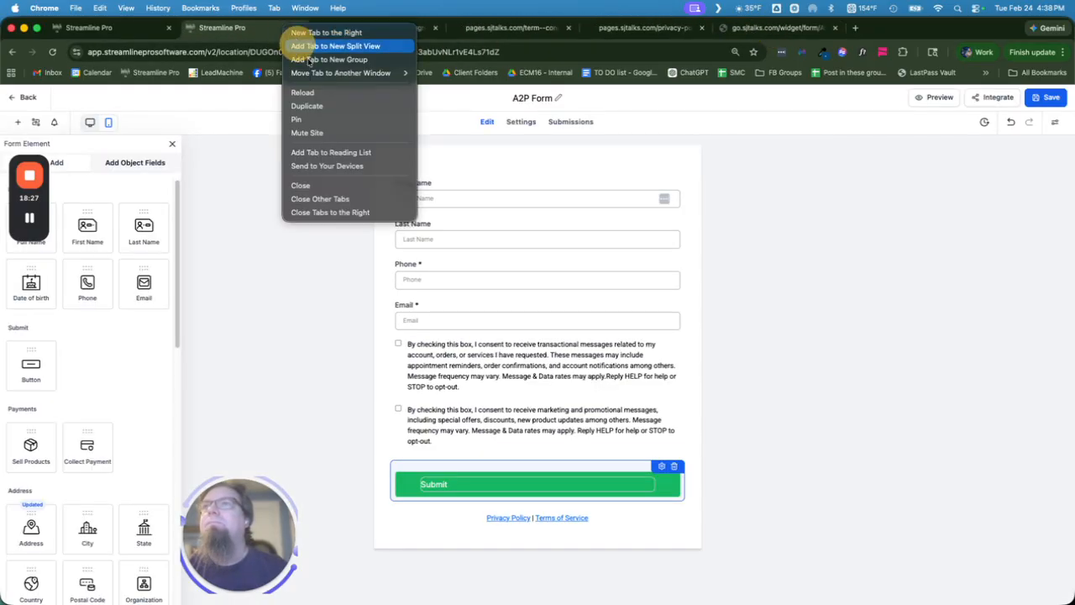
pyautogui.click(353, 210)
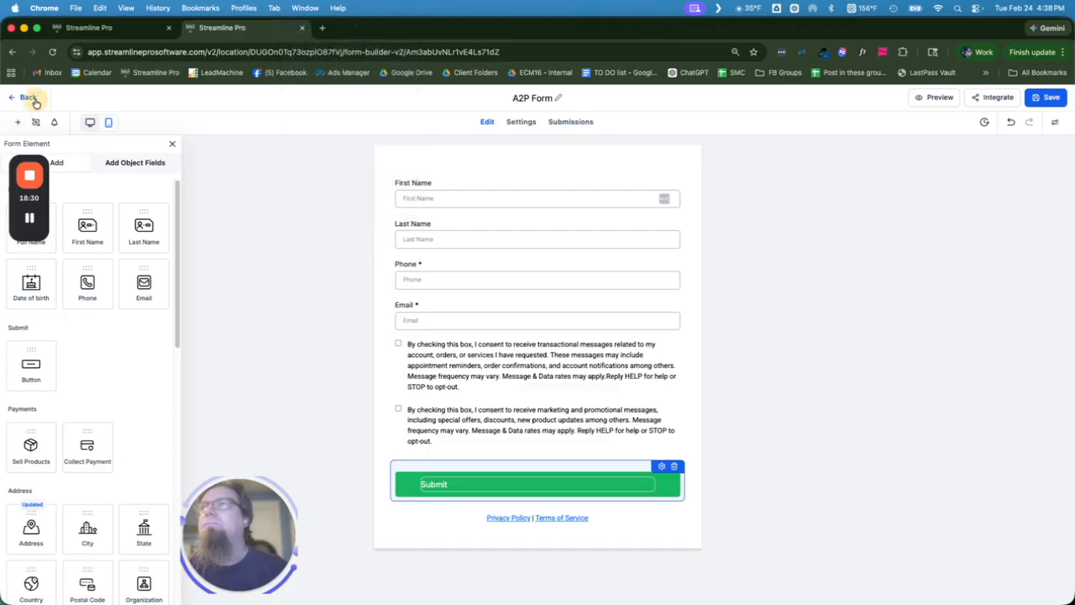
# - Leave the A2P Form builder and open the outline of the Cancer 911 course among the membership course products
pyautogui.click(29, 97)
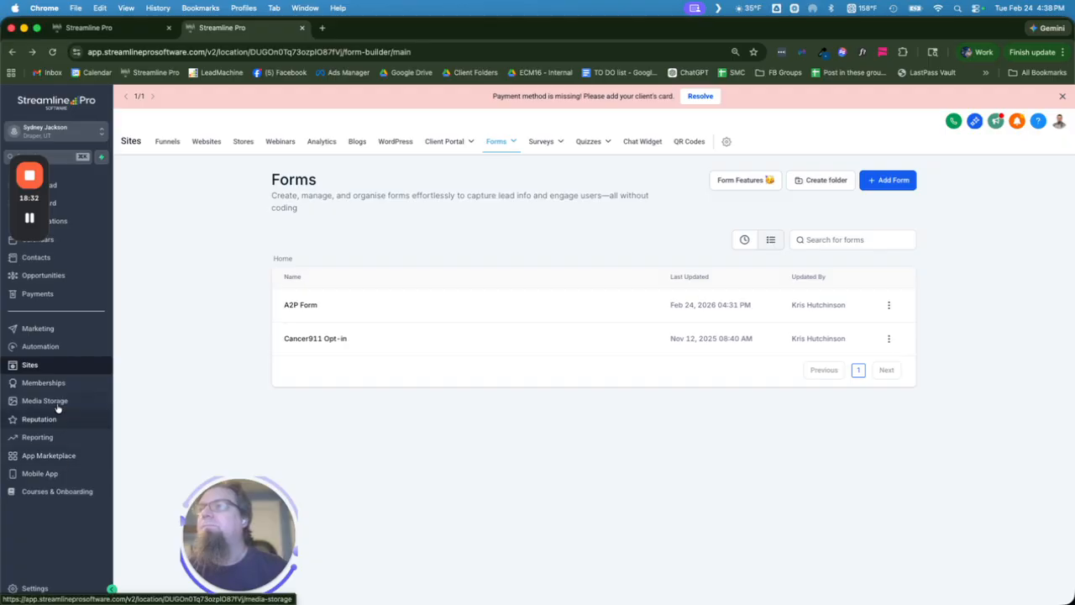
pyautogui.click(52, 382)
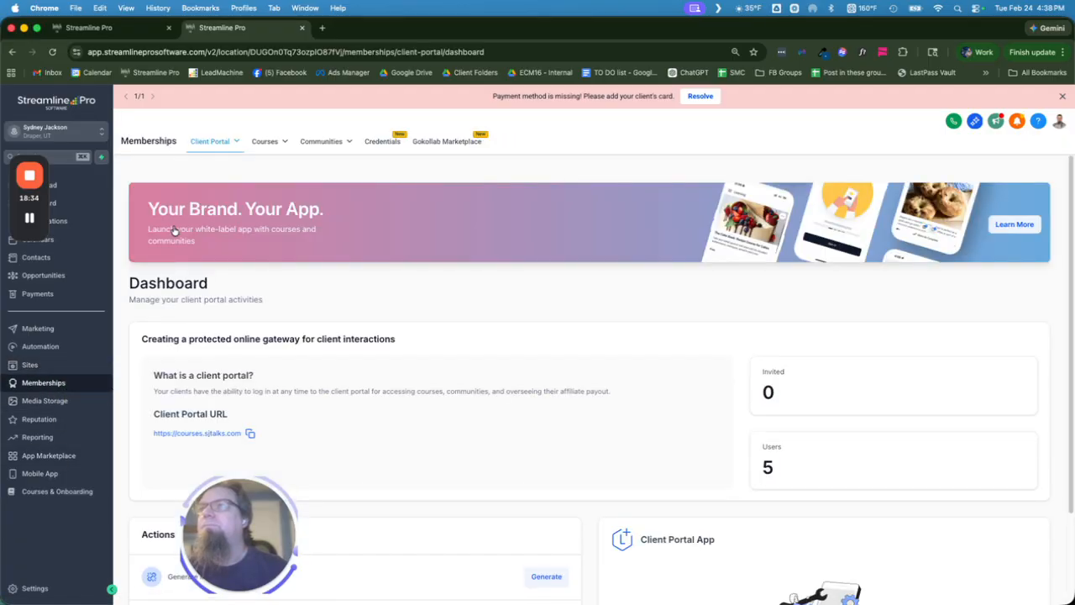
pyautogui.click(267, 141)
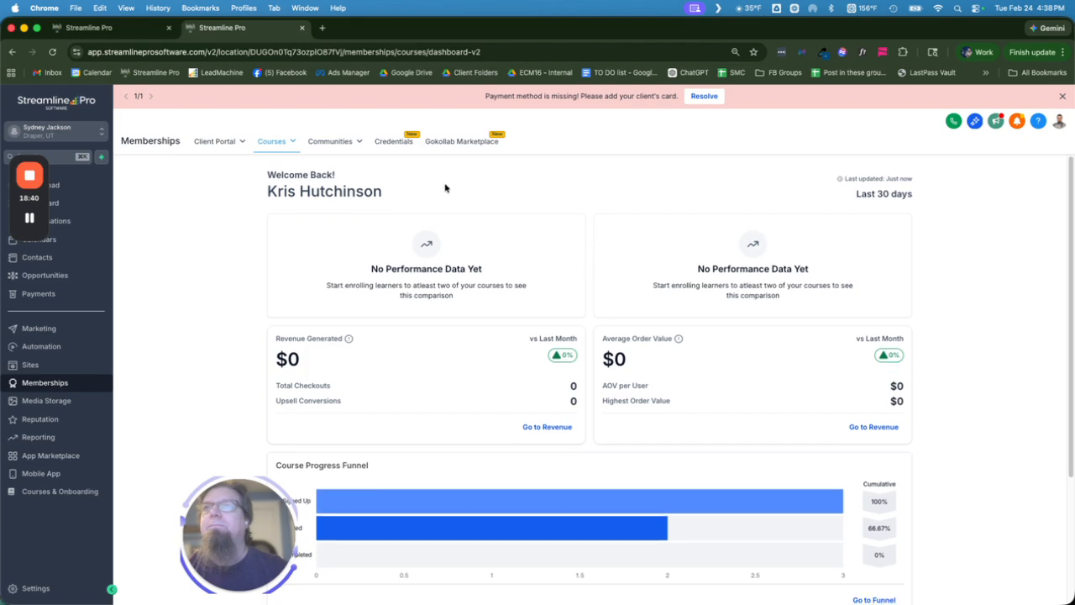
pyautogui.scroll(-3, 445, 188)
pyautogui.moveTo(278, 149)
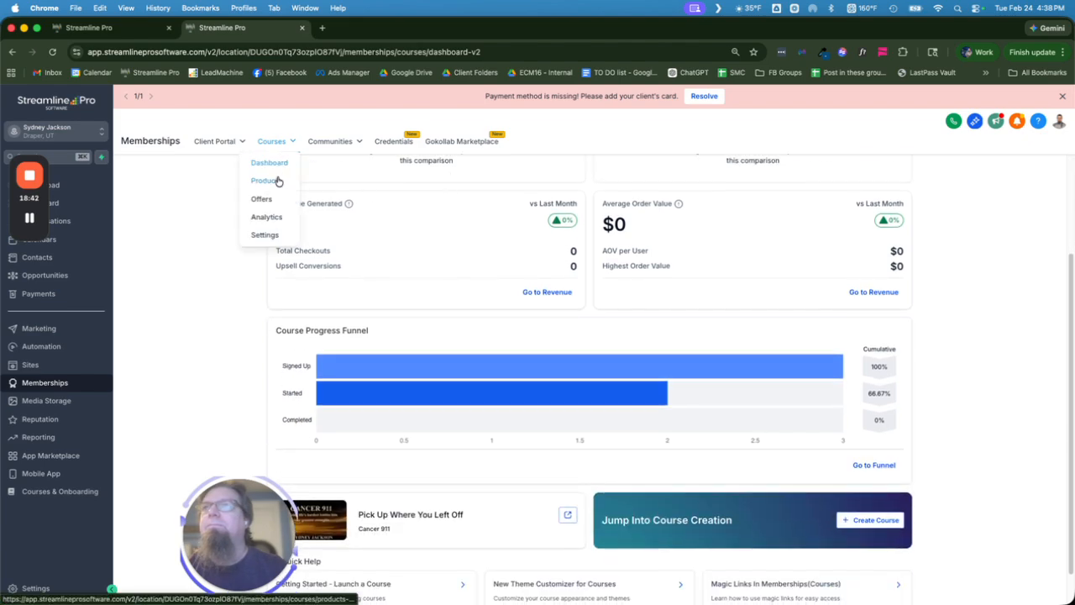
pyautogui.click(265, 178)
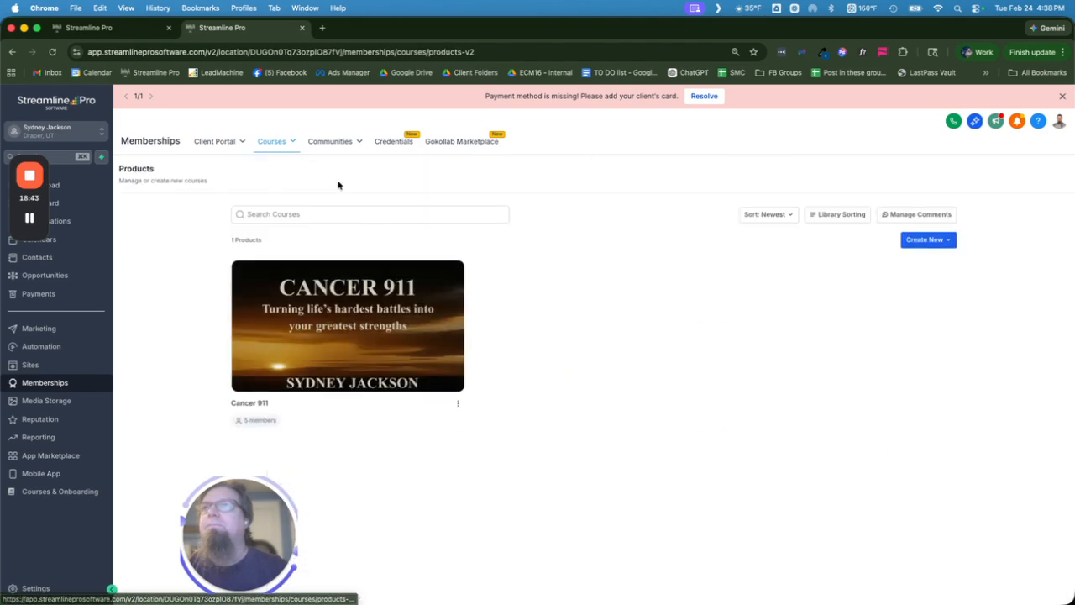
pyautogui.click(348, 290)
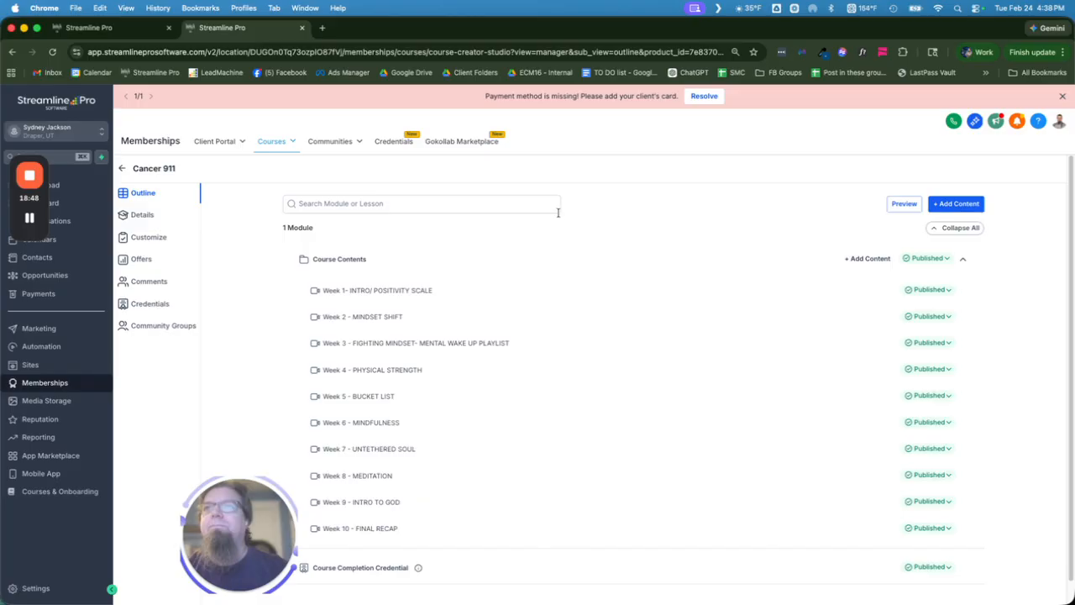
# - Return to the workflow and extend the email's bold lesson name to "Week 1 - Intro/Positivty Scale."
pyautogui.click(97, 28)
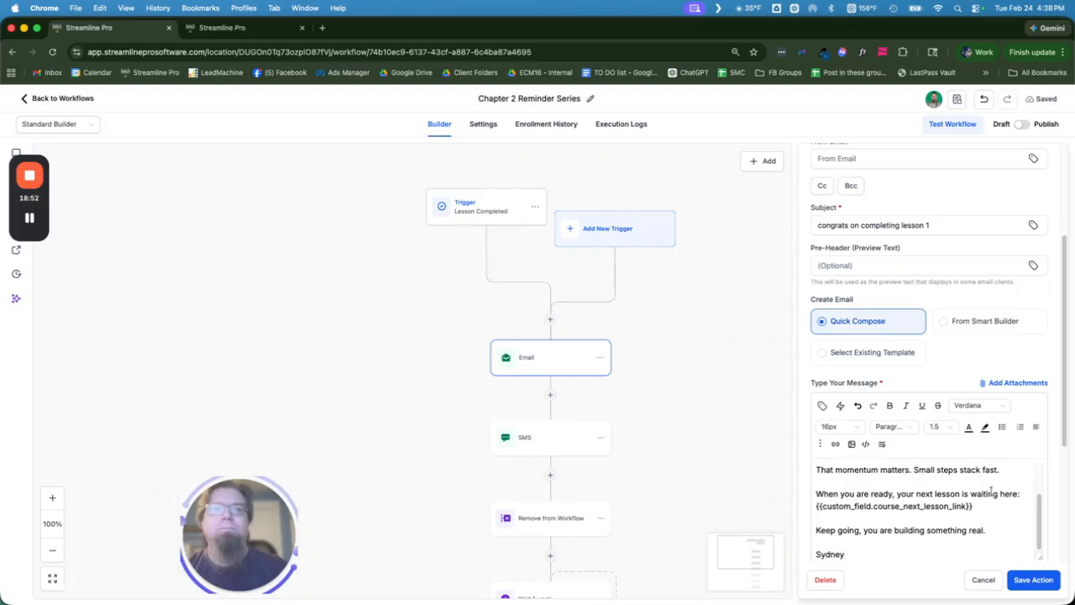
pyautogui.scroll(3, 972, 496)
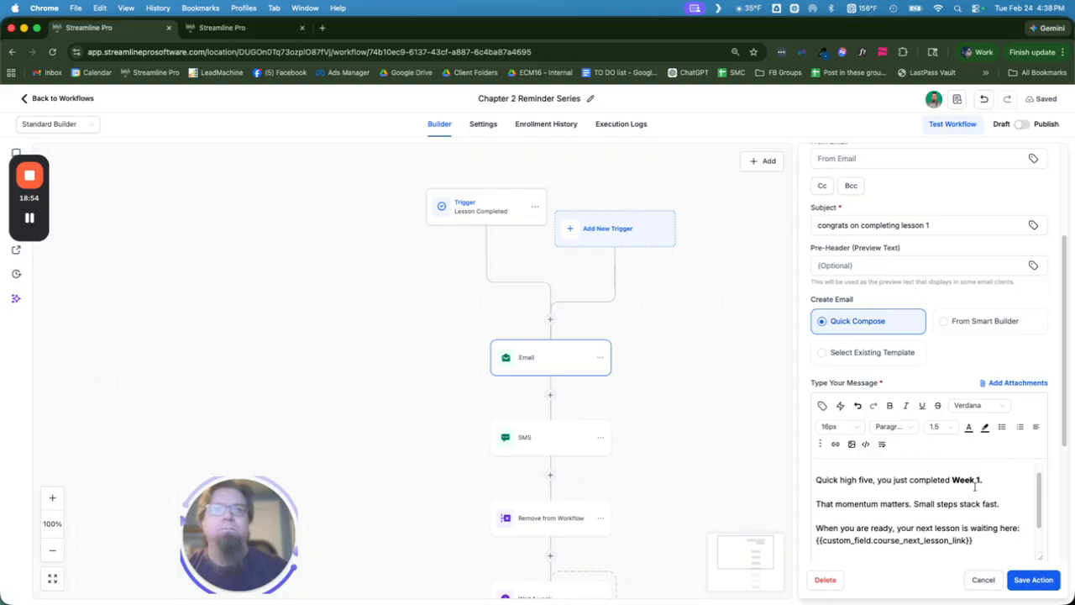
pyautogui.click(981, 480)
pyautogui.write('- Intro')
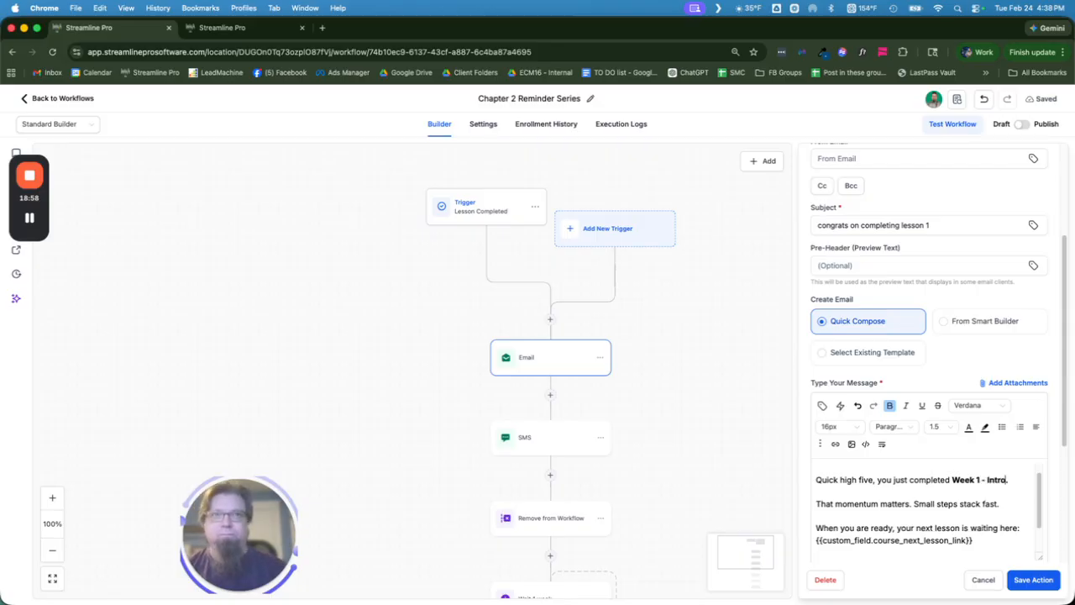
pyautogui.write('/Posi')
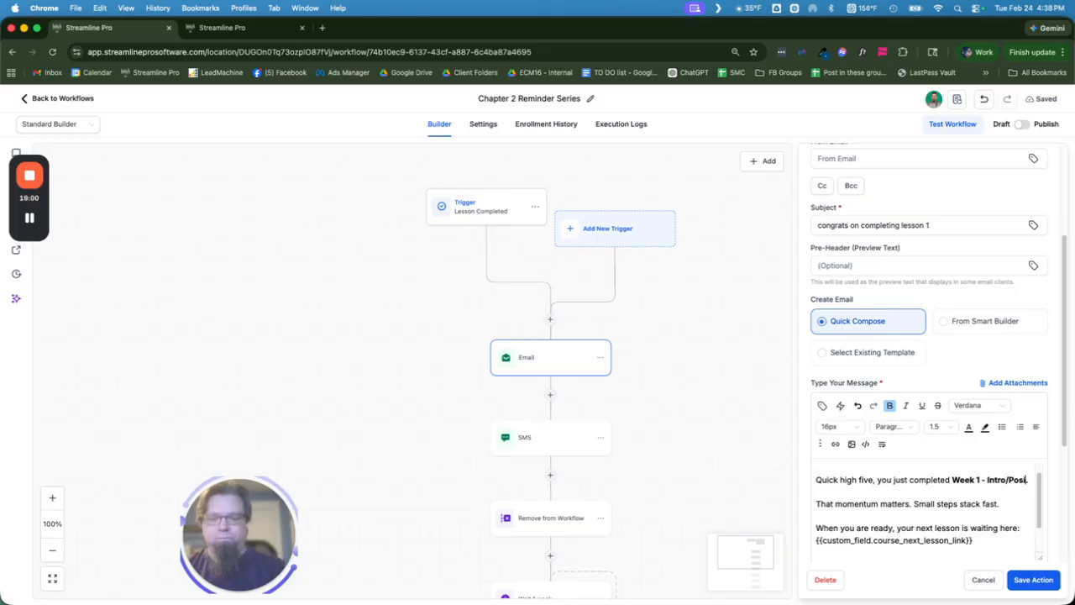
pyautogui.write('tivty Scale.')
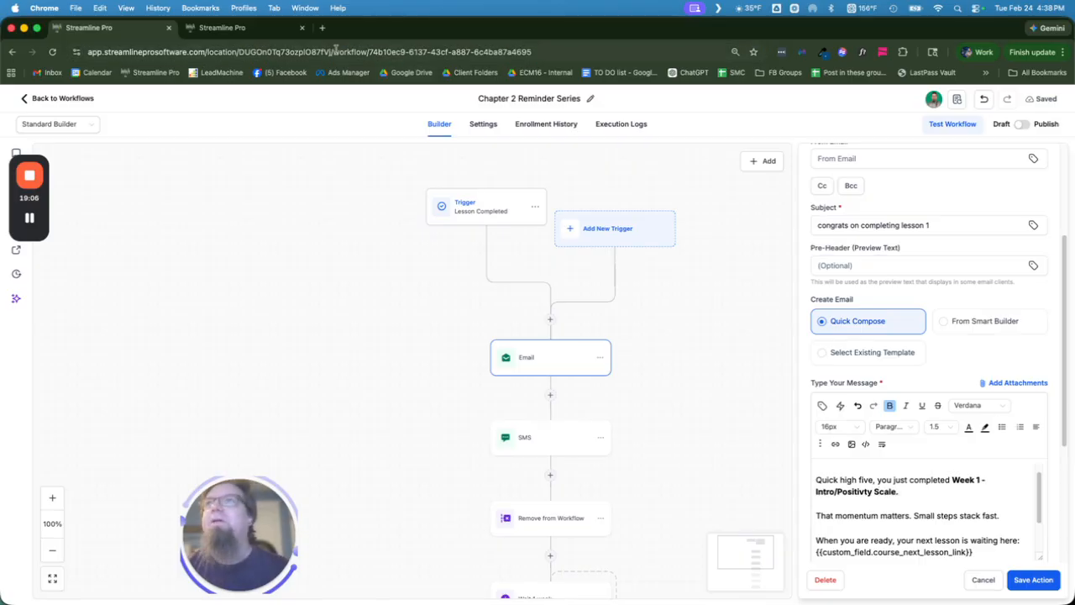
# - Open the Week 1 lesson in the Cancer 911 course outline and copy its full title
pyautogui.click(268, 33)
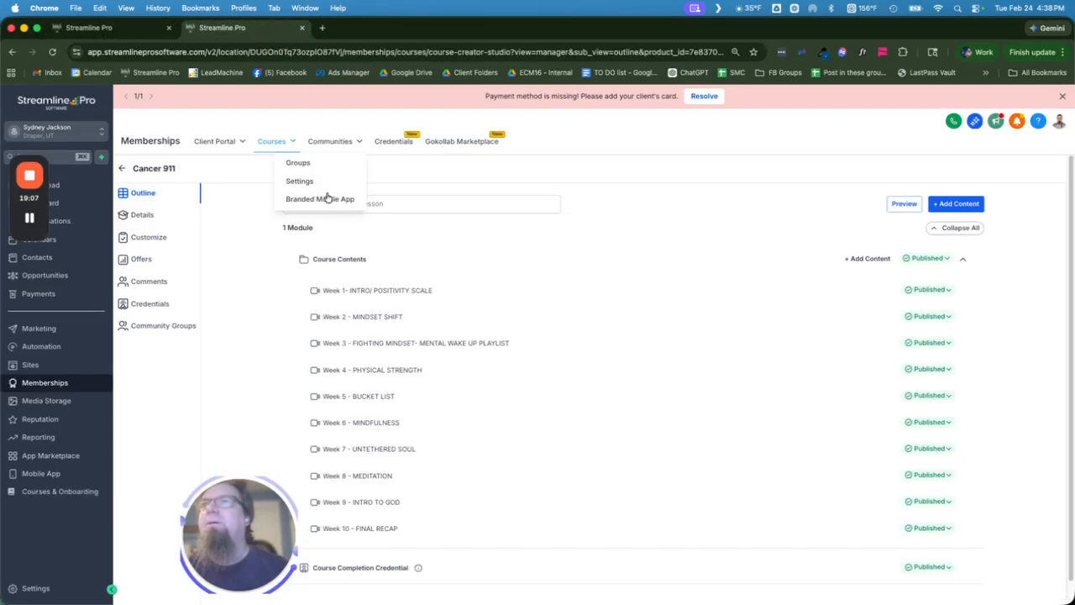
pyautogui.click(388, 292)
pyautogui.click(394, 290)
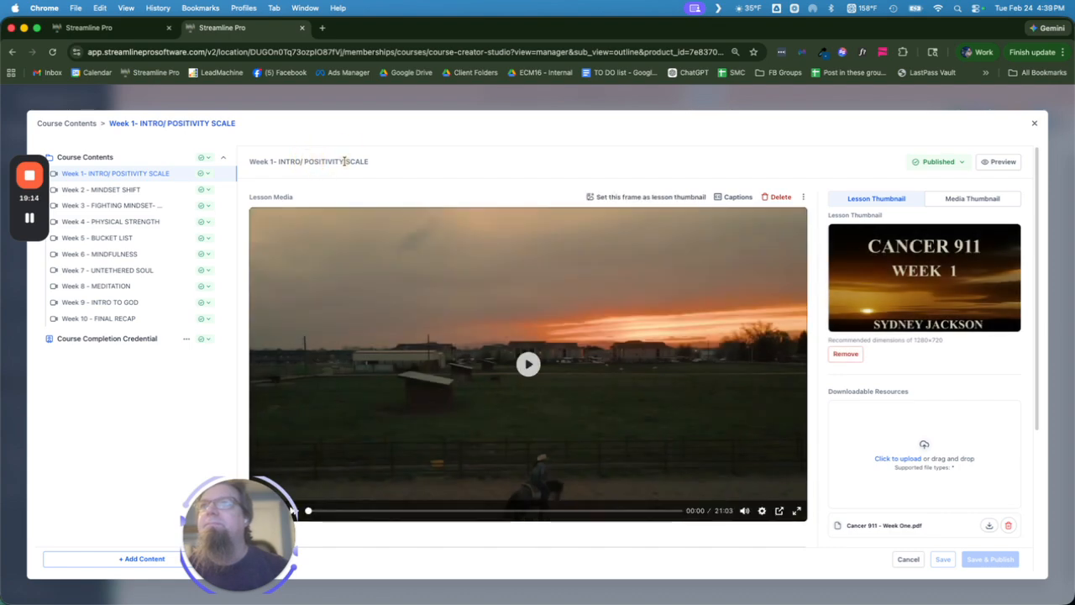
pyautogui.tripleClick(345, 160)
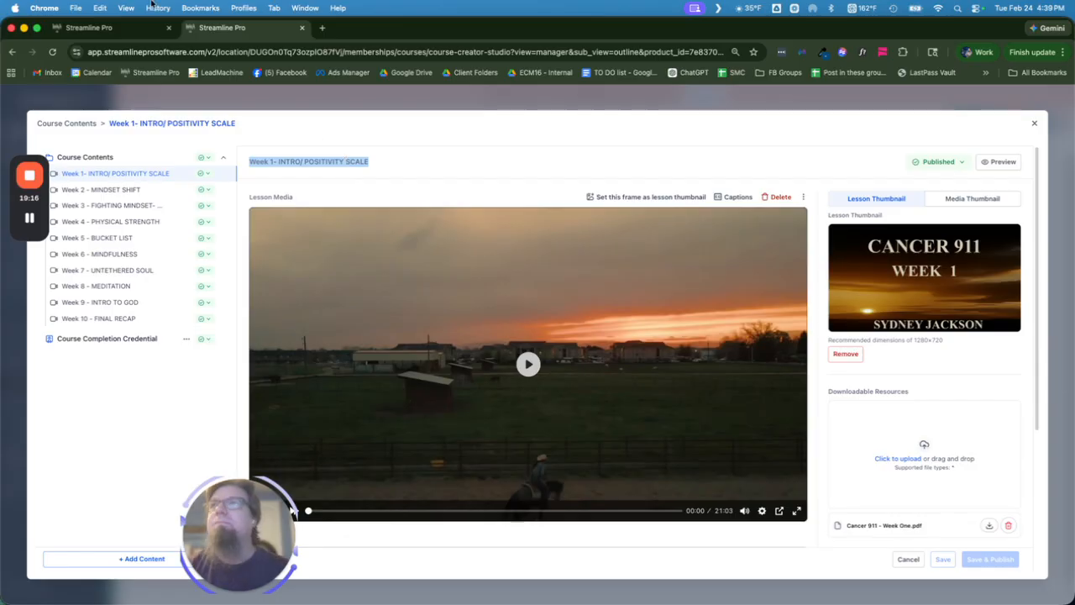
# - Replace the email's bold lesson name with the copied "Week 1- INTRO/ POSITIVITY SCALE." and remove the surplus blank lines after it
pyautogui.click(126, 27)
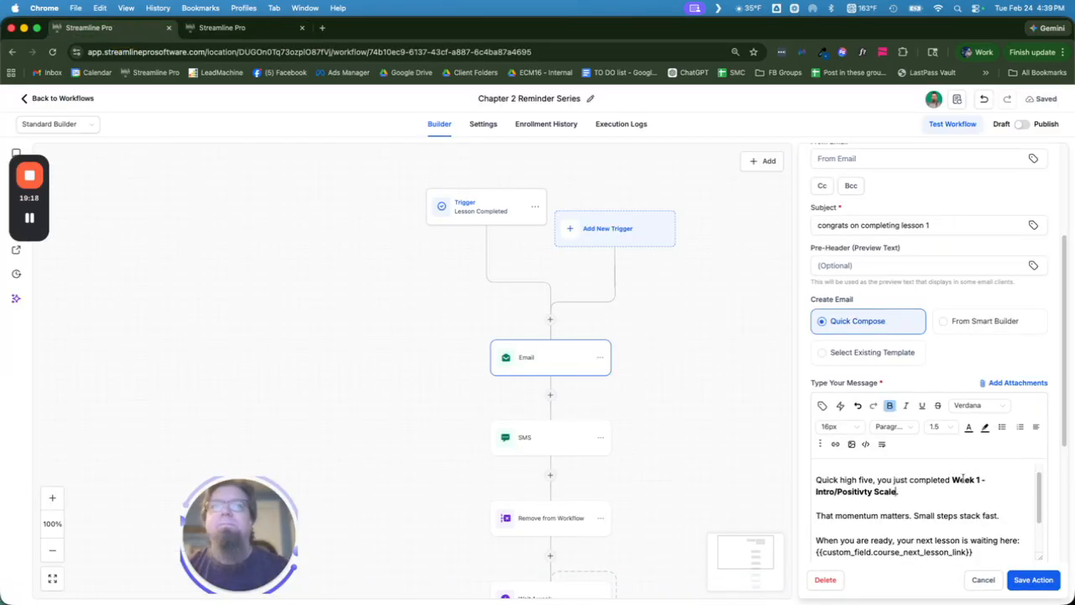
pyautogui.keyDown('shift'); pyautogui.click(954, 478); pyautogui.keyUp('shift')
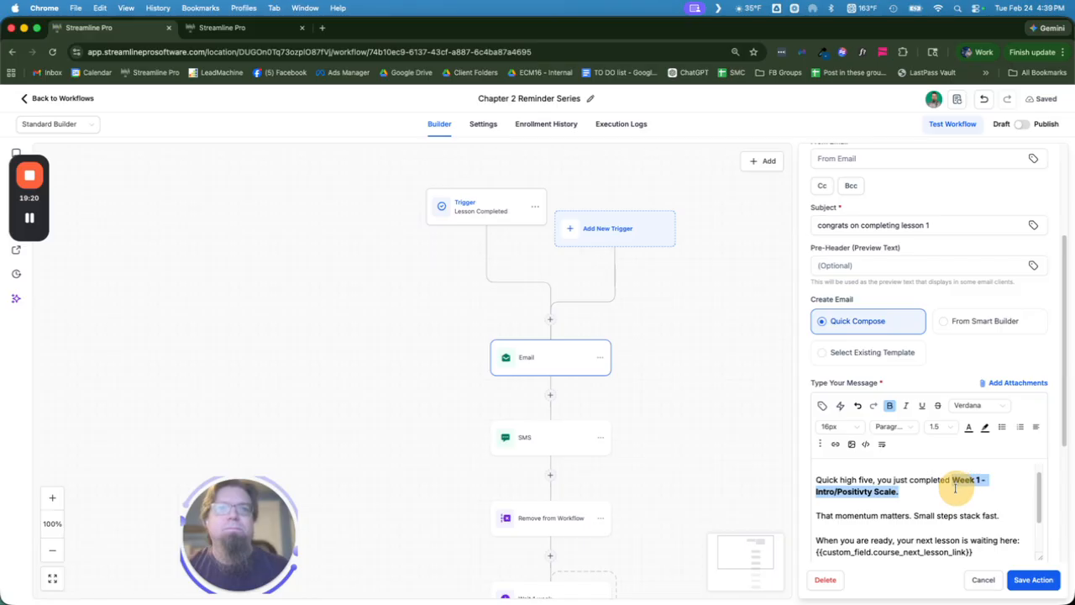
pyautogui.write('Week 1- INTRO/POSITIVITY SCALE')
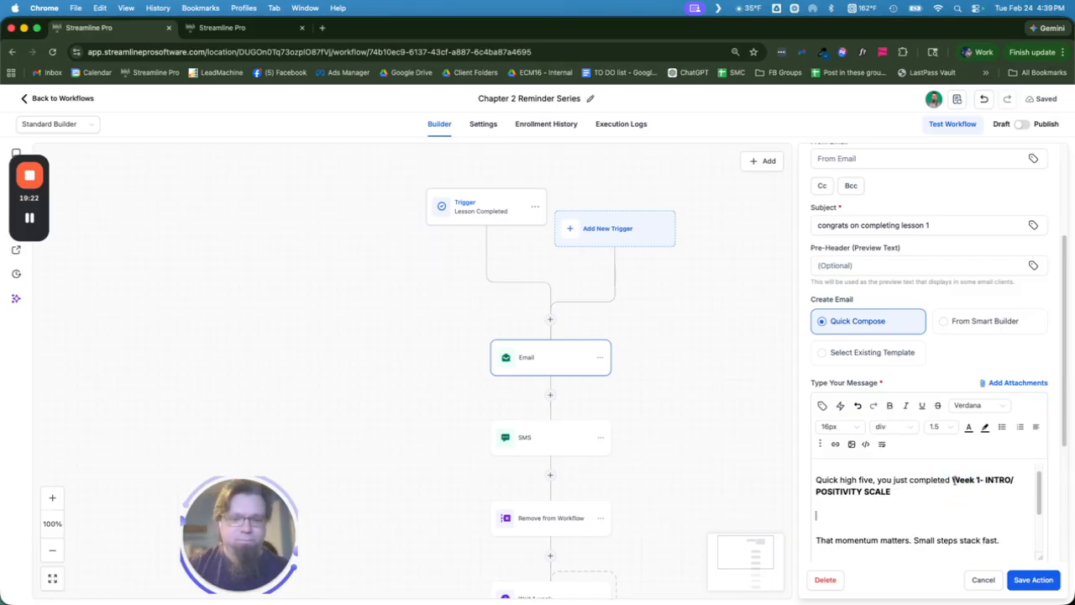
pyautogui.press('BackSpace')
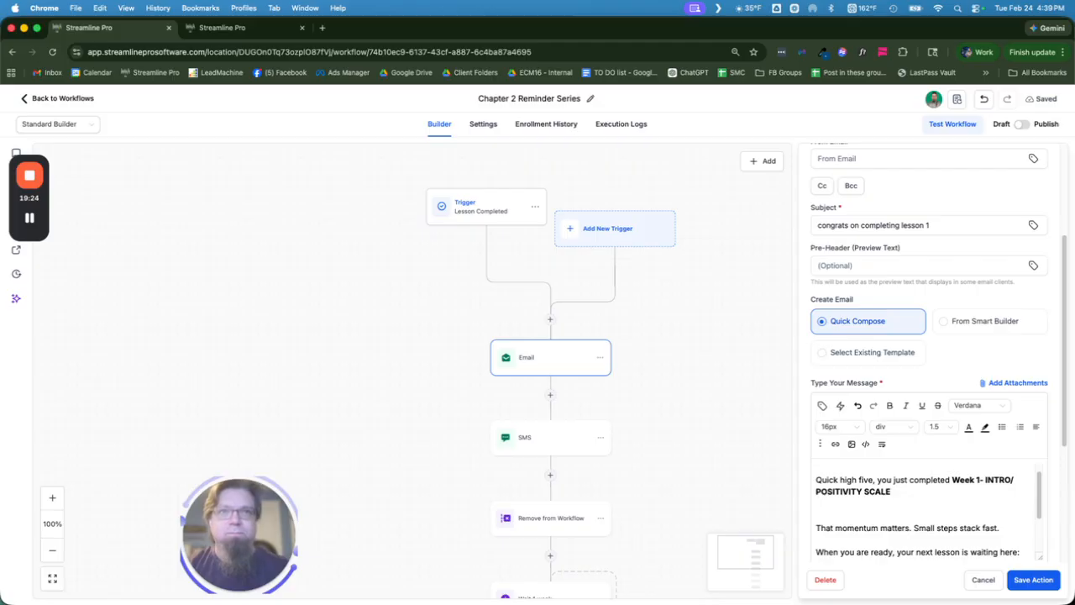
pyautogui.press('BackSpace')
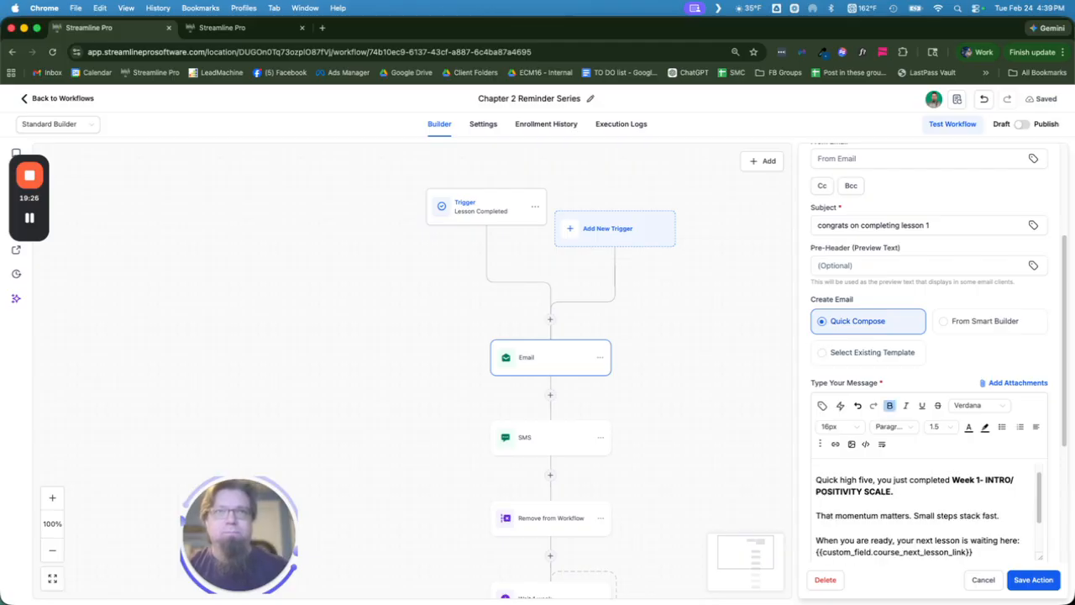
# - Open the Week 2 - MINDSET SHIFT lesson in the Cancer 911 course and preview it in its own browser tab
pyautogui.scroll(-3, 964, 483)
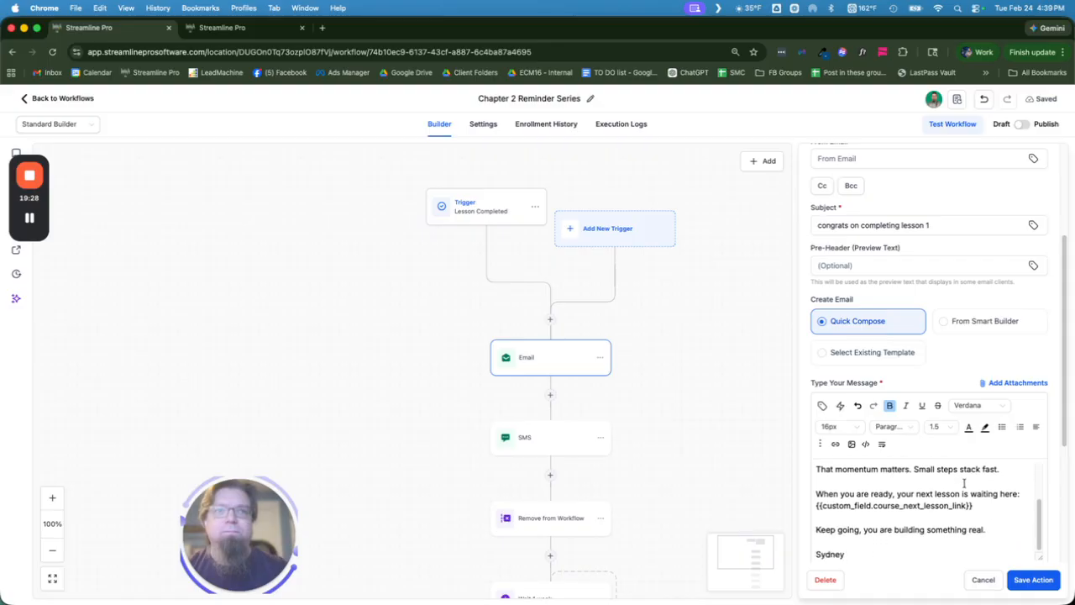
pyautogui.click(238, 27)
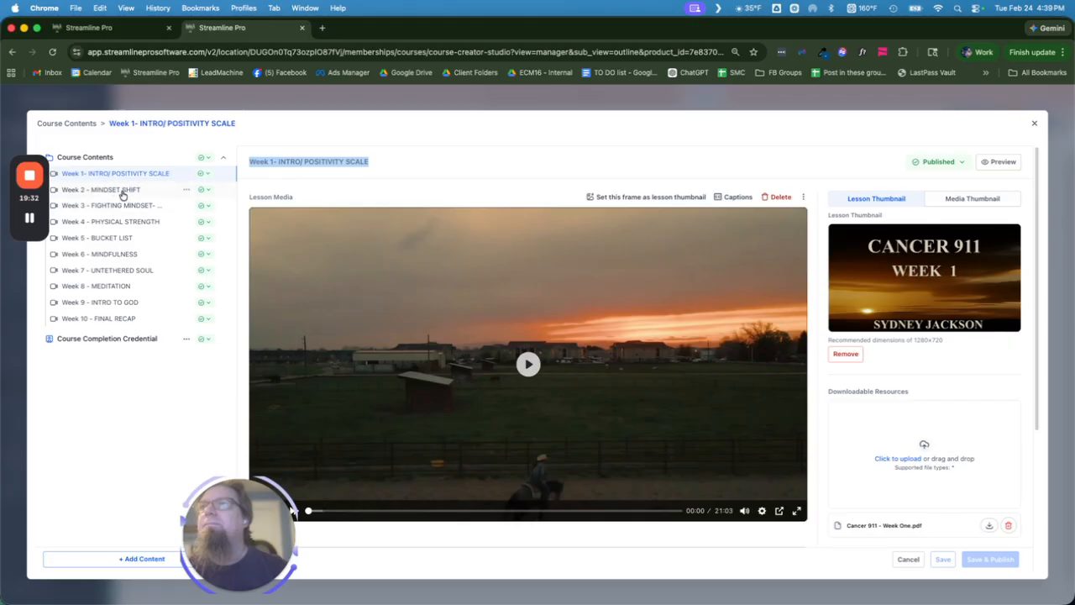
pyautogui.click(1003, 163)
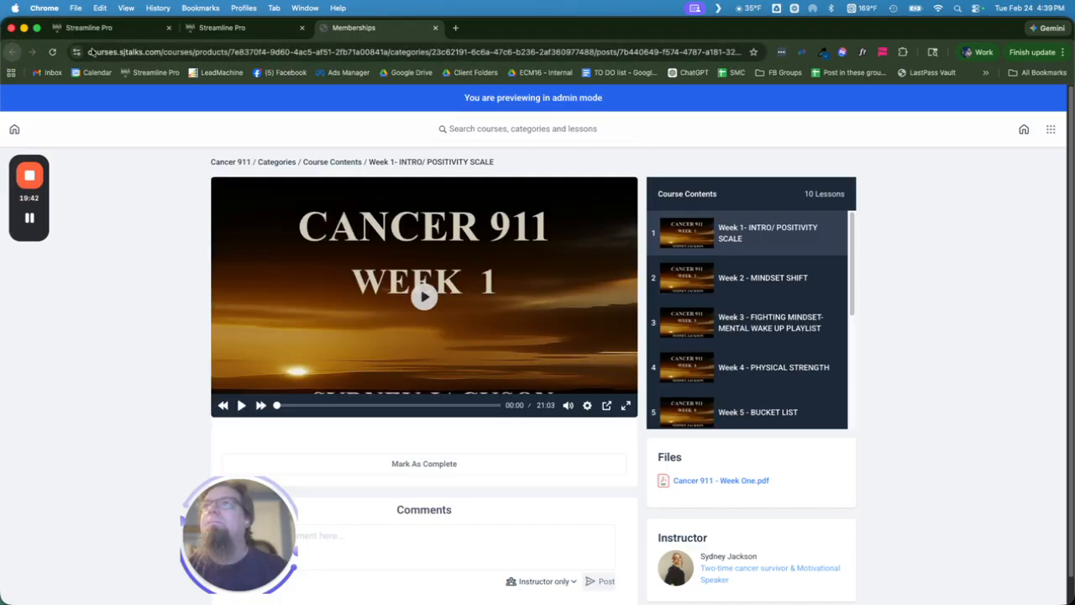
pyautogui.click(223, 32)
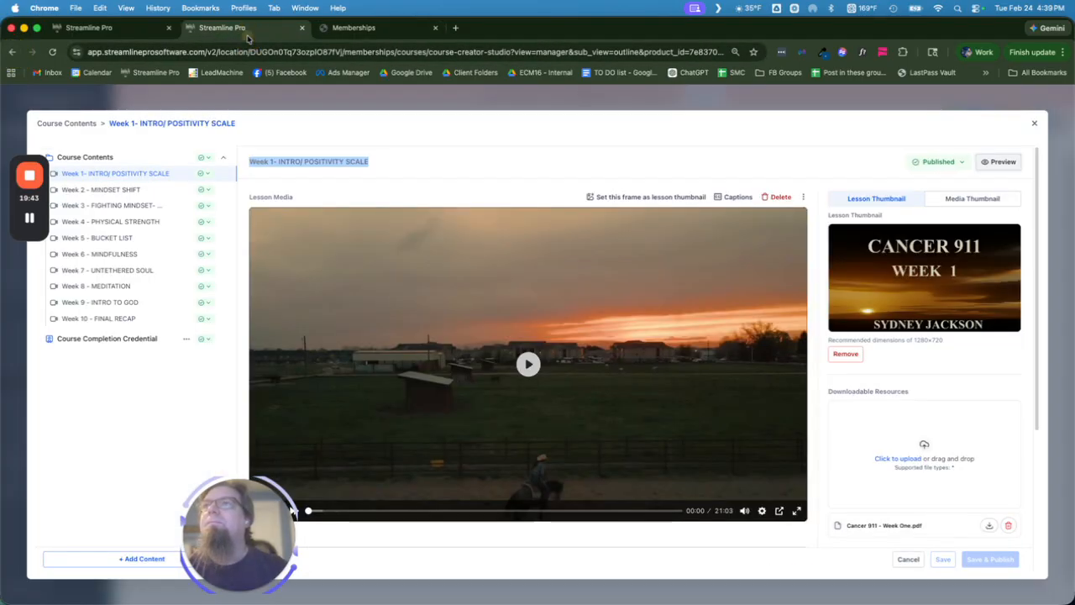
pyautogui.click(117, 190)
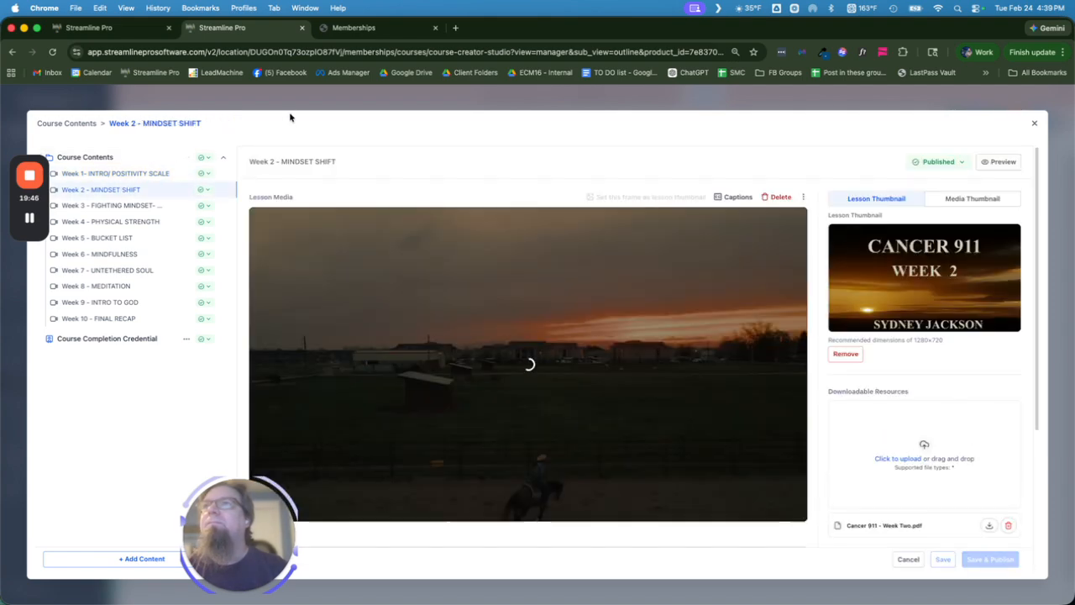
pyautogui.click(999, 161)
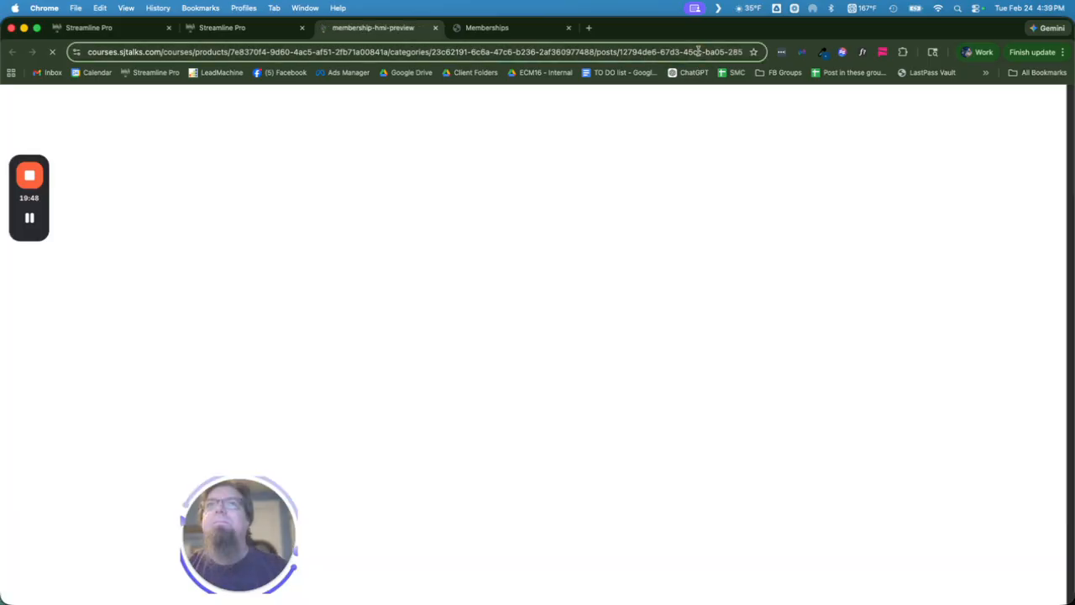
pyautogui.click(697, 51)
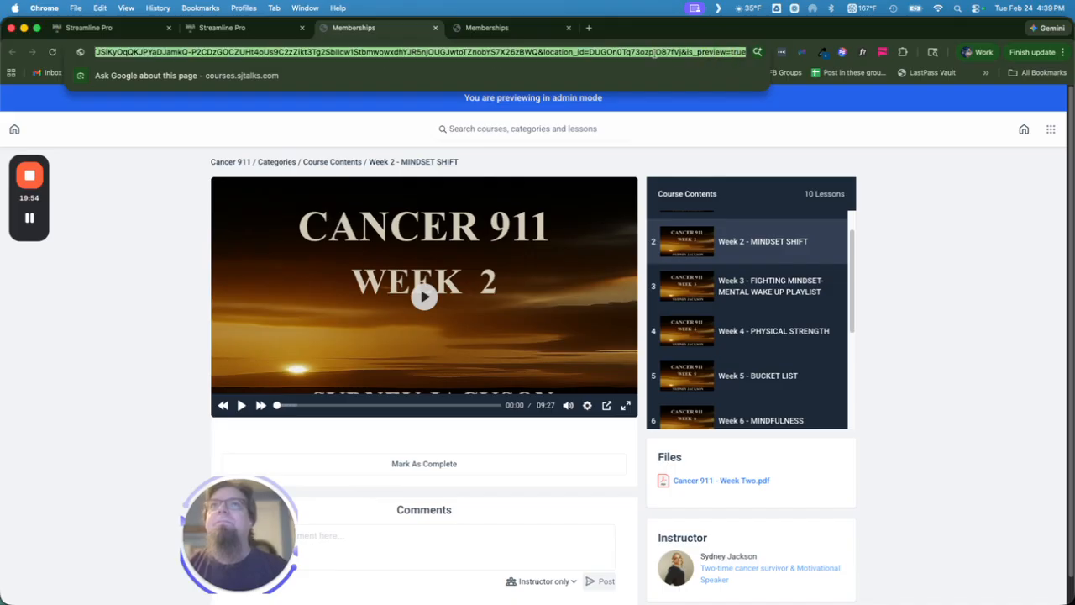
pyautogui.hscroll(-10, 682, 51)
pyautogui.click(681, 50)
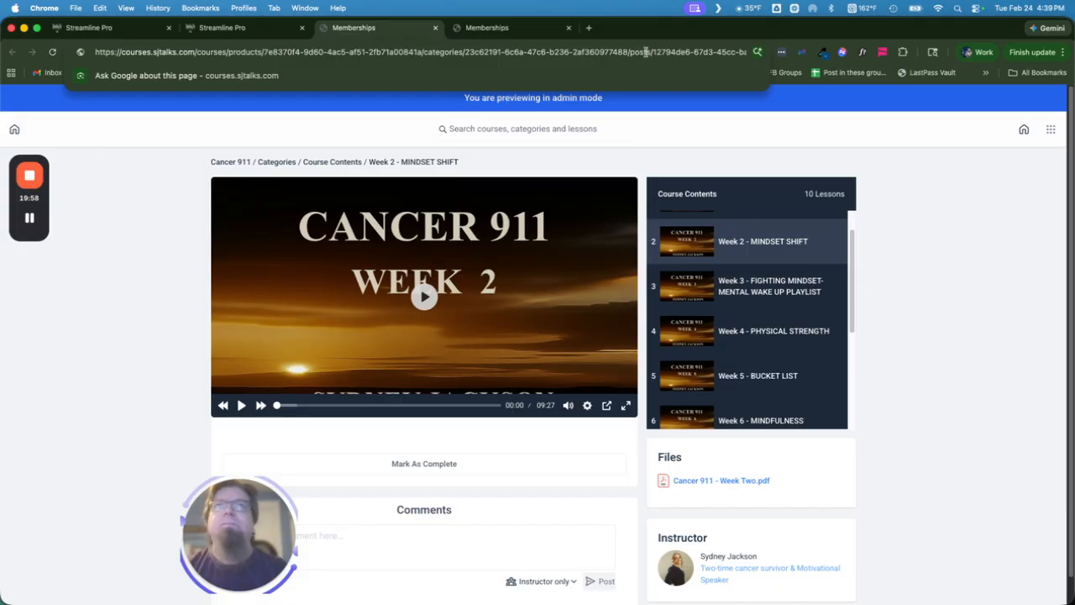
pyautogui.press('Down')
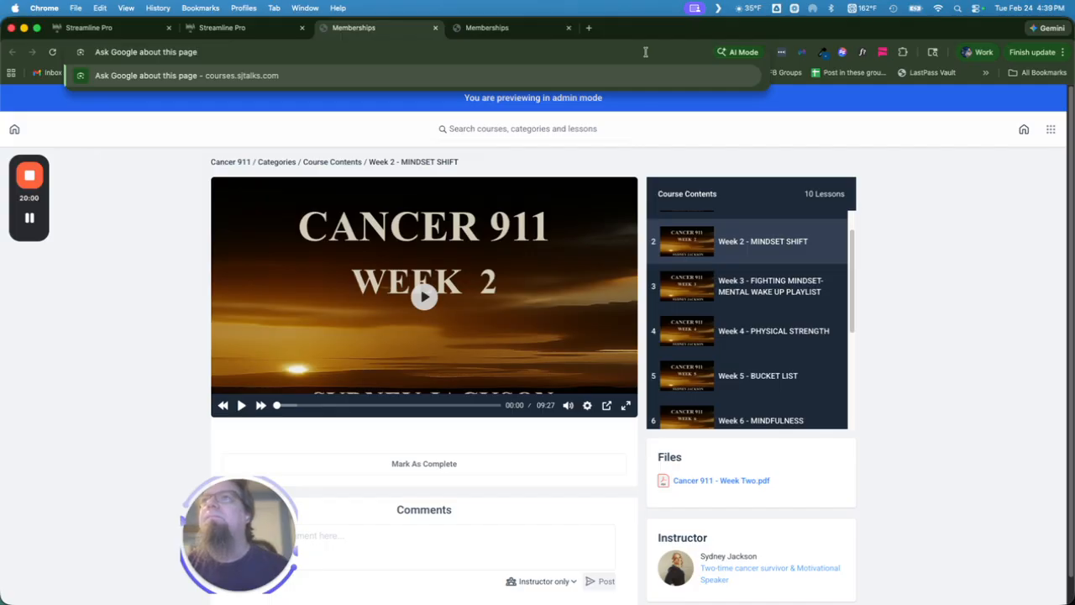
pyautogui.press('Up')
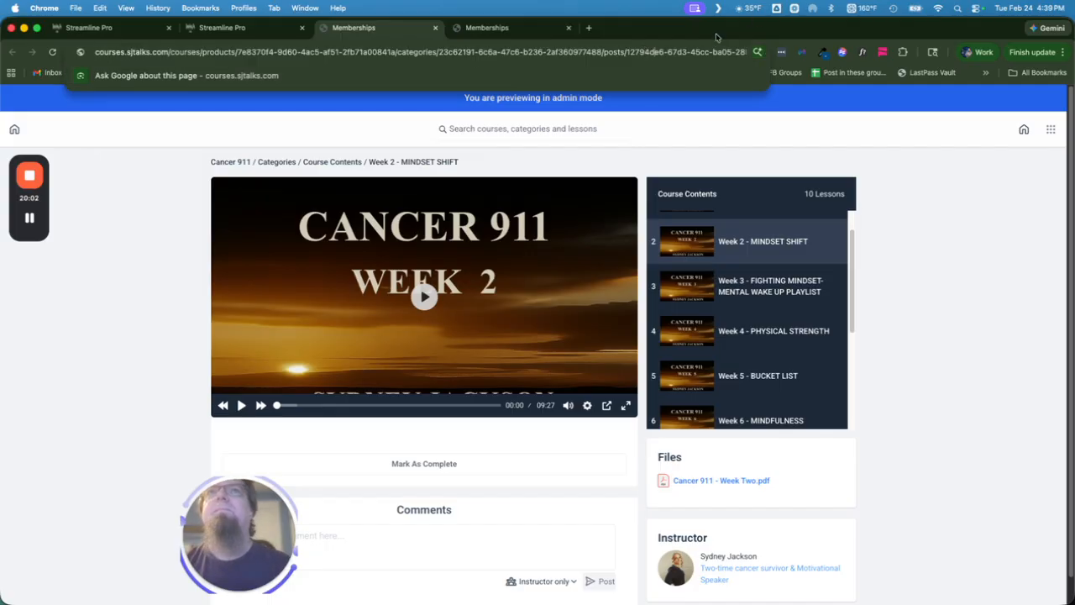
pyautogui.moveTo(714, 48); pyautogui.dragTo(759, 48)
pyautogui.click(594, 51)
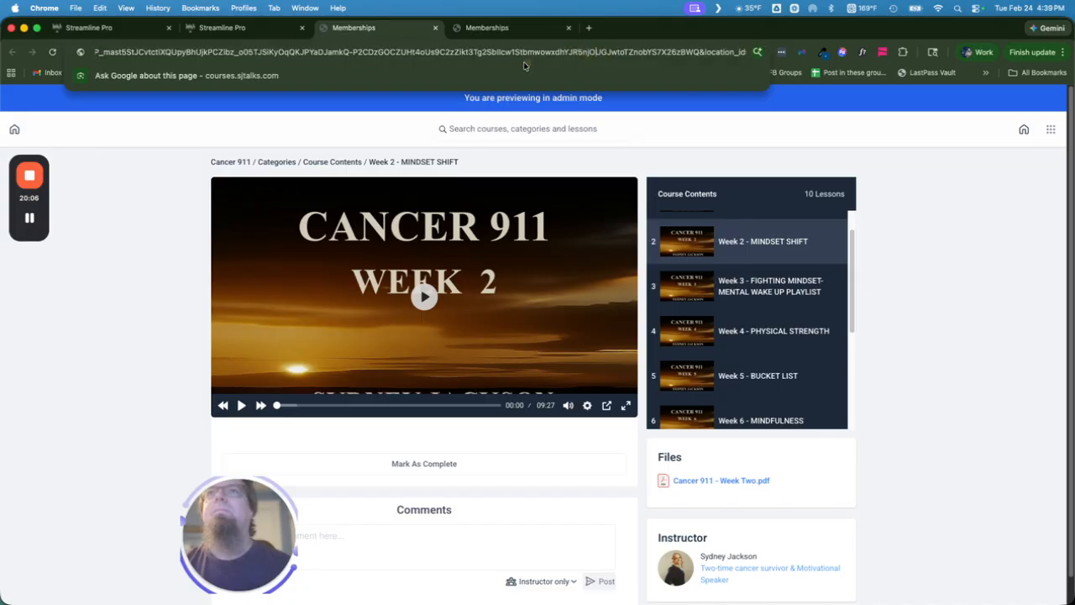
pyautogui.moveTo(324, 48); pyautogui.dragTo(52, 65)
pyautogui.press('Escape')
pyautogui.click(99, 52)
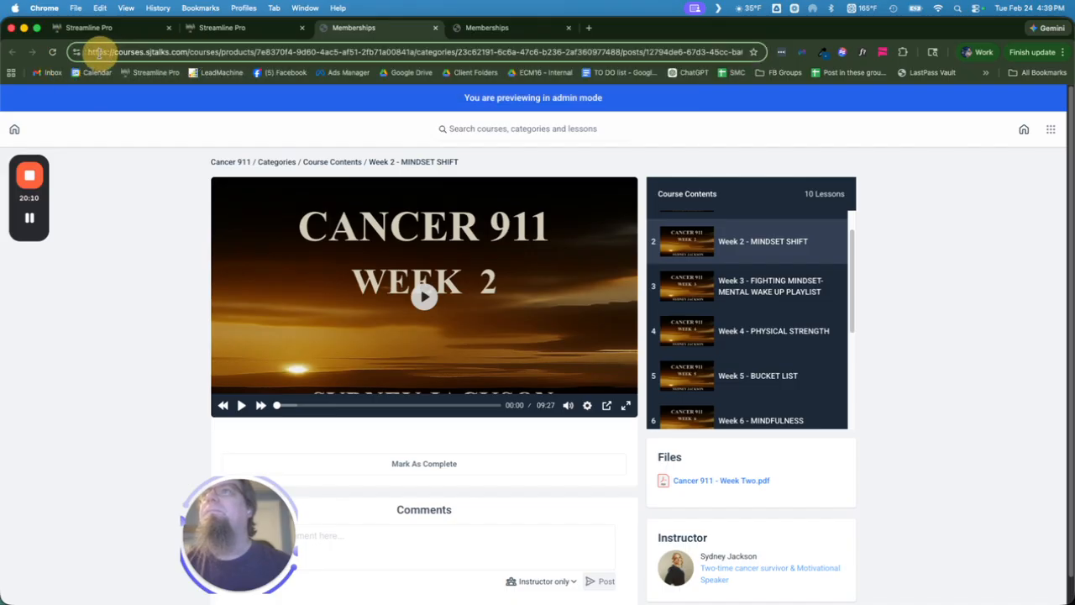
pyautogui.doubleClick(96, 51)
pyautogui.moveTo(282, 55); pyautogui.dragTo(561, 56)
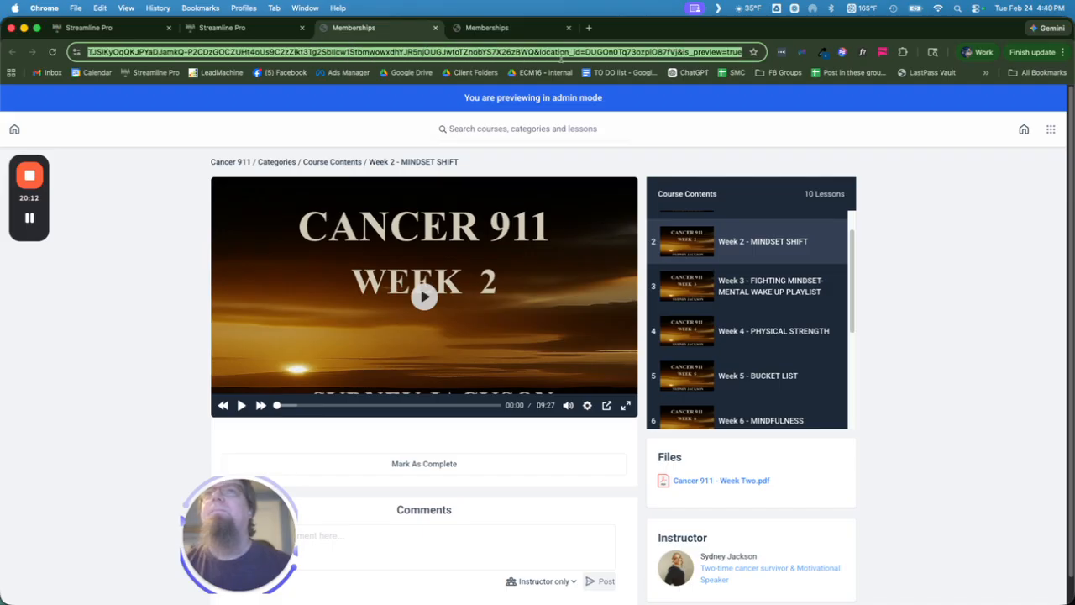
# - Copy the Week 2 - MINDSET SHIFT lesson's web address up to the post ID, leaving out the token and preview parameters
pyautogui.click(642, 52)
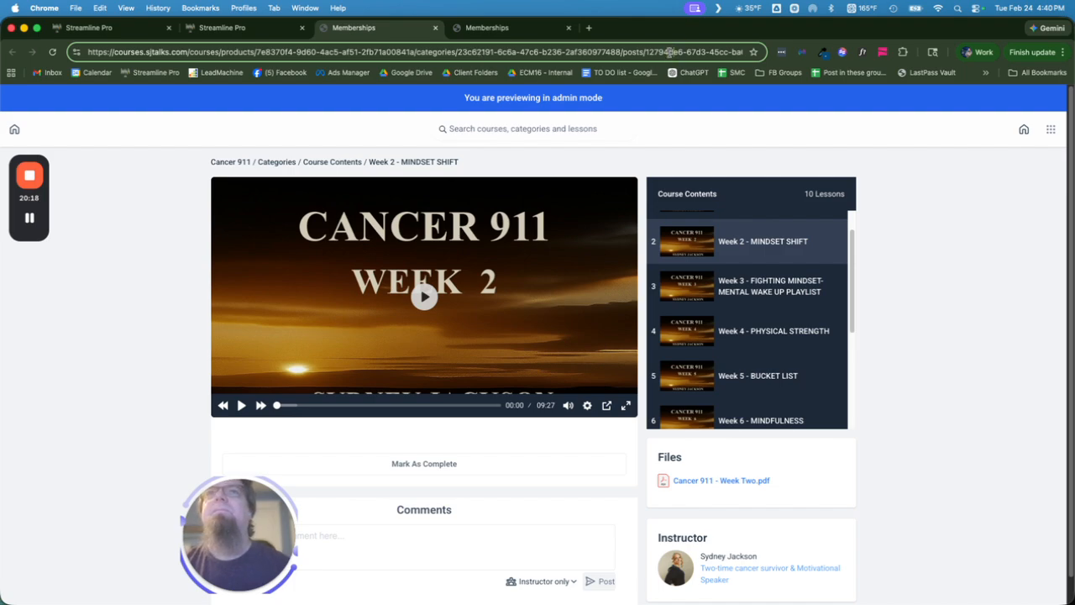
pyautogui.press('Right')
pyautogui.press('Right')
pyautogui.press('Right')
pyautogui.press('Right')
pyautogui.press('Right')
pyautogui.press('Right')
pyautogui.press('Right')
pyautogui.press('Right')
pyautogui.press('Right')
pyautogui.press('Right')
pyautogui.press('Right')
pyautogui.press('Right')
pyautogui.press('Right')
pyautogui.press('Right')
pyautogui.press('Right')
pyautogui.press('Right')
pyautogui.press('Right')
pyautogui.press('Right')
pyautogui.press('Right')
pyautogui.press('Right')
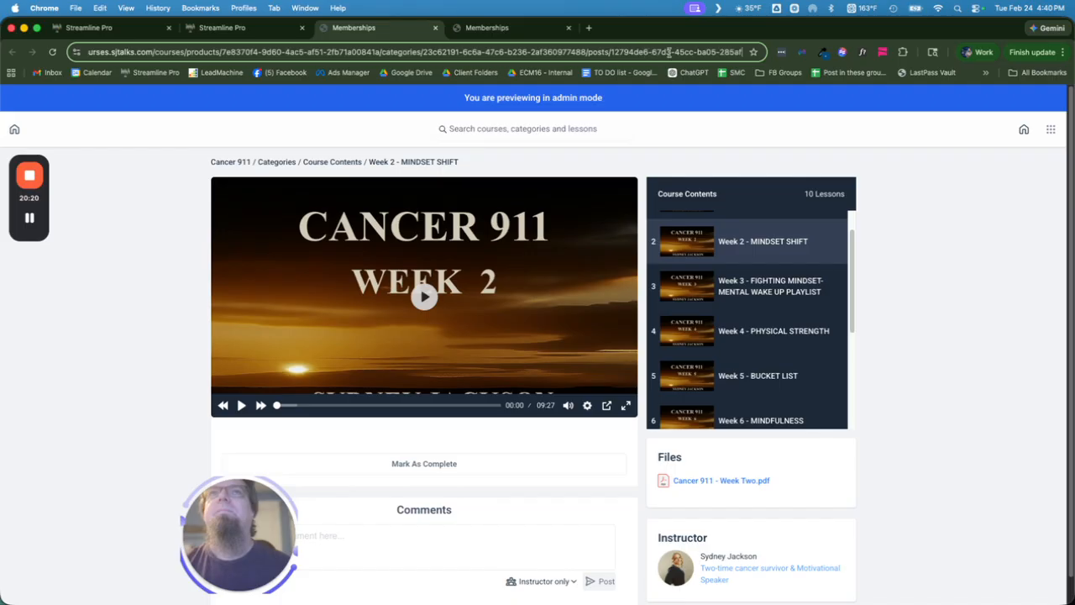
pyautogui.press('Right')
pyautogui.press('Right')
pyautogui.press('Right')
pyautogui.press('Right')
pyautogui.press('Right')
pyautogui.press('Right')
pyautogui.press('Right')
pyautogui.press('Right')
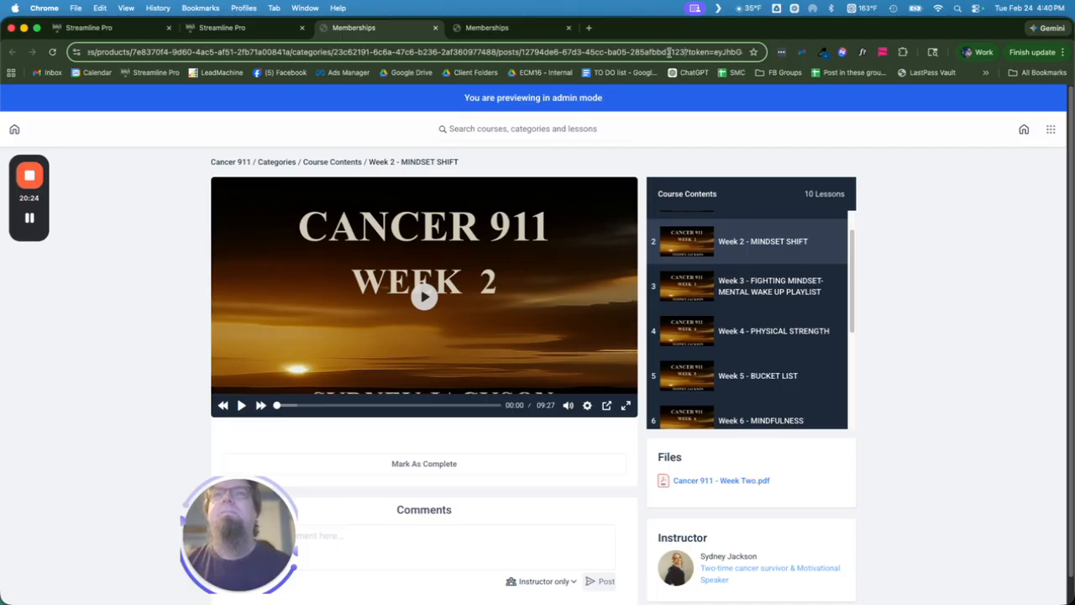
pyautogui.press('super+a')
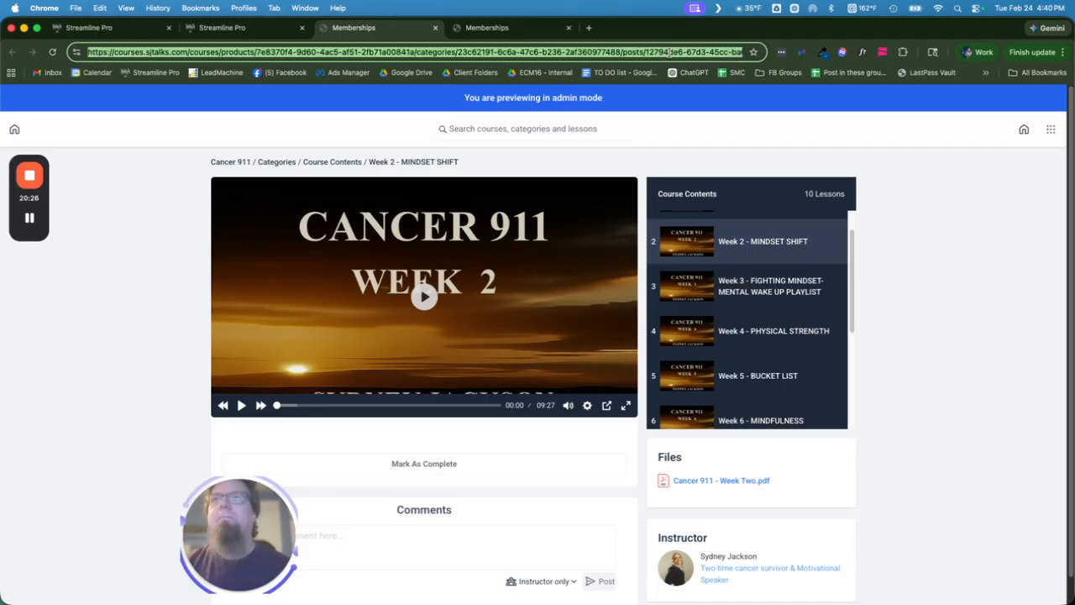
pyautogui.click(720, 54)
pyautogui.press('Right')
pyautogui.press('Right')
pyautogui.press('Right')
pyautogui.press('Right')
pyautogui.press('Right')
pyautogui.press('Right')
pyautogui.press('Right')
pyautogui.press('Right')
pyautogui.press('Right')
pyautogui.press('Right')
pyautogui.press('Right')
pyautogui.press('Right')
pyautogui.press('Right')
pyautogui.press('Right')
pyautogui.press('Right')
pyautogui.press('Right')
pyautogui.press('Right')
pyautogui.press('Right')
pyautogui.press('Right')
pyautogui.press('Right')
pyautogui.press('Right')
pyautogui.press('Right')
pyautogui.press('Right')
pyautogui.press('Right')
pyautogui.press('Right')
pyautogui.press('Right')
pyautogui.press('Right')
pyautogui.press('Right')
pyautogui.press('Right')
pyautogui.press('Right')
pyautogui.press('Right')
pyautogui.press('Right')
pyautogui.press('Right')
pyautogui.press('Right')
pyautogui.press('Right')
pyautogui.press('Right')
pyautogui.press('Right')
pyautogui.press('Right')
pyautogui.press('Right')
pyautogui.press('Right')
pyautogui.press('Right')
pyautogui.press('Right')
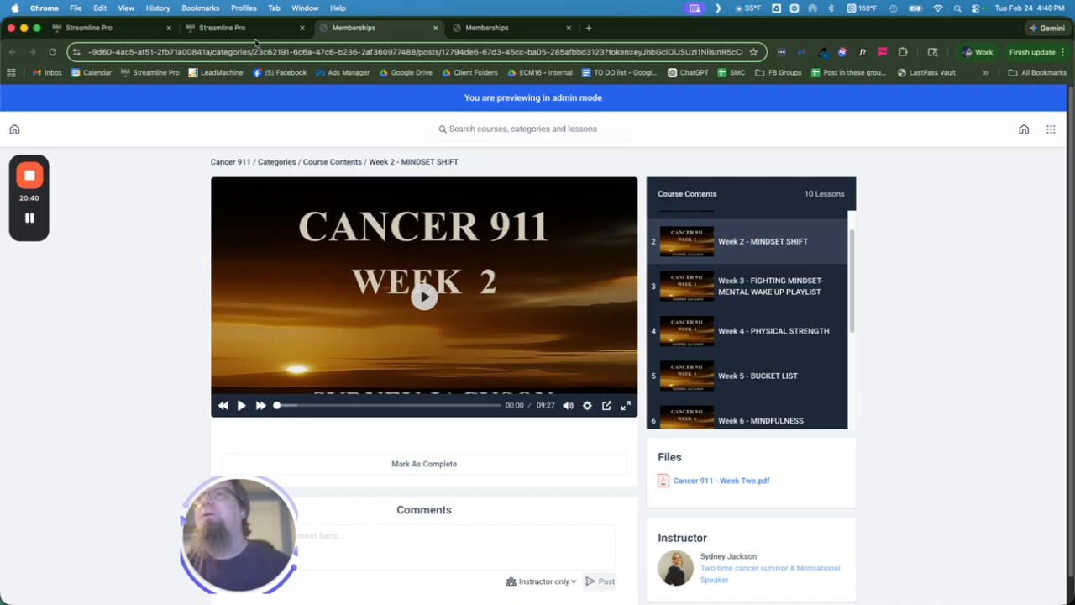
# - Return to the workflow email and replace the {{custom_field.course_next_lesson_link}} placeholder with "Click Here for Week 2."
pyautogui.click(134, 29)
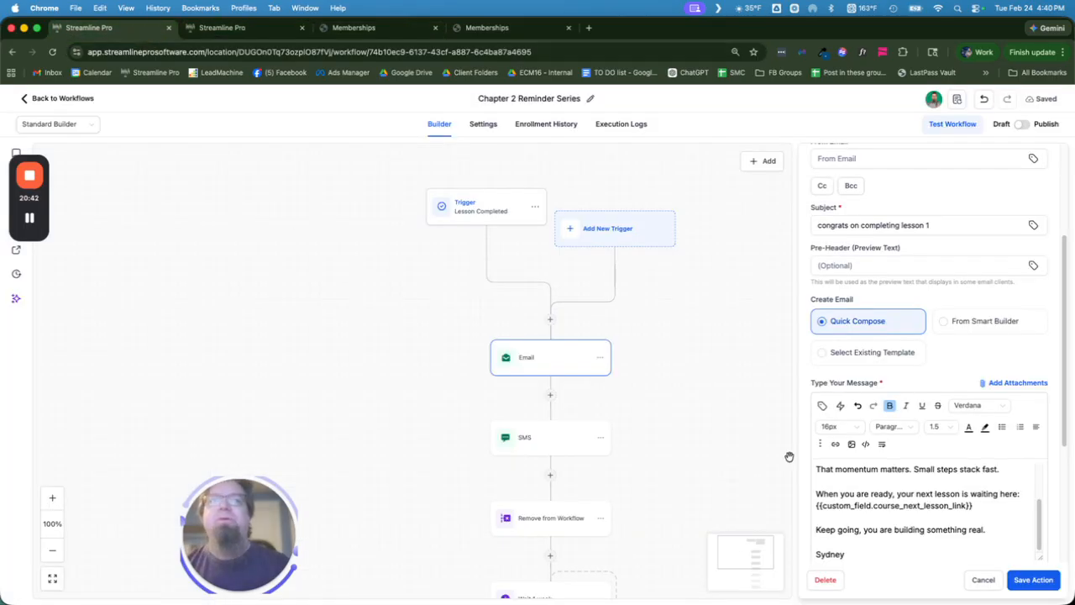
pyautogui.scroll(-2, 962, 438)
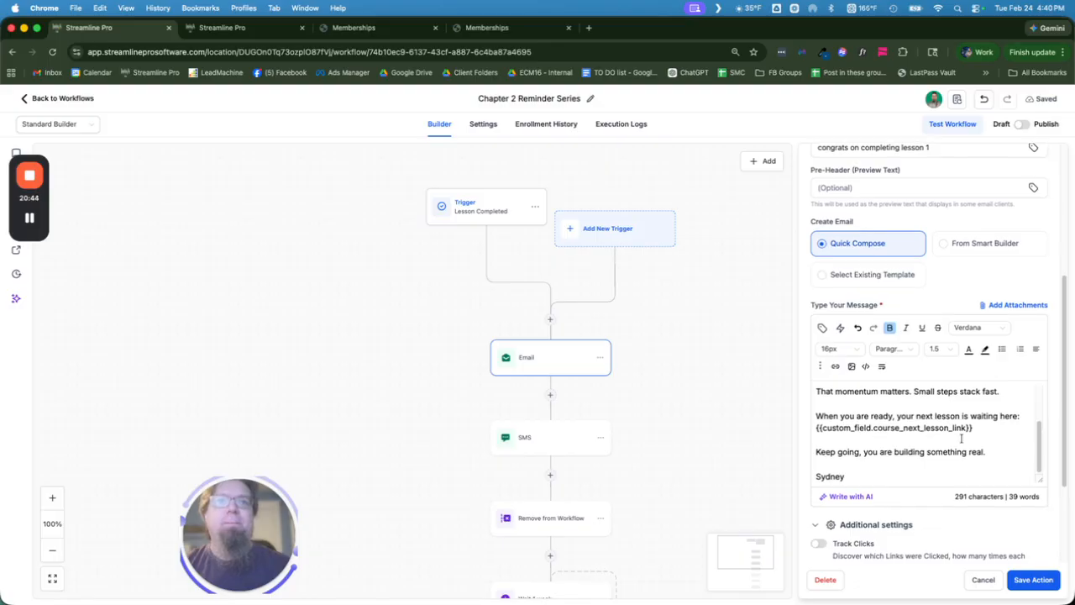
pyautogui.moveTo(956, 435); pyautogui.dragTo(819, 432)
pyautogui.moveTo(975, 430); pyautogui.dragTo(811, 427)
pyautogui.write('Click Here for Chapter 2')
pyautogui.press('BackSpace')
pyautogui.press('BackSpace')
pyautogui.press('BackSpace')
pyautogui.press('BackSpace')
pyautogui.press('BackSpace')
pyautogui.press('BackSpace')
pyautogui.press('BackSpace')
pyautogui.press('BackSpace')
pyautogui.press('BackSpace')
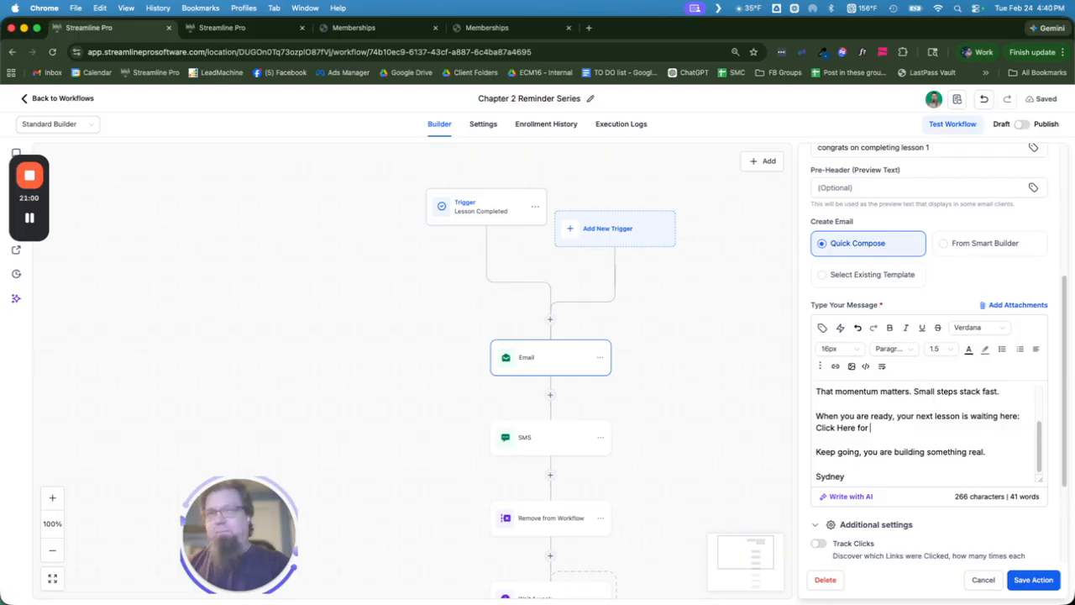
pyautogui.write('W')
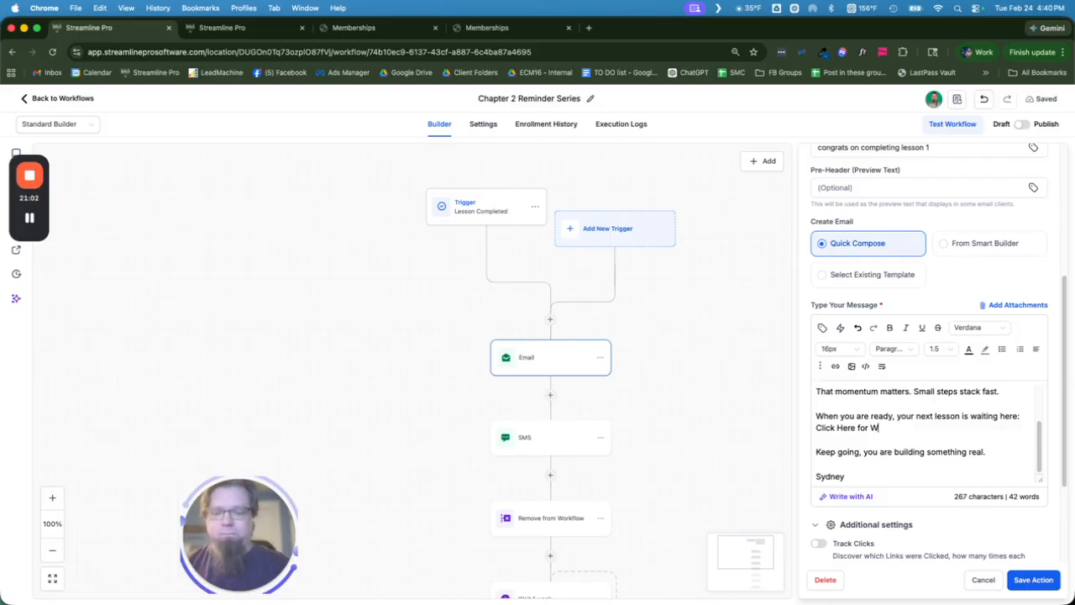
pyautogui.write('eek 2>')
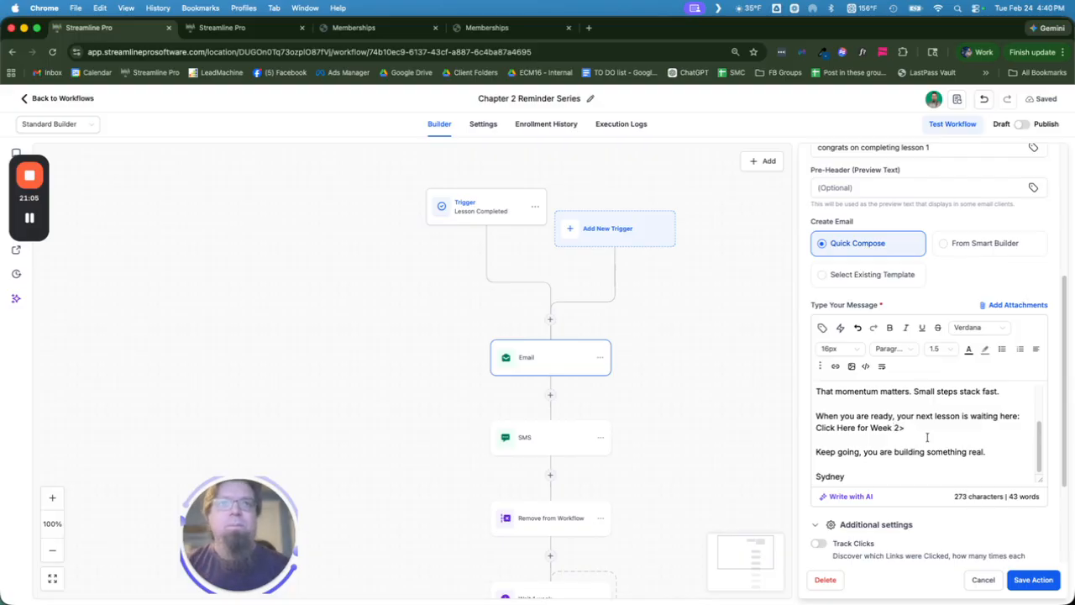
pyautogui.press('BackSpace')
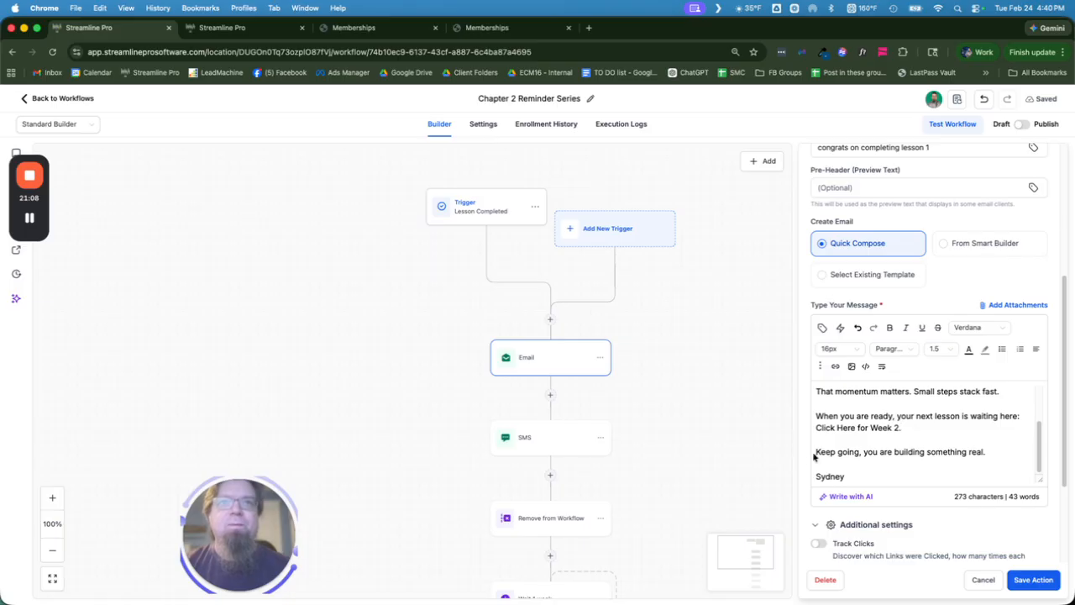
# - Link the email text "Click Here for Week 2." to the copied lesson address, set to open in a new window
pyautogui.doubleClick(826, 427)
pyautogui.moveTo(826, 427); pyautogui.dragTo(901, 426)
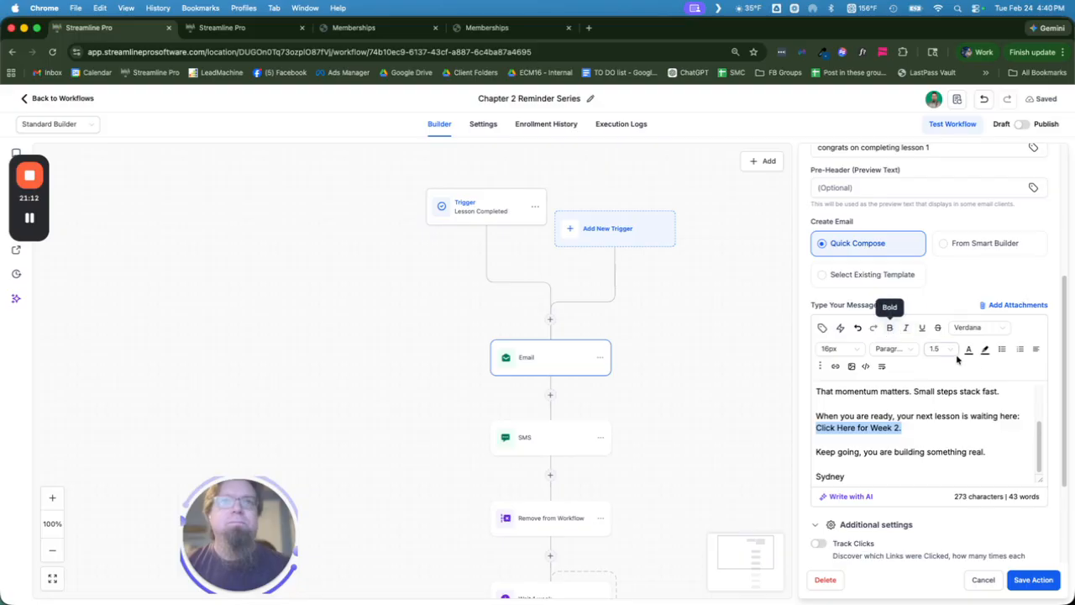
pyautogui.click(835, 367)
pyautogui.click(458, 301)
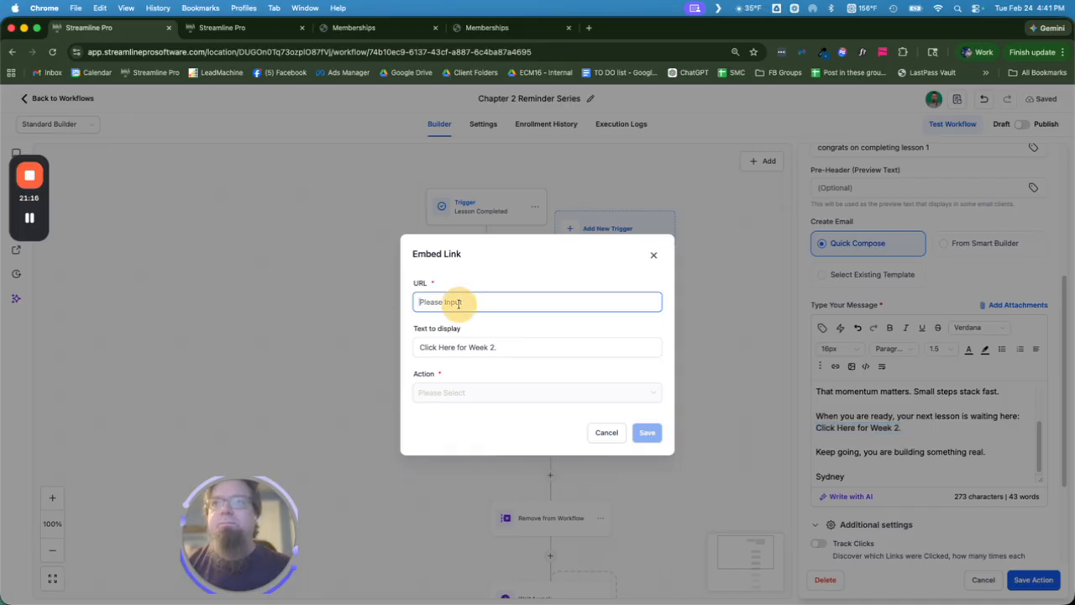
pyautogui.press('super+v')
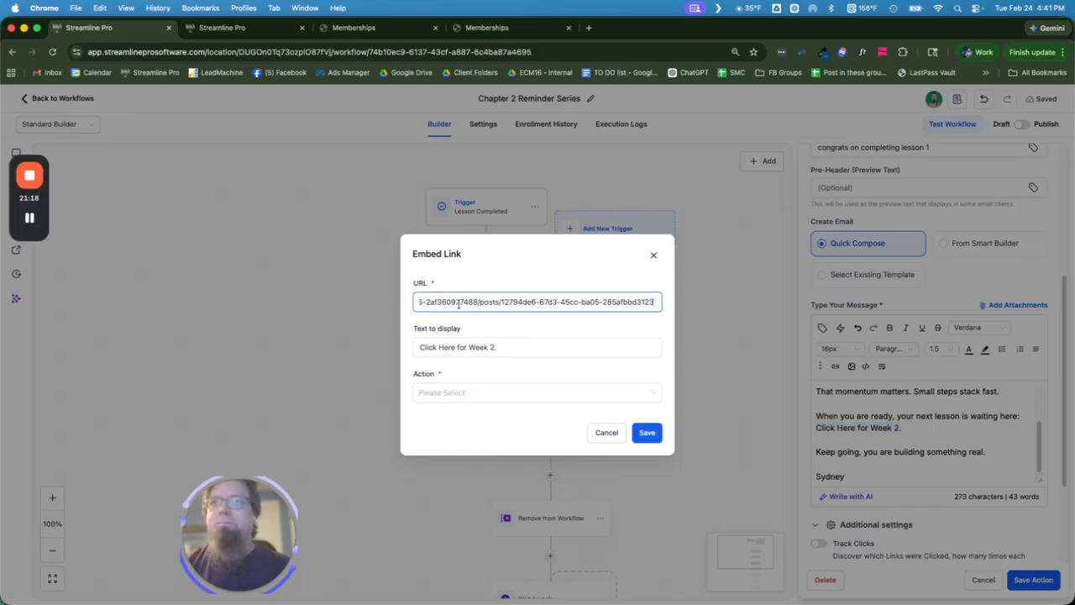
pyautogui.click(454, 391)
pyautogui.click(466, 436)
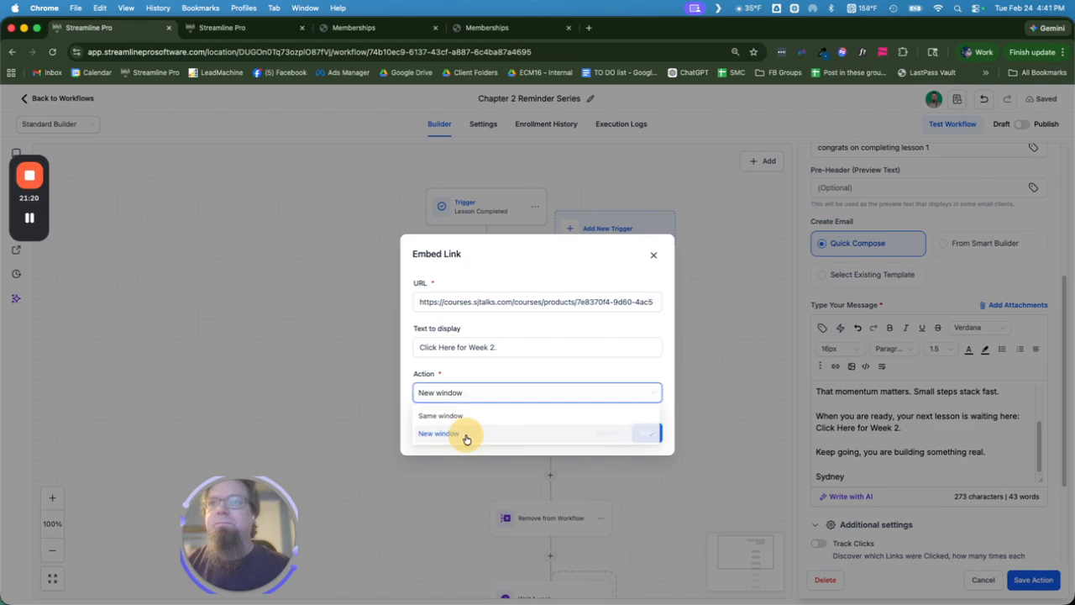
pyautogui.click(644, 434)
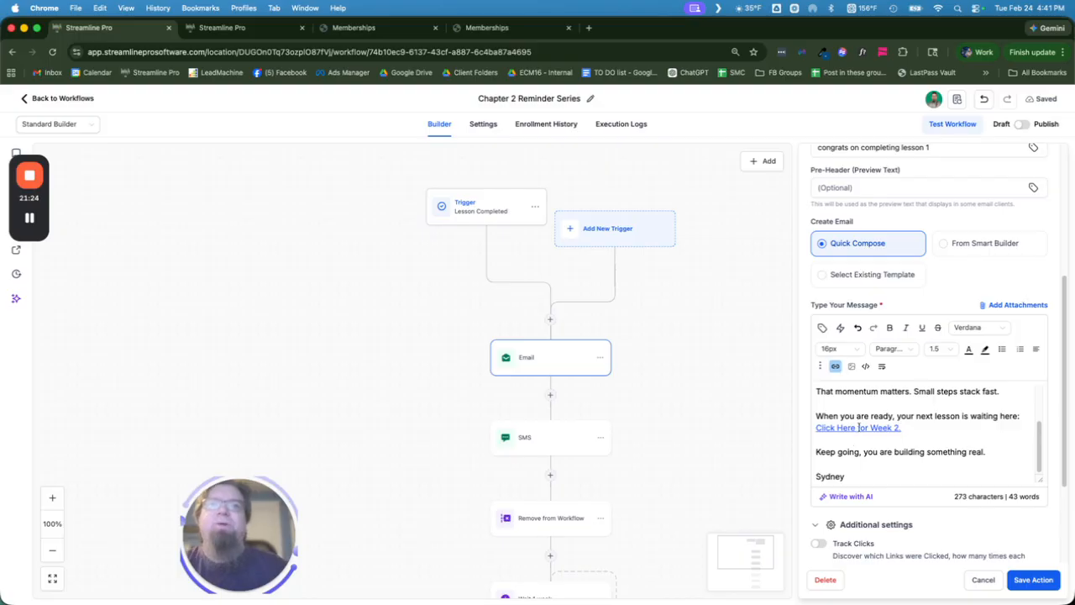
pyautogui.scroll(5, 858, 427)
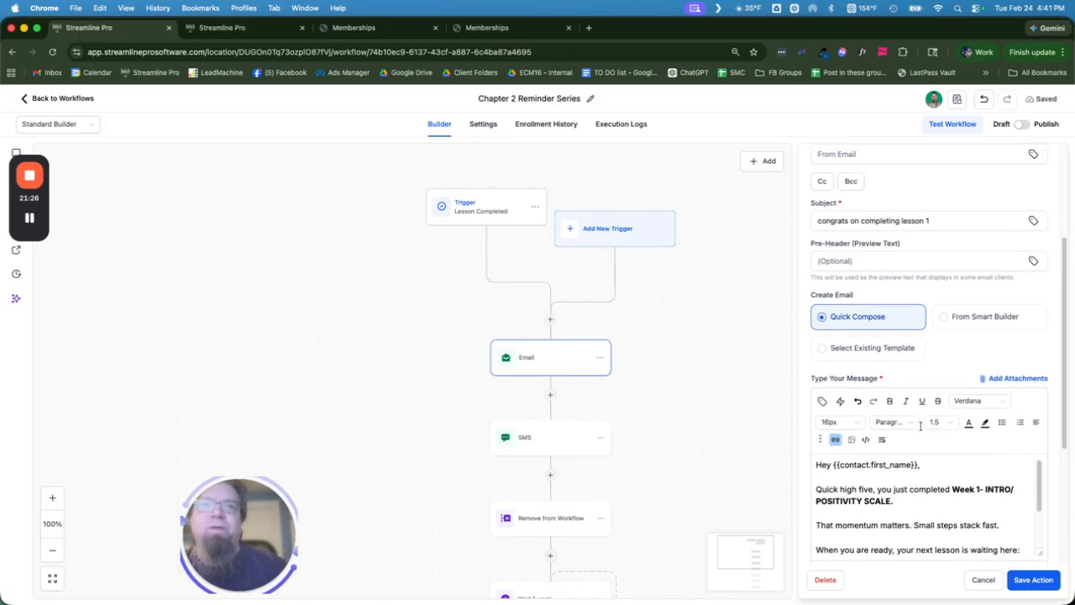
pyautogui.scroll(-5, 920, 426)
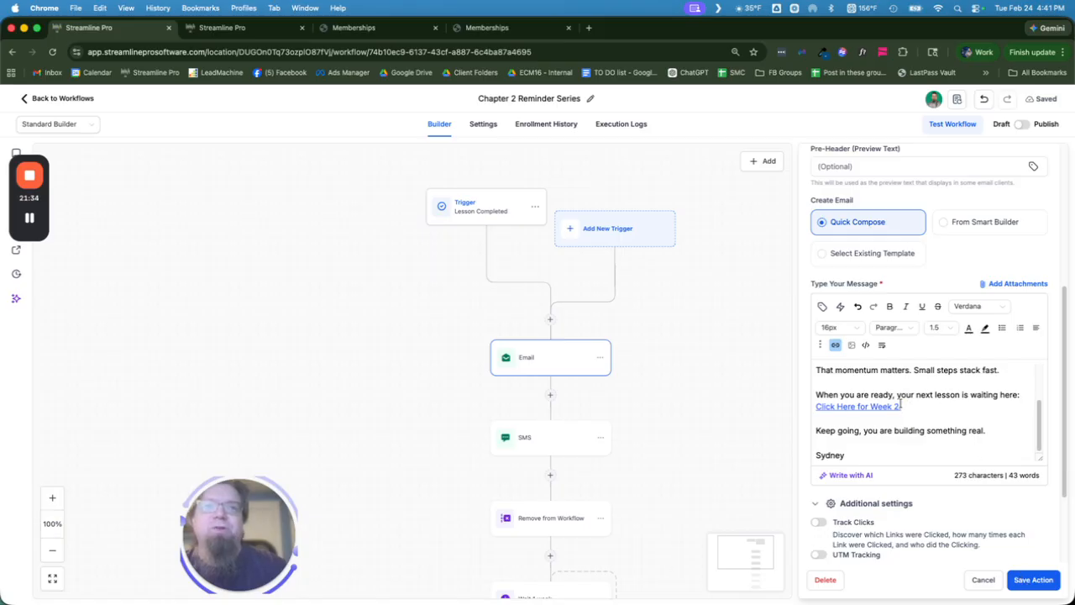
pyautogui.click(1034, 580)
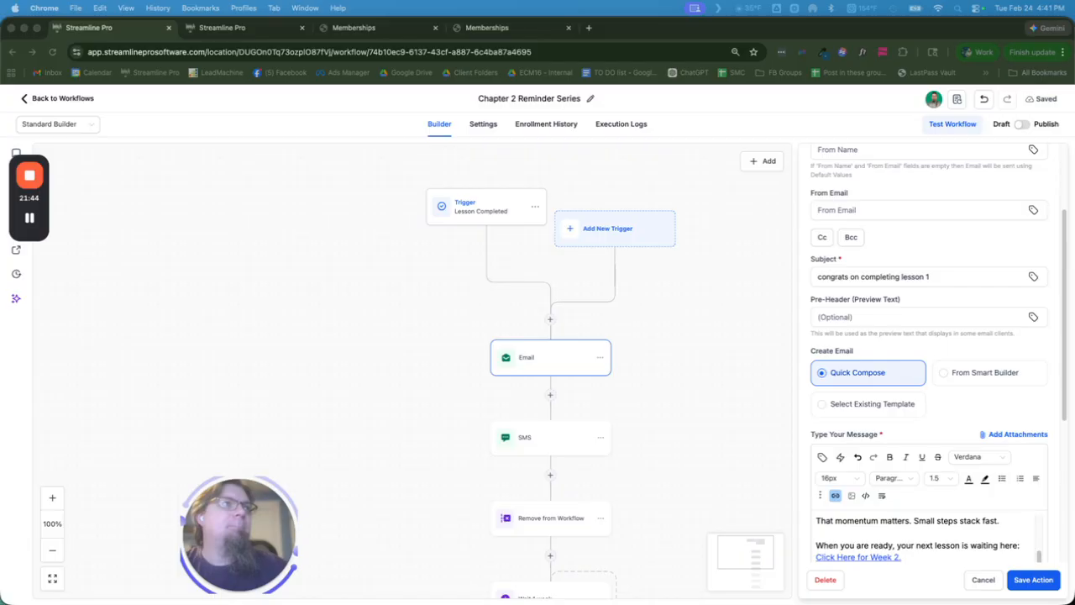
# - Set the email subject to "You did it, {{contact.first_name}} 🎉" and the pre-header to "Week 1 Complete", and save the action
pyautogui.tripleClick(894, 279)
pyautogui.rightClick(894, 284)
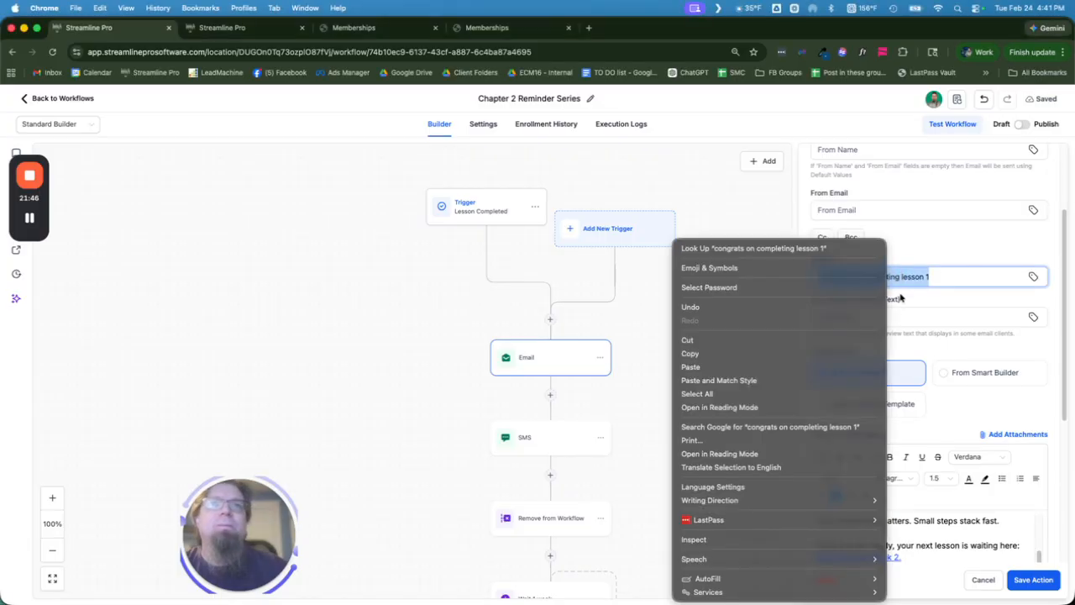
pyautogui.click(816, 367)
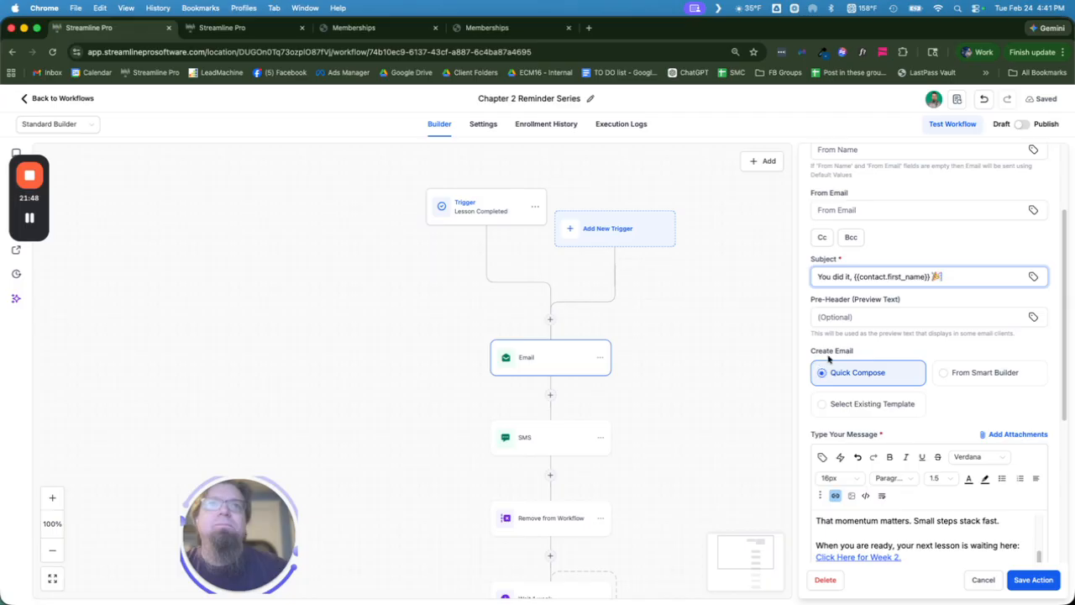
pyautogui.click(906, 315)
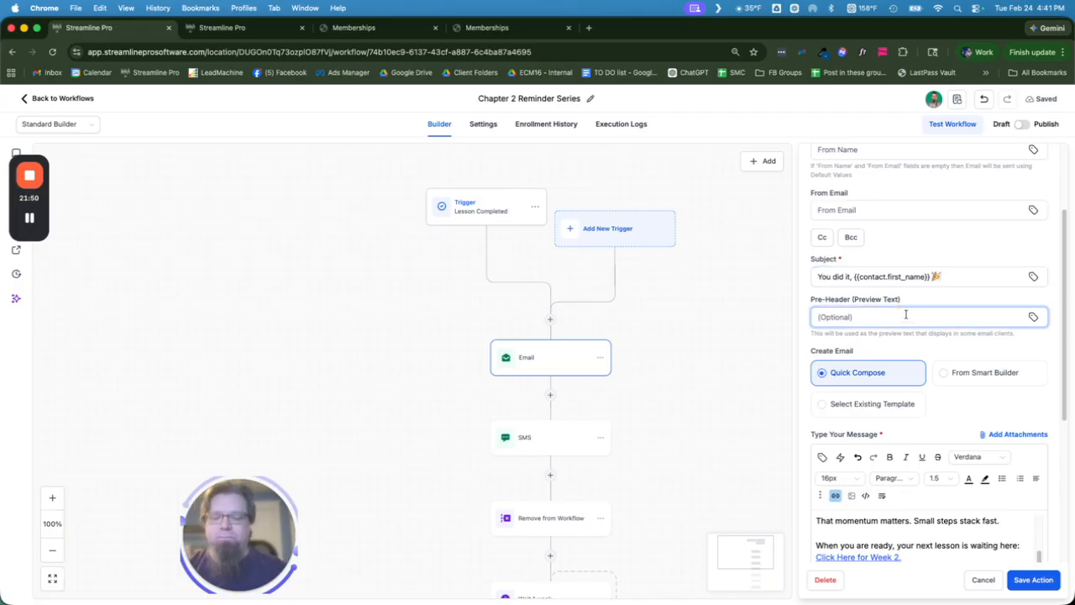
pyautogui.write('Week 1 Complete')
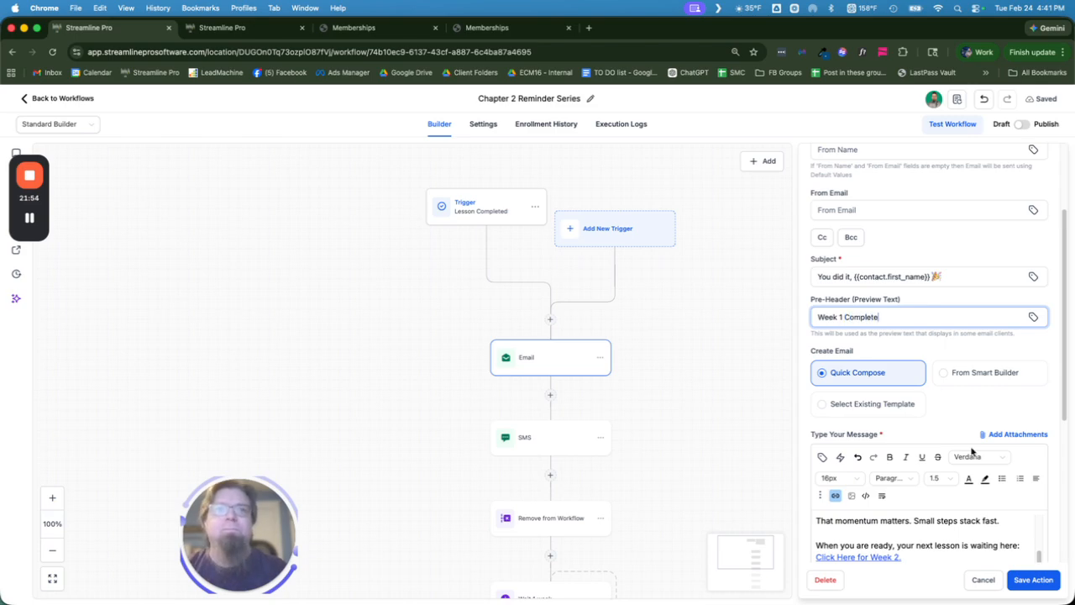
pyautogui.click(1024, 580)
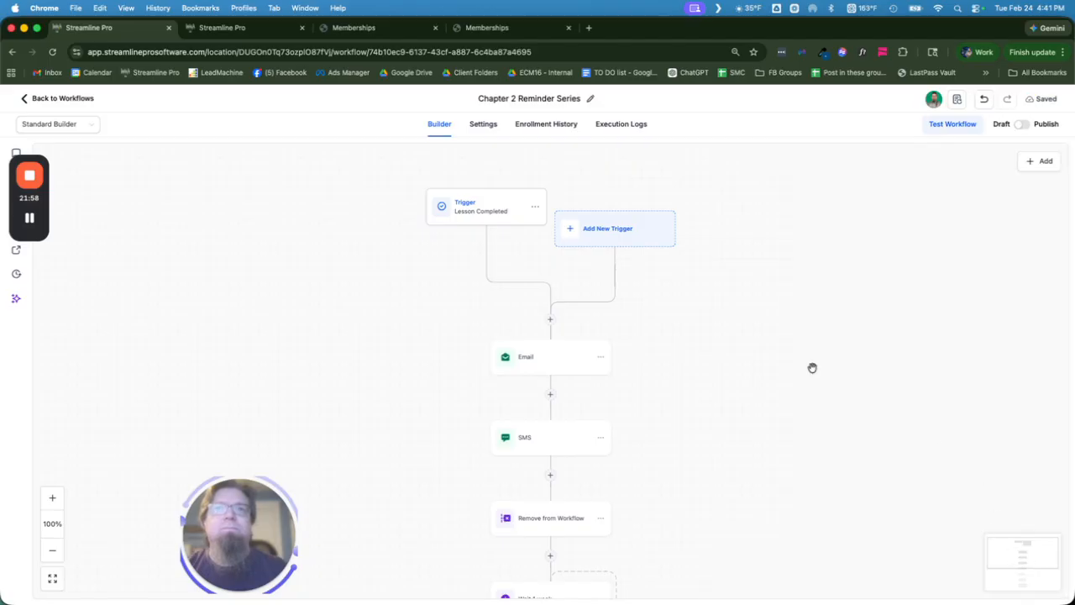
pyautogui.click(787, 392)
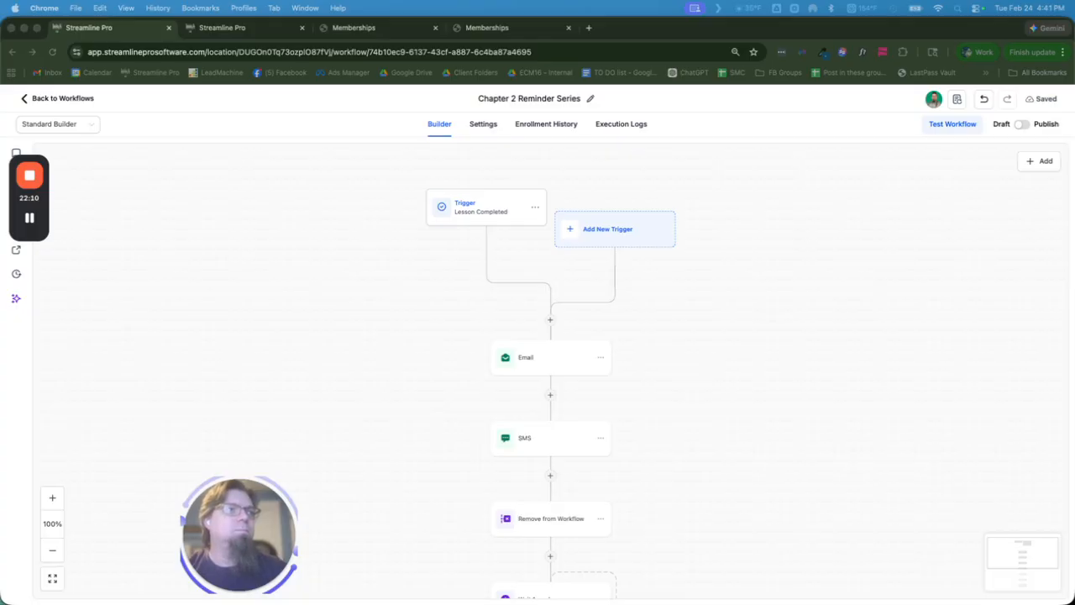
# - Replace the SMS text with the "Nice work {{contact.first_name}}! 🎉" message containing the lesson number and next lesson link placeholders, and save the action
pyautogui.click(560, 439)
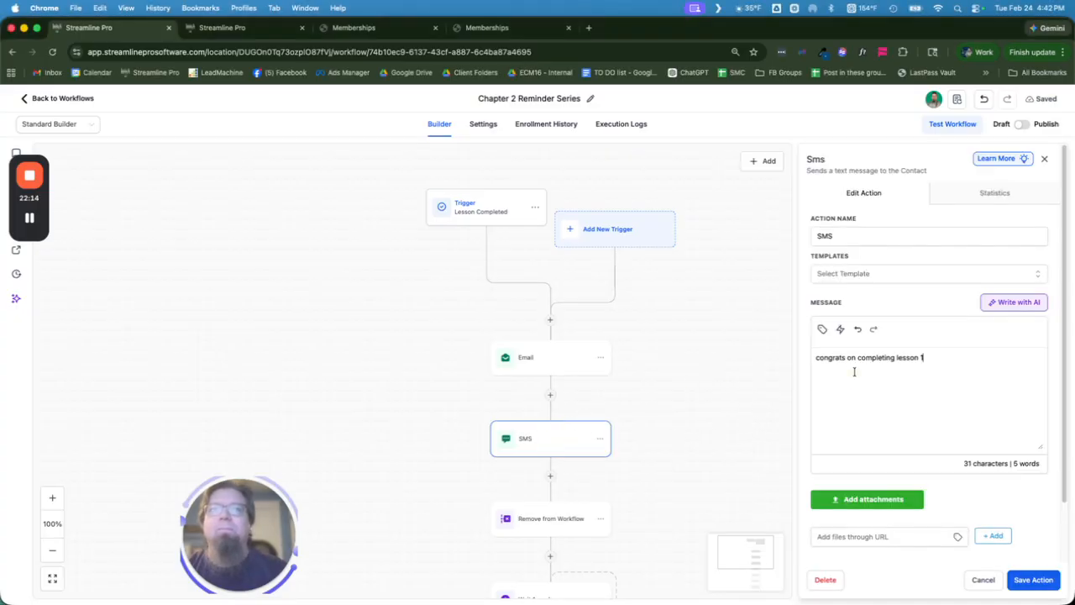
pyautogui.tripleClick(855, 372)
pyautogui.write('Nice work {{contact.first_name}}! 🎉 You just finished Lesson {{custom_field.lesson_number_completed}}. When you are ready, here is the next step: {{custom_field.course_next_lesson_link}}')
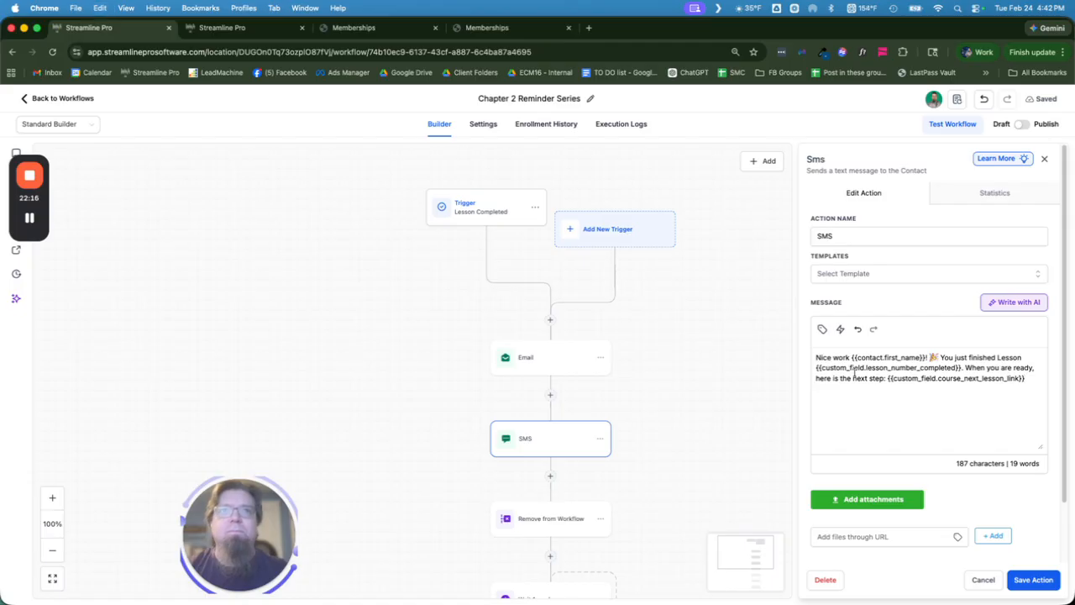
pyautogui.moveTo(999, 360); pyautogui.dragTo(958, 367)
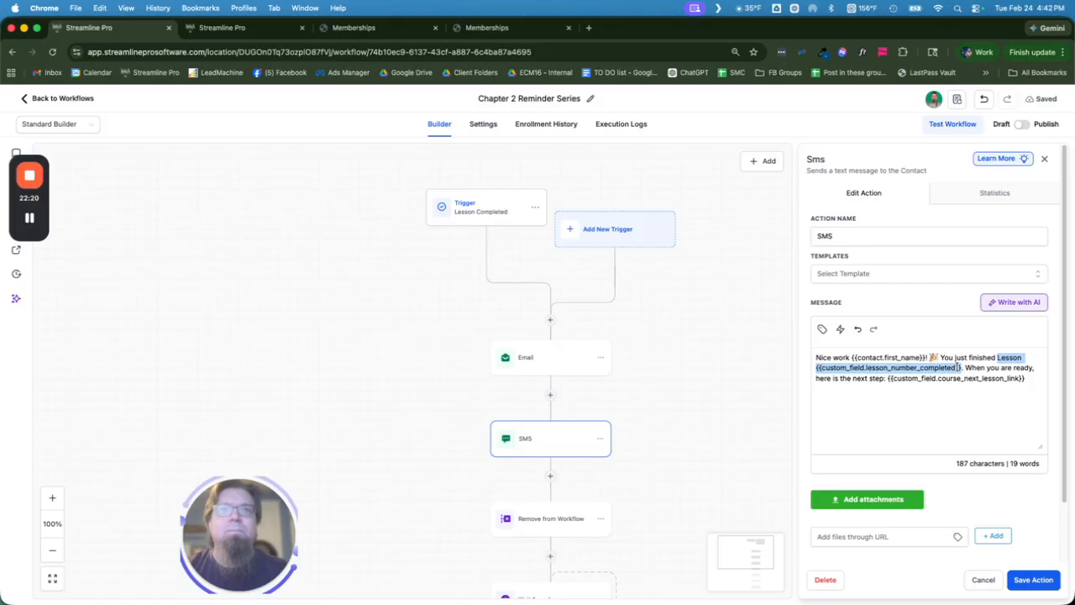
pyautogui.click(1031, 579)
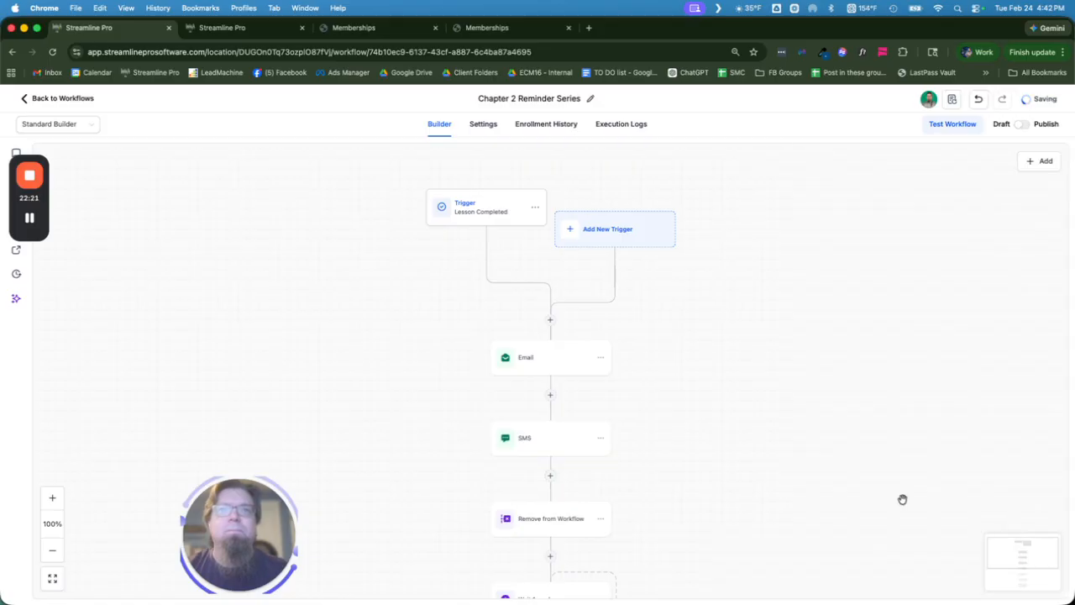
# - Reopen the email action and copy its bold lesson name "Week 1- INTRO/ POSITIVITY SCALE."
pyautogui.click(536, 371)
pyautogui.scroll(-5, 897, 371)
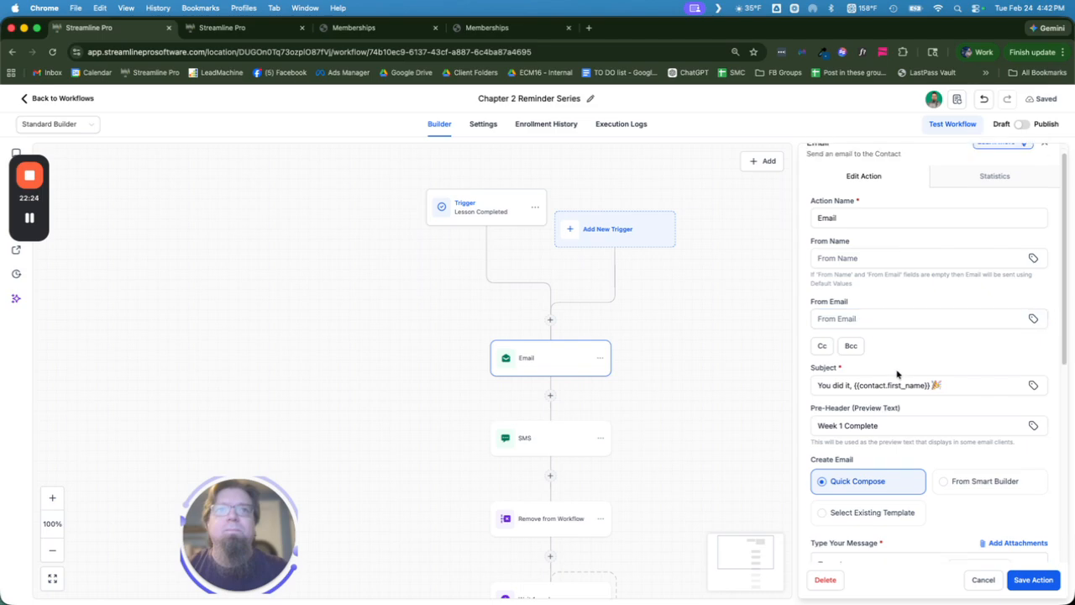
pyautogui.moveTo(952, 347); pyautogui.dragTo(892, 365)
pyautogui.press('super+c')
pyautogui.rightClick(892, 364)
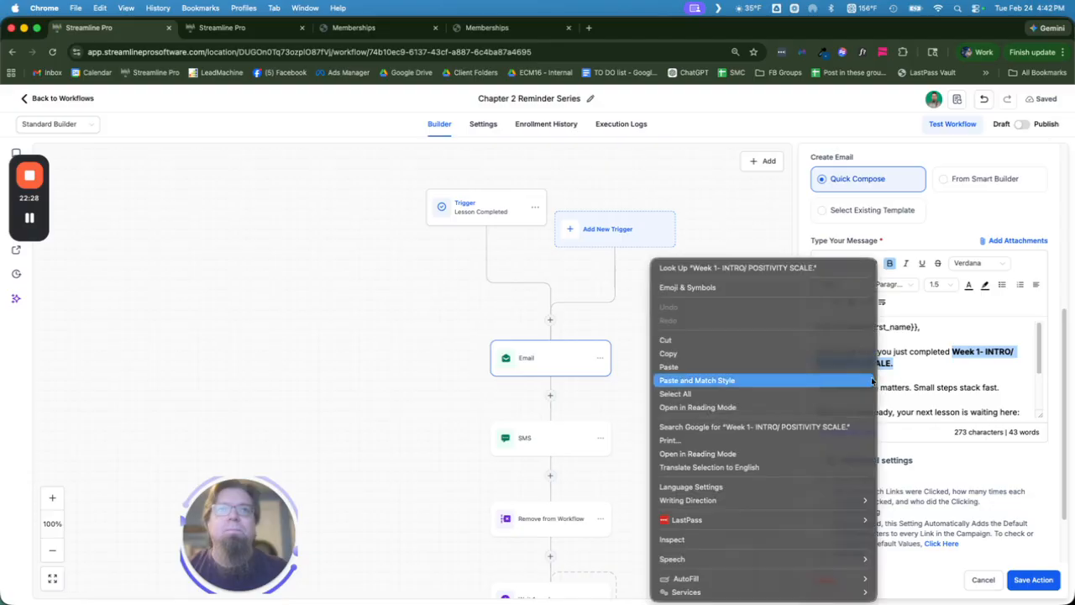
pyautogui.click(751, 354)
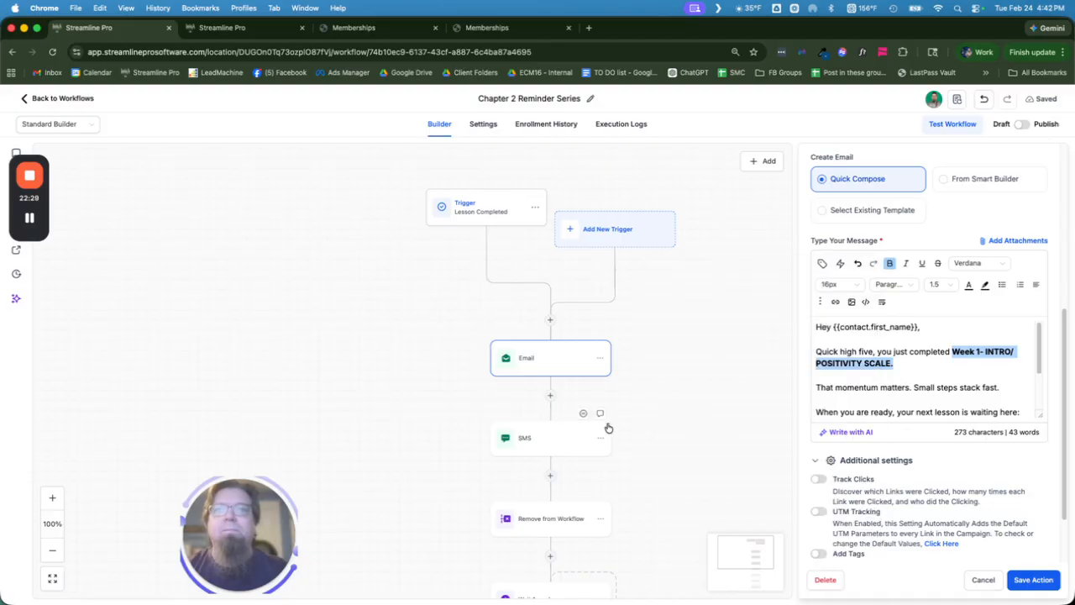
# - Replace "Lesson {{custom_field.lesson_number_completed}}." in the SMS message with the copied "Week 1- INTRO/ POSITIVITY SCALE."
pyautogui.click(565, 445)
pyautogui.moveTo(998, 289); pyautogui.dragTo(956, 300)
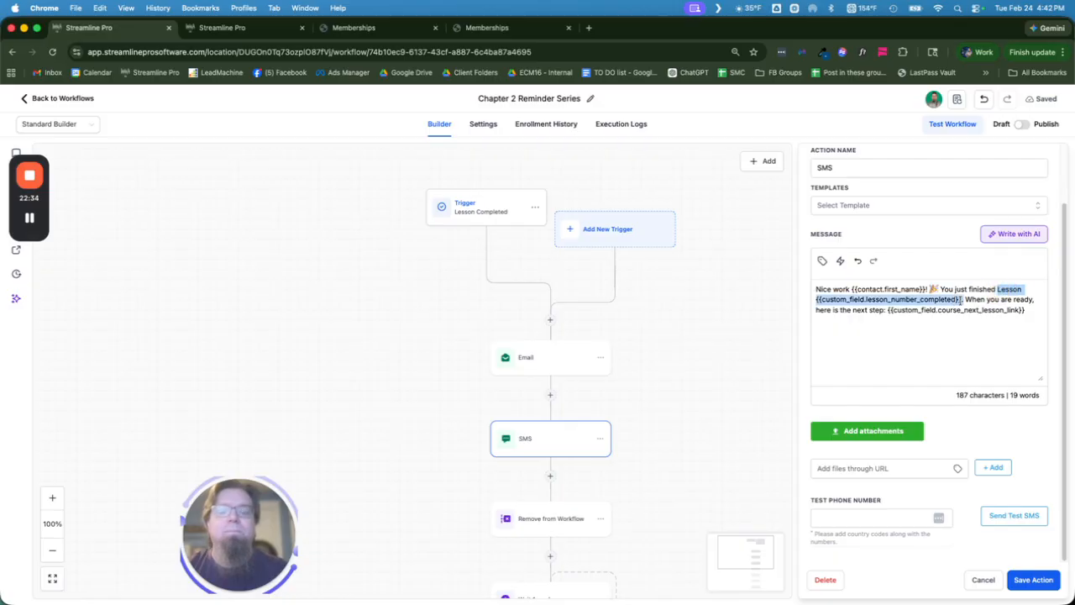
pyautogui.press('super+v')
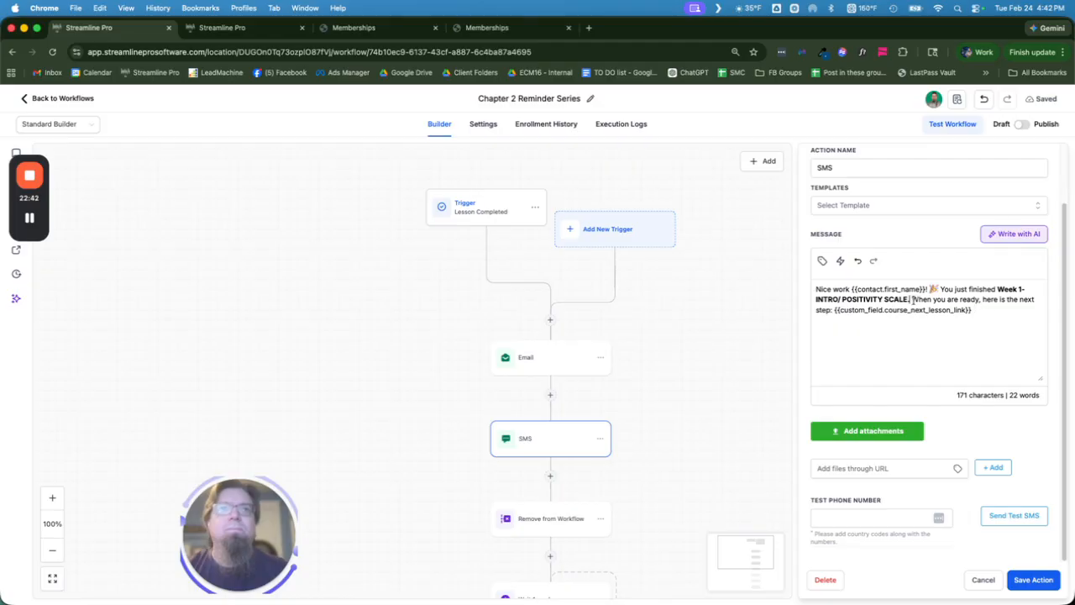
# - Replace the completion SMS's closing sentence and next lesson link with "Keep up the good work!!" and save the action
pyautogui.moveTo(912, 299); pyautogui.dragTo(975, 313)
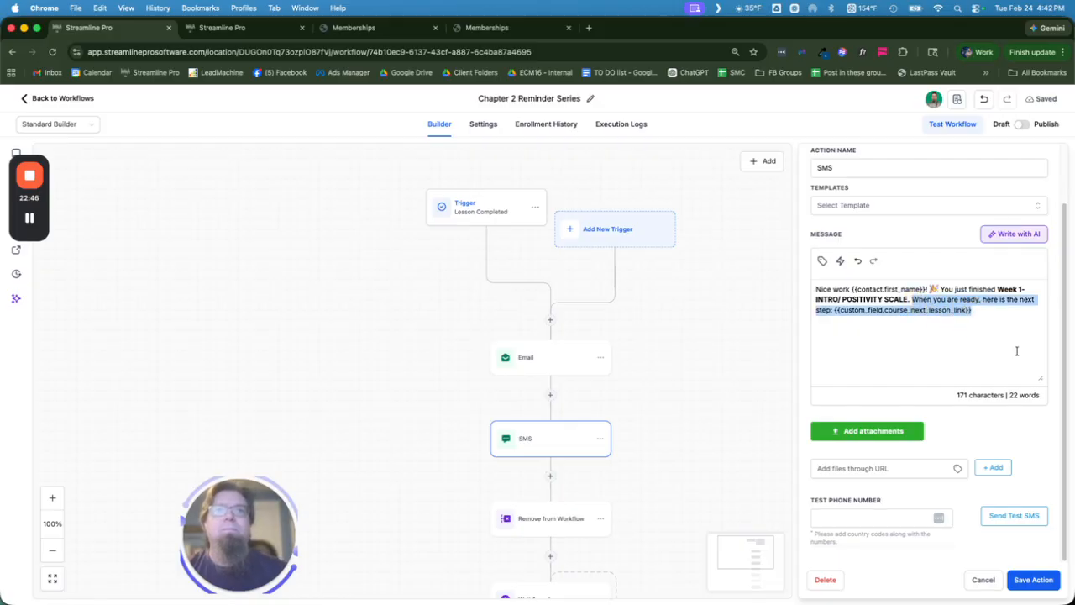
pyautogui.write('K')
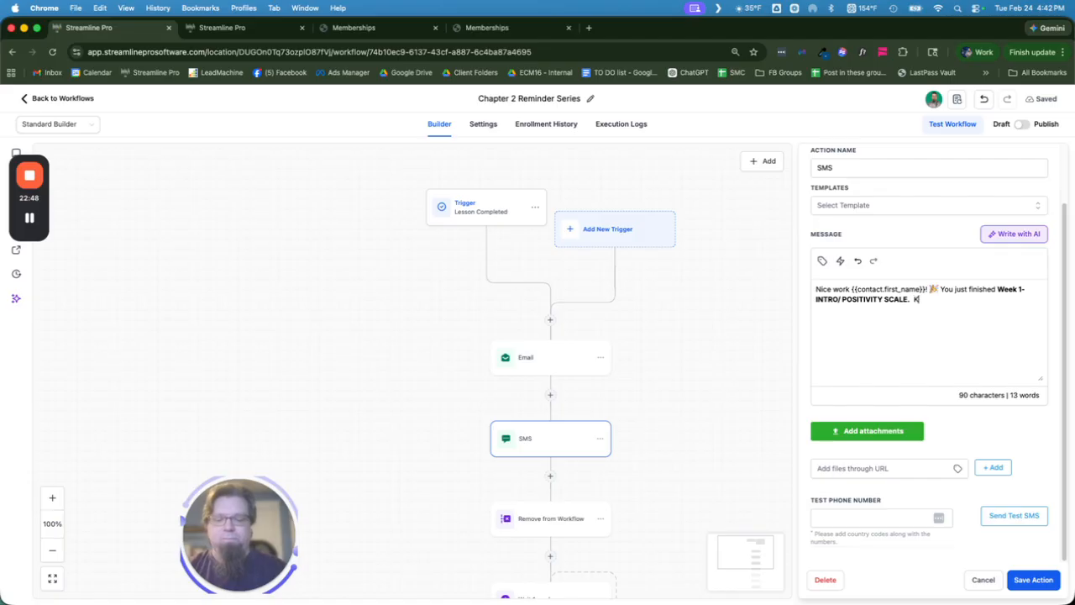
pyautogui.write('eep up the good work!!')
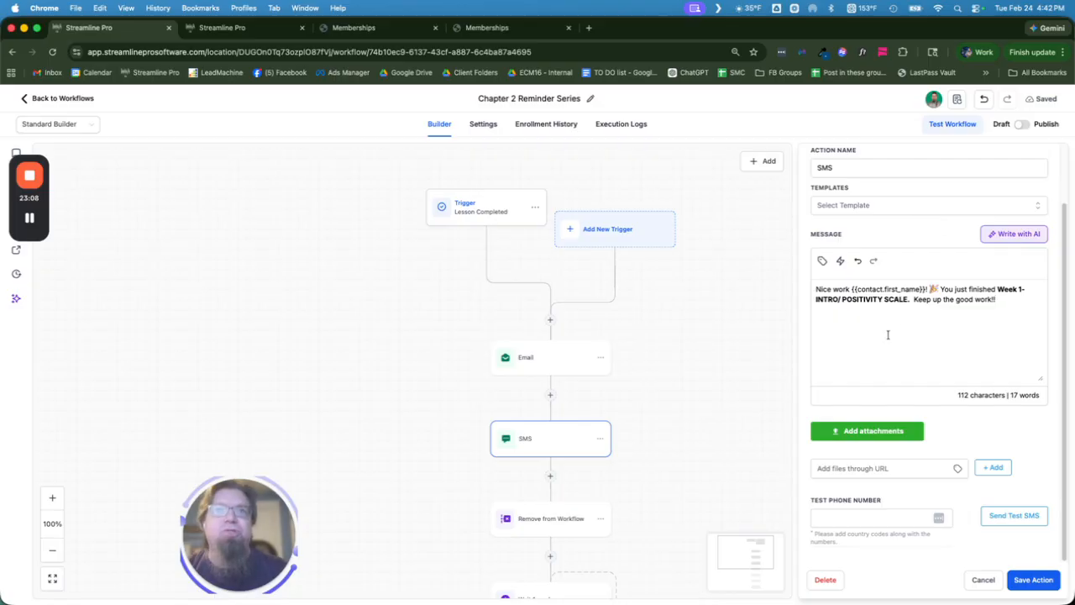
pyautogui.click(947, 347)
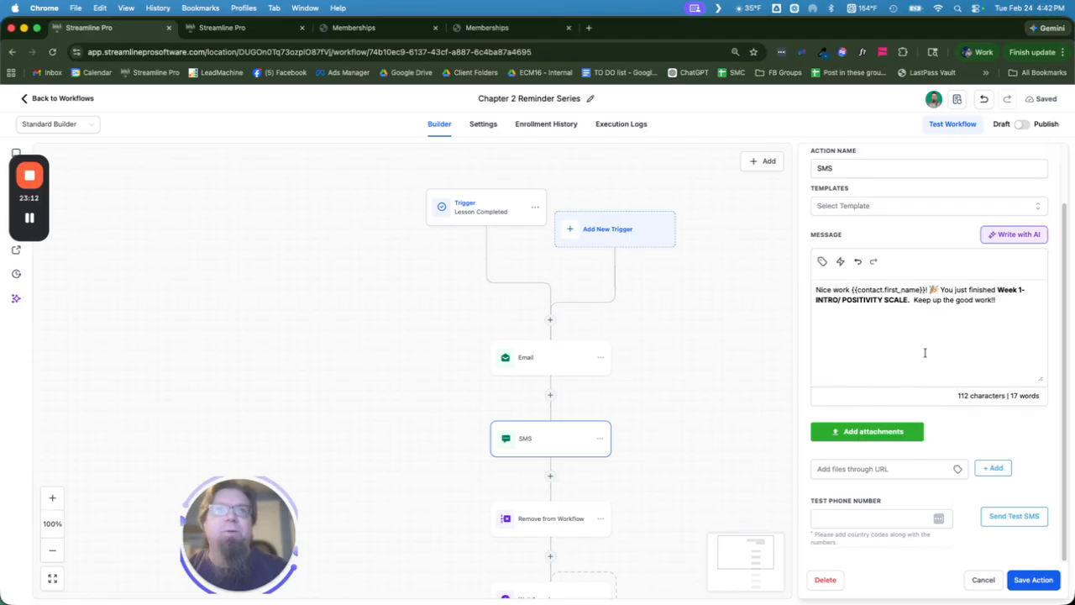
pyautogui.click(1032, 580)
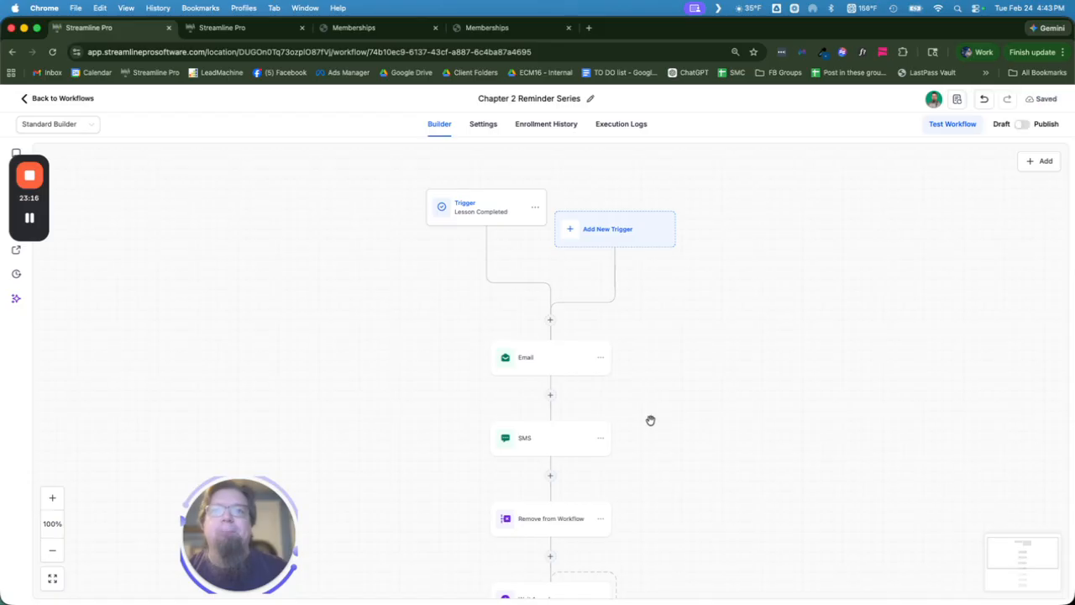
# - Fill the body of the email action below the 1 week wait with the copied "gentle nudge" reminder message
pyautogui.scroll(-3, 650, 421)
pyautogui.scroll(-5, 650, 420)
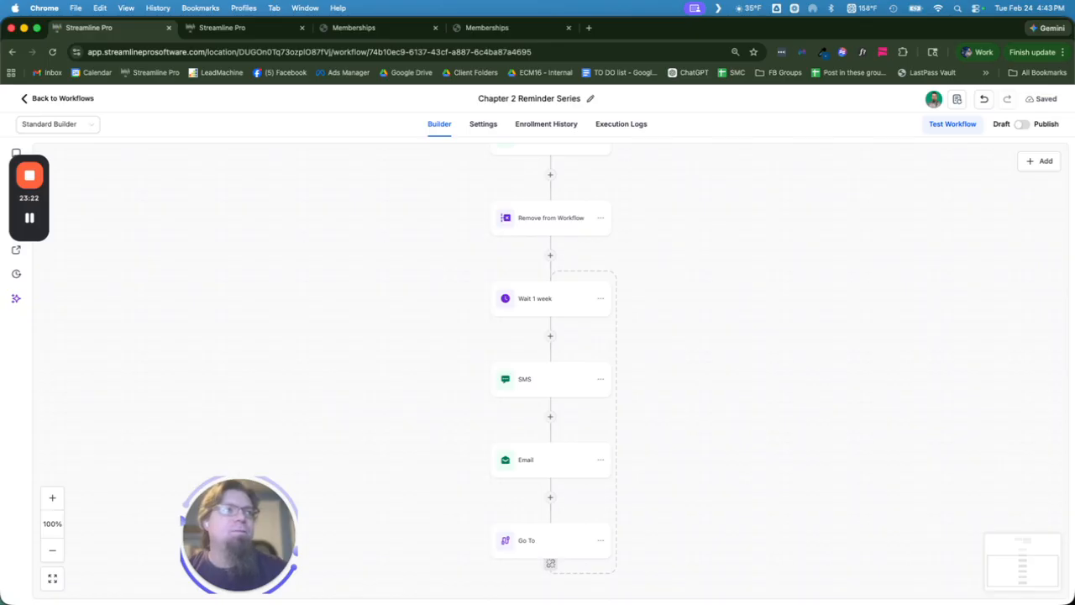
pyautogui.scroll(3, 664, 386)
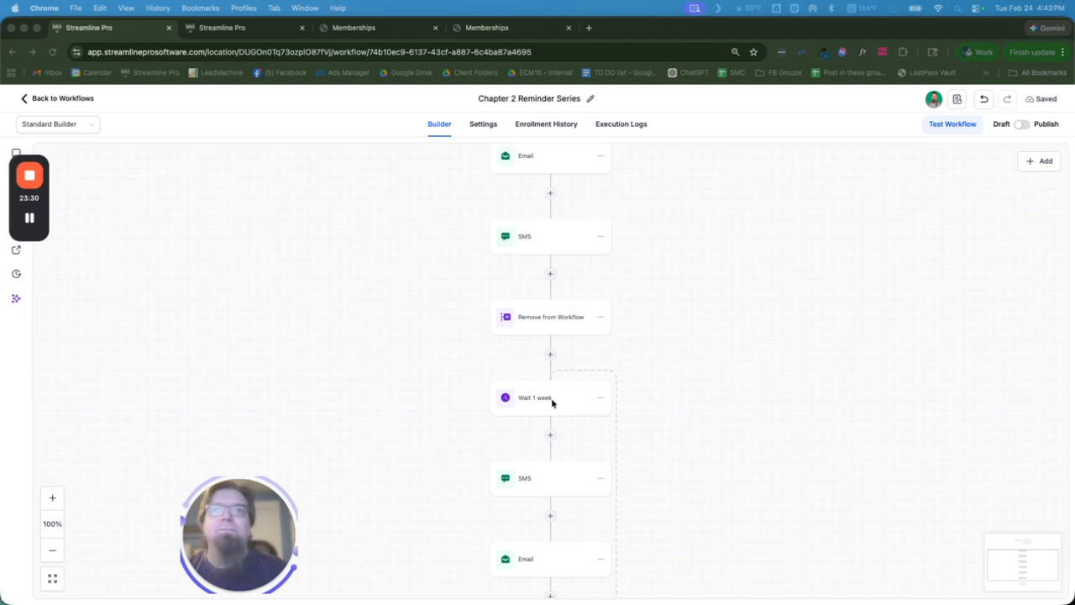
pyautogui.click(549, 562)
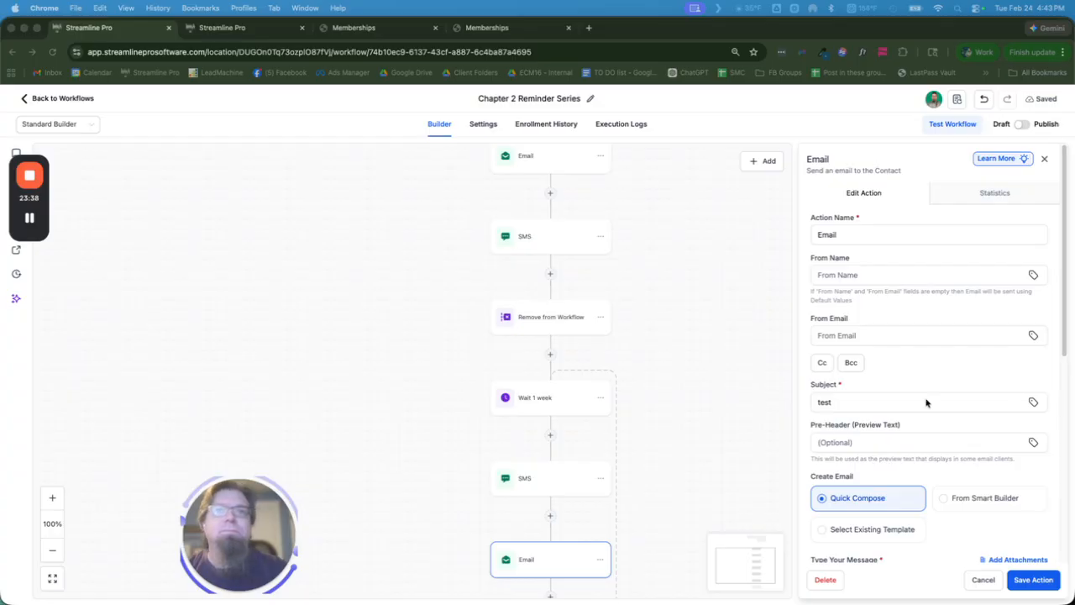
pyautogui.scroll(-5, 842, 403)
pyautogui.rightClick(879, 370)
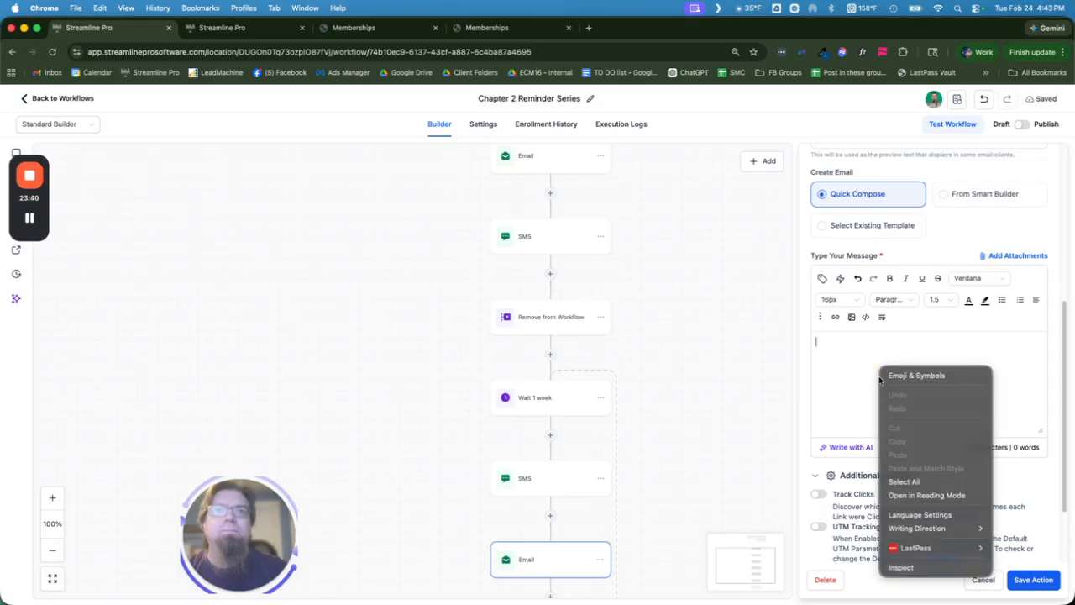
pyautogui.click(840, 359)
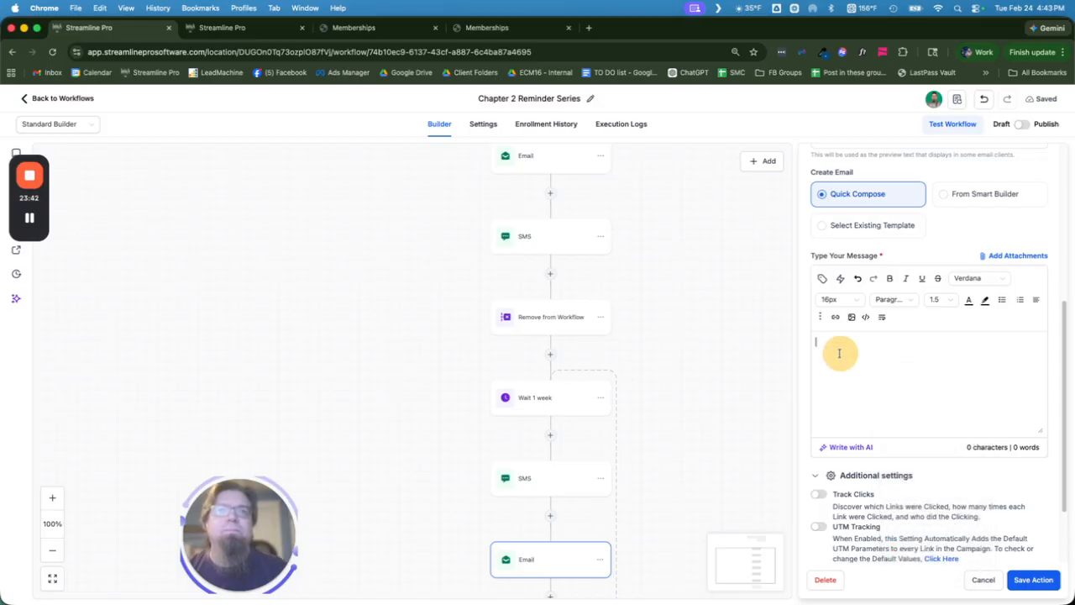
pyautogui.press('super+v')
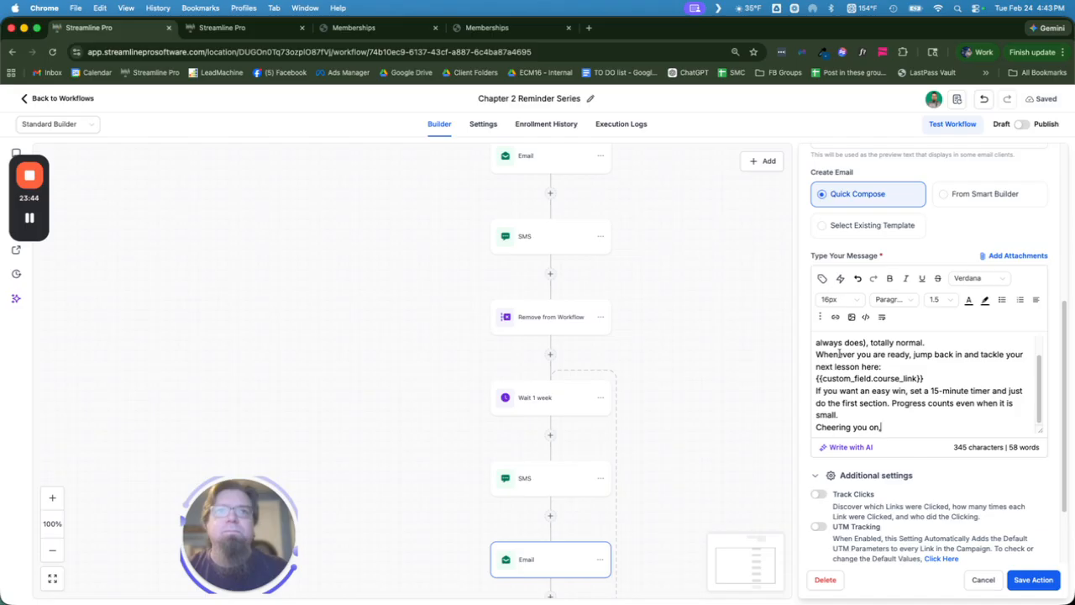
# - Separate the paragraphs of the reminder email with blank lines and save the action
pyautogui.click(855, 413)
pyautogui.press('Return')
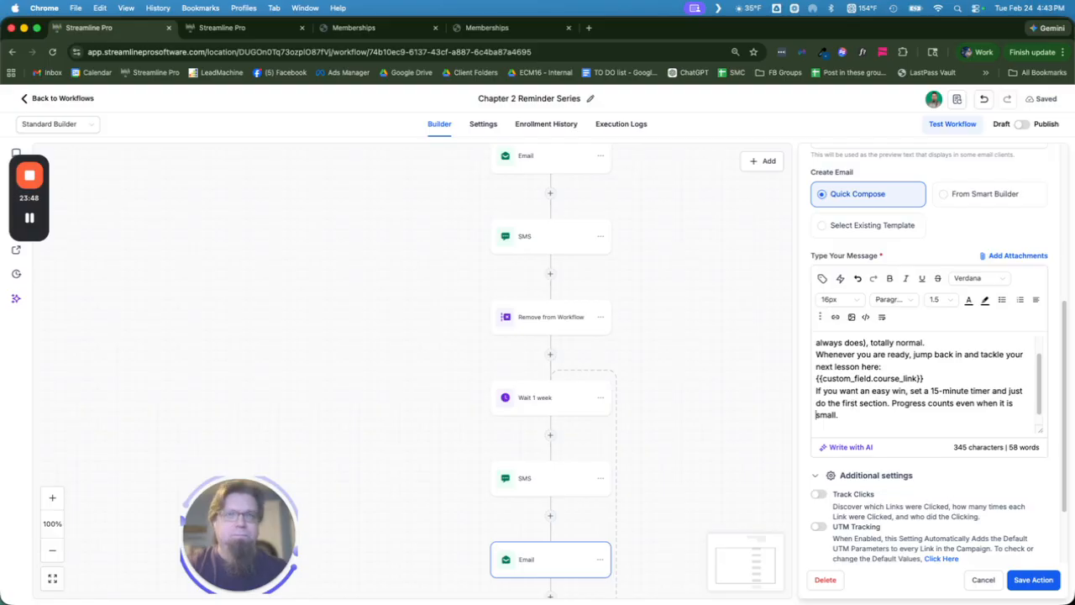
pyautogui.press('Return')
pyautogui.press('Return')
pyautogui.press('Up')
pyautogui.press('Up')
pyautogui.press('Up')
pyautogui.press('Up')
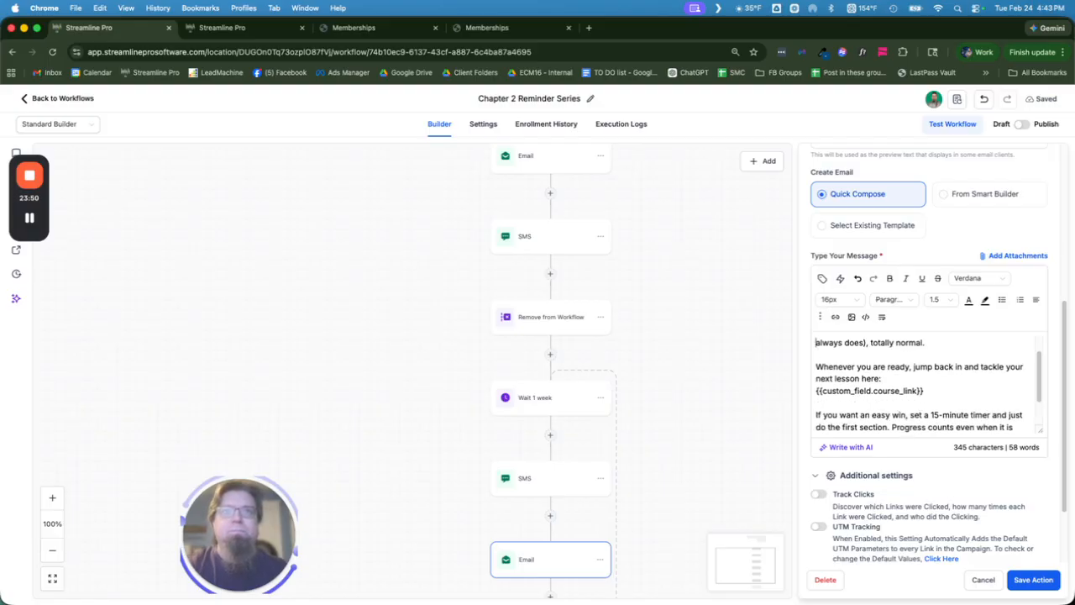
pyautogui.press('Return')
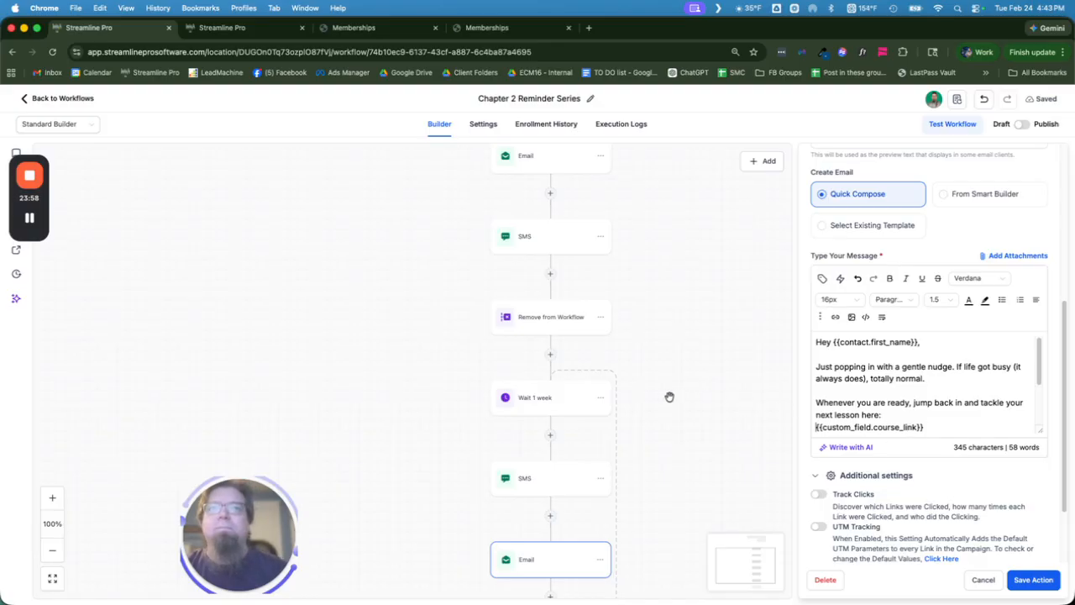
pyautogui.click(1033, 580)
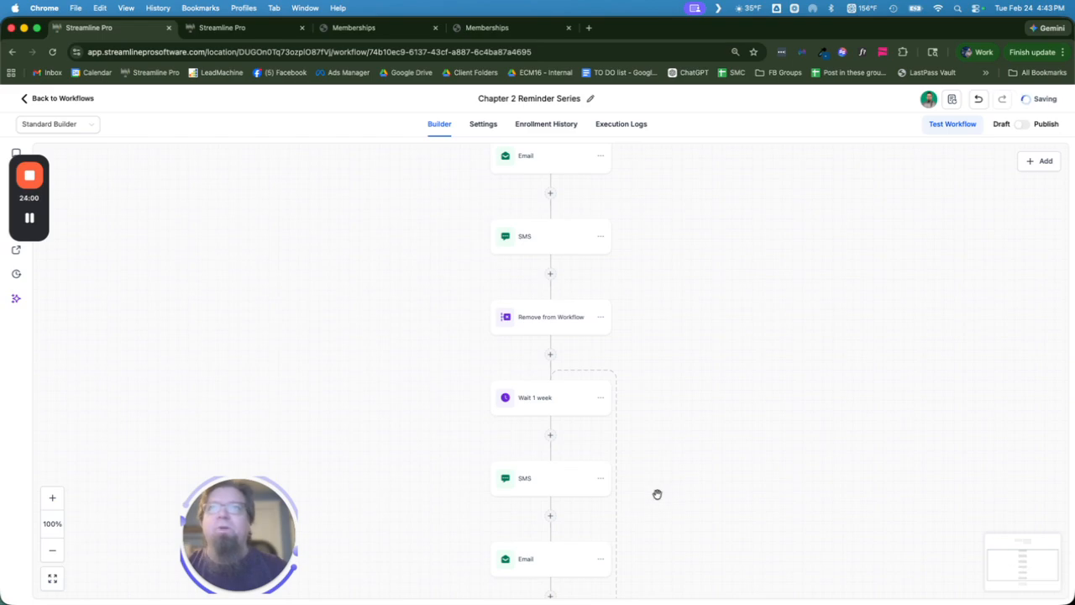
# - Copy the "Click Here for Week 2." link from the lesson completion email above the wait and close that action by saving it
pyautogui.scroll(1, 614, 370)
pyautogui.click(559, 185)
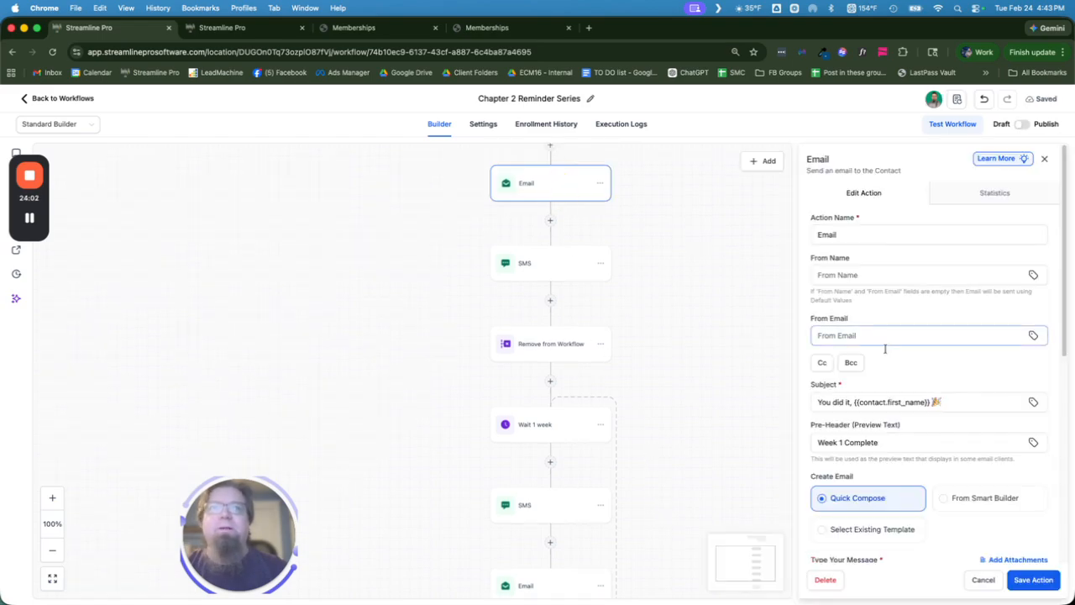
pyautogui.scroll(-5, 892, 361)
pyautogui.scroll(-1, 892, 370)
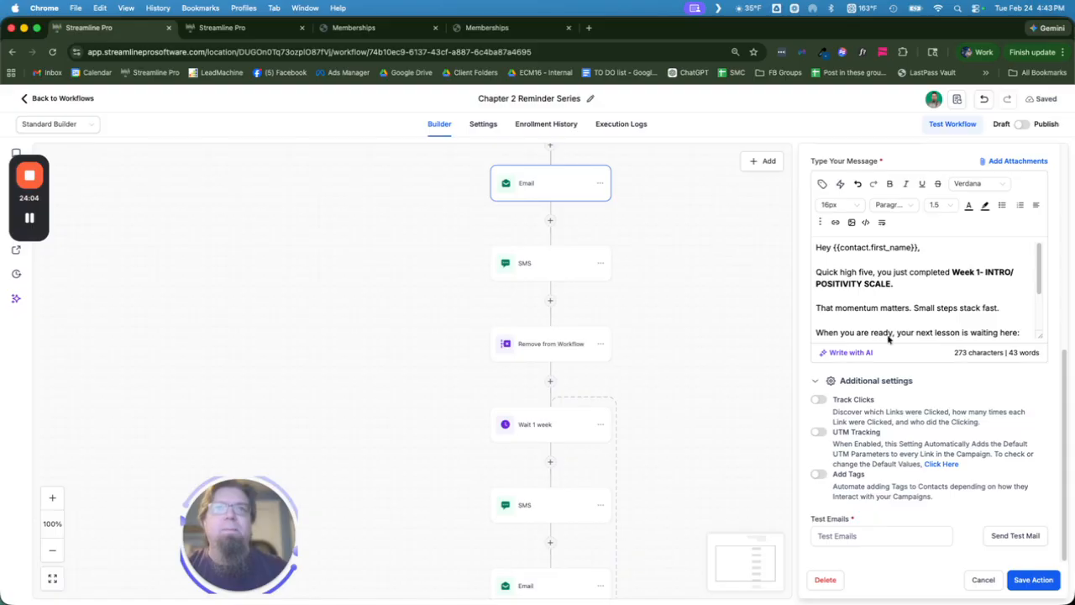
pyautogui.scroll(-2, 890, 316)
pyautogui.moveTo(917, 282); pyautogui.dragTo(812, 288)
pyautogui.rightClick(832, 288)
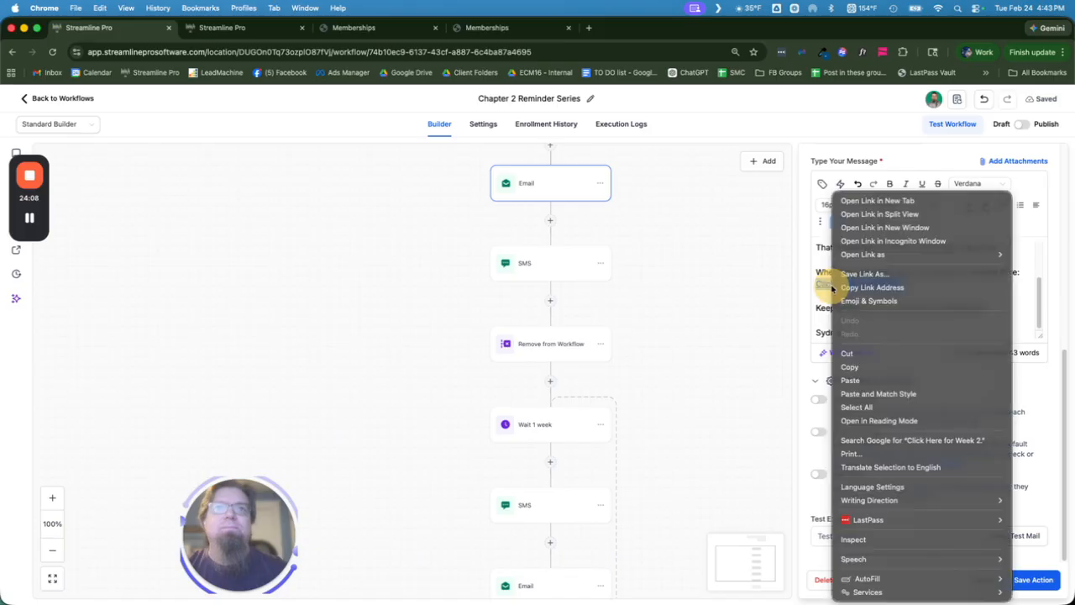
pyautogui.click(885, 367)
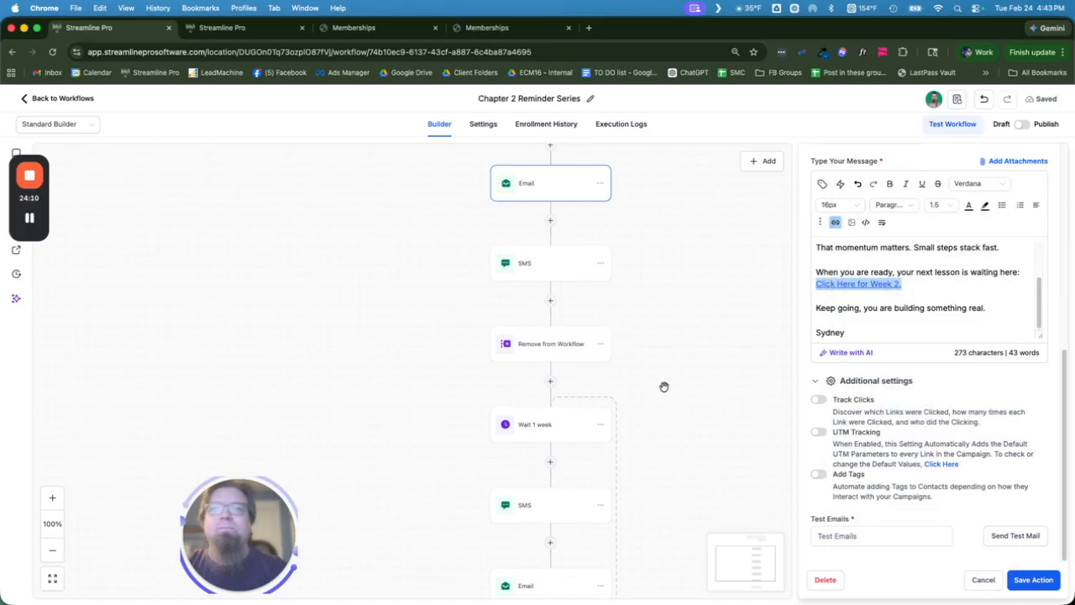
pyautogui.click(1031, 582)
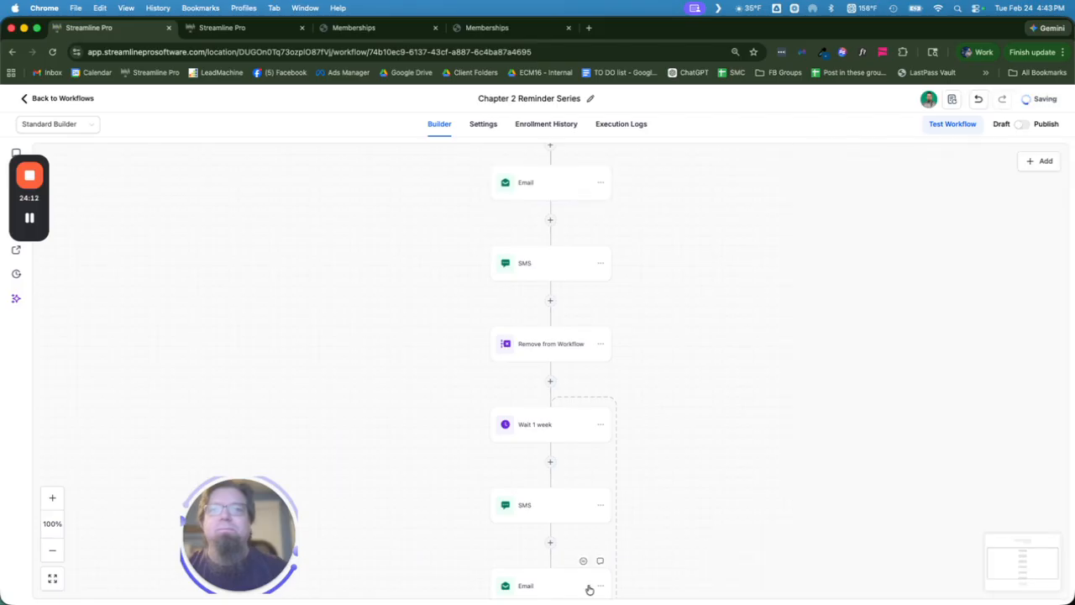
# - Replace {{custom_field.course_link}} in the reminder email with the copied "Click Here for Week 2." link, directly after "next lesson here:"
pyautogui.click(539, 587)
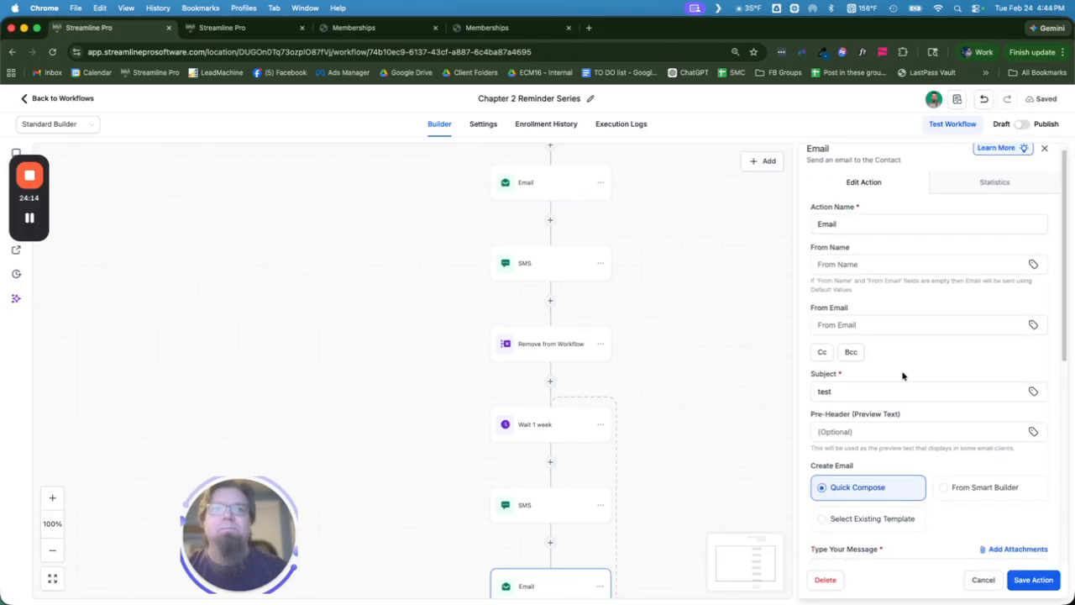
pyautogui.scroll(-5, 903, 375)
pyautogui.scroll(-3, 920, 344)
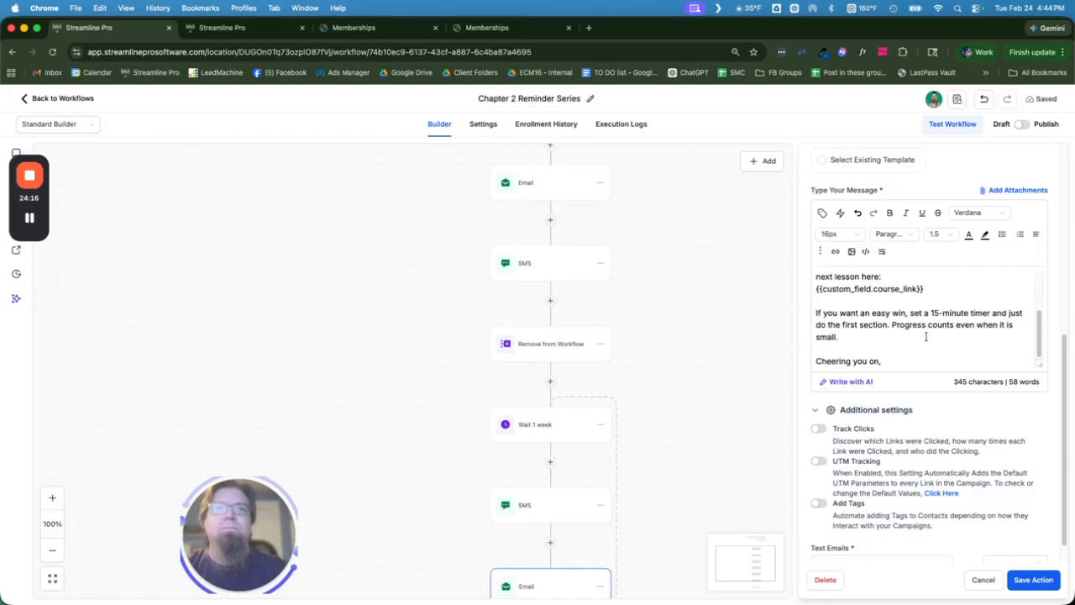
pyautogui.moveTo(929, 288); pyautogui.dragTo(804, 293)
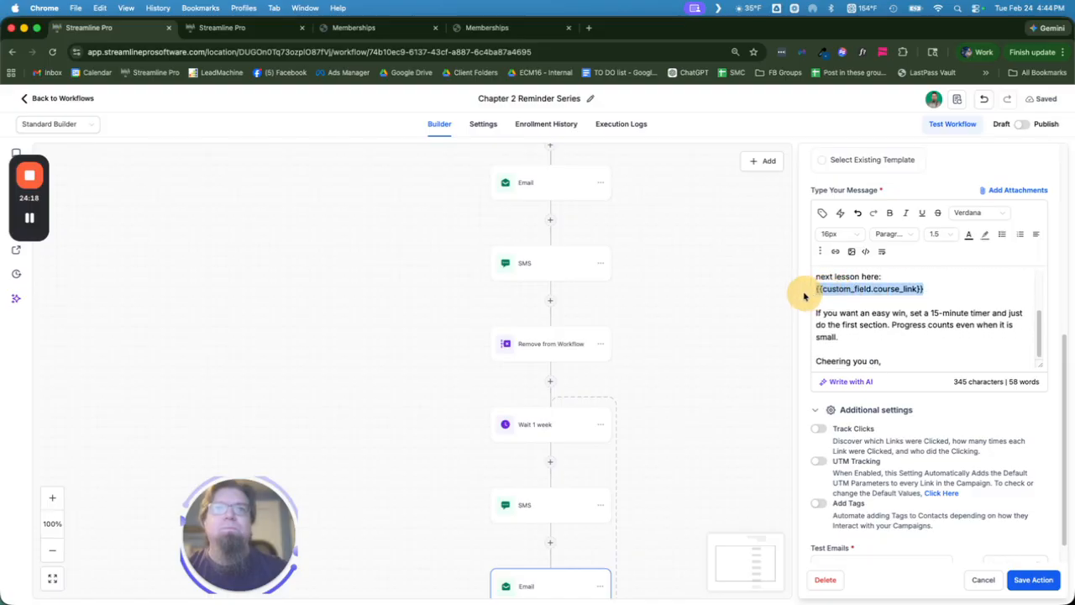
pyautogui.press('BackSpace')
pyautogui.press('BackSpace')
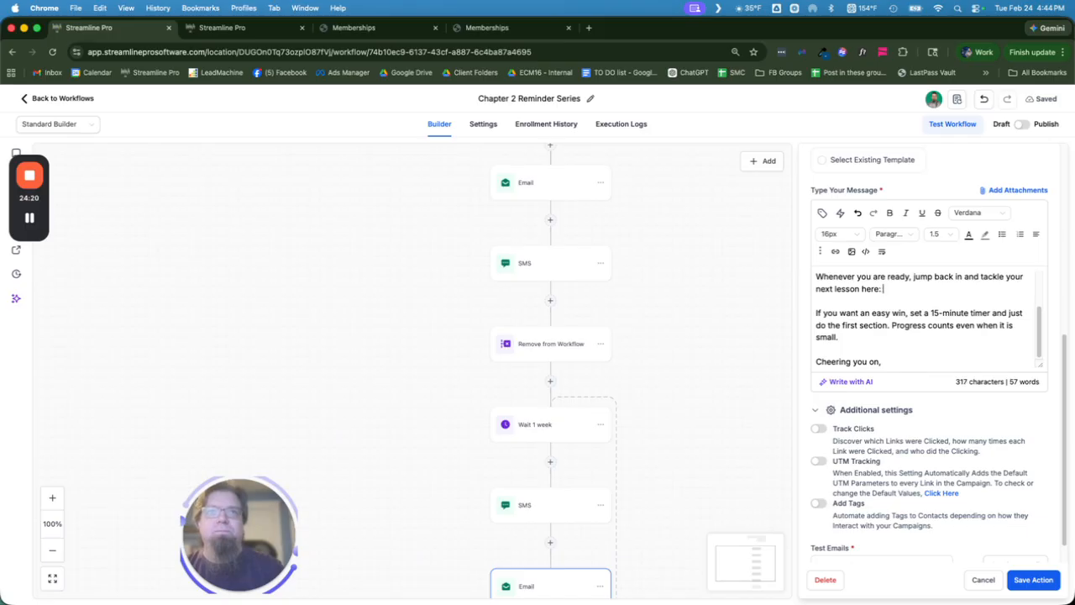
pyautogui.press('super+v')
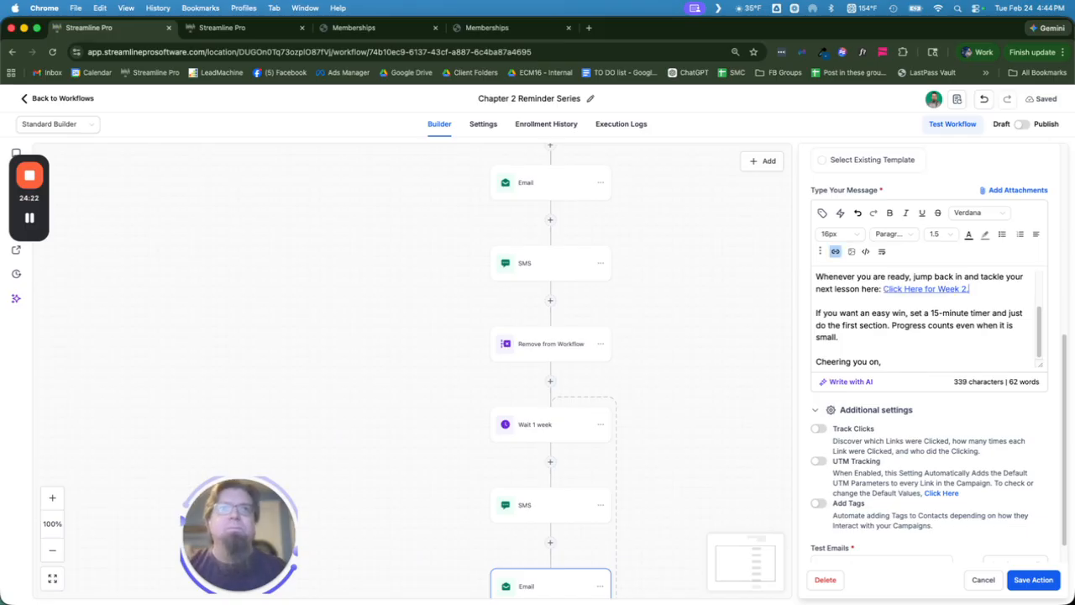
# - Add the sender's first name on a new line below "Cheering you on," in the reminder email and save the action
pyautogui.scroll(-1, 888, 323)
pyautogui.scroll(-1, 892, 328)
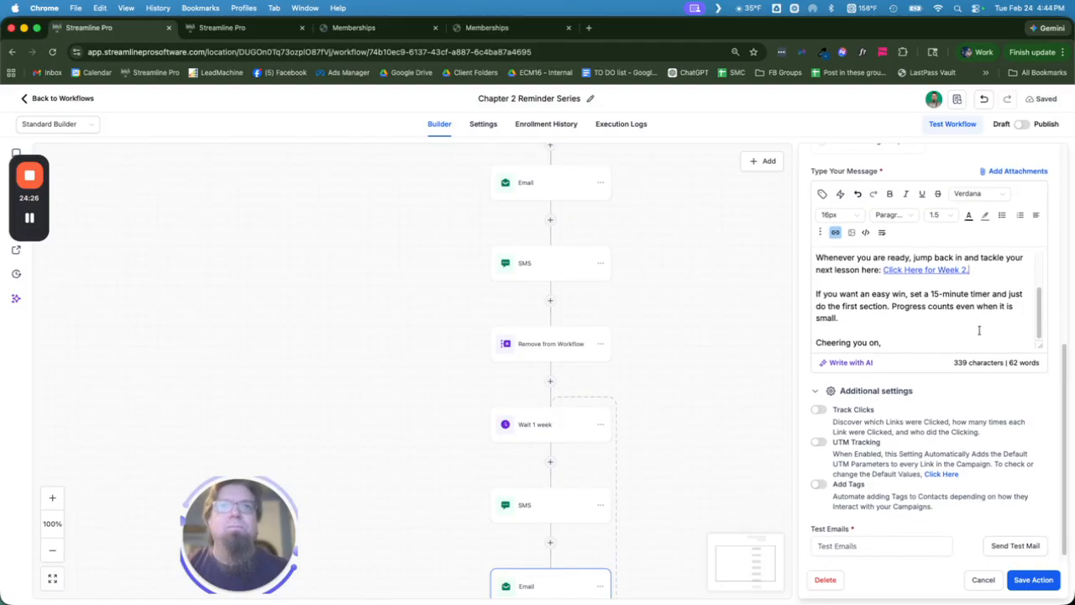
pyautogui.scroll(-2, 931, 328)
pyautogui.click(882, 332)
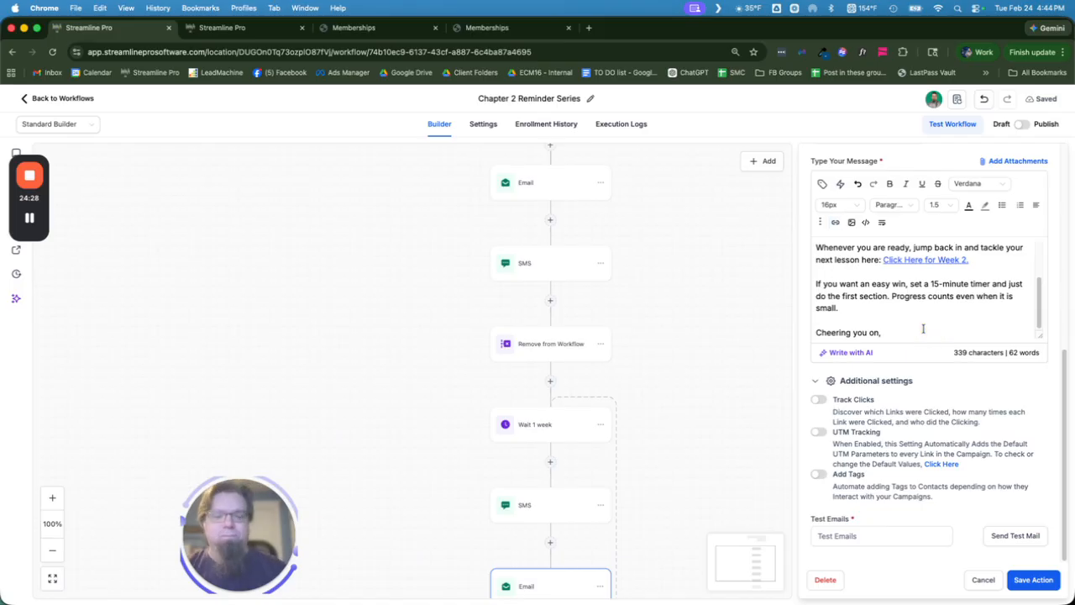
pyautogui.press('Return')
pyautogui.write('Sydney')
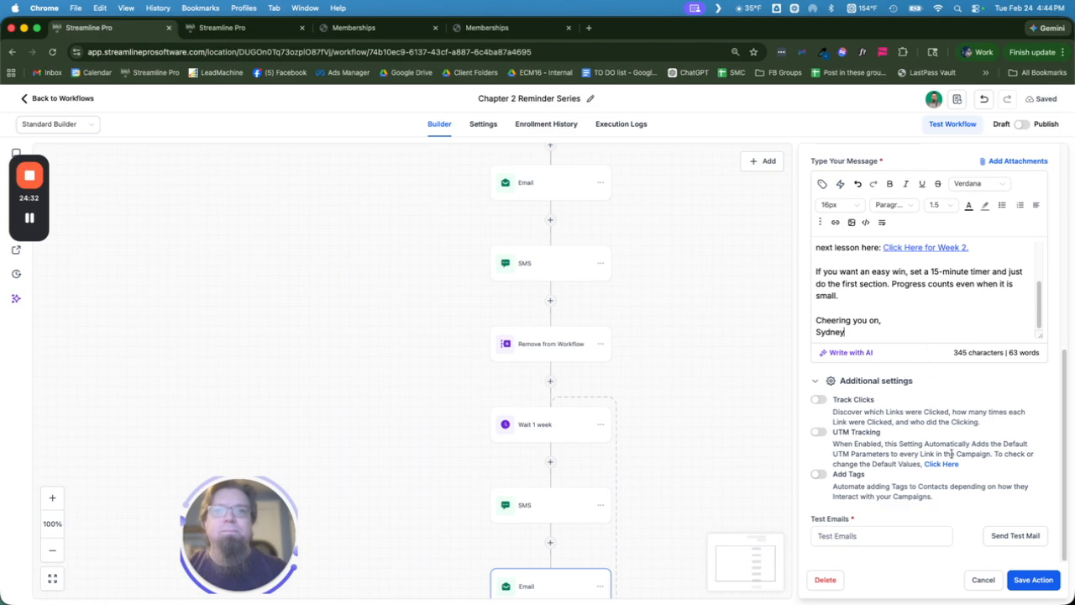
pyautogui.click(1023, 582)
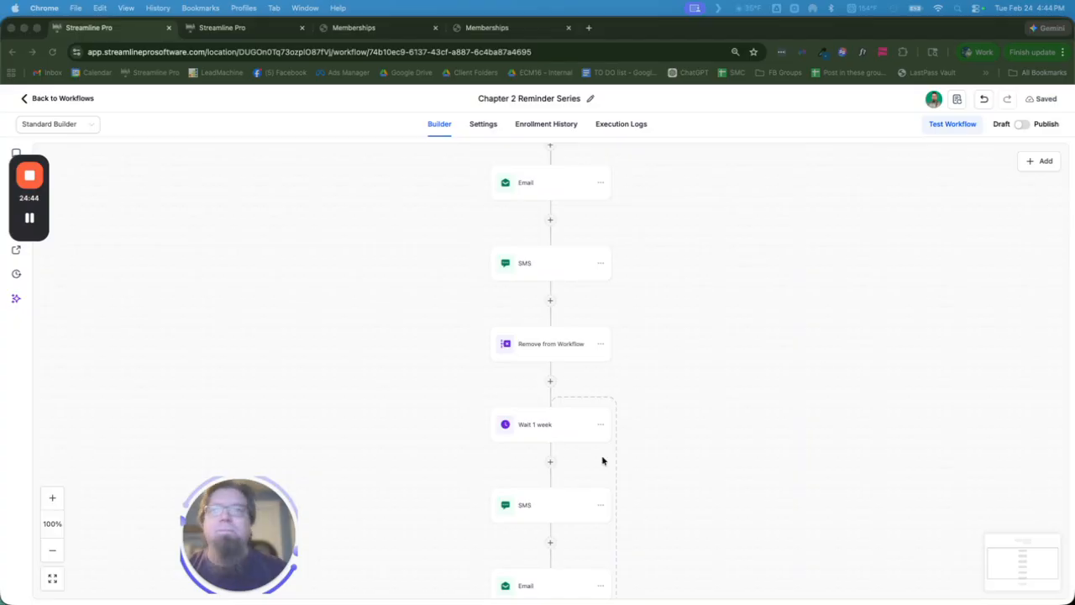
# - Replace the "test" text in the SMS below the 1 week wait with the copied "quick nudge" reminder message
pyautogui.click(545, 509)
pyautogui.tripleClick(915, 380)
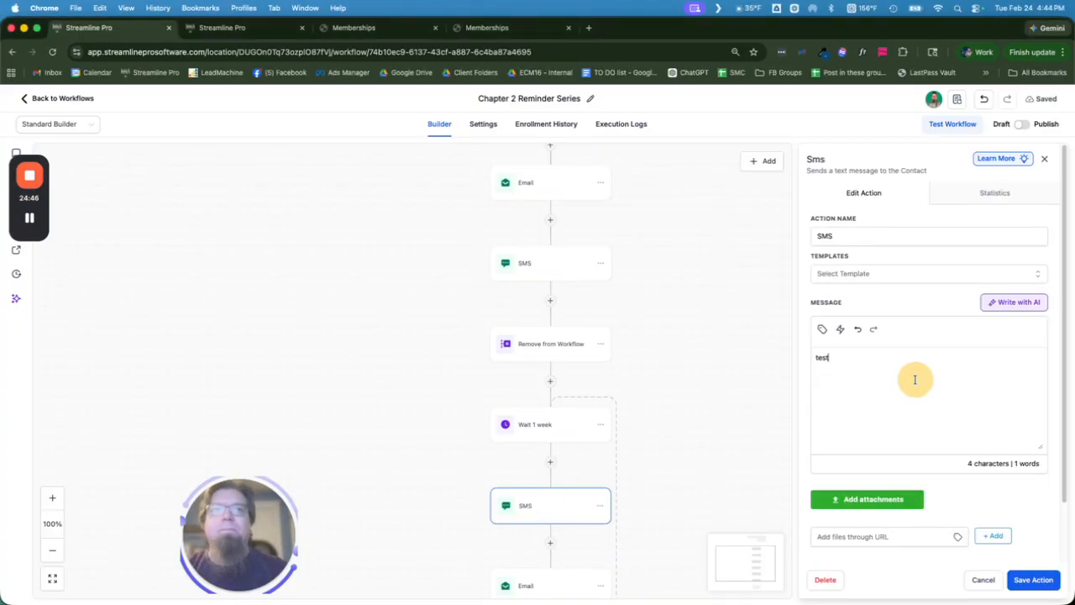
pyautogui.press('super+v')
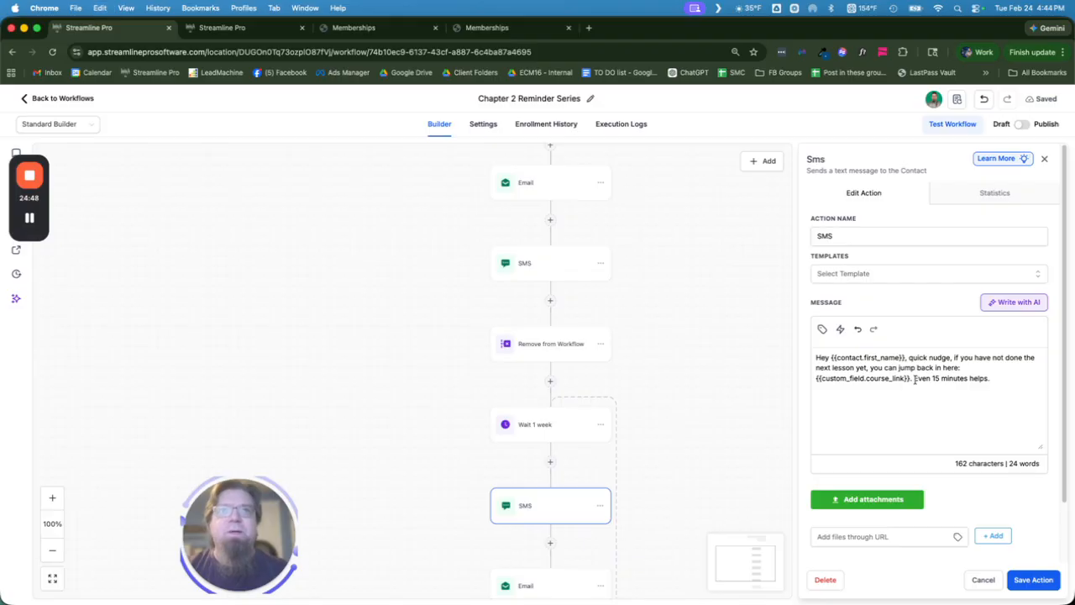
# - Replace "here: {{custom_field.course_link}}." in the reminder SMS with "anytime." and save the action
pyautogui.moveTo(911, 378); pyautogui.dragTo(947, 367)
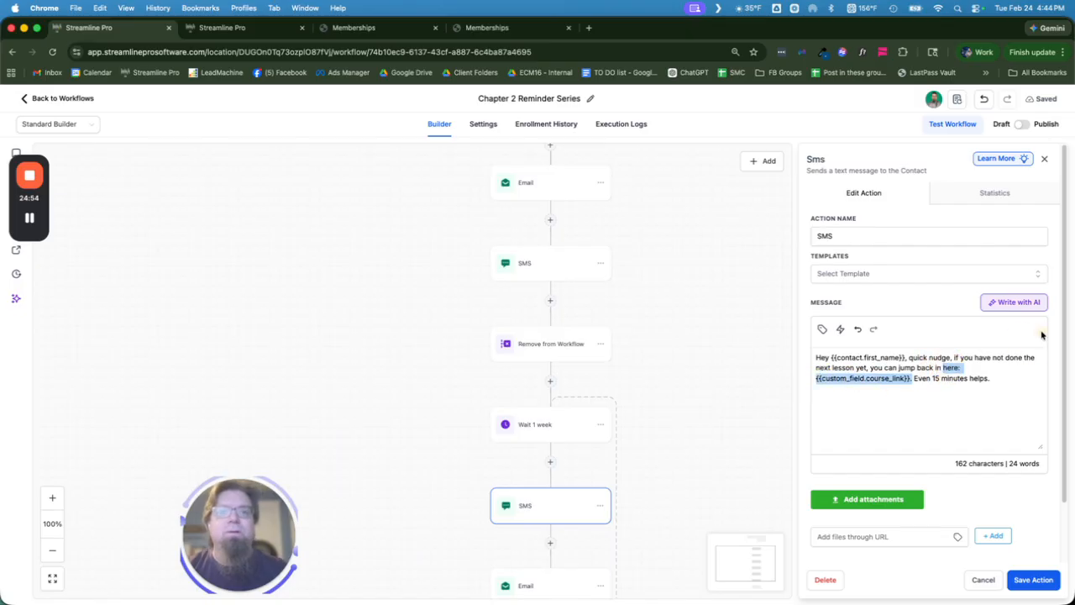
pyautogui.press('BackSpace')
pyautogui.write('anytime')
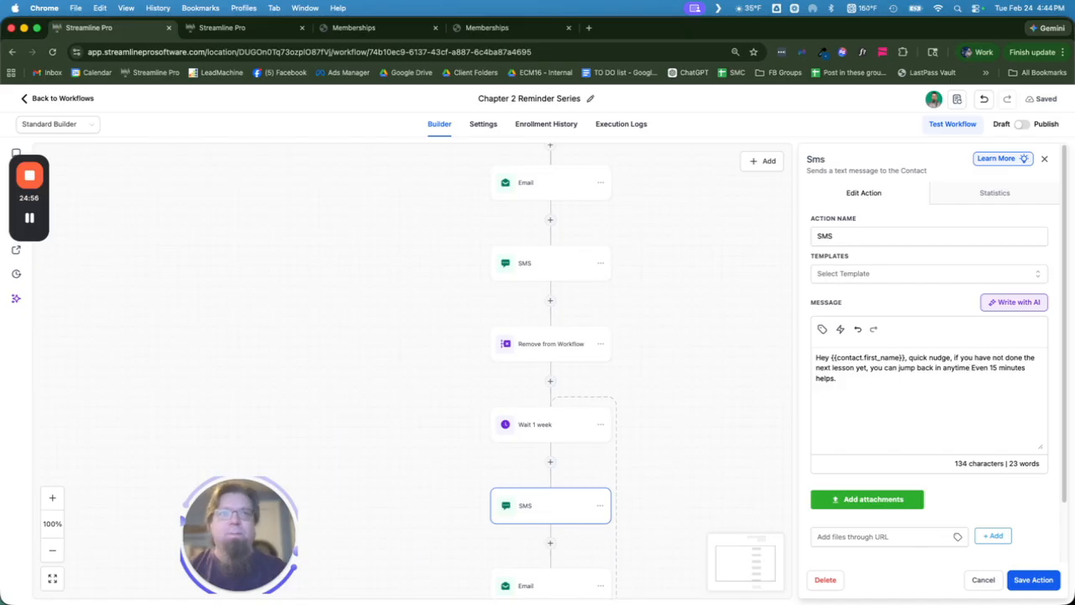
pyautogui.write('.')
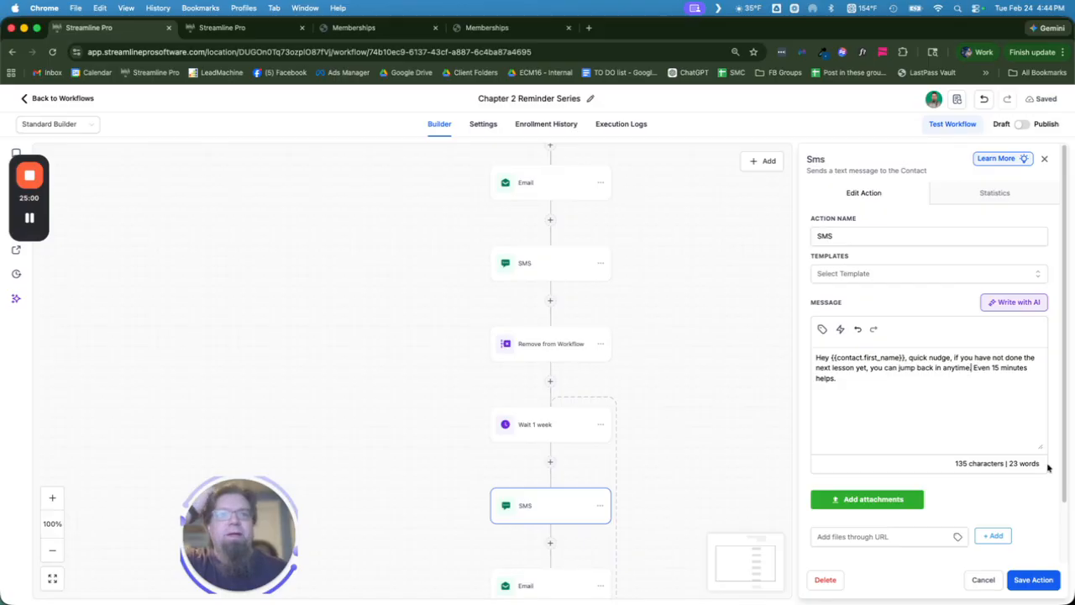
pyautogui.click(1033, 579)
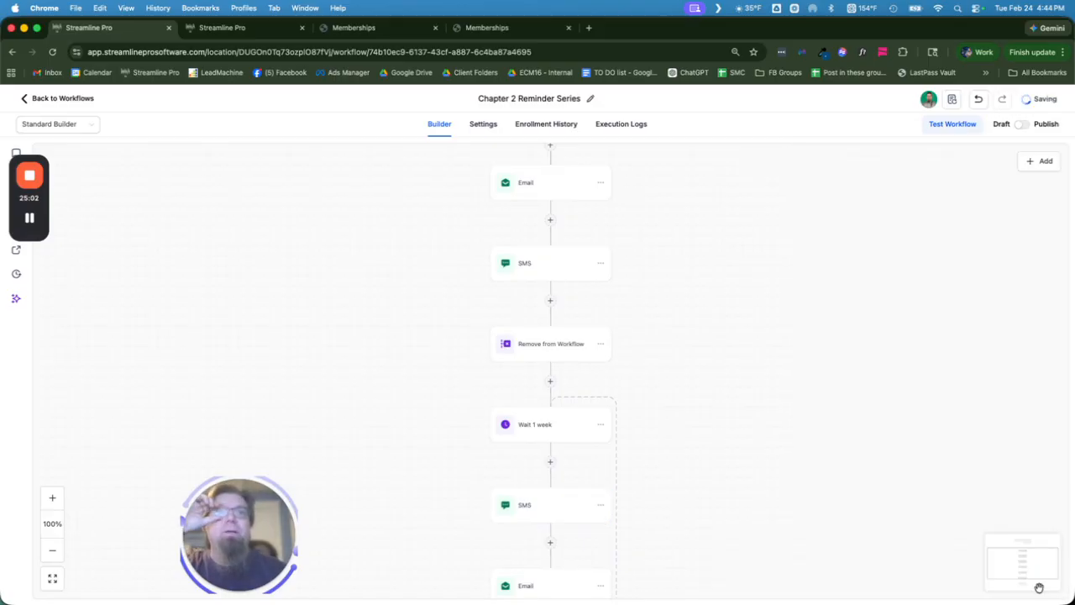
# - Return to the workflow list and start duplicating the Chapter 2 Reminder Series workflow
pyautogui.scroll(-4, 669, 412)
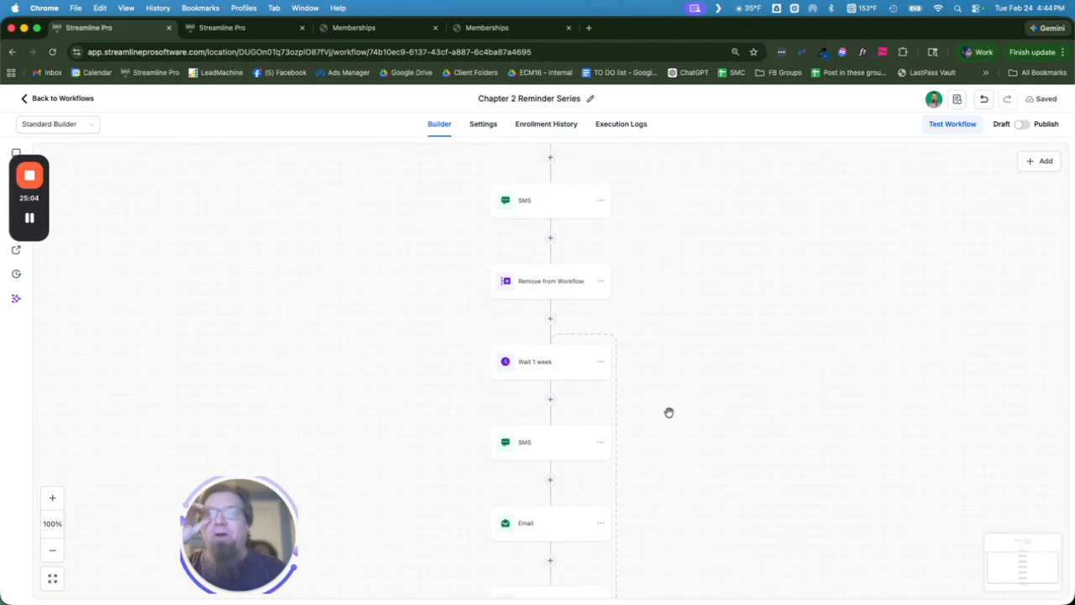
pyautogui.scroll(7, 720, 260)
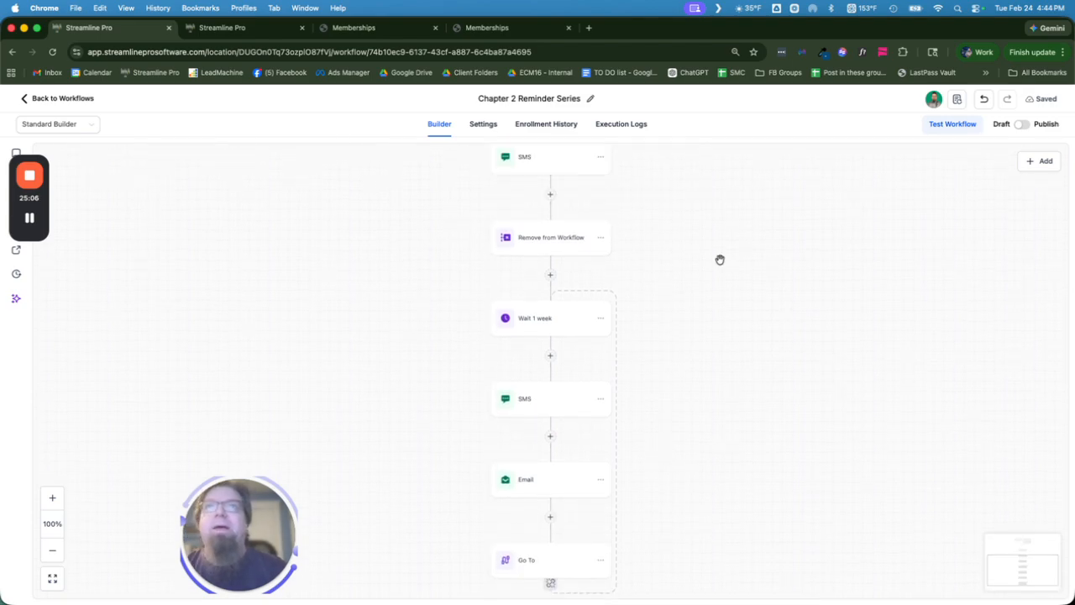
pyautogui.scroll(1, 720, 260)
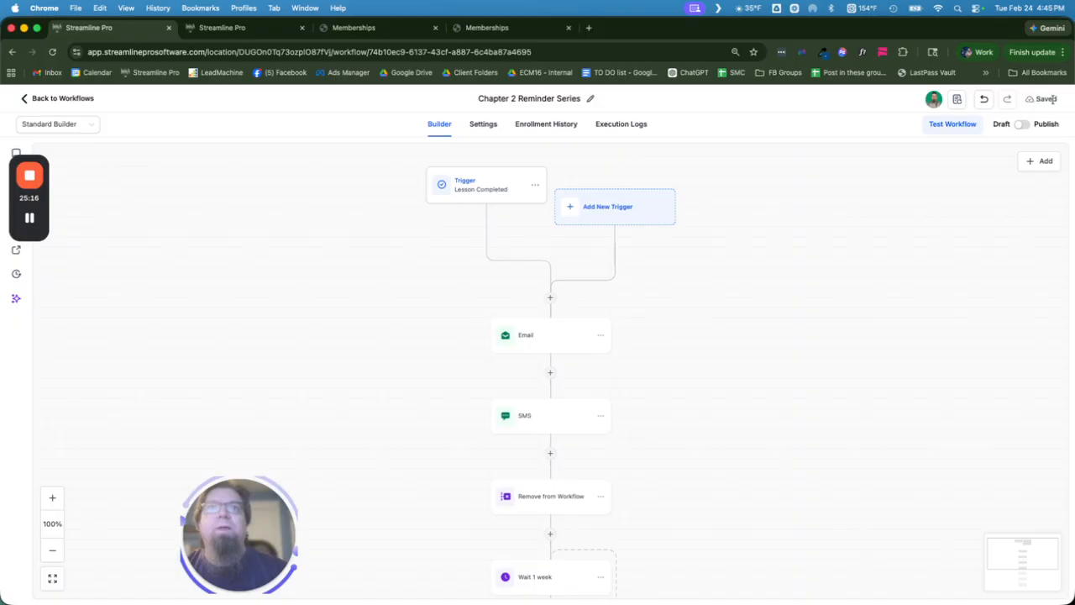
pyautogui.click(74, 105)
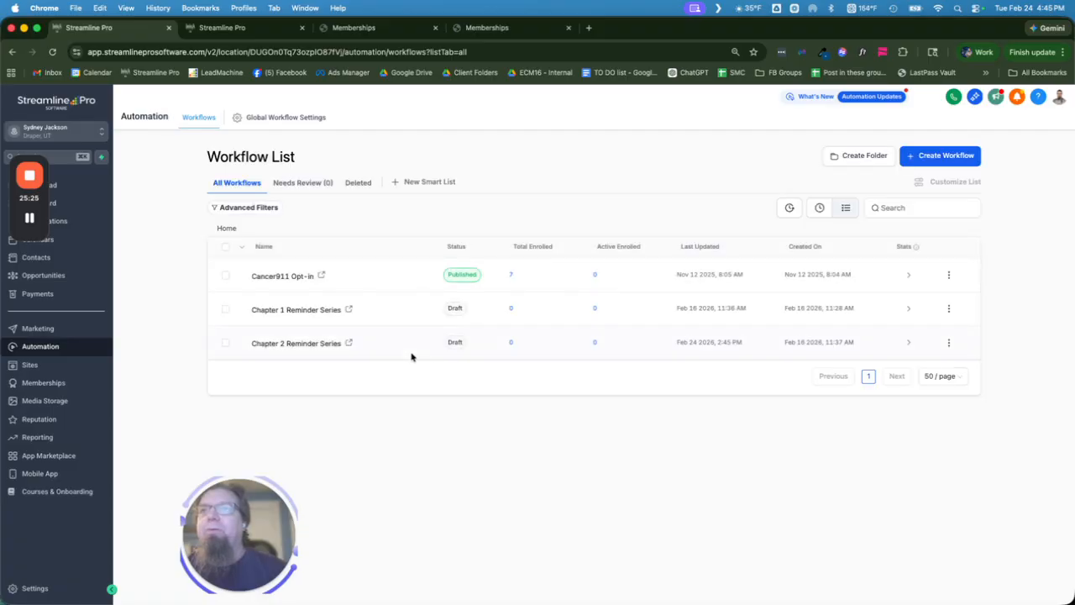
pyautogui.click(950, 343)
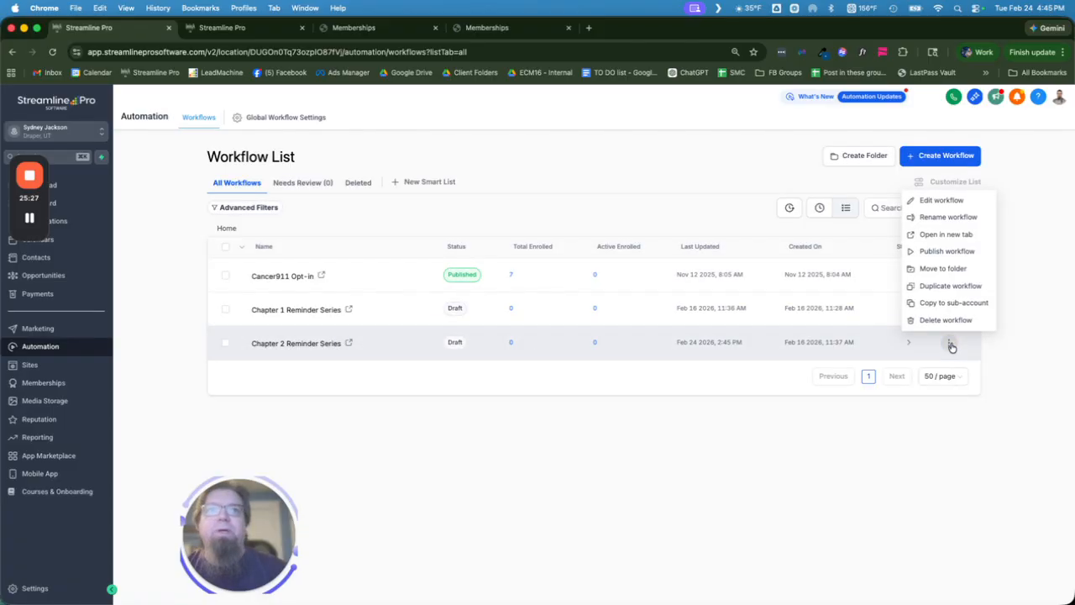
pyautogui.click(942, 289)
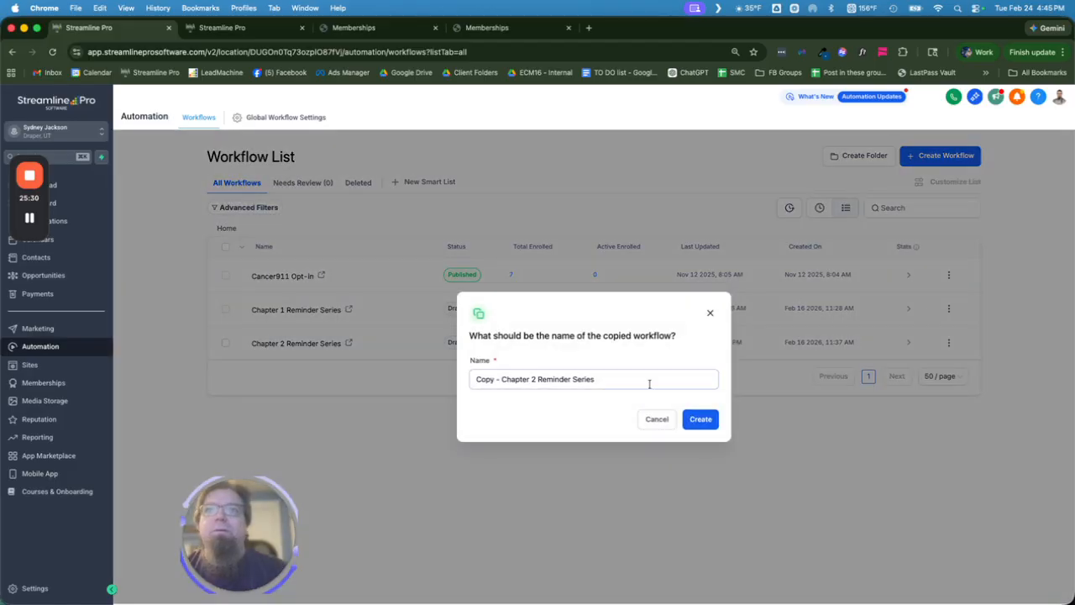
# - Name the copied workflow "Chapter 3 Reminder Series" and create it
pyautogui.click(532, 376)
pyautogui.press('BackSpace')
pyautogui.write('2')
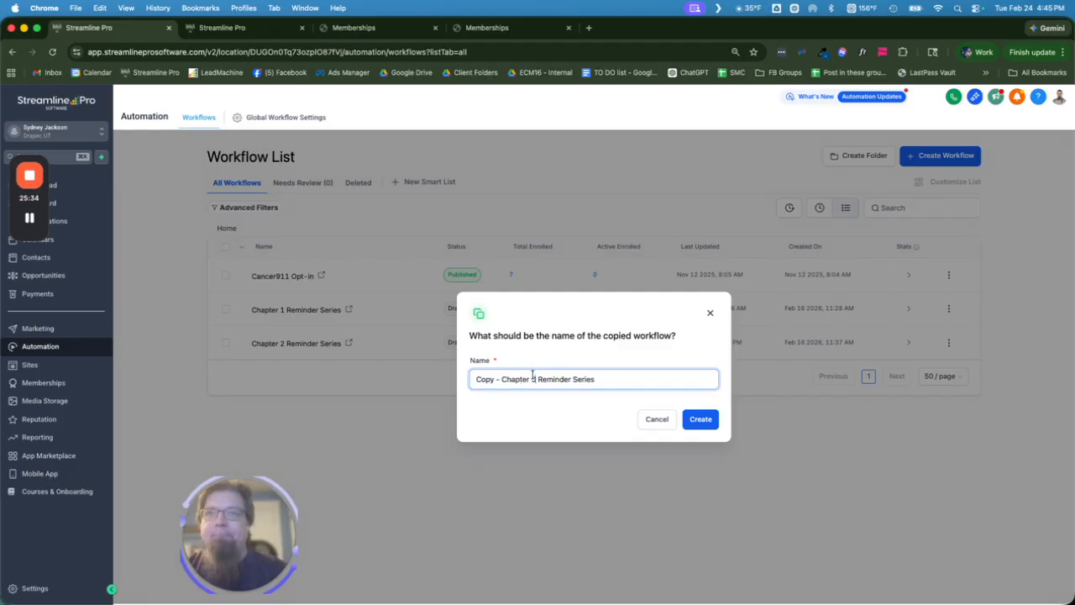
pyautogui.doubleClick(488, 378)
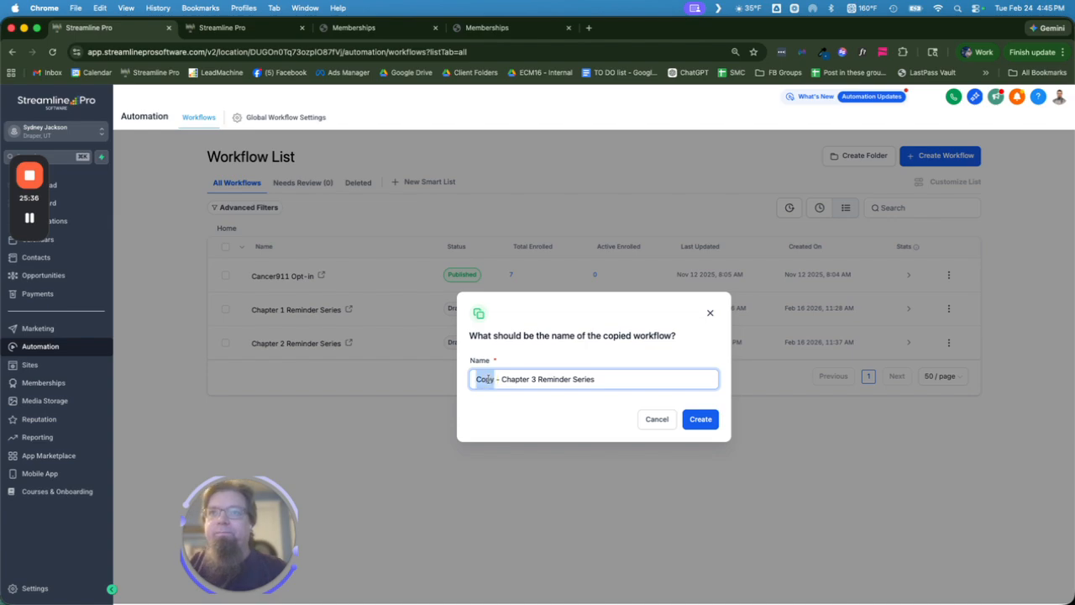
pyautogui.press('BackSpace')
pyautogui.press('Delete')
pyautogui.press('Delete')
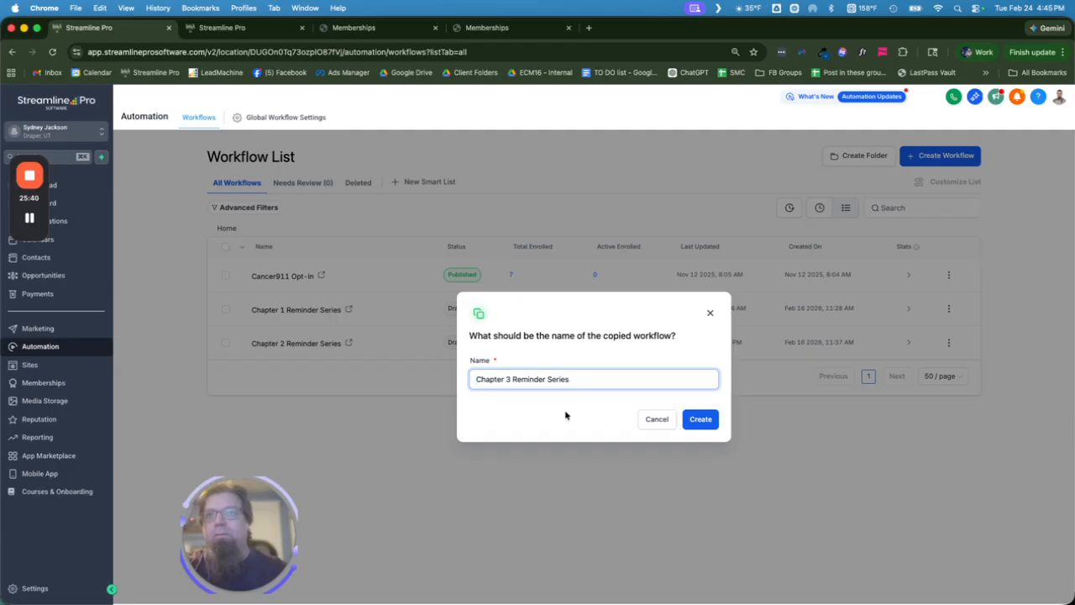
pyautogui.click(688, 418)
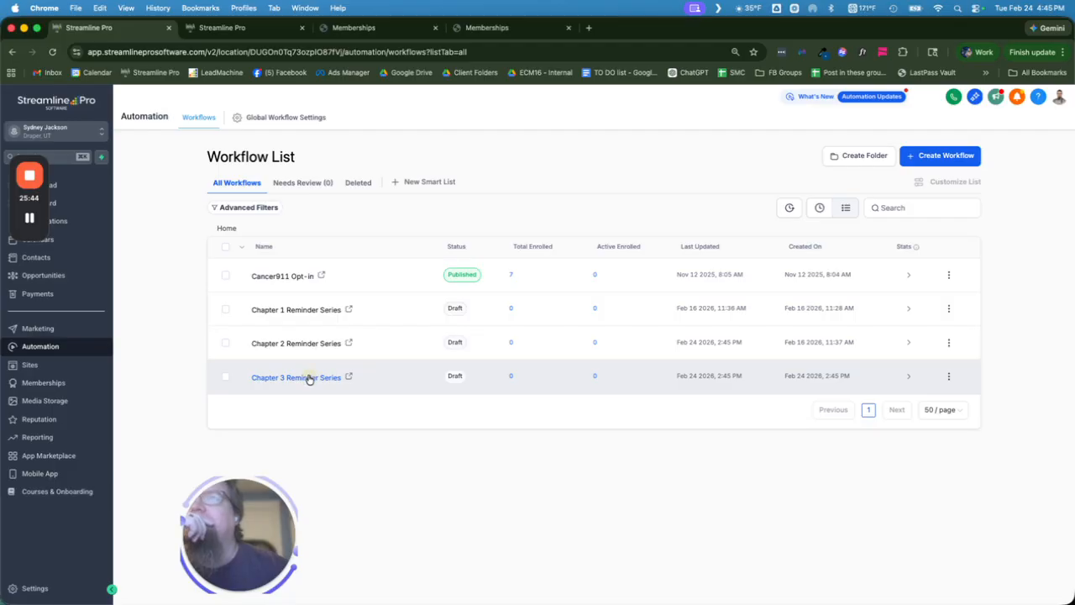
# - Open the Chapter 3 Reminder Series workflow, set its trigger's lesson filter to only "Week 2 - MINDSET SHIFT" and save the trigger
pyautogui.click(372, 356)
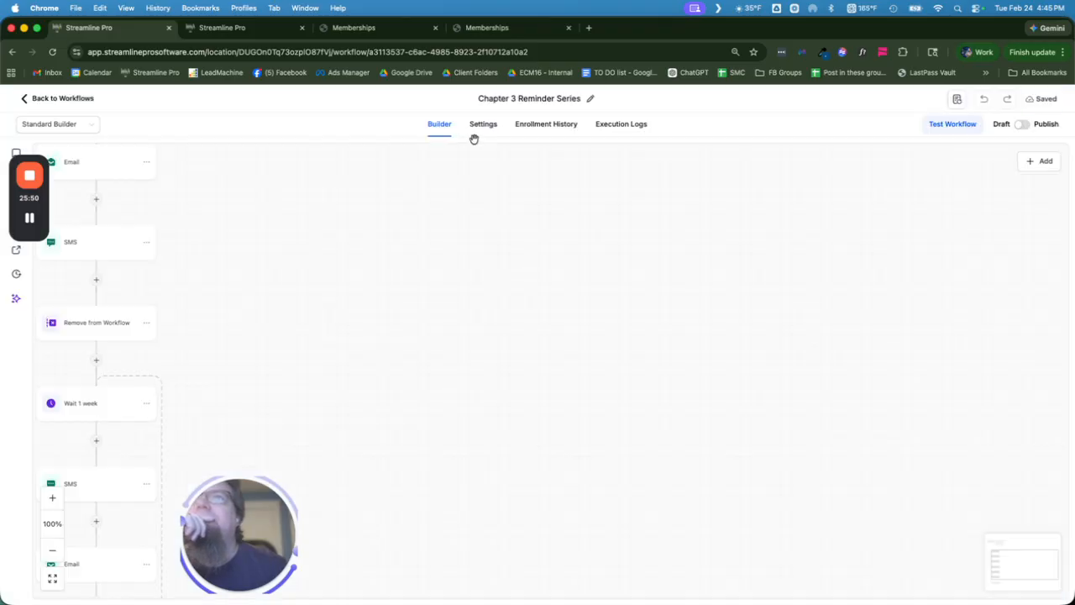
pyautogui.click(485, 153)
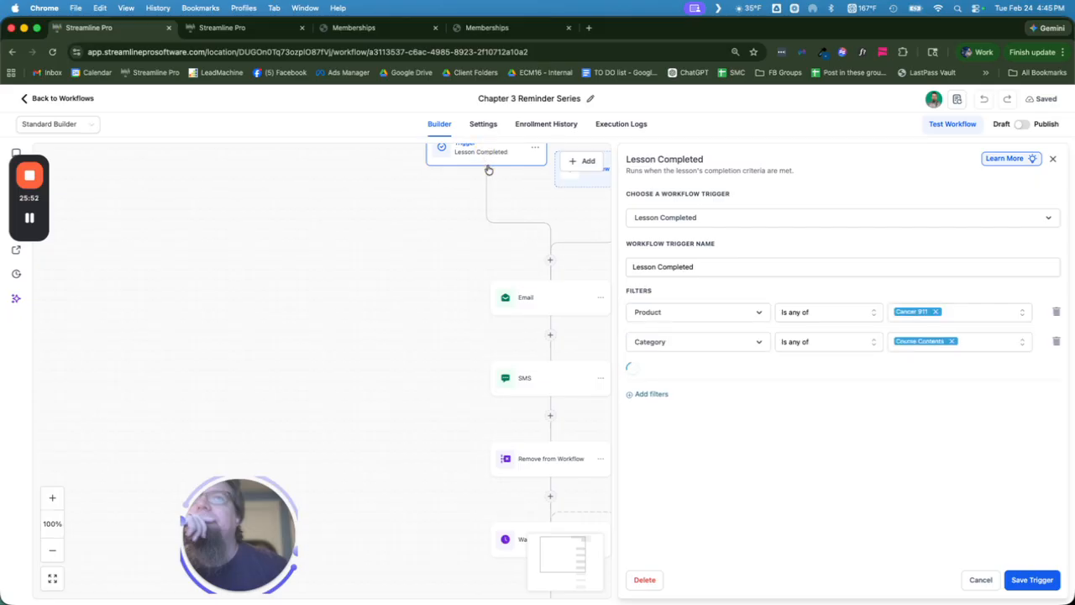
pyautogui.click(1023, 380)
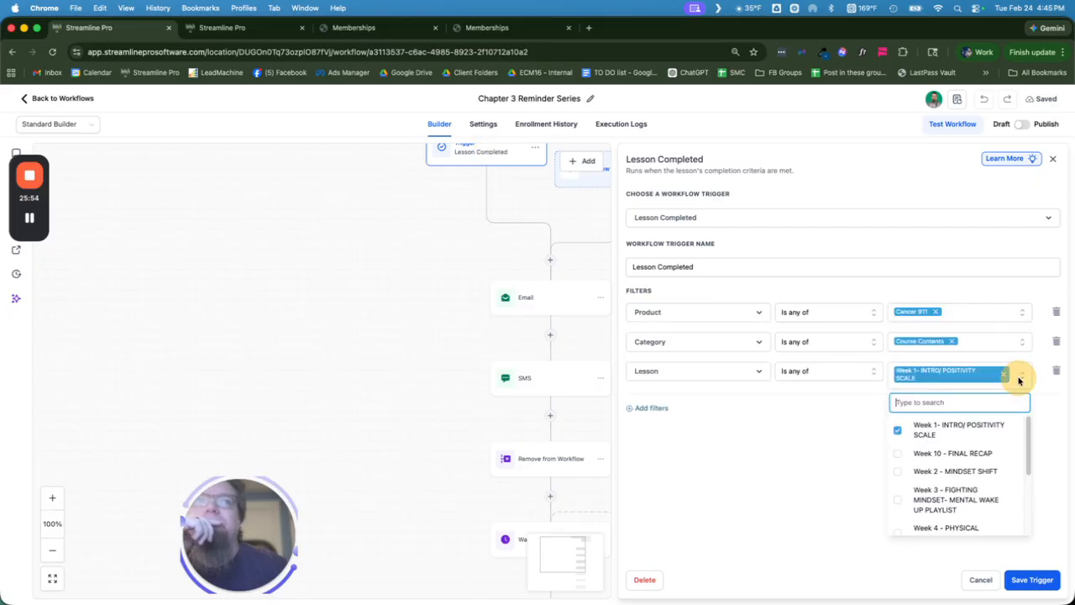
pyautogui.click(930, 473)
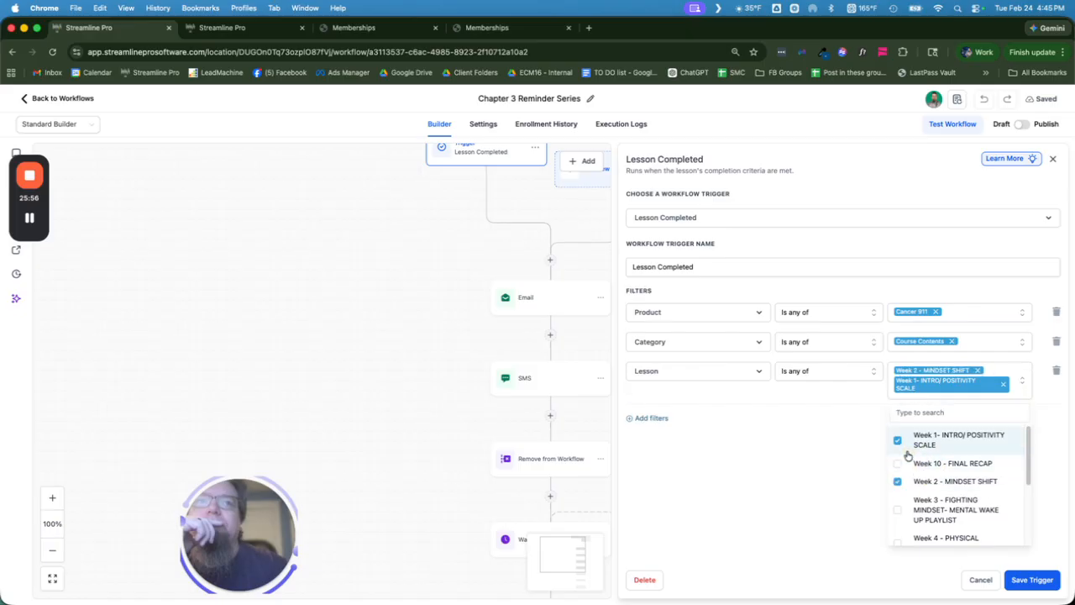
pyautogui.click(900, 443)
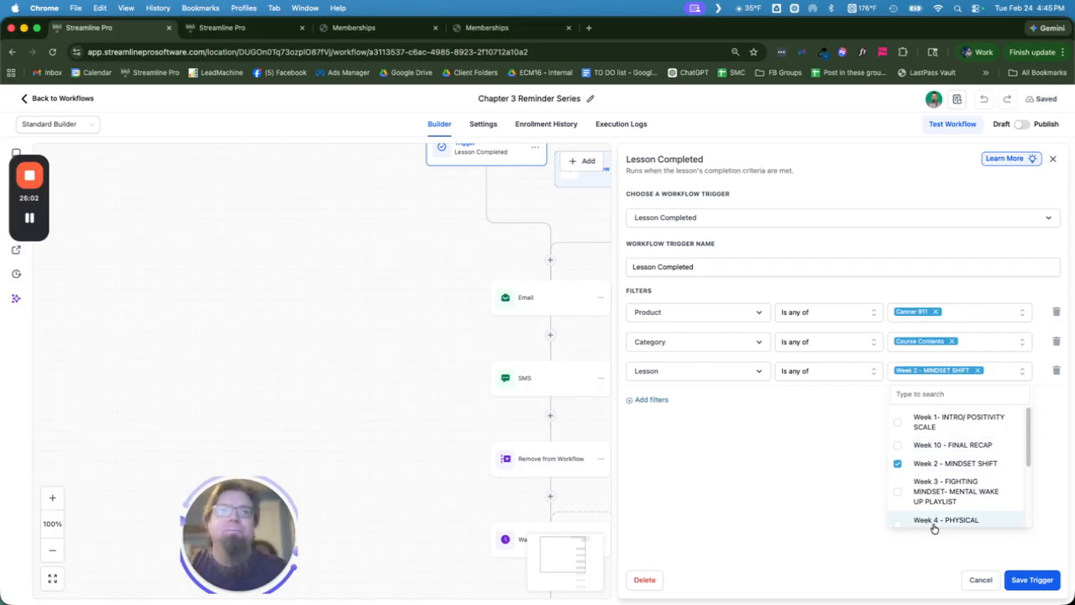
pyautogui.click(1031, 579)
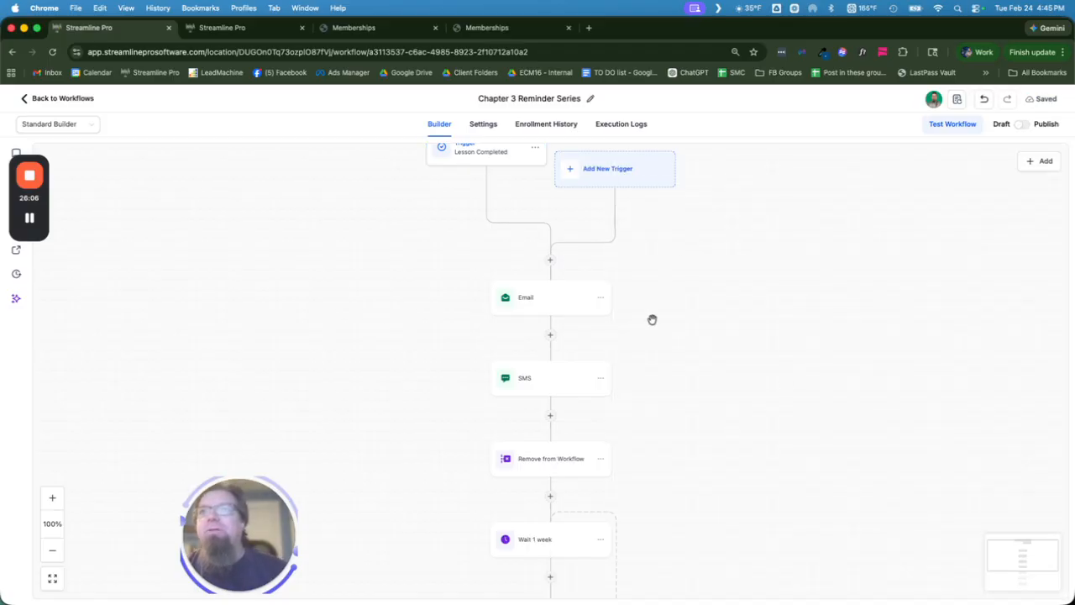
# - Open the first email action and copy the lesson title "Week 2 - MINDSET SHIFT" from the course editor
pyautogui.click(558, 310)
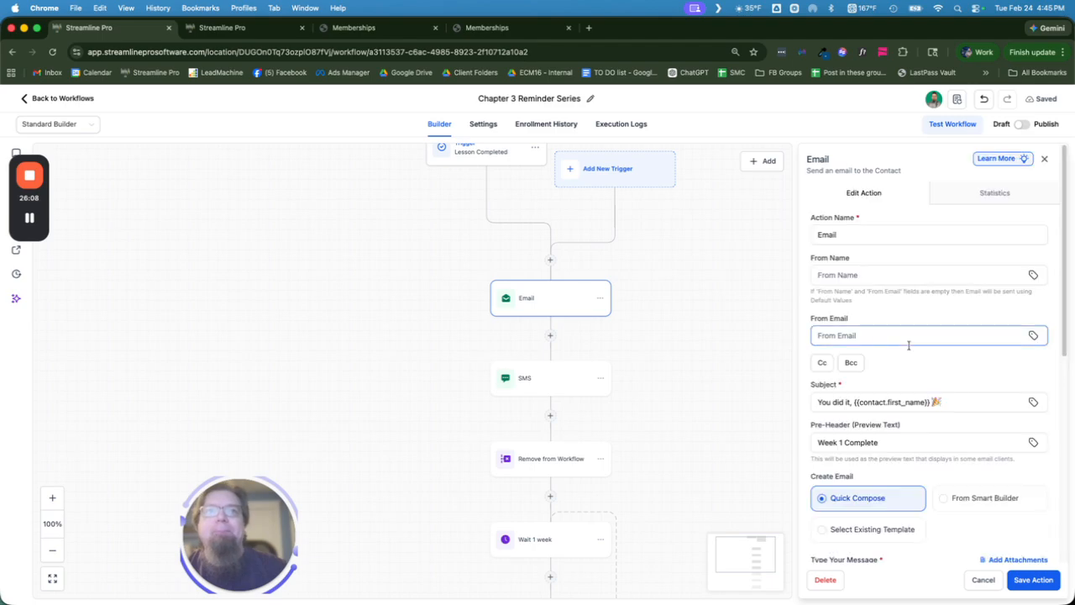
pyautogui.click(374, 31)
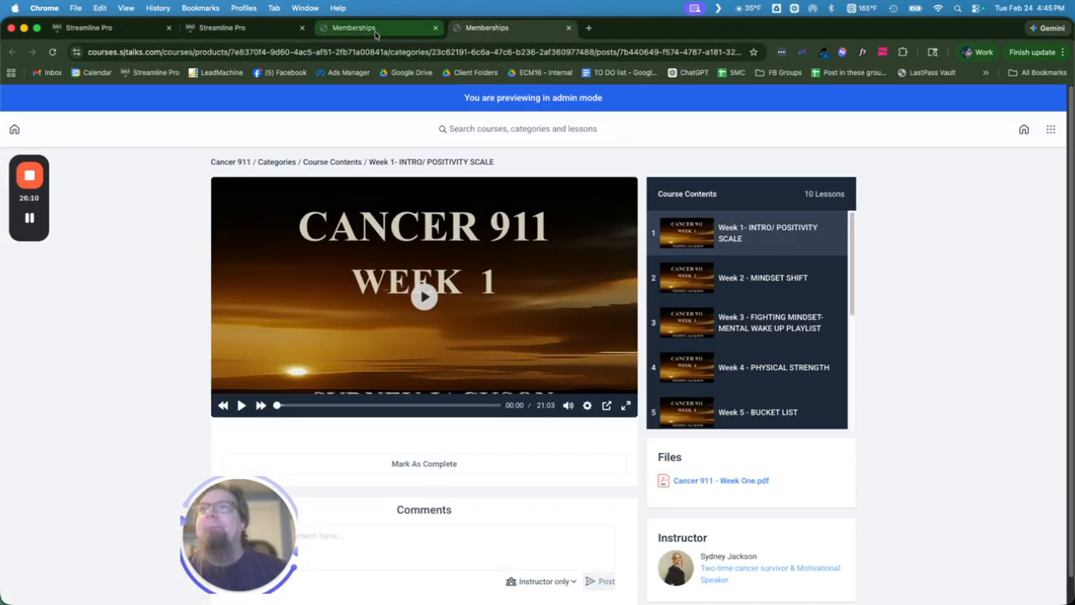
pyautogui.click(376, 32)
pyautogui.click(252, 31)
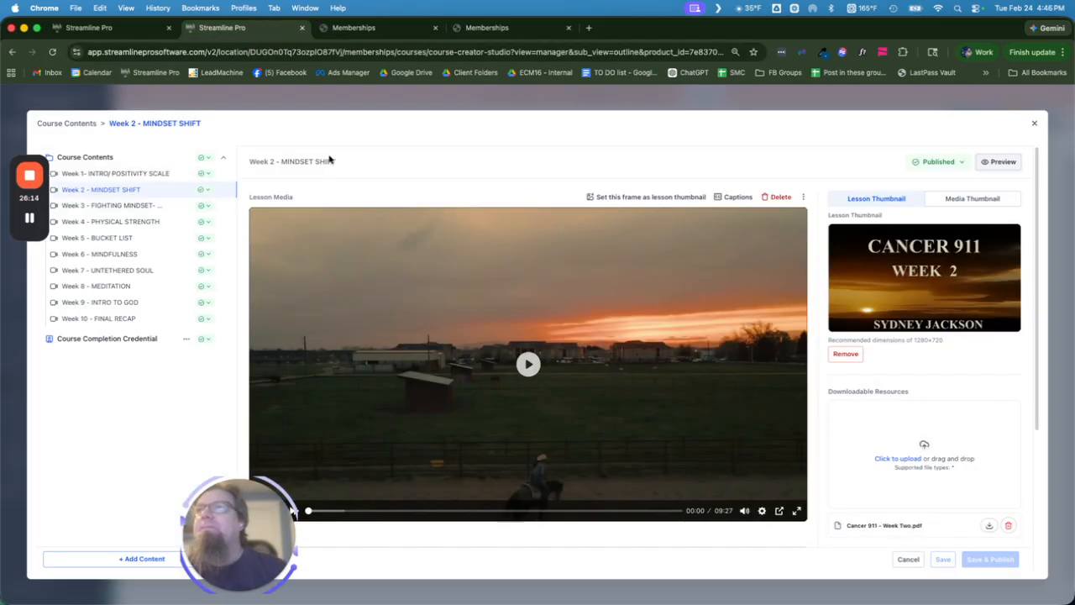
pyautogui.moveTo(357, 164)
pyautogui.mouseDown()
pyautogui.moveTo(237, 163)
pyautogui.moveTo(336, 163)
pyautogui.mouseUp()
pyautogui.click(294, 163)
pyautogui.click(265, 162)
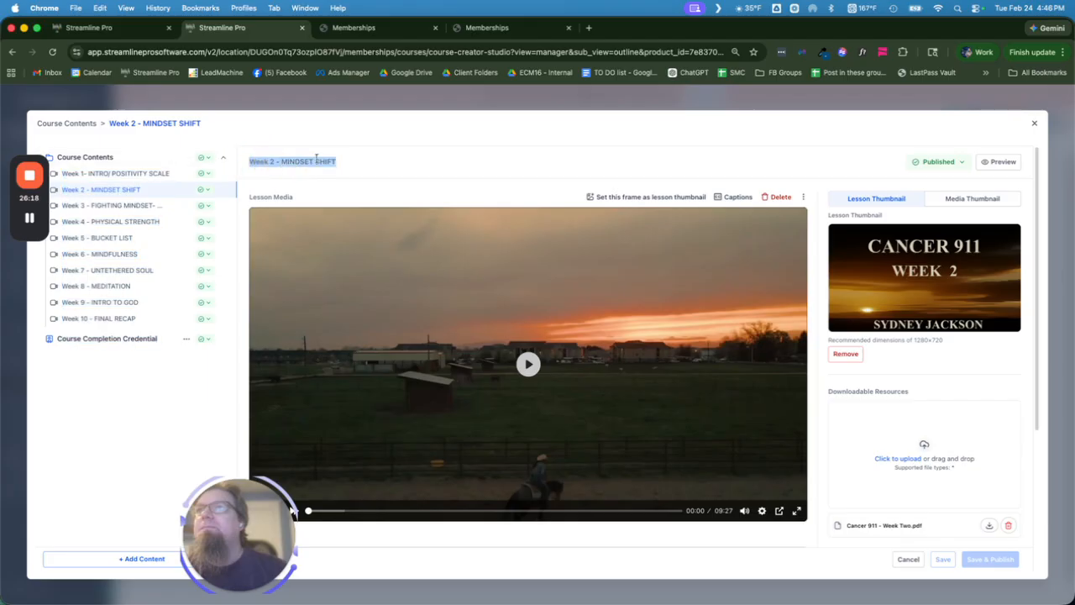
pyautogui.rightClick(317, 161)
pyautogui.click(336, 185)
# - Replace "Week 1- INTRO/ POSITIVITY SCALE." in the email message with "Week 2 - MINDSET SHIFT." in the surrounding text's font
pyautogui.click(101, 28)
pyautogui.scroll(-5, 865, 357)
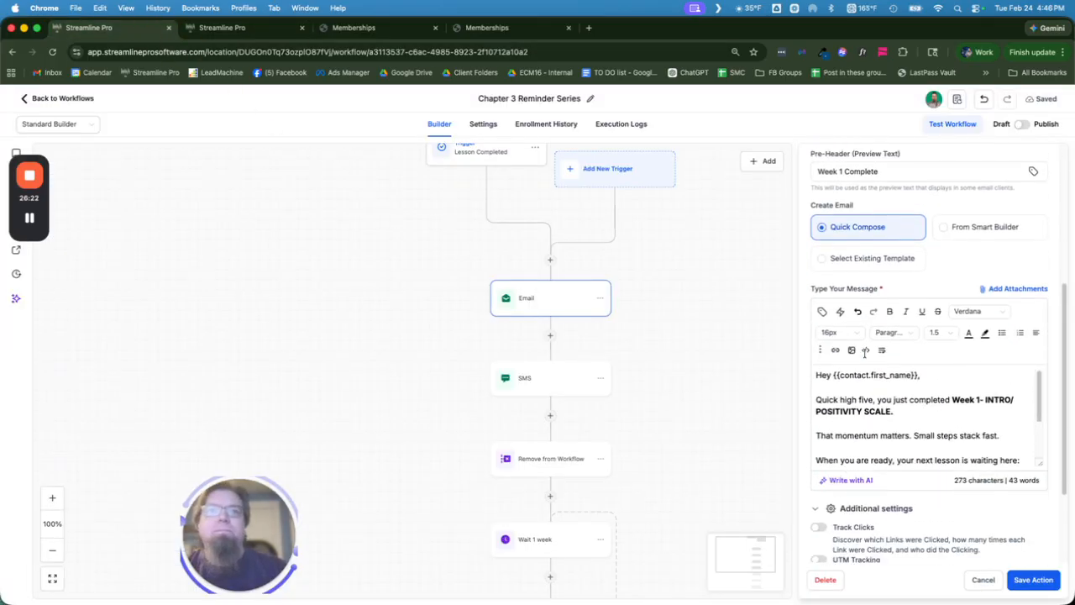
pyautogui.moveTo(953, 400); pyautogui.dragTo(894, 412)
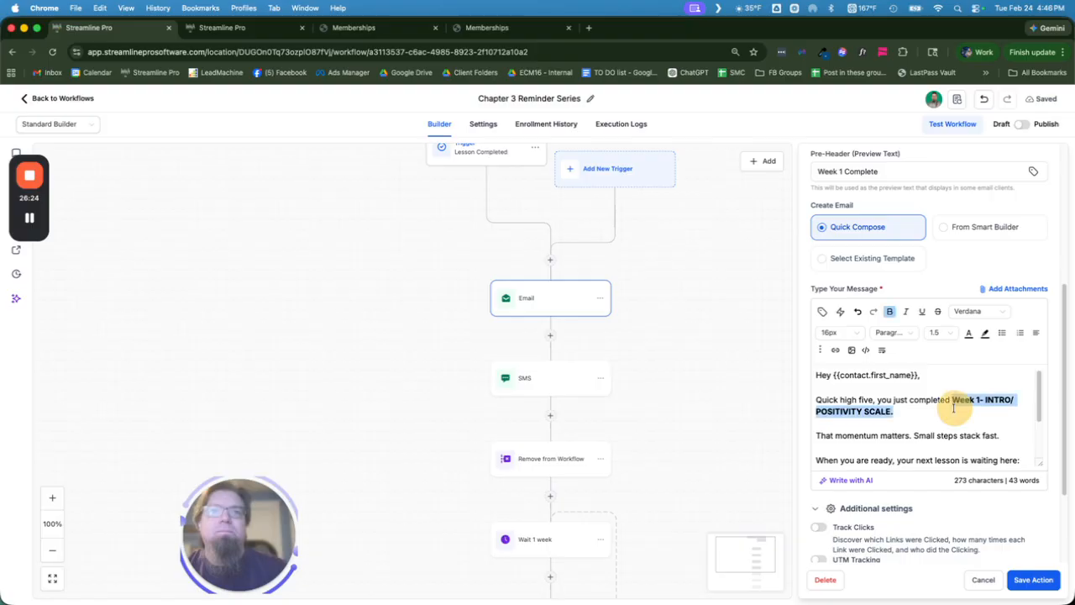
pyautogui.press('super+v')
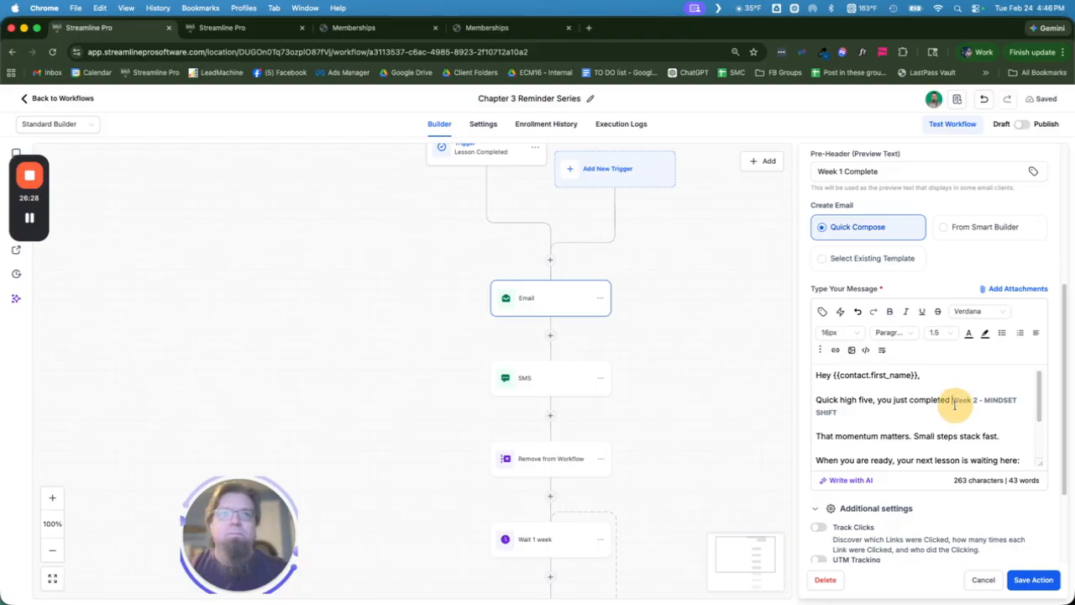
pyautogui.moveTo(953, 401); pyautogui.dragTo(959, 409)
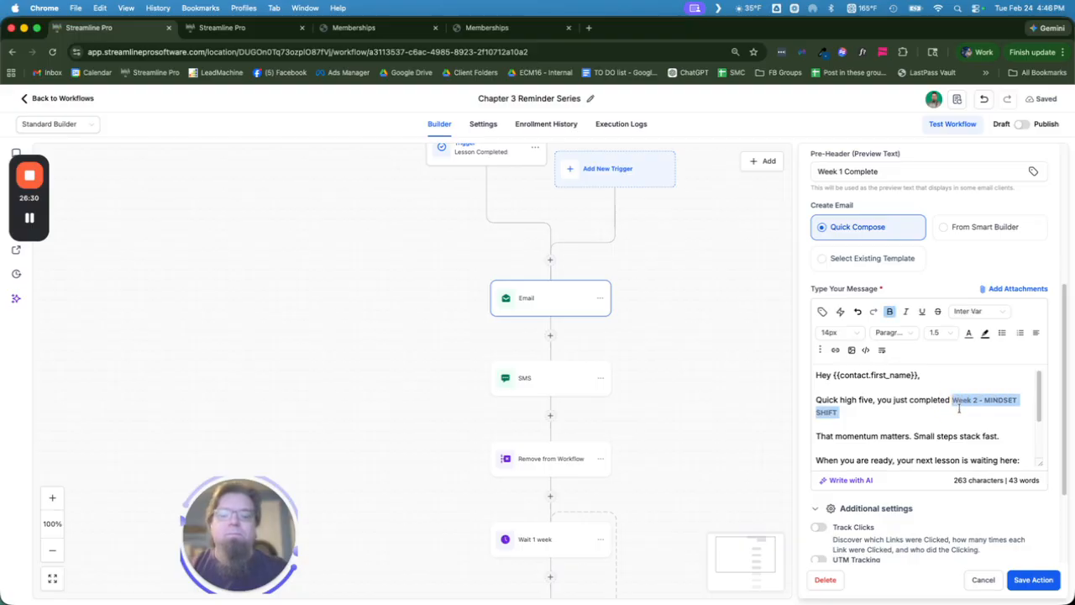
pyautogui.press('Right')
pyautogui.press('Delete')
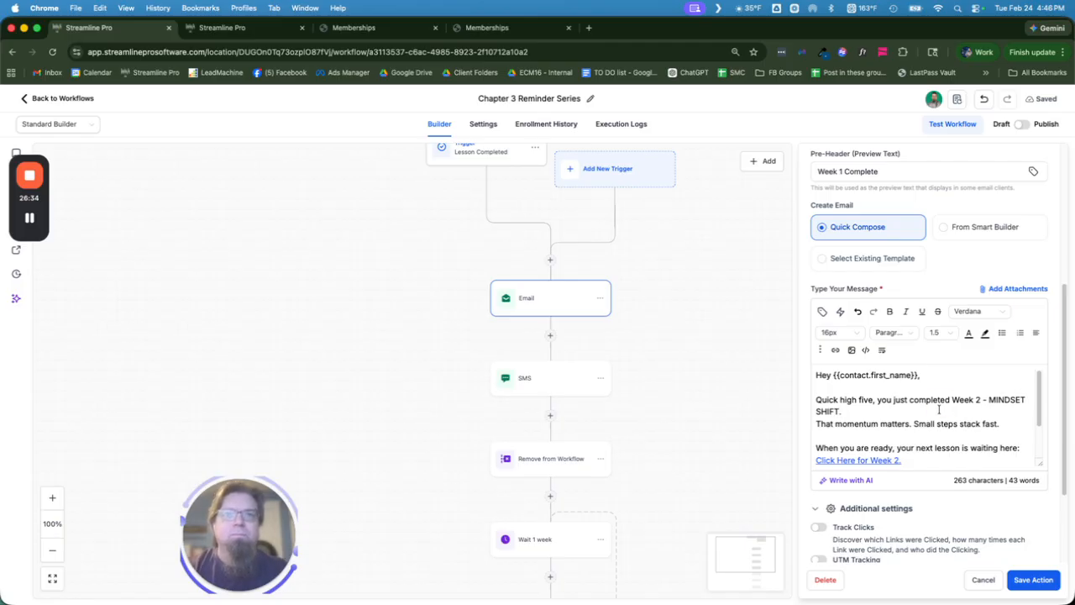
# - Make "Week 2 - MINDSET SHIFT." bold and restore the blank line before "That momentum matters."
pyautogui.moveTo(952, 400); pyautogui.dragTo(843, 409)
pyautogui.press('super+b')
pyautogui.click(841, 403)
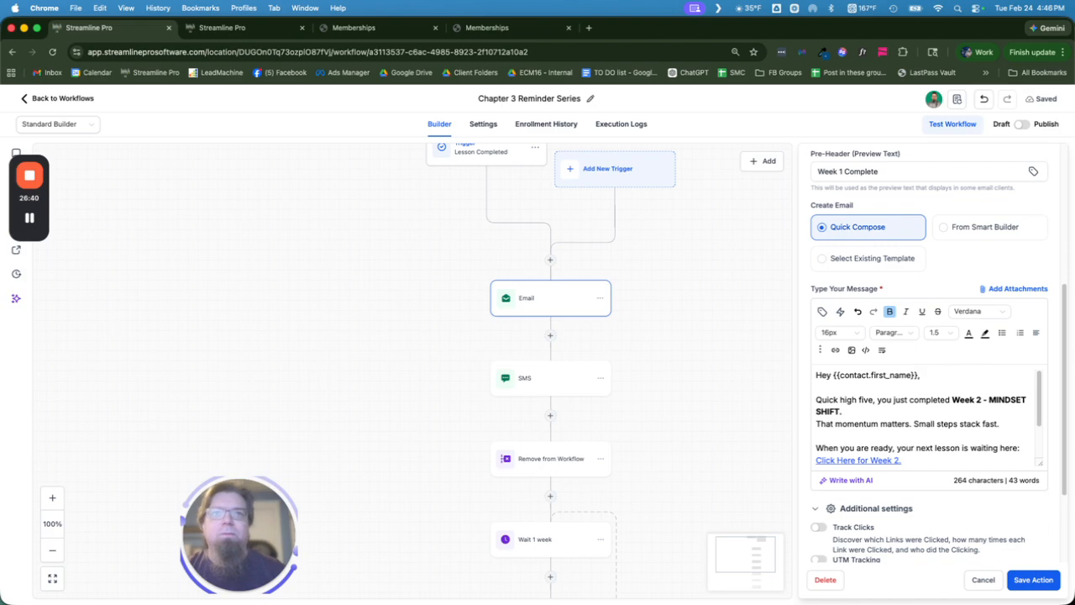
pyautogui.press('Return')
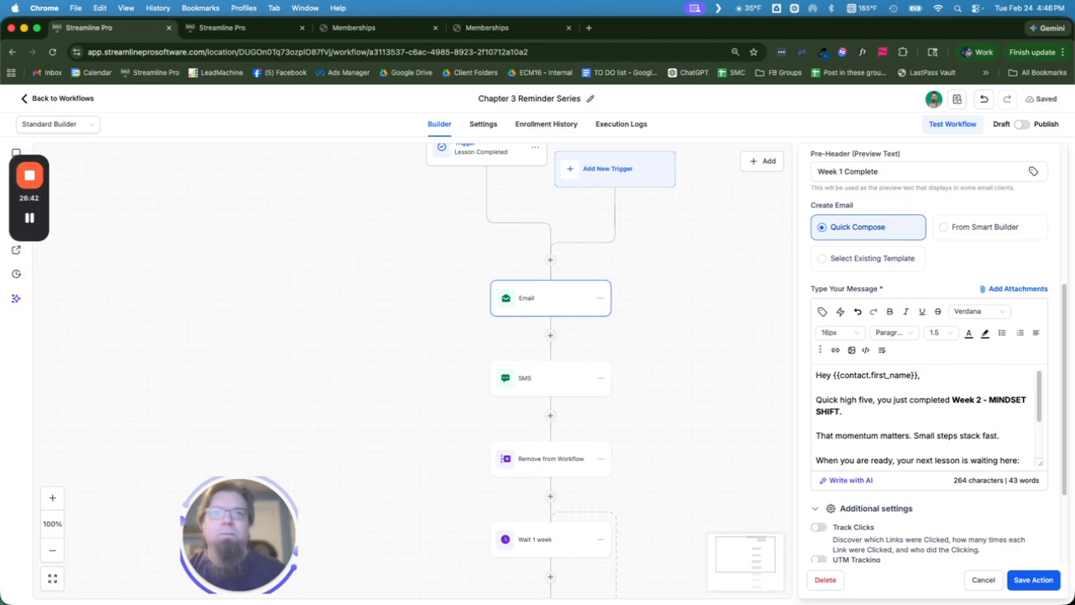
# - Open the link settings of "Click Here for Week 2." in the email message
pyautogui.press('Down')
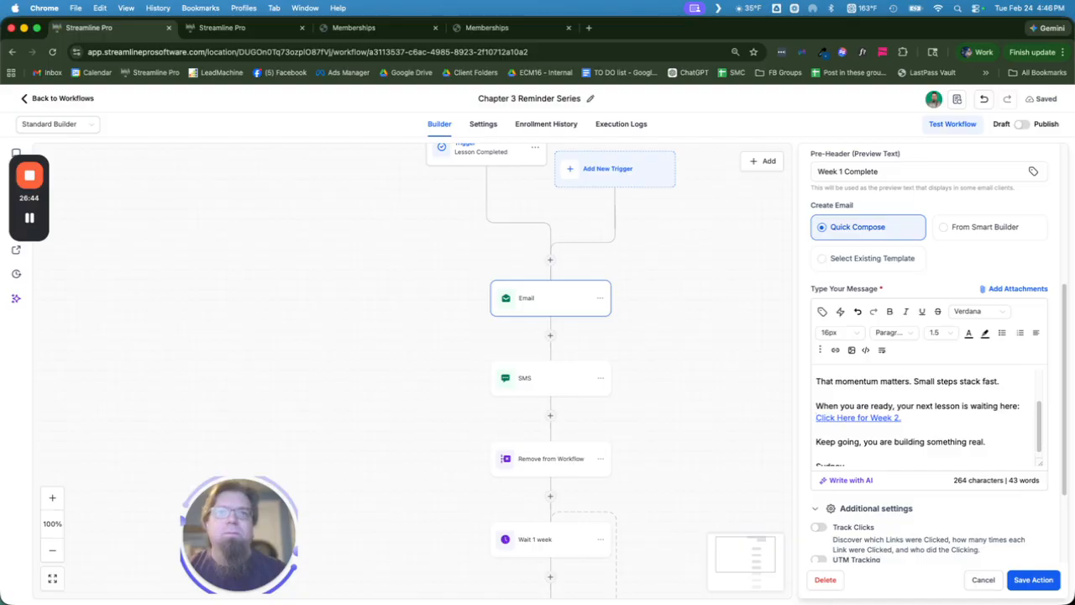
pyautogui.tripleClick(897, 416)
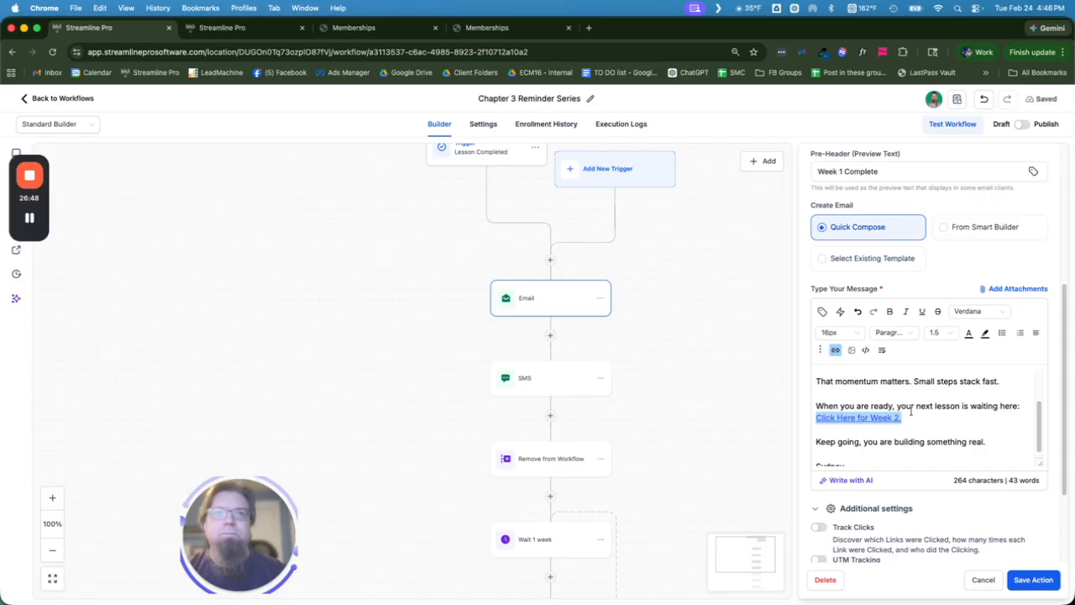
pyautogui.press('Right')
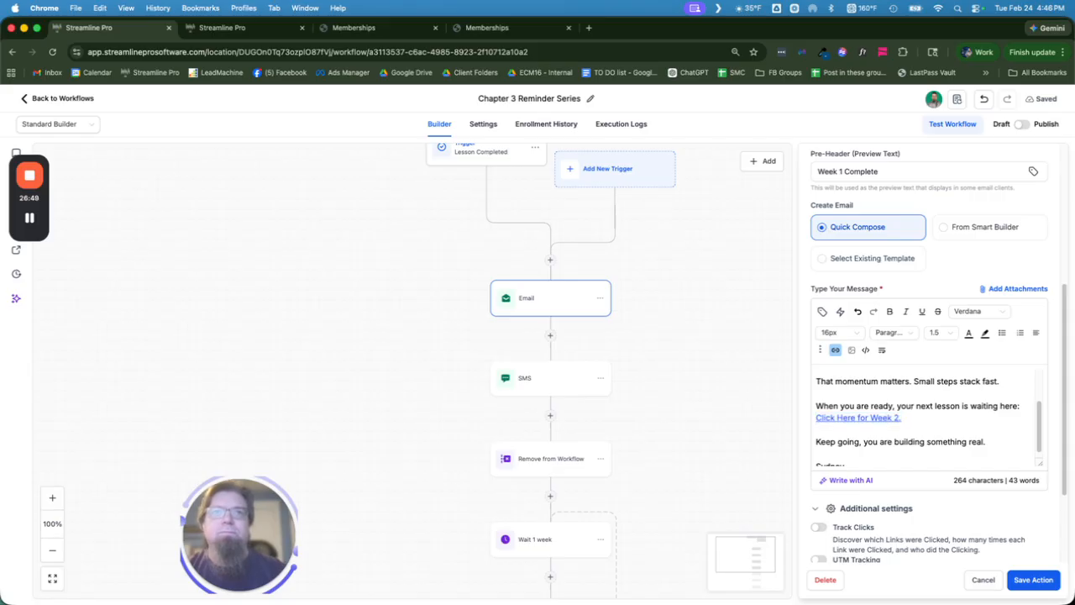
pyautogui.click(835, 350)
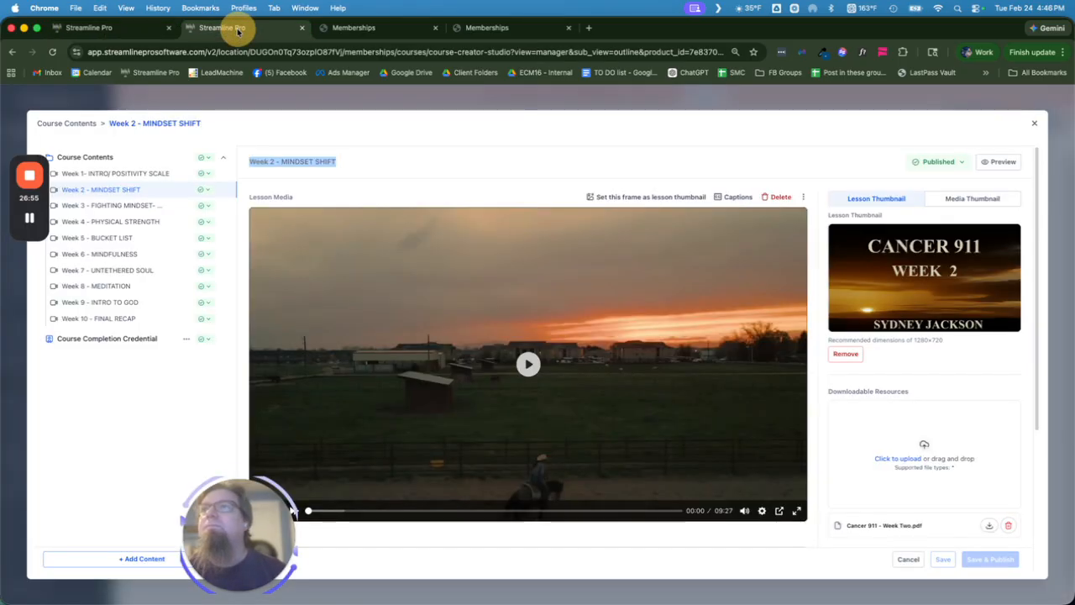
# - Open the preview of the lesson "Week 3 - FIGHTING MINDSET- MENTAL WAKE UP PLAYLIST" from the course editor
pyautogui.click(236, 26)
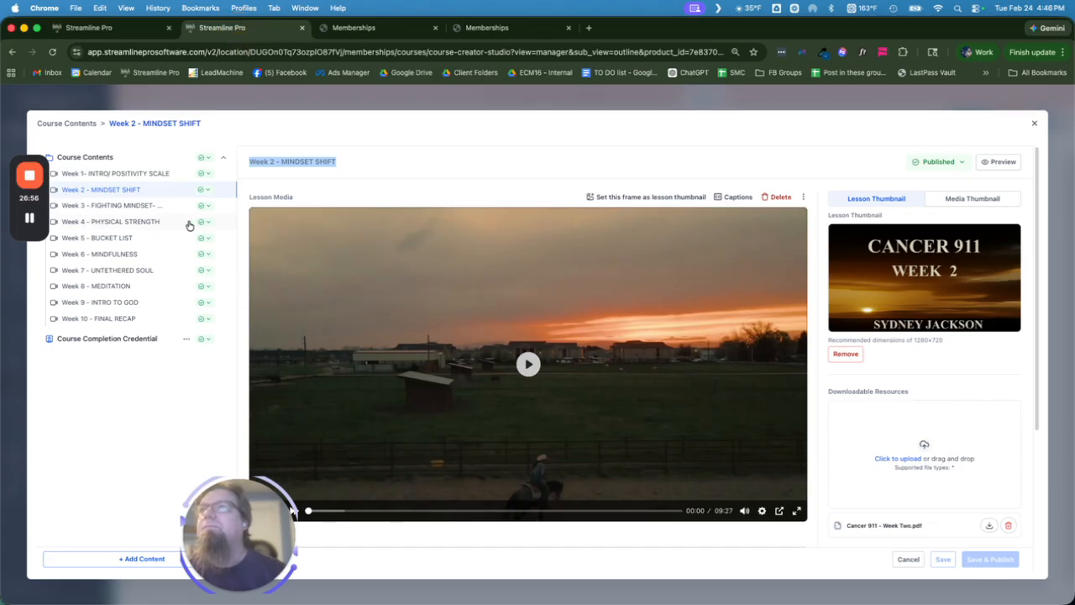
pyautogui.click(132, 206)
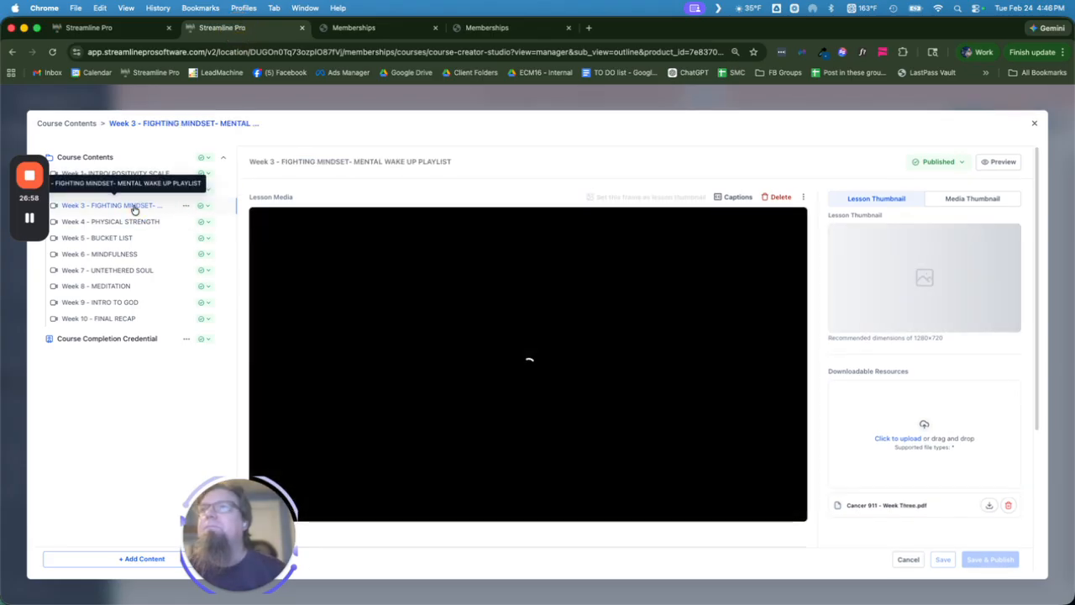
pyautogui.click(1001, 162)
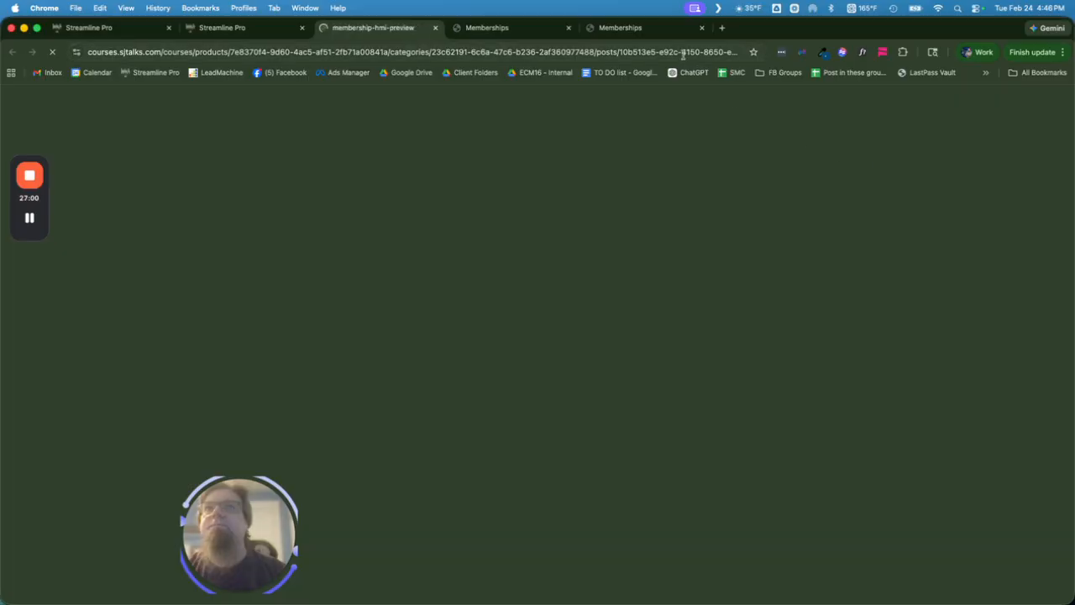
# - Copy the Week 3 preview page's URL up to the end of the post ID, leaving out the token and preview parameters
pyautogui.click(685, 52)
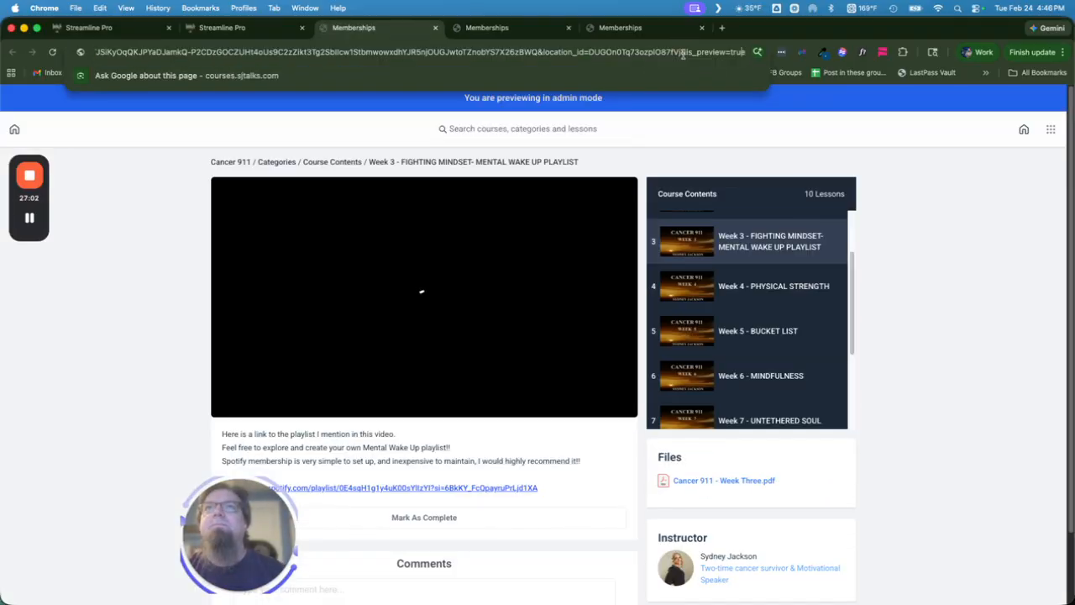
pyautogui.press('Down')
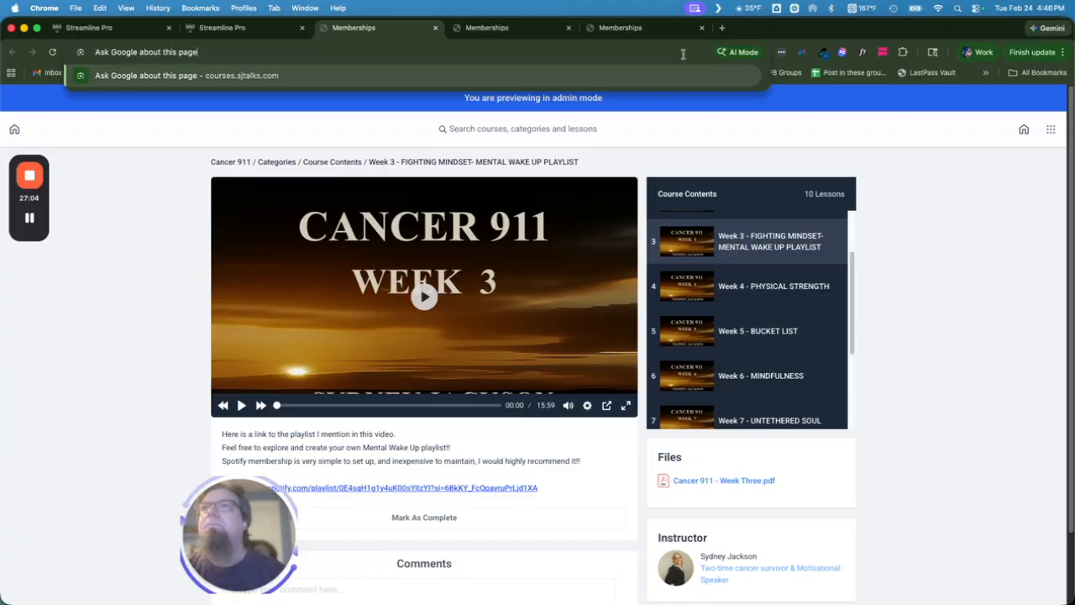
pyautogui.press('Up')
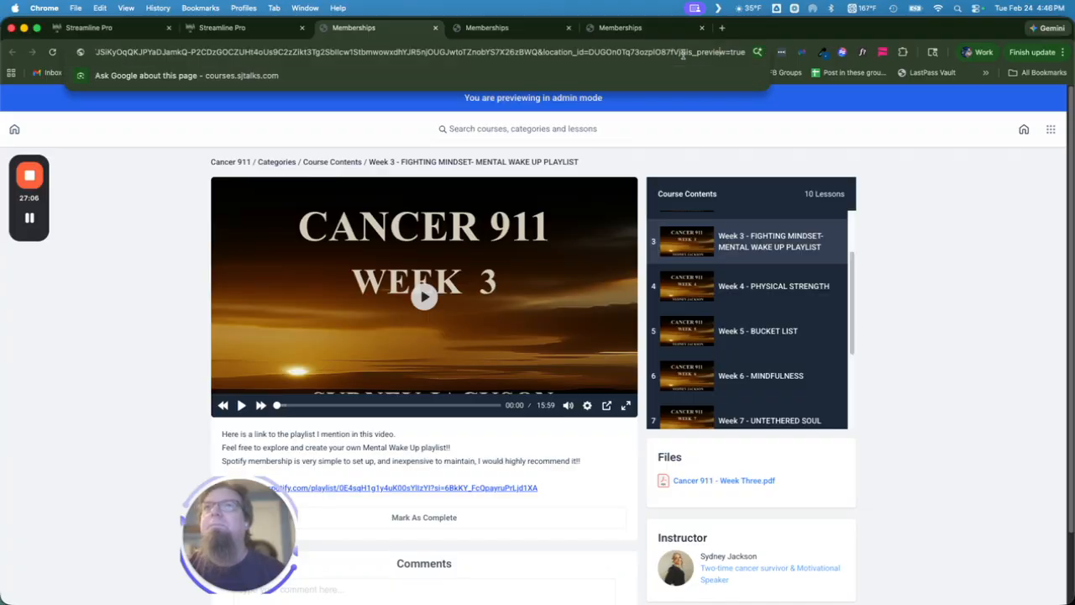
pyautogui.click(148, 57)
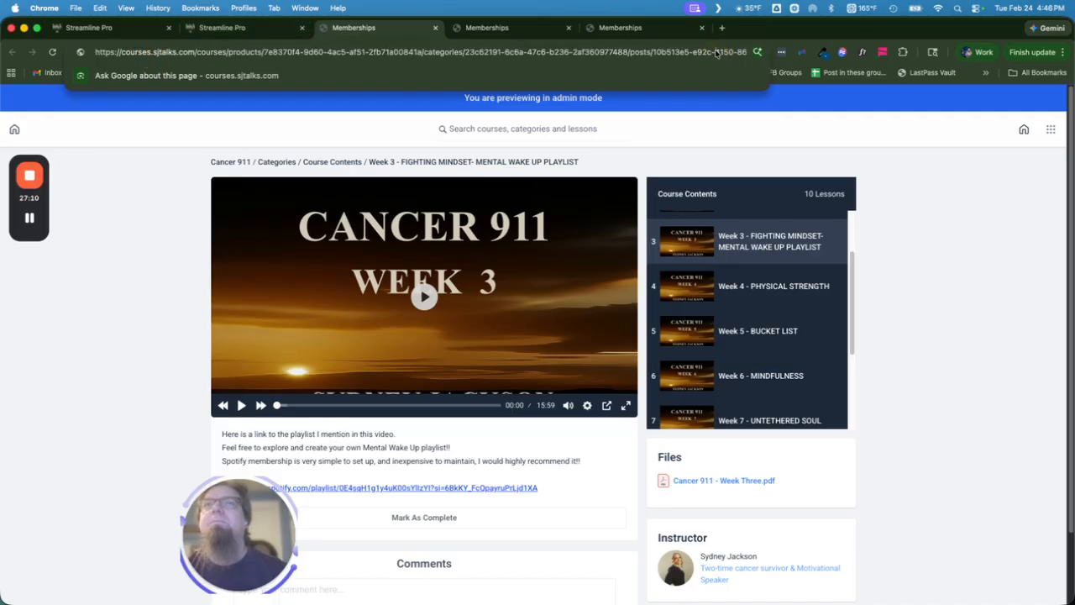
pyautogui.press('Right')
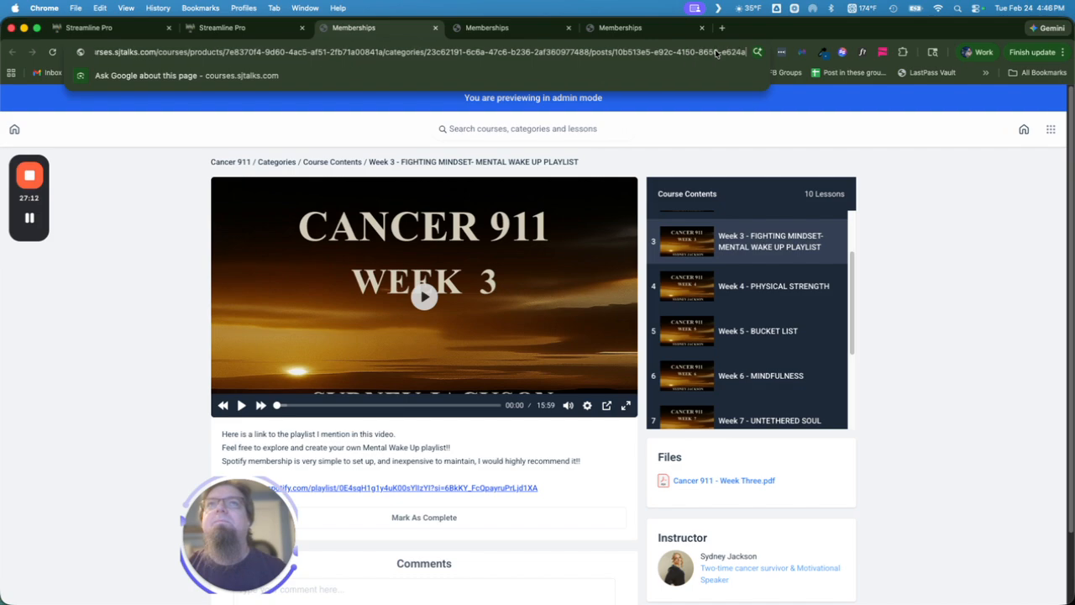
pyautogui.press('Right')
pyautogui.press('Right')
pyautogui.press('Right')
pyautogui.press('Right')
pyautogui.press('Right')
pyautogui.press('Right')
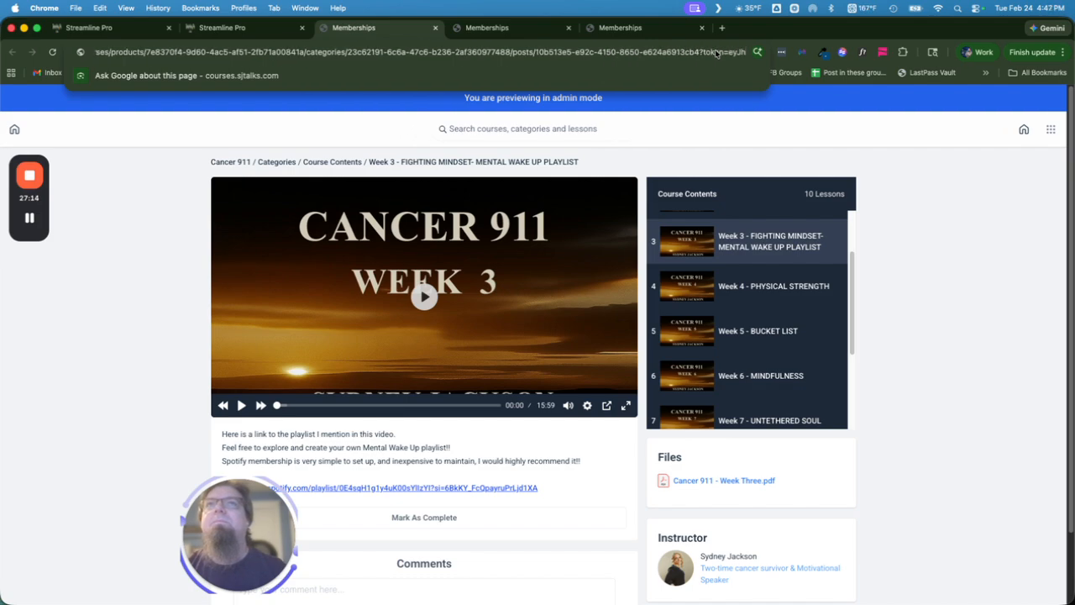
pyautogui.moveTo(698, 53); pyautogui.dragTo(112, 55)
pyautogui.rightClick(137, 53)
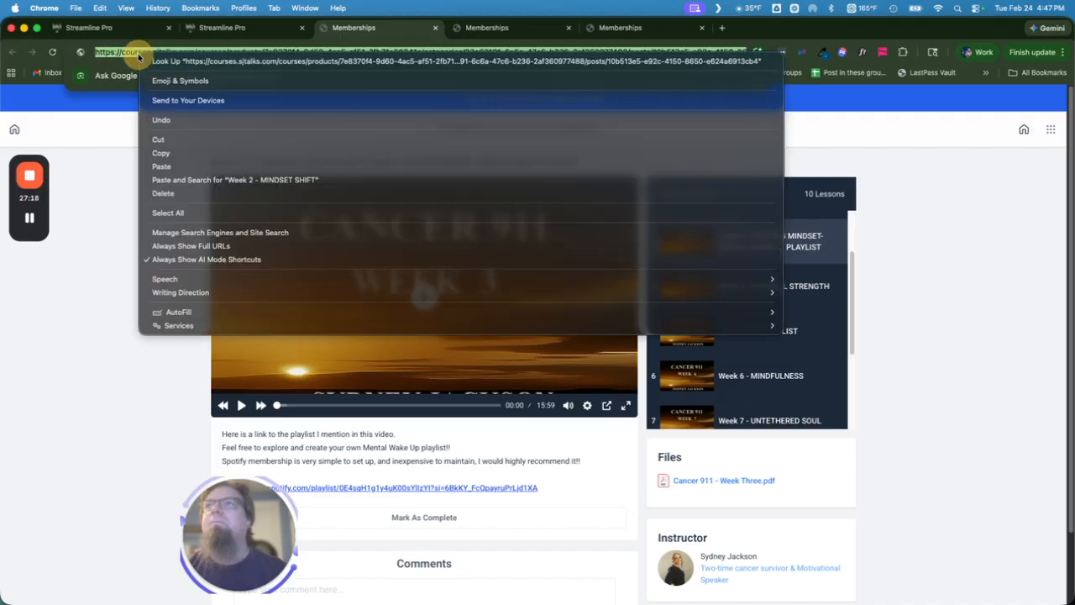
pyautogui.click(187, 155)
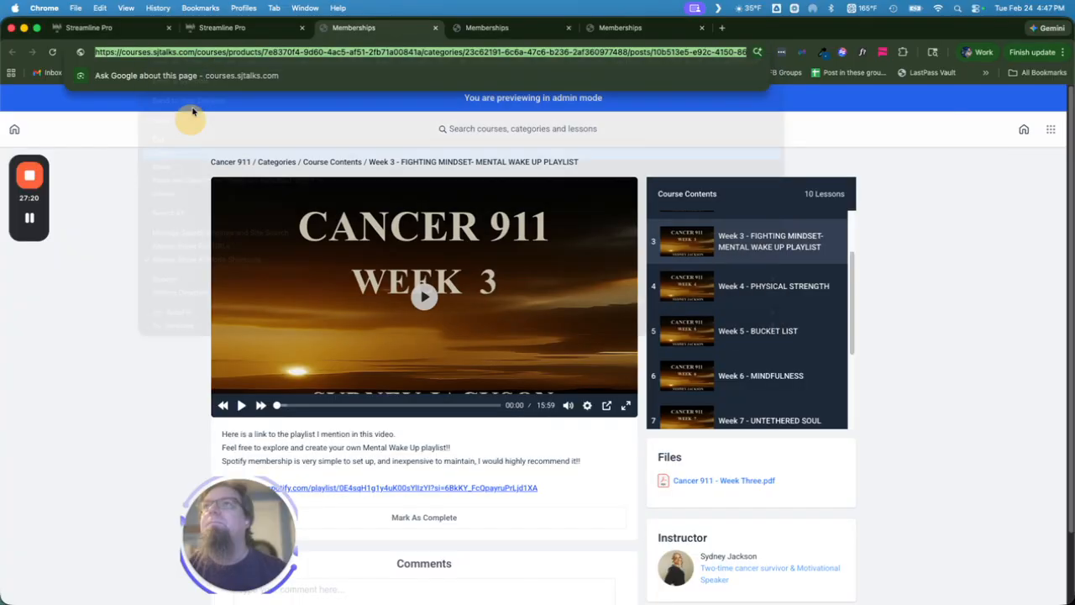
# - Return to the workflow's email link settings and save the link with the display text "Click Here for Week 3."
pyautogui.click(221, 28)
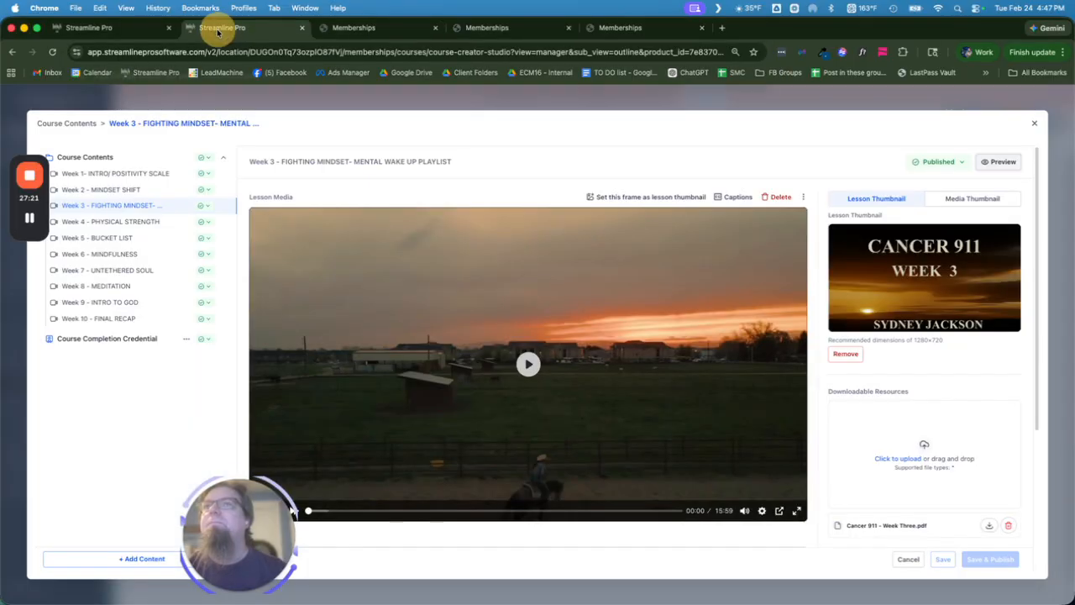
pyautogui.click(132, 34)
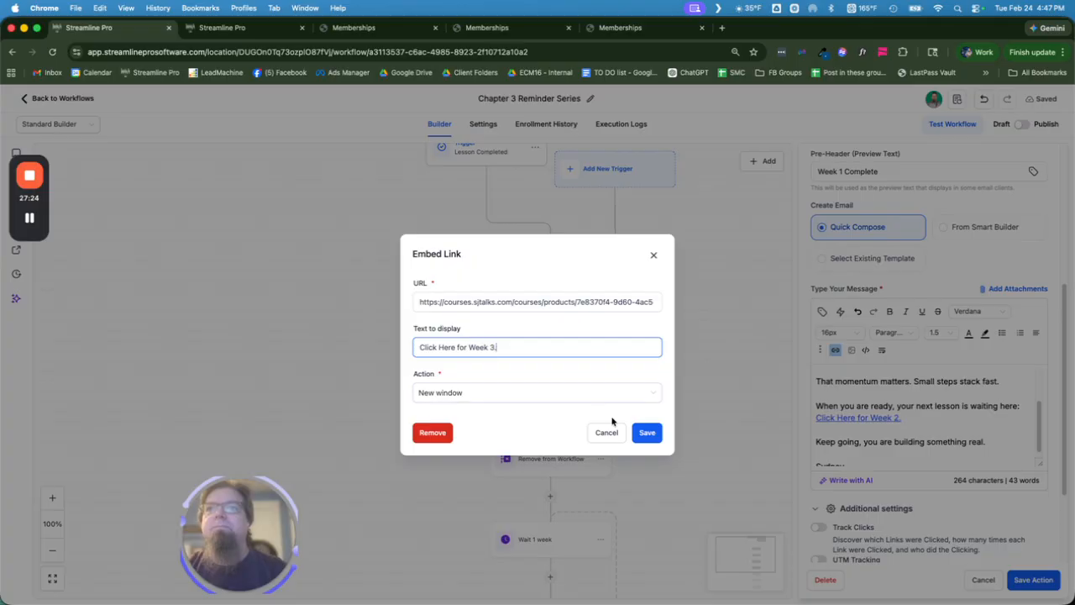
pyautogui.click(647, 434)
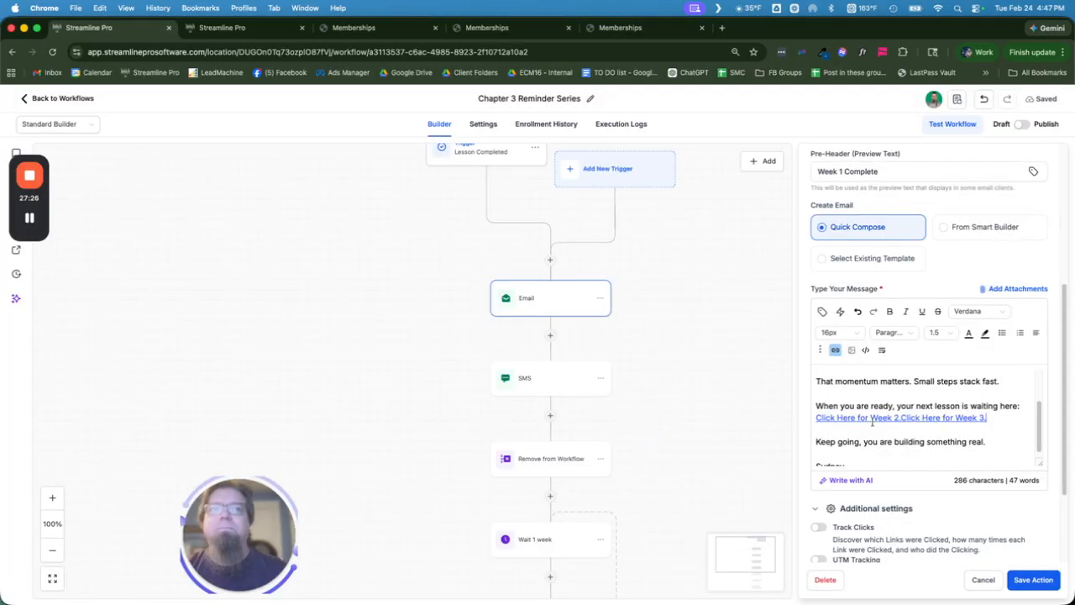
# - Replace the URL of the "Click Here for Week 3." link with the copied Week 3 lesson URL and save the link
pyautogui.click(835, 350)
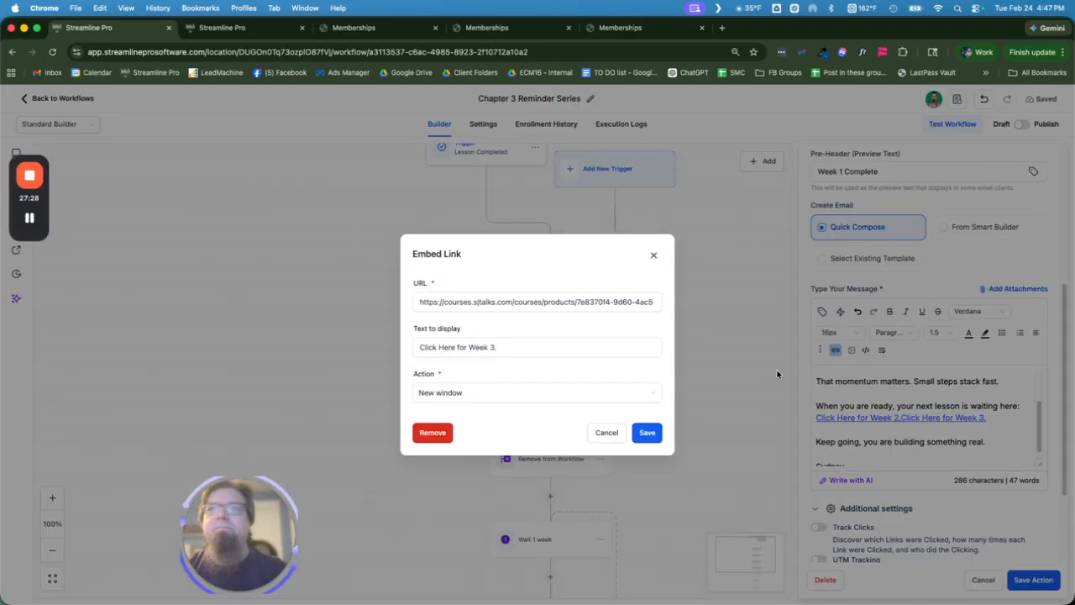
pyautogui.click(499, 303)
pyautogui.press('super+a')
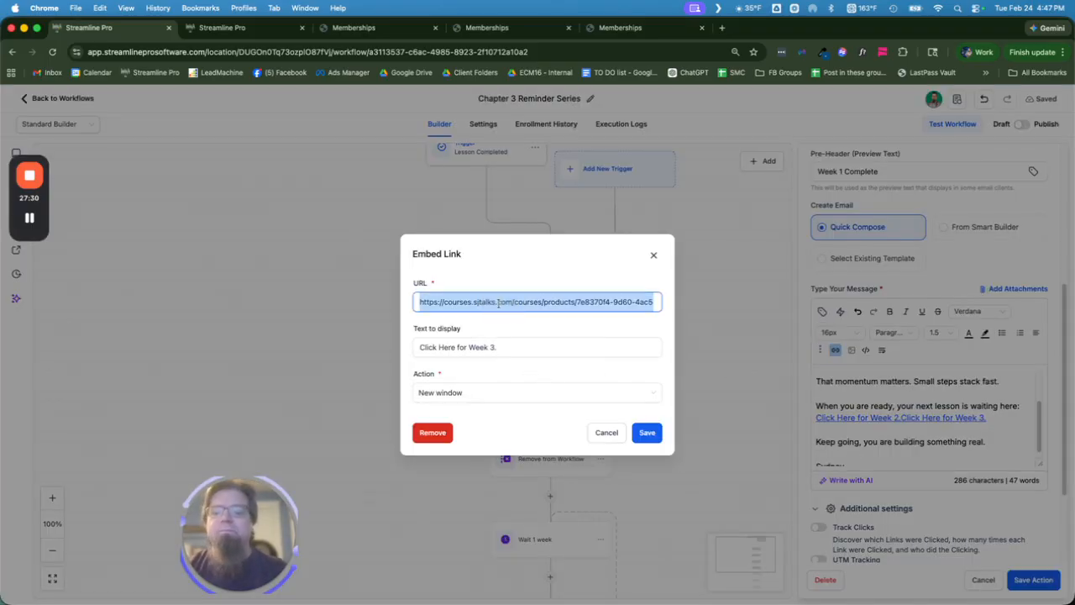
pyautogui.press('super+v')
pyautogui.click(647, 433)
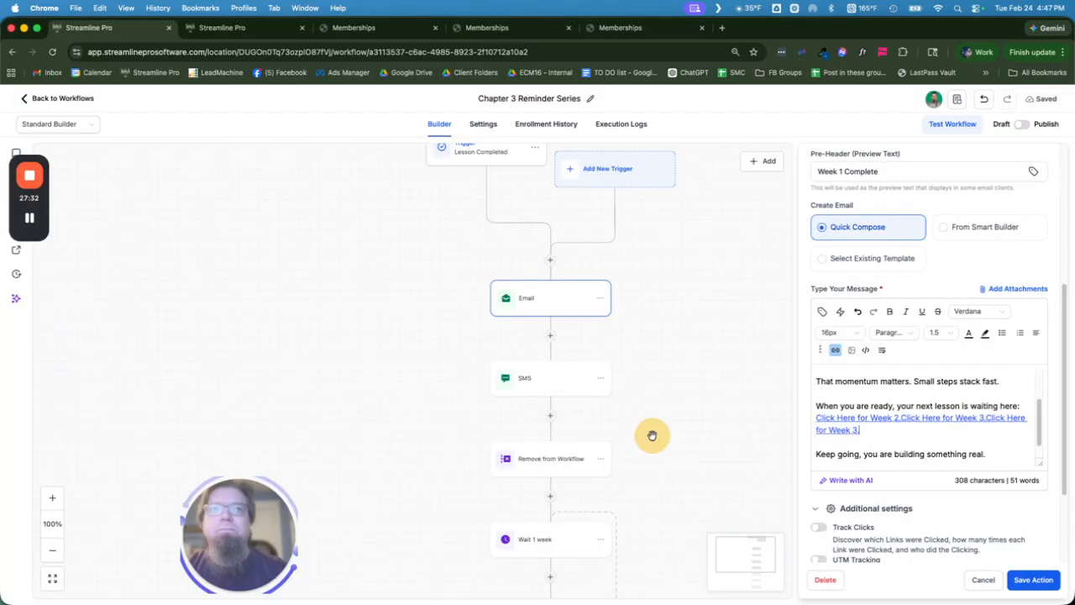
# - Delete the leftover "Click Here for Week 2." and duplicate Week 3 link text from the message, and save the email action
pyautogui.moveTo(988, 418); pyautogui.dragTo(819, 413)
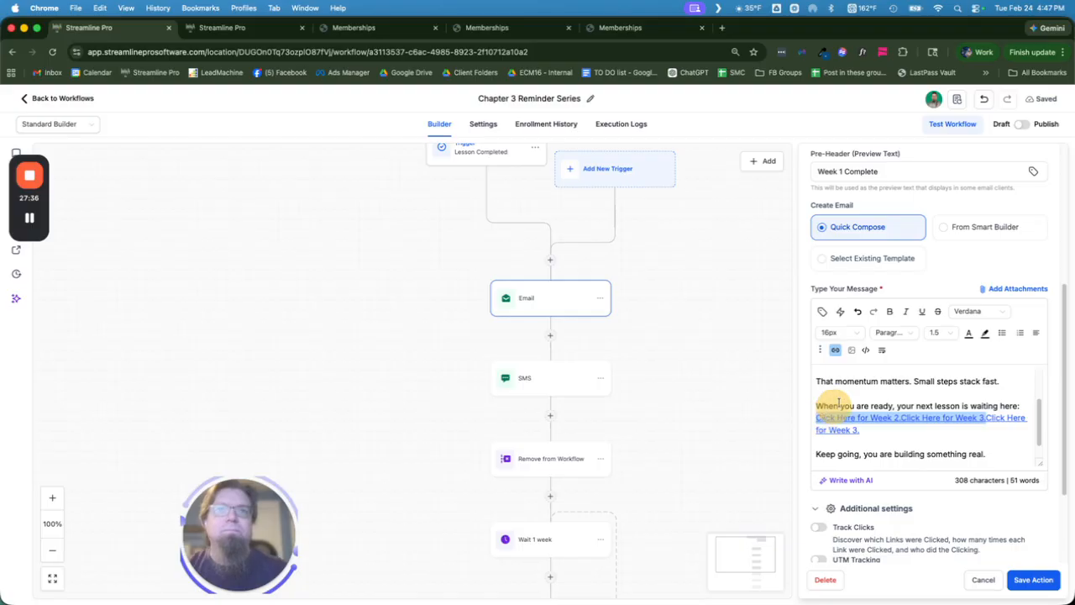
pyautogui.press('BackSpace')
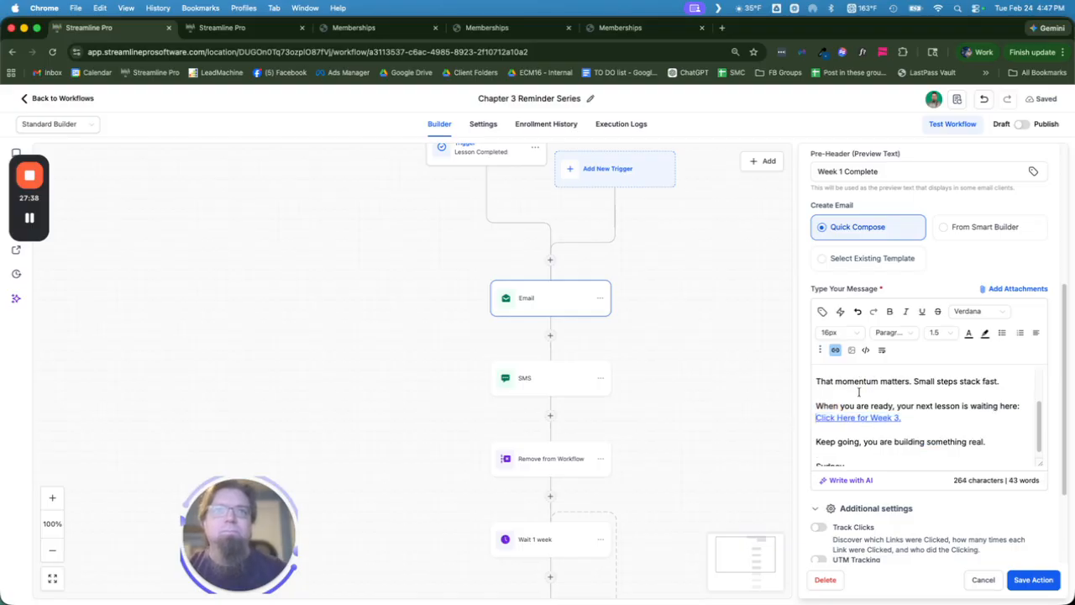
pyautogui.scroll(-1, 864, 410)
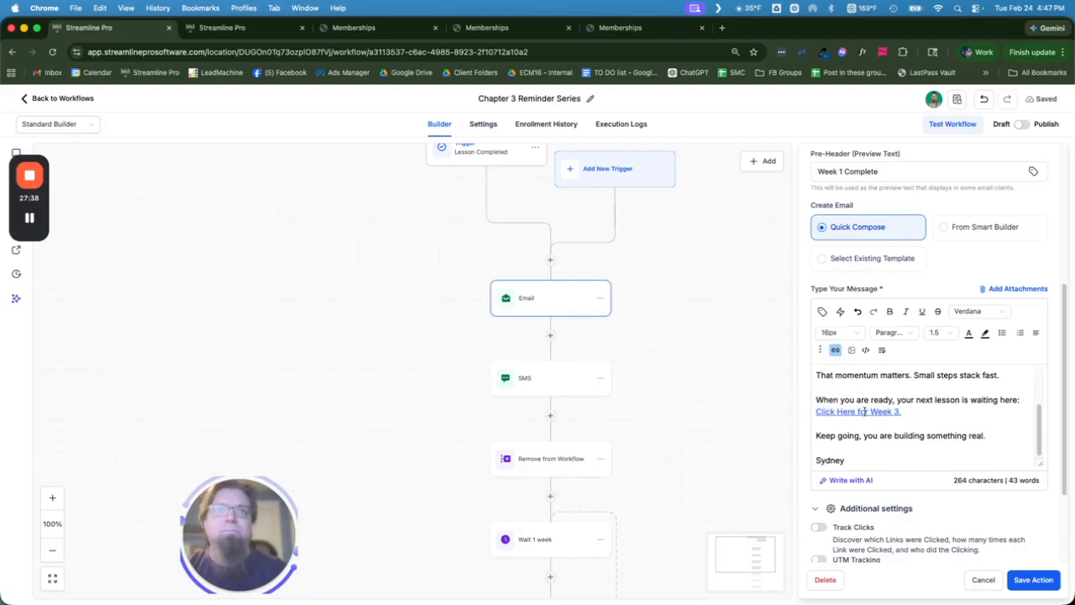
pyautogui.click(1034, 580)
# - Open the email action before Go To and replace its "Click Here for Week 2." link URL with the copied Week 3 lesson URL
pyautogui.scroll(-3, 667, 449)
pyautogui.scroll(-2, 665, 447)
pyautogui.click(563, 492)
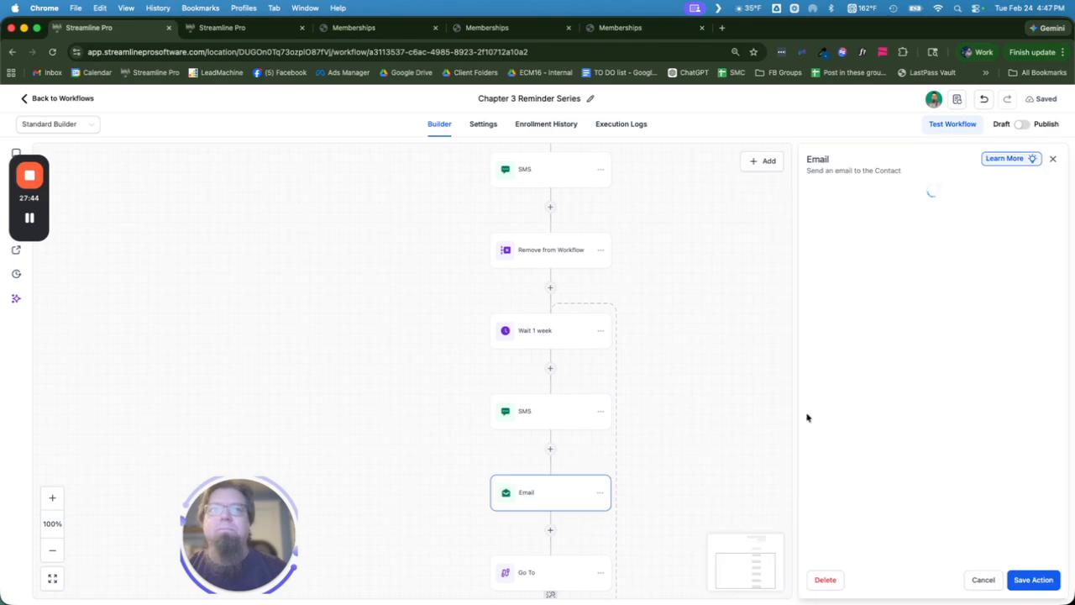
pyautogui.scroll(-5, 899, 393)
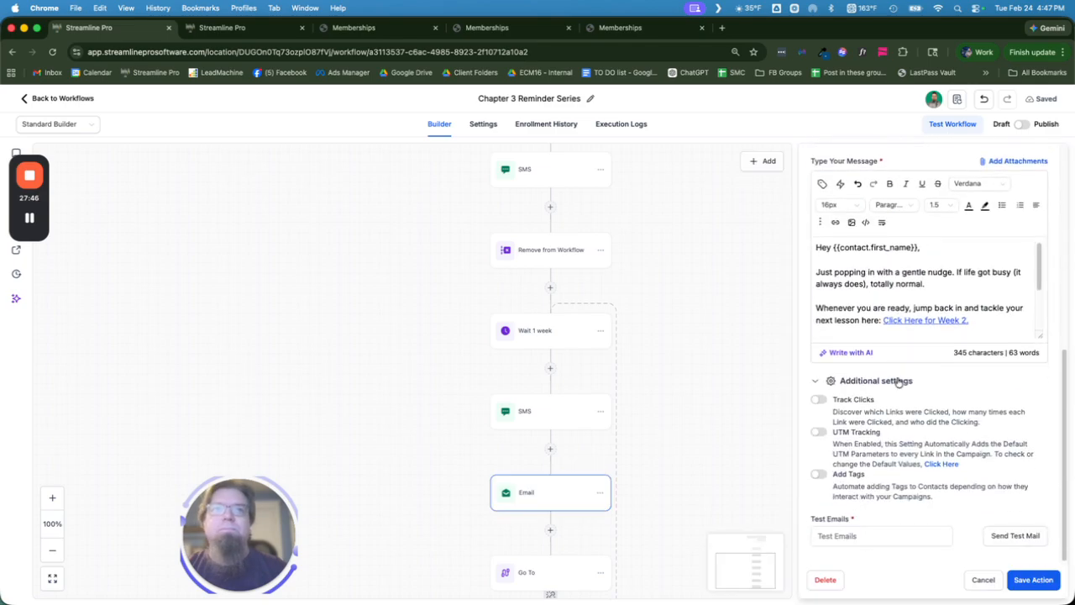
pyautogui.moveTo(970, 320); pyautogui.dragTo(882, 320)
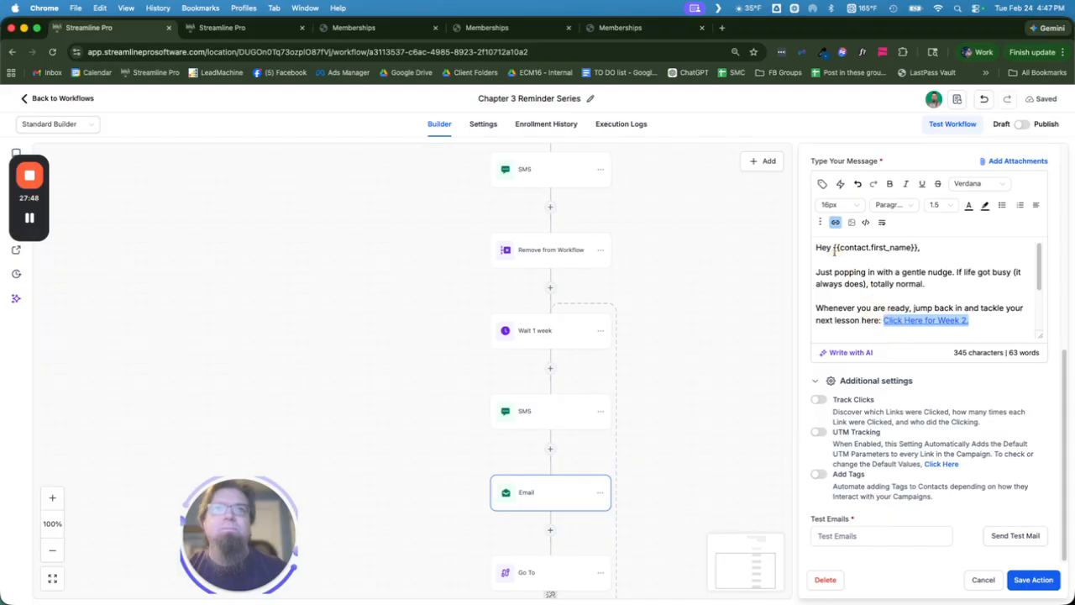
pyautogui.click(835, 222)
pyautogui.tripleClick(512, 303)
pyautogui.press('super+v')
# - Set the nudge email link's display text to "Click Here for Week 3." and save the link and the email action
pyautogui.click(509, 348)
pyautogui.press('BackSpace')
pyautogui.press('BackSpace')
pyautogui.press('BackSpace')
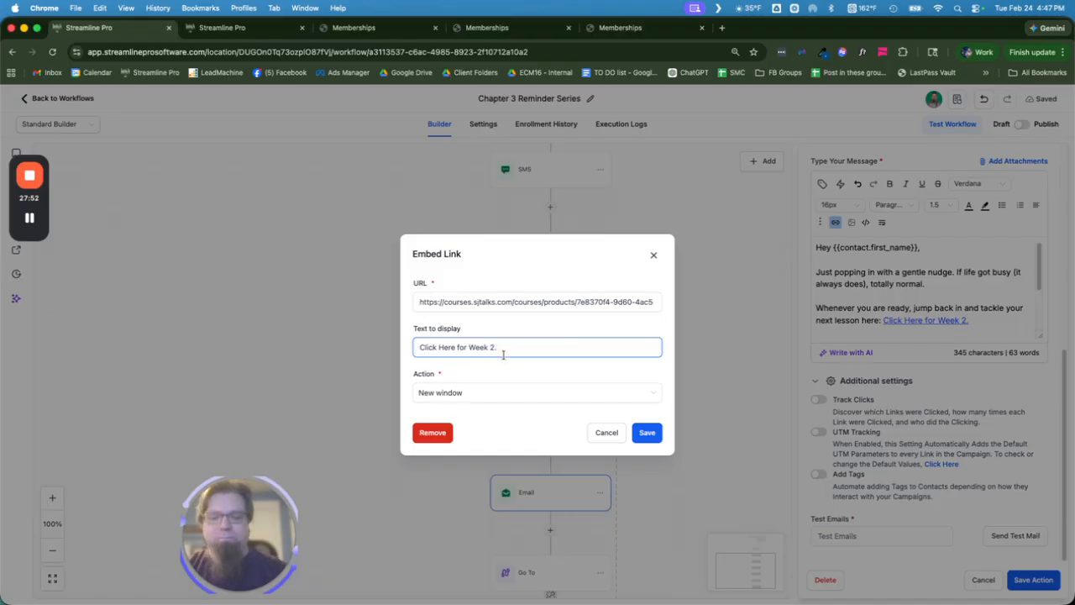
pyautogui.write('3.')
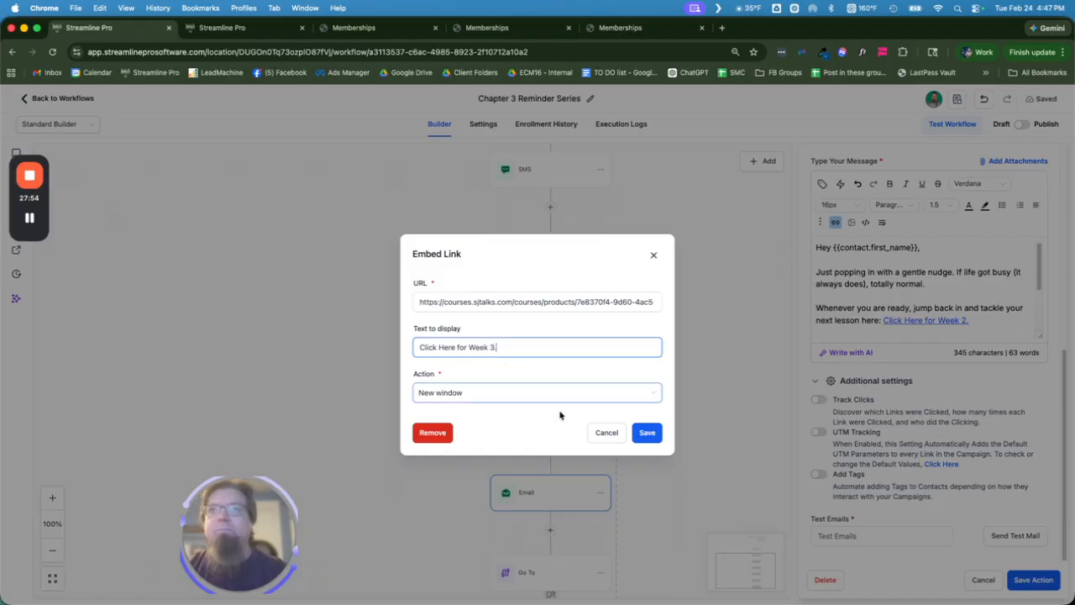
pyautogui.click(638, 432)
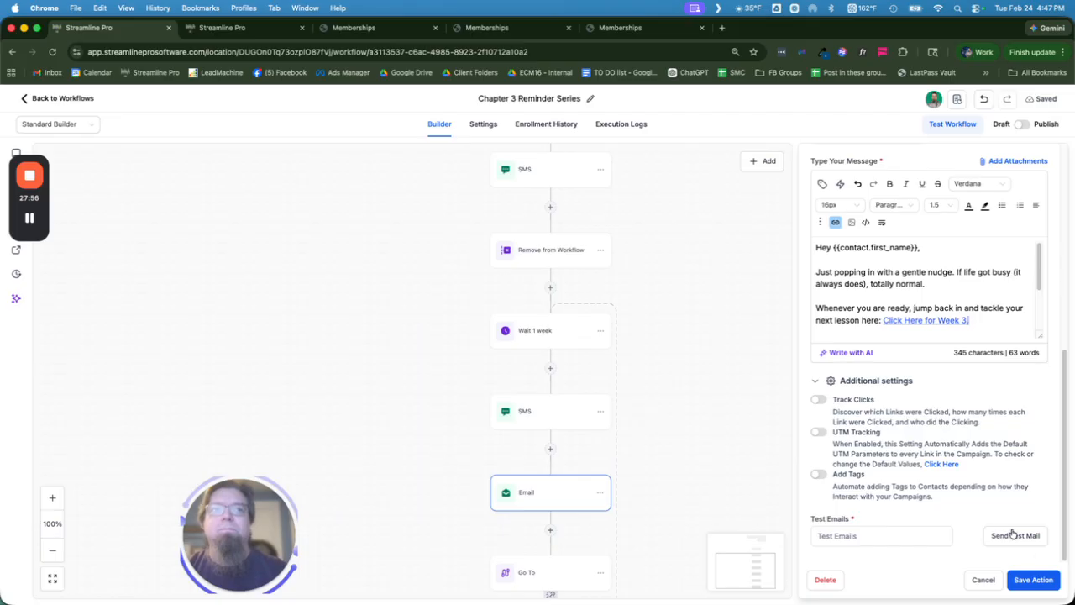
pyautogui.scroll(1, 972, 281)
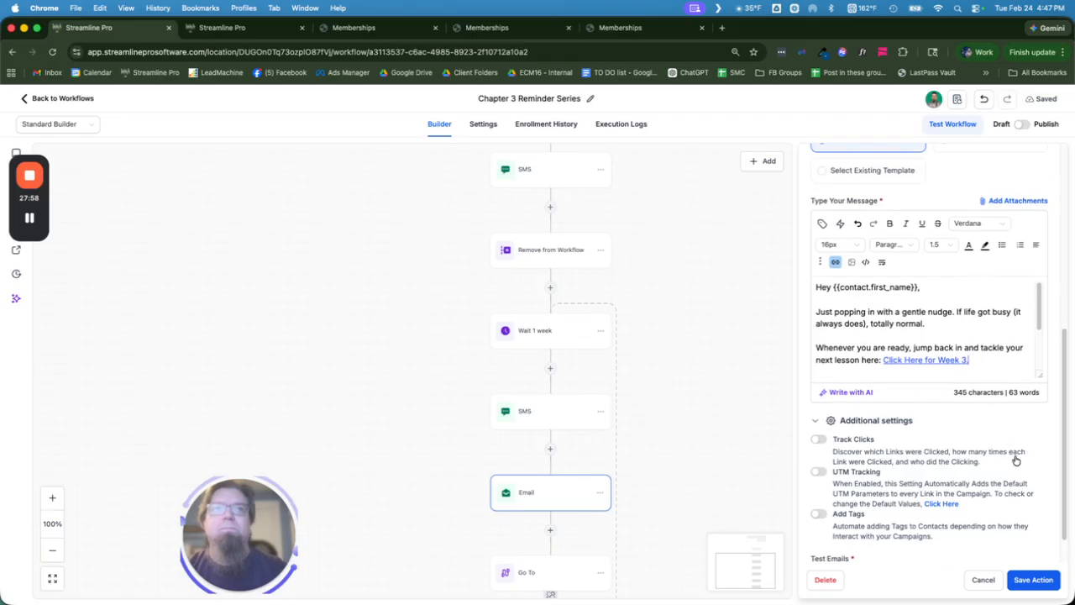
pyautogui.click(1030, 581)
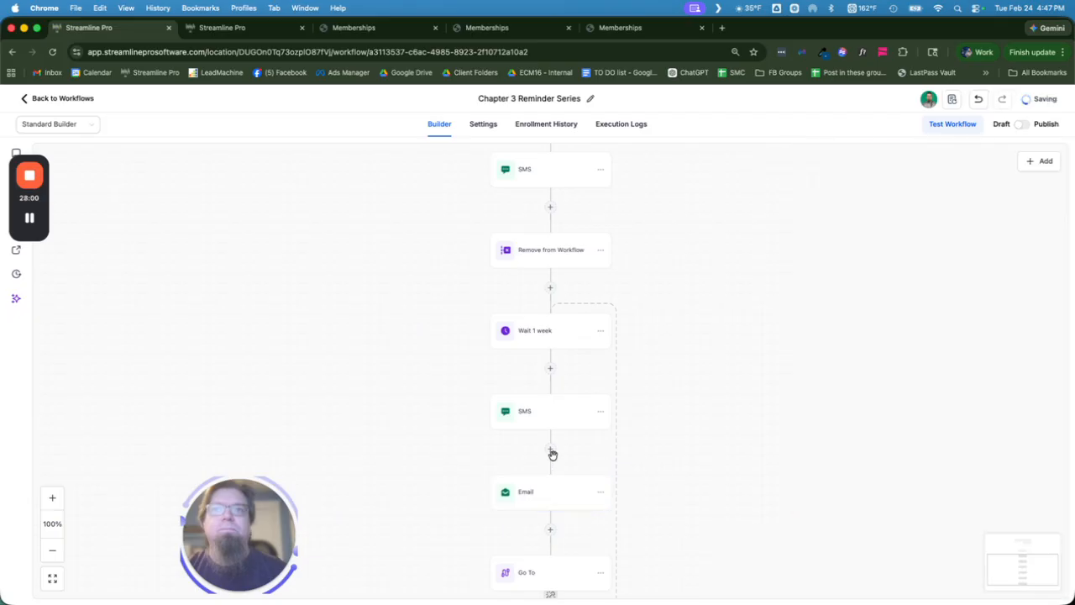
# - Open the first SMS action and copy the lesson title "Week 2 - MINDSET SHIFT" from the Week 2 preview page
pyautogui.scroll(2, 543, 289)
pyautogui.click(538, 252)
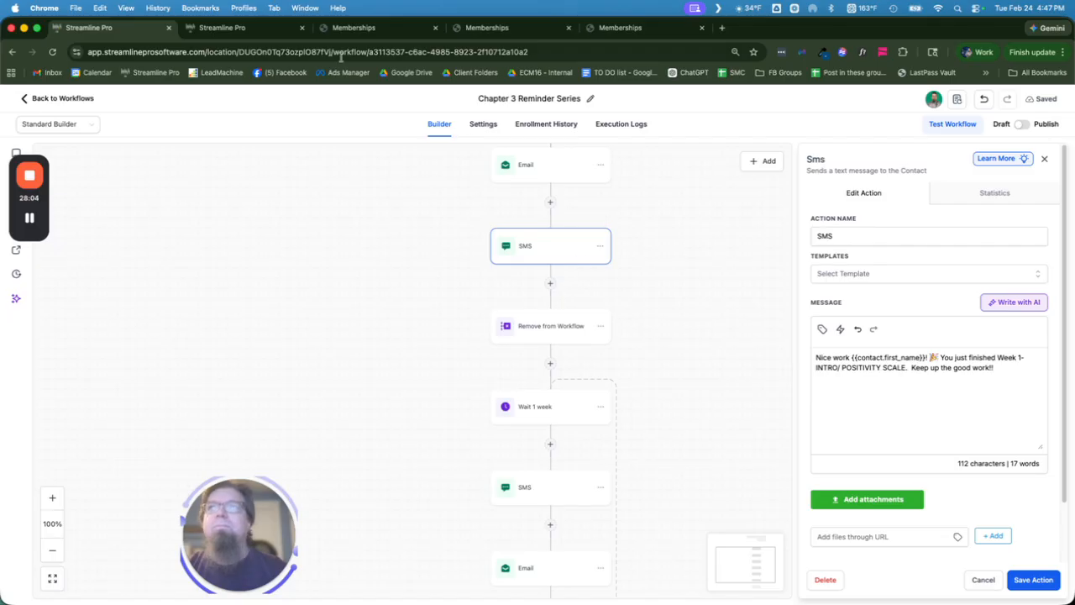
pyautogui.click(225, 28)
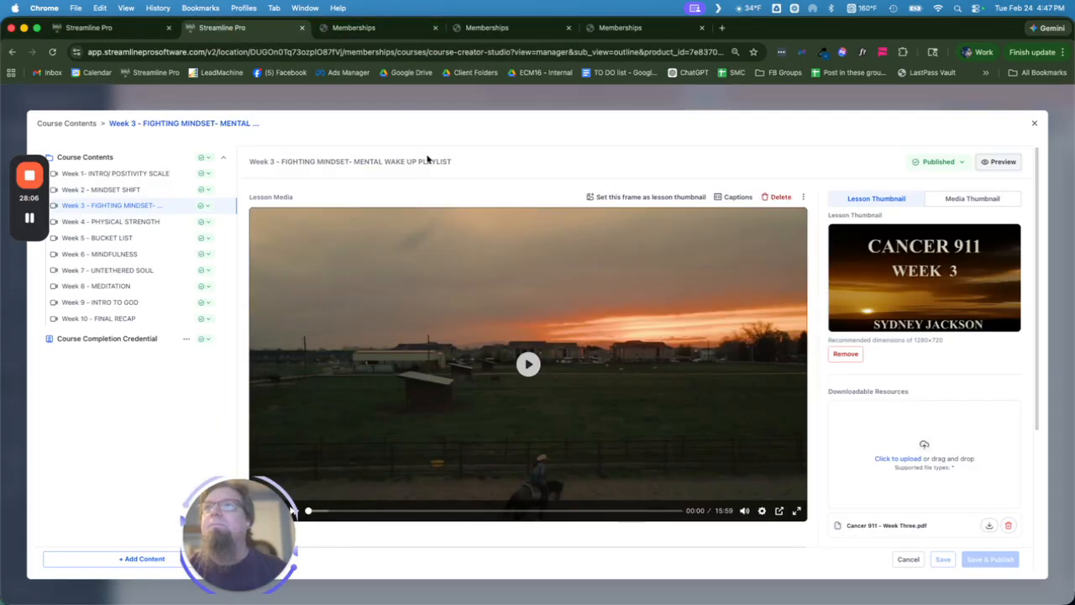
pyautogui.click(380, 31)
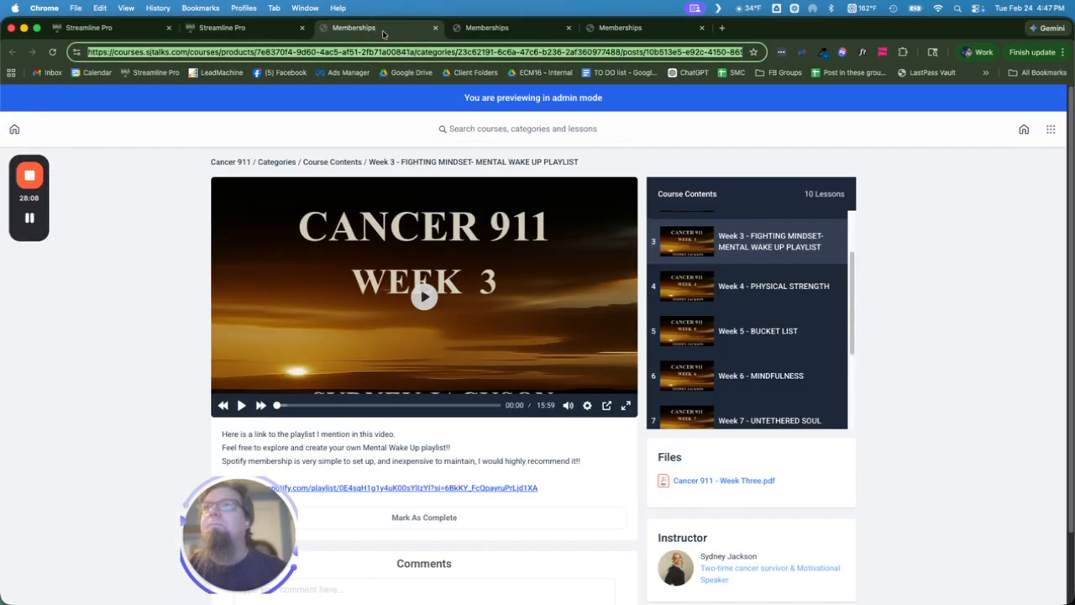
pyautogui.click(500, 31)
pyautogui.moveTo(473, 166); pyautogui.dragTo(374, 166)
pyautogui.rightClick(374, 165)
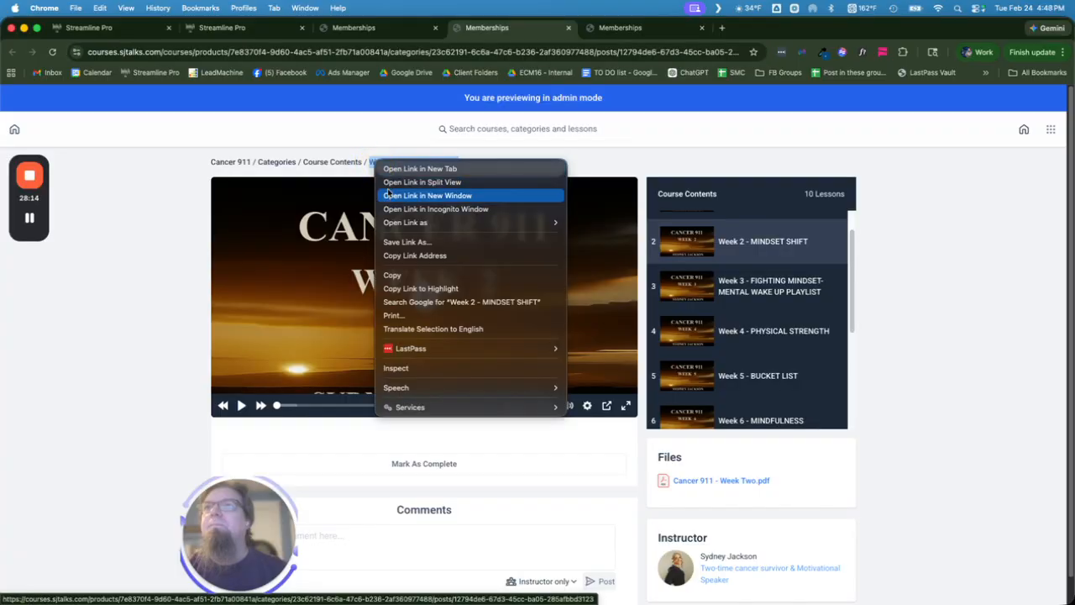
pyautogui.click(395, 273)
# - Replace "Week 1- INTRO/ POSITIVITY SCALE." in the first SMS message with the copied title "Week 2 - MINDSET SHIFT"
pyautogui.click(137, 26)
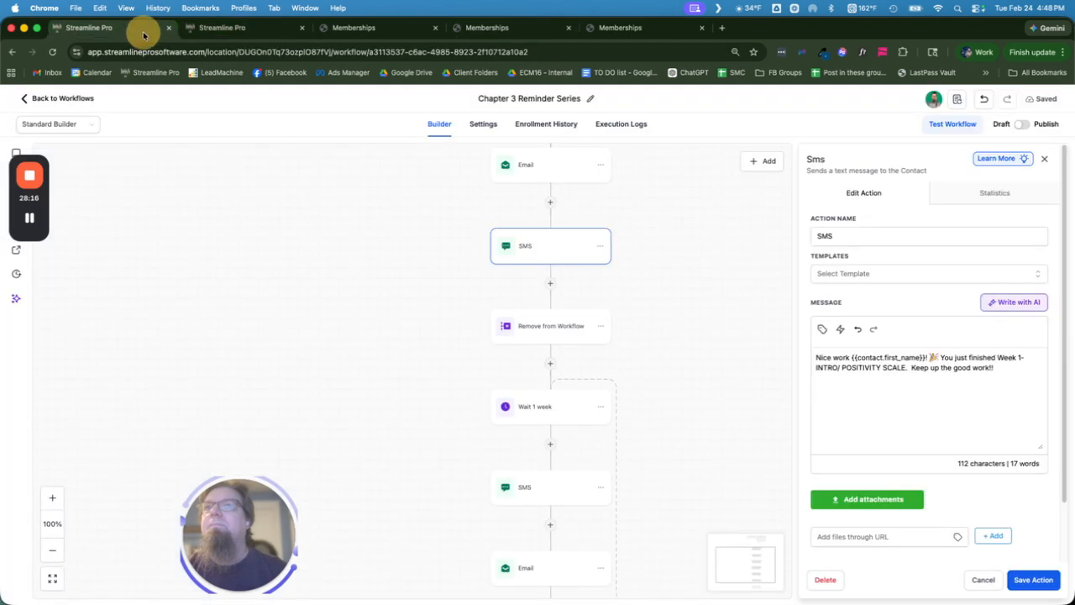
pyautogui.moveTo(998, 357); pyautogui.dragTo(912, 367)
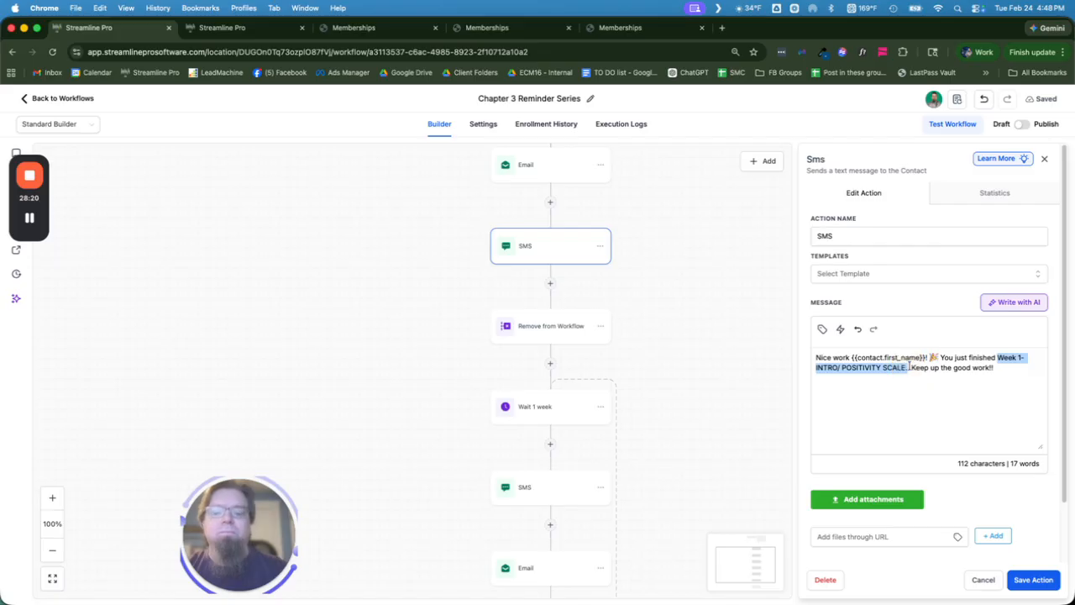
pyautogui.press('super+v')
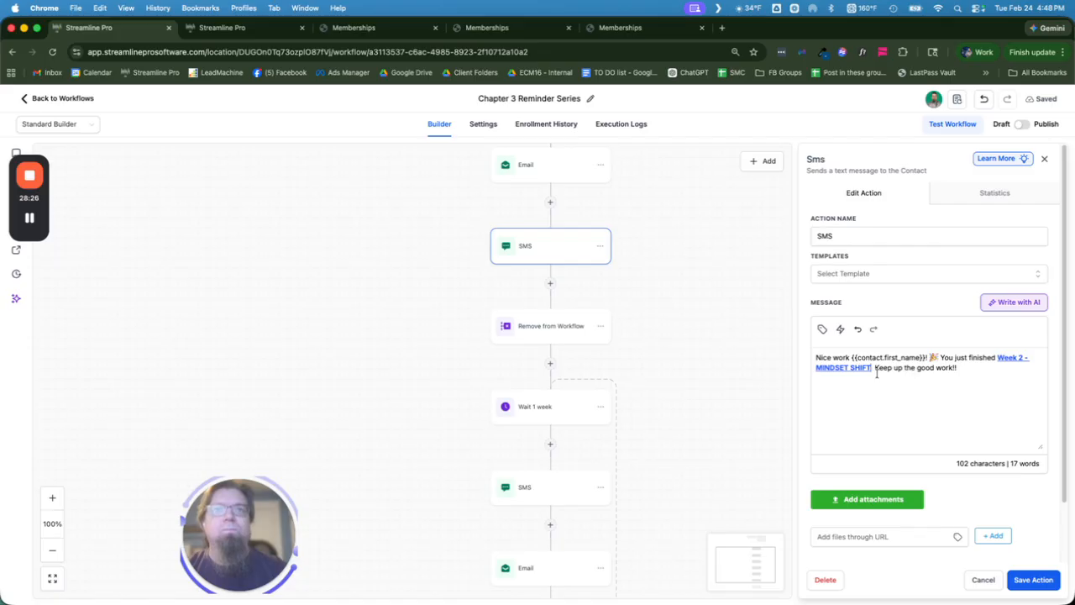
# - Replace the hyperlinked lesson title in the first SMS message with plain text "Week 2 - MINDSET SHIFT" and save the action
pyautogui.doubleClick(845, 366)
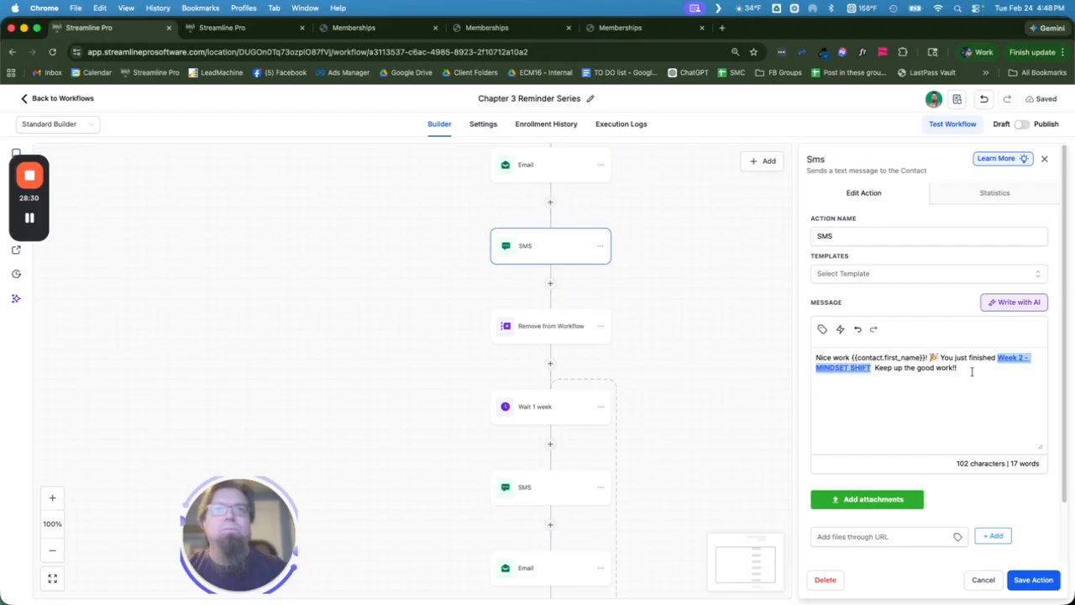
pyautogui.press('BackSpace')
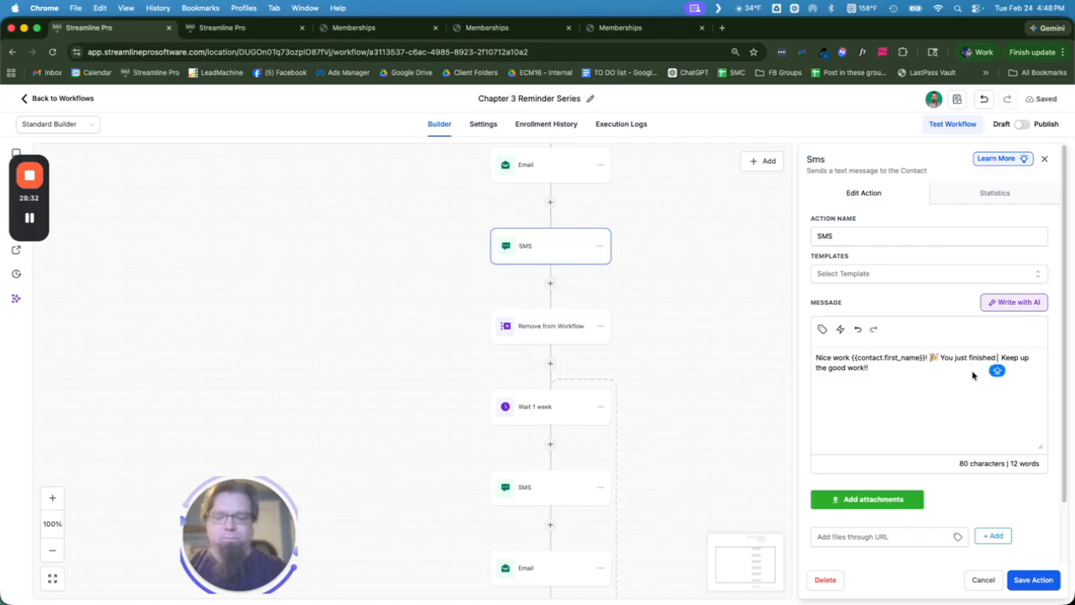
pyautogui.press('super+v')
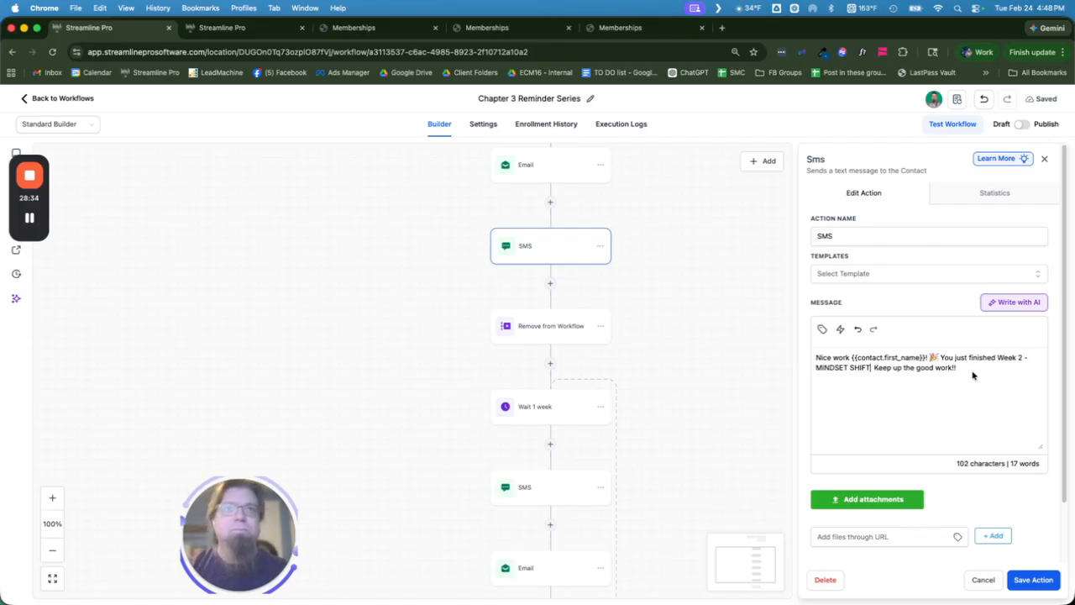
pyautogui.click(1033, 580)
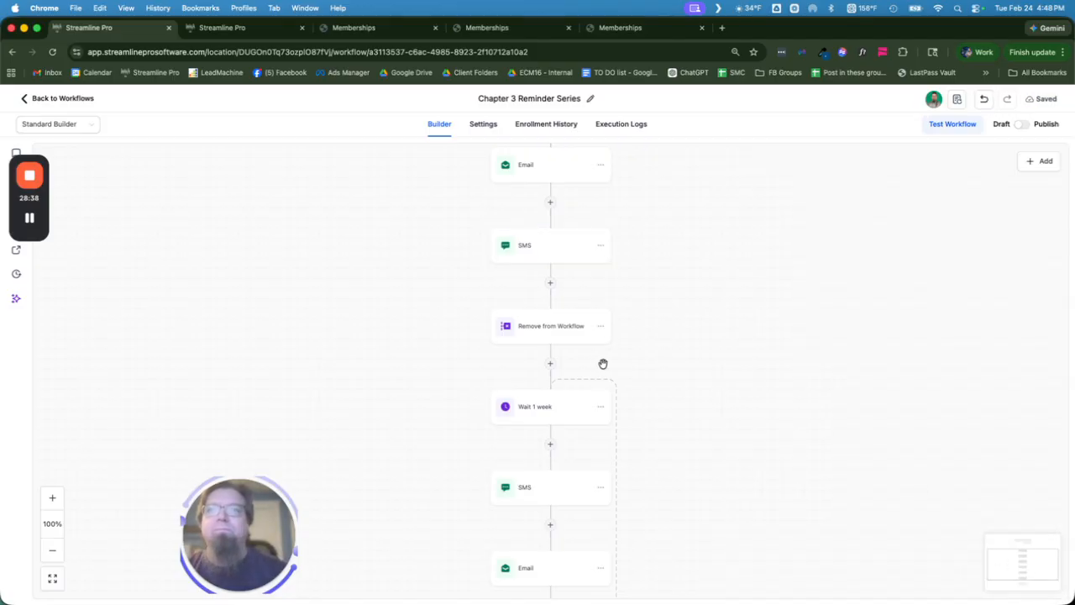
# - Set the Remove from Workflow action to target only "Chapter 2 Reminder Series" instead of "Chapter 1 Reminder Series" and save it
pyautogui.scroll(-3, 568, 394)
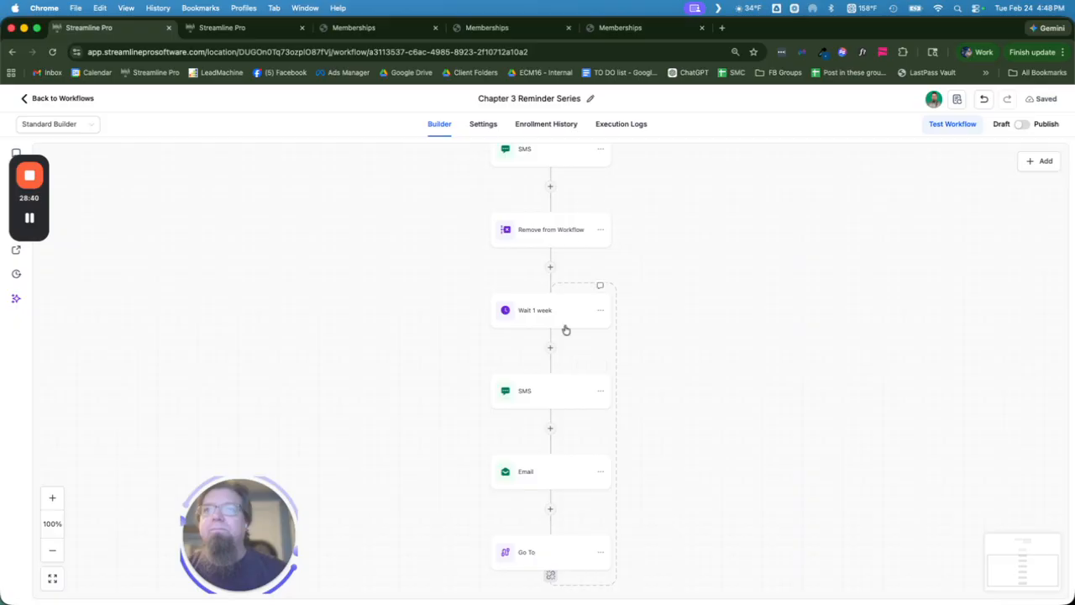
pyautogui.click(566, 230)
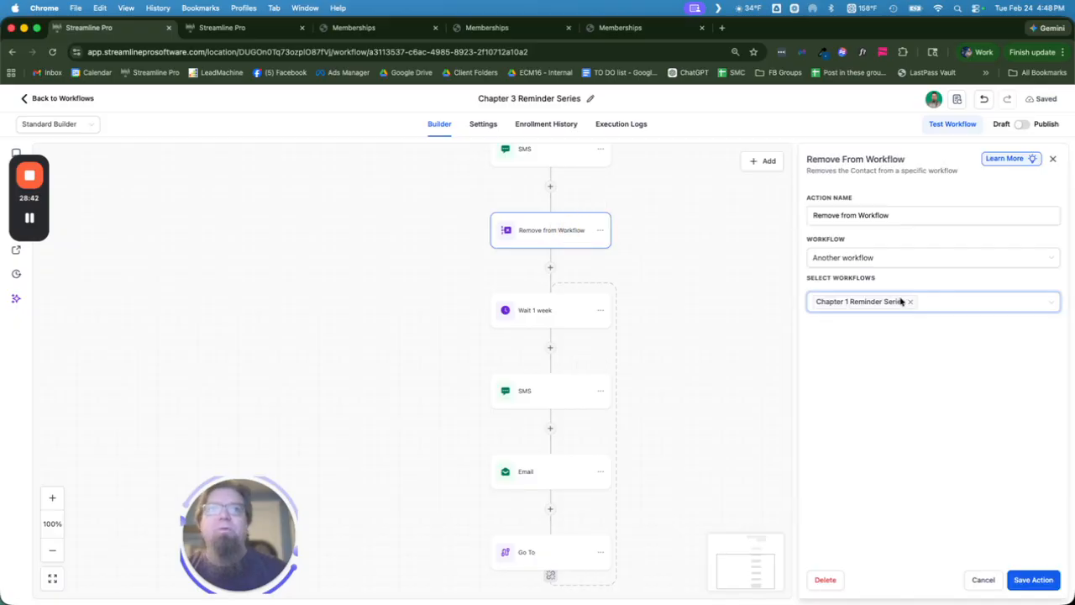
pyautogui.click(911, 304)
pyautogui.click(873, 360)
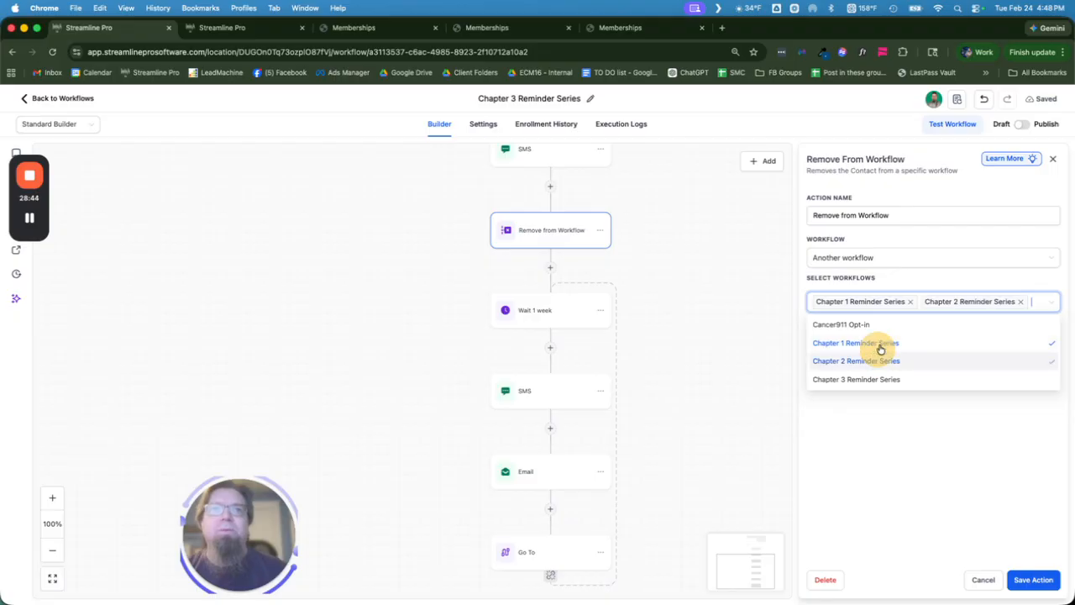
pyautogui.click(909, 302)
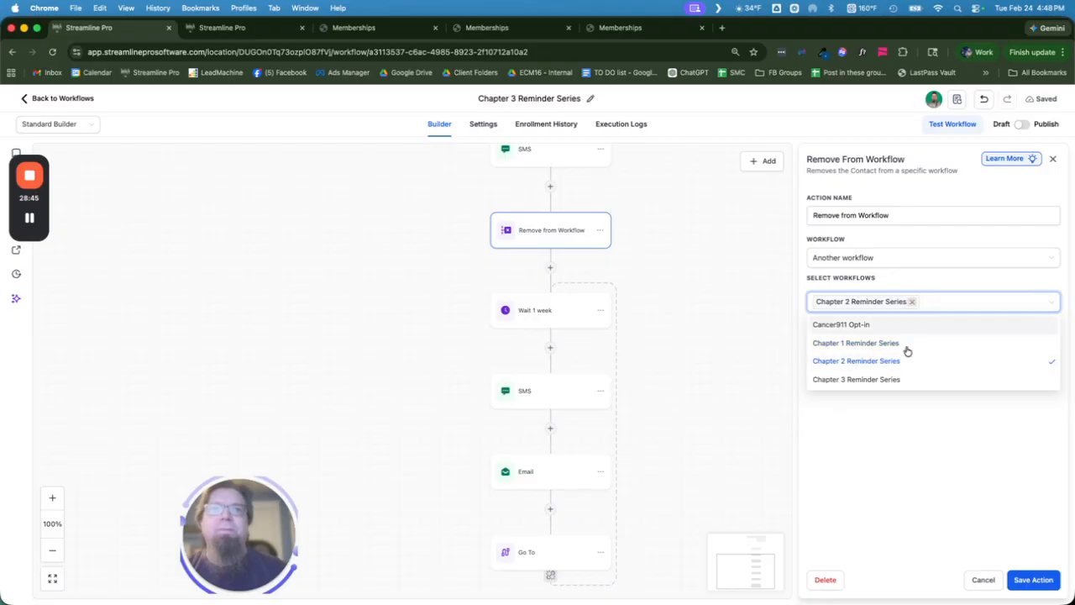
pyautogui.click(1032, 579)
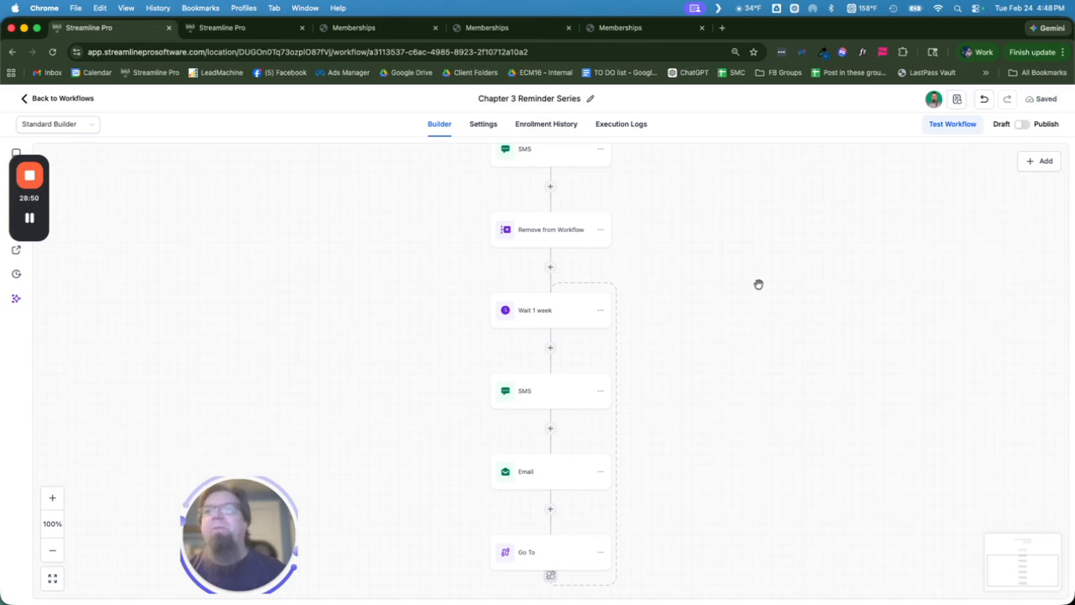
# - Review the workflow sequence from trigger to Go To, checking which workflow the Remove from Workflow action targets
pyautogui.scroll(5, 706, 298)
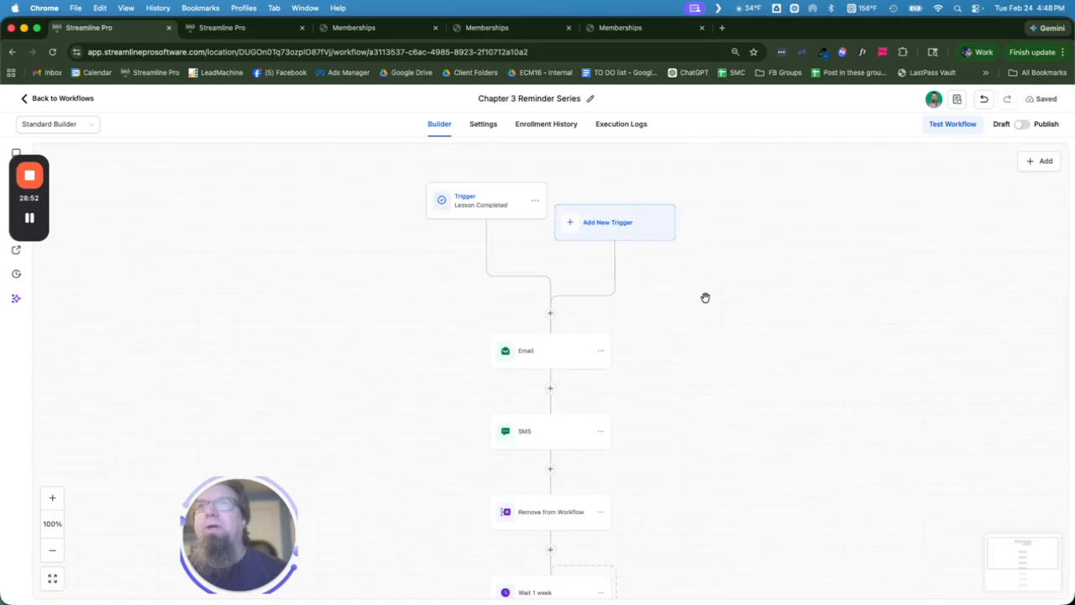
pyautogui.scroll(-2, 504, 282)
pyautogui.scroll(-1, 553, 376)
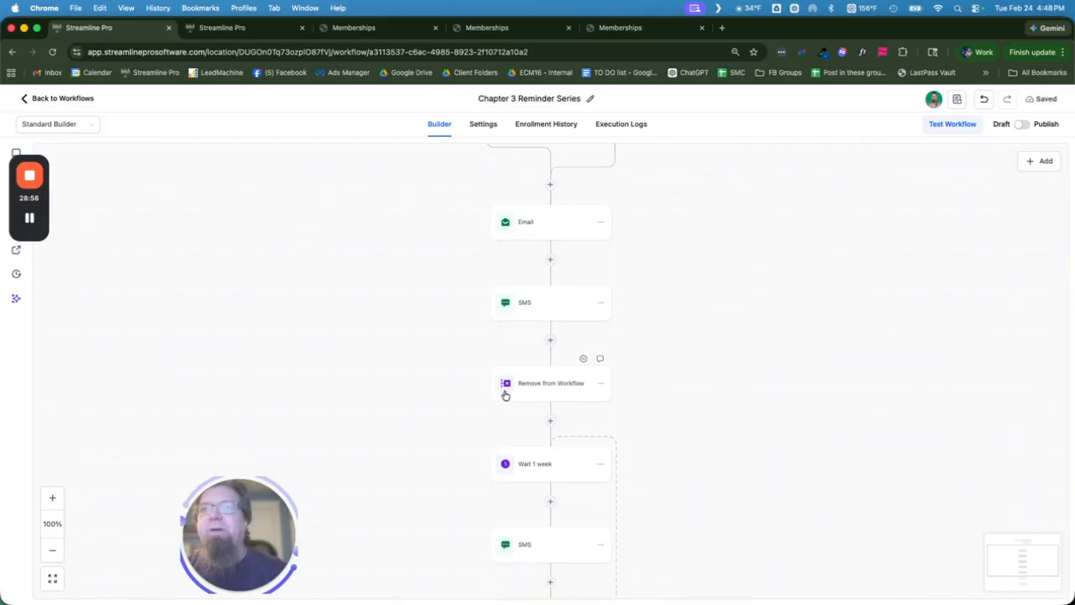
pyautogui.click(543, 388)
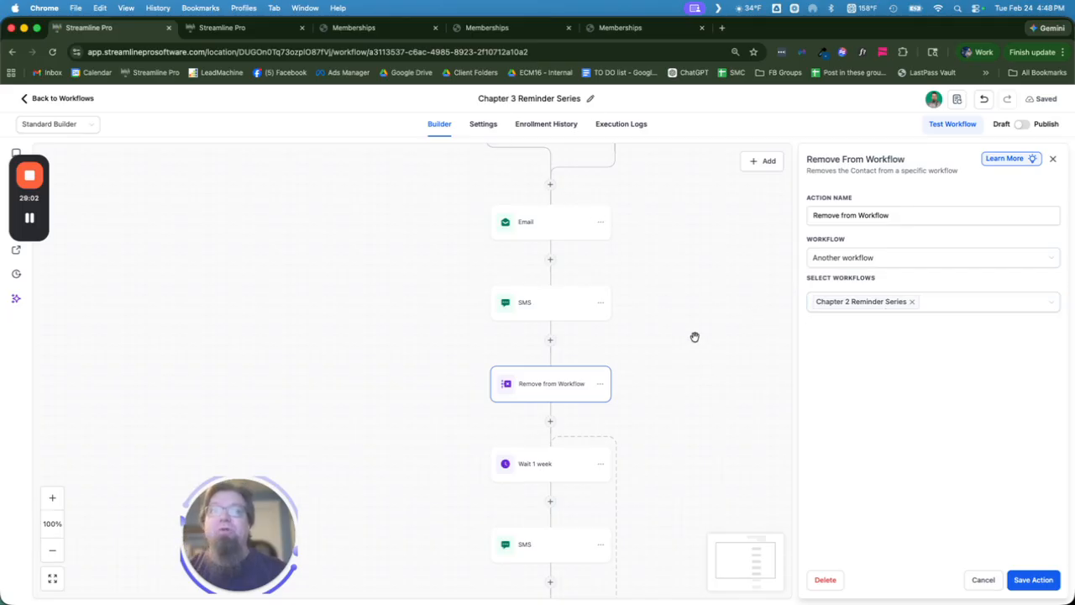
pyautogui.click(1034, 580)
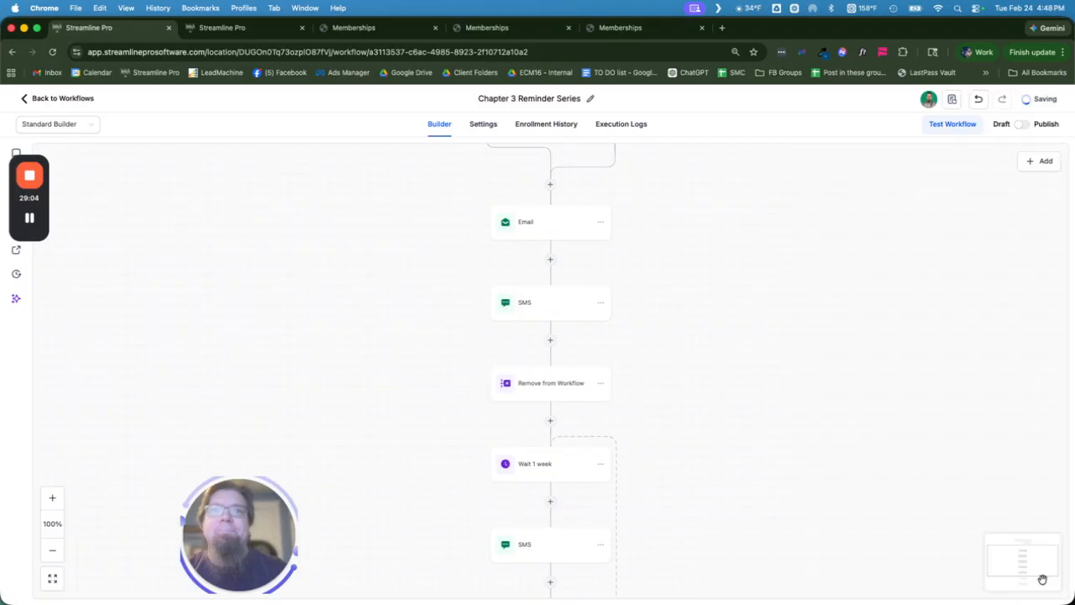
pyautogui.scroll(3, 636, 308)
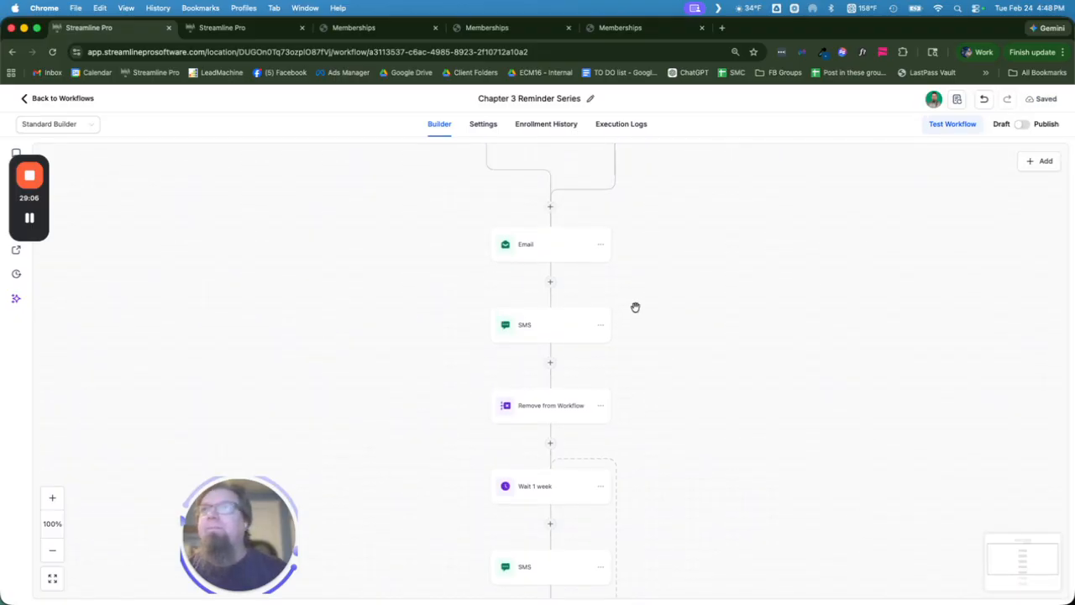
pyautogui.scroll(2, 635, 308)
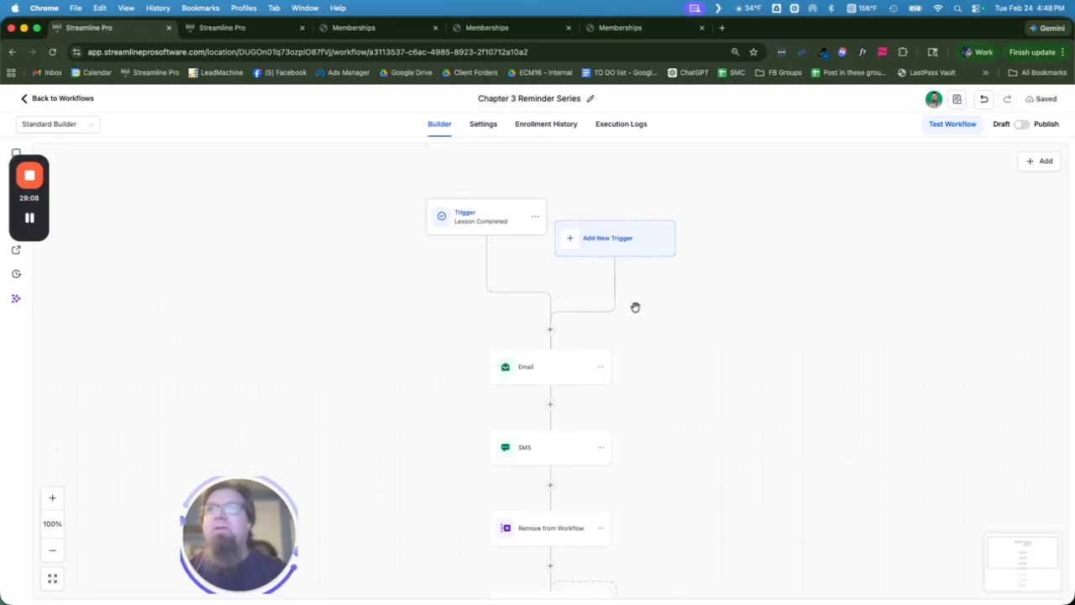
pyautogui.scroll(-8, 652, 319)
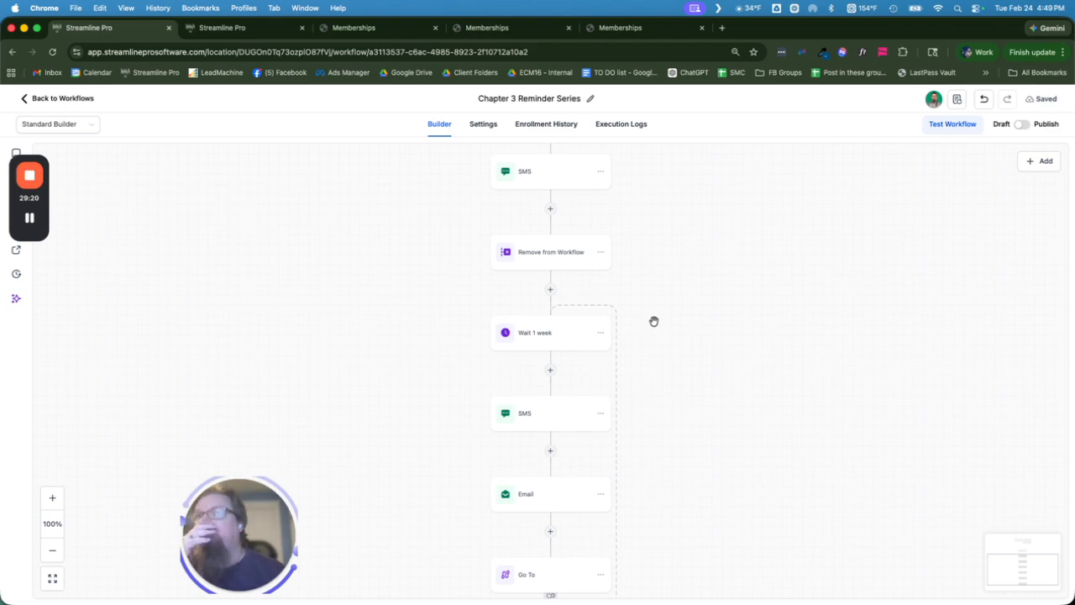
pyautogui.scroll(6, 638, 349)
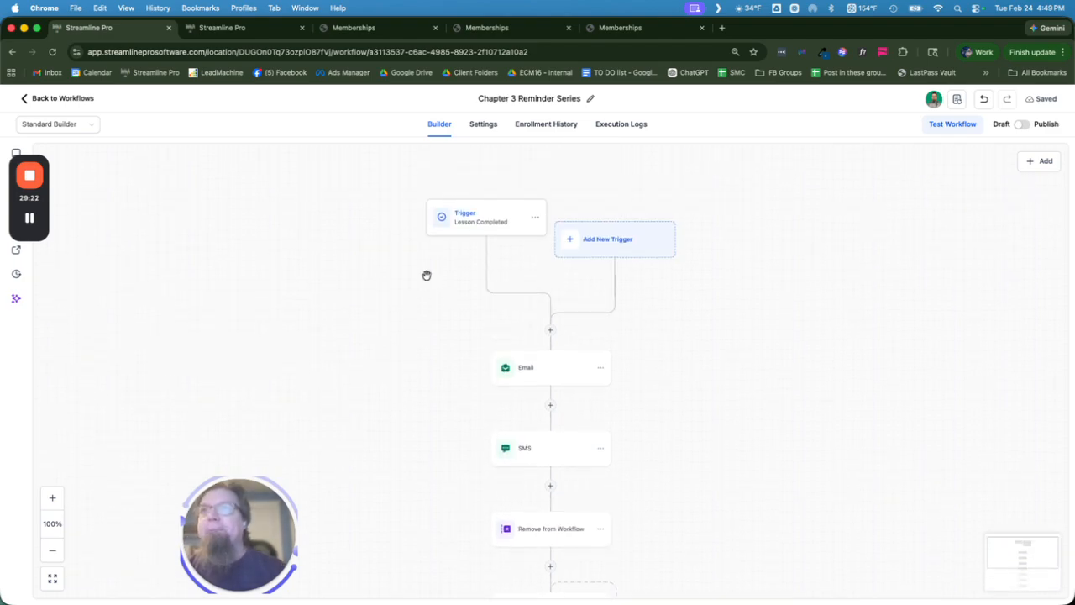
# - Check the Lesson Completed trigger's filters and the lessons available for its Lesson filter, leaving without changes
pyautogui.click(475, 234)
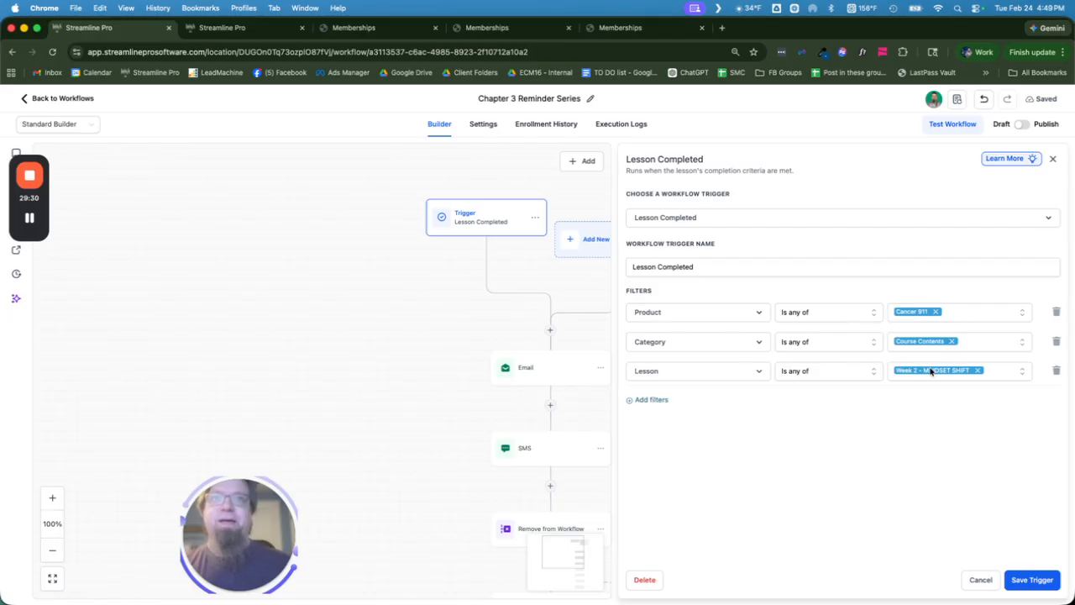
pyautogui.click(979, 580)
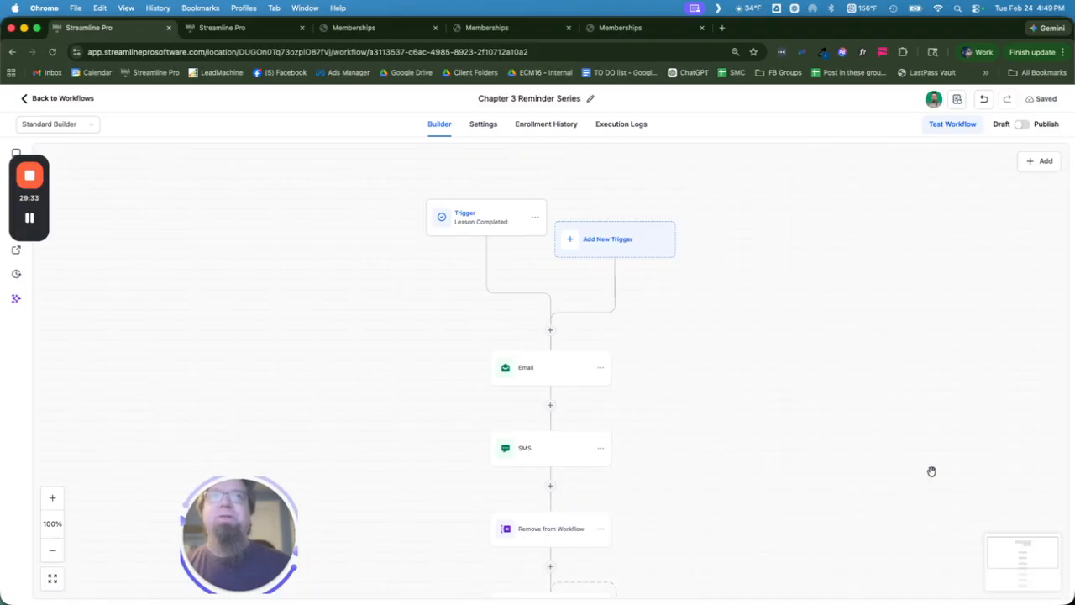
pyautogui.click(490, 231)
pyautogui.click(1011, 372)
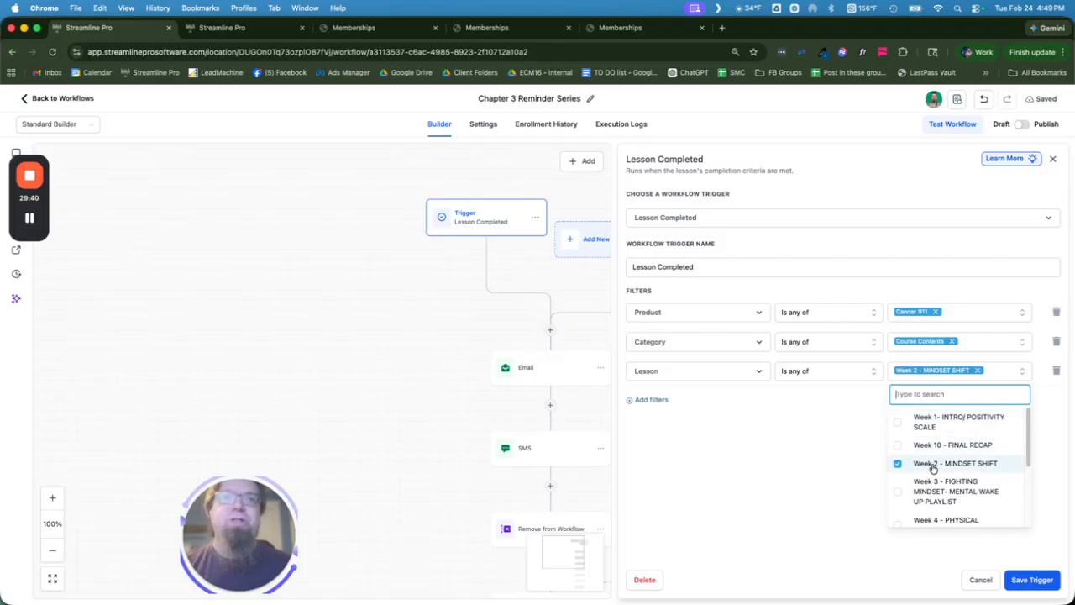
pyautogui.scroll(-5, 923, 512)
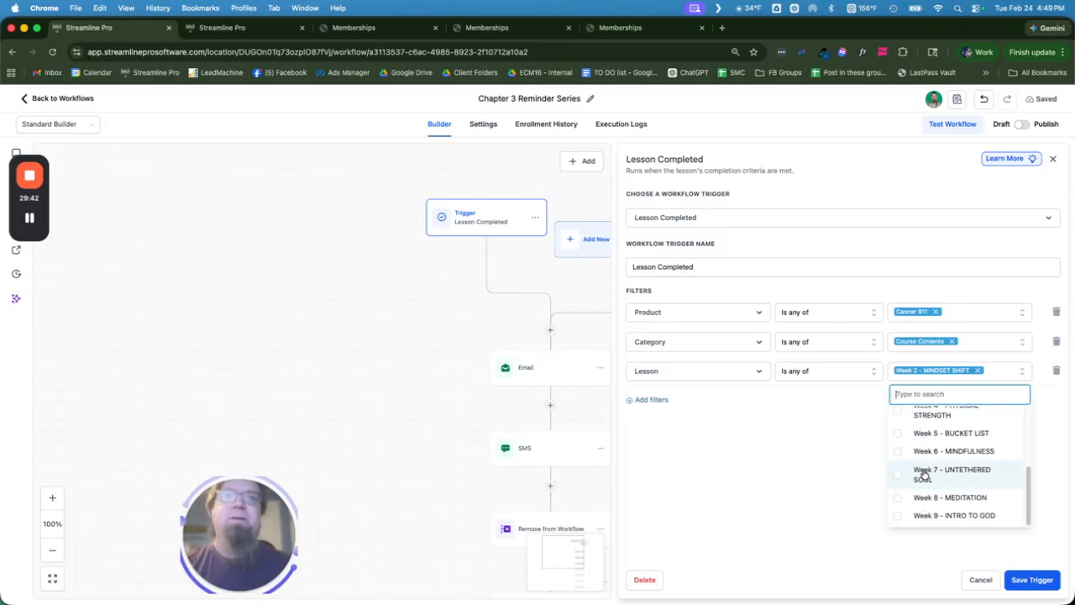
pyautogui.click(981, 580)
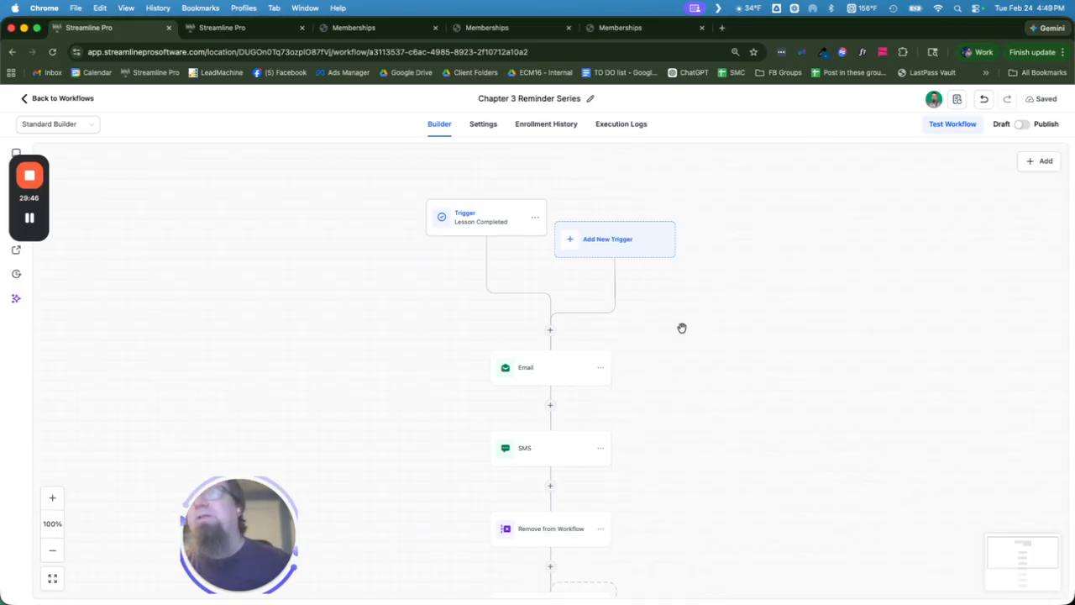